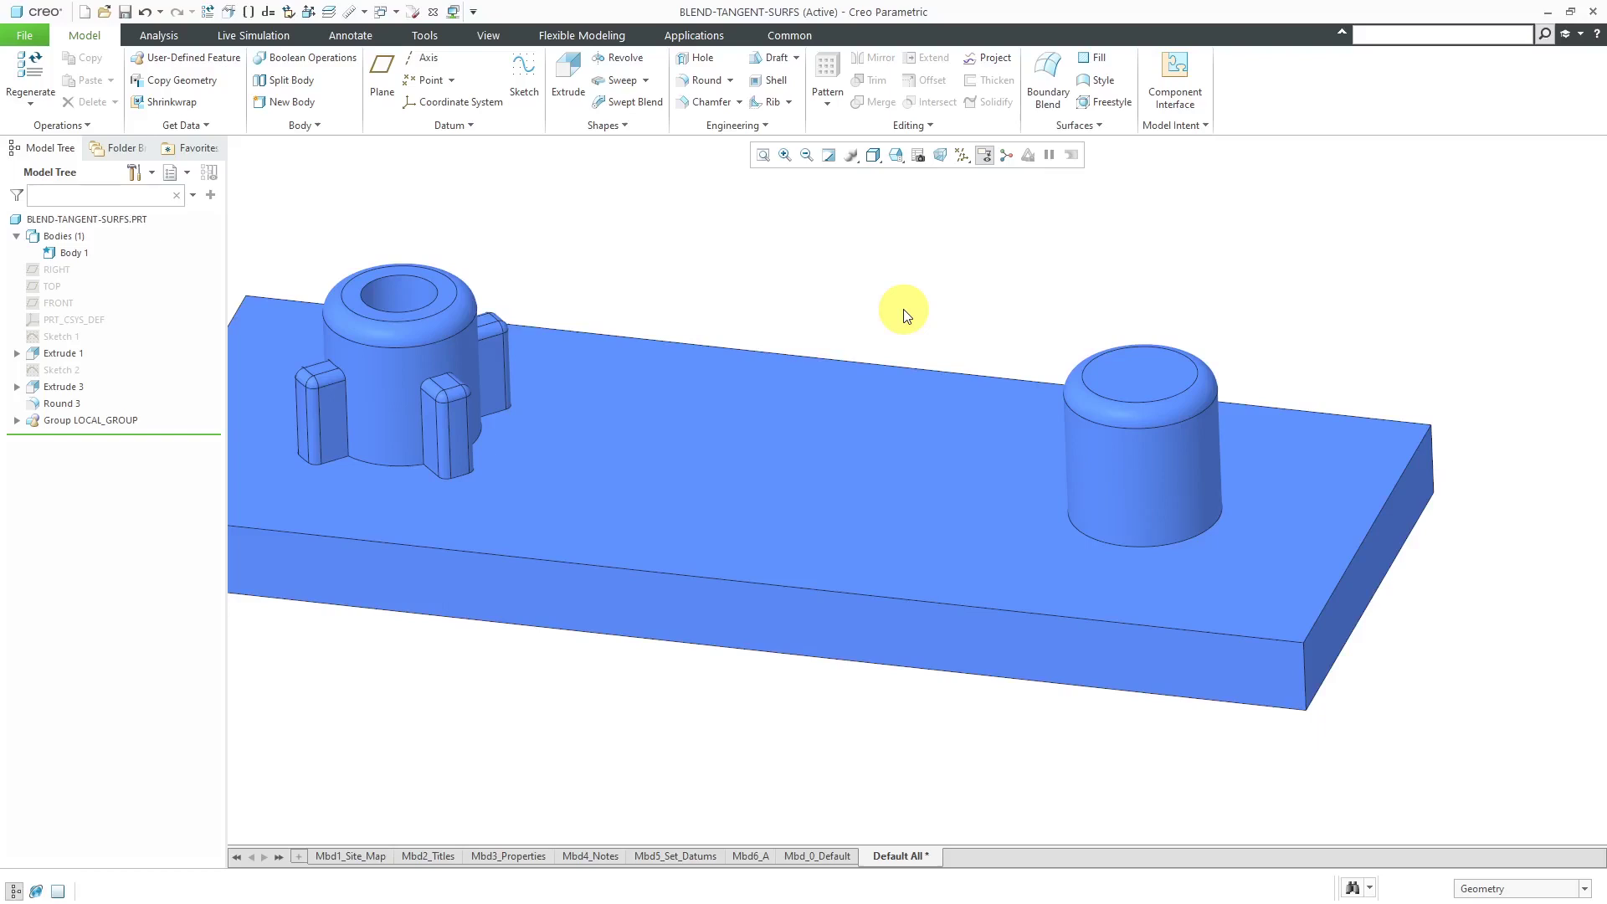
click(1099, 127)
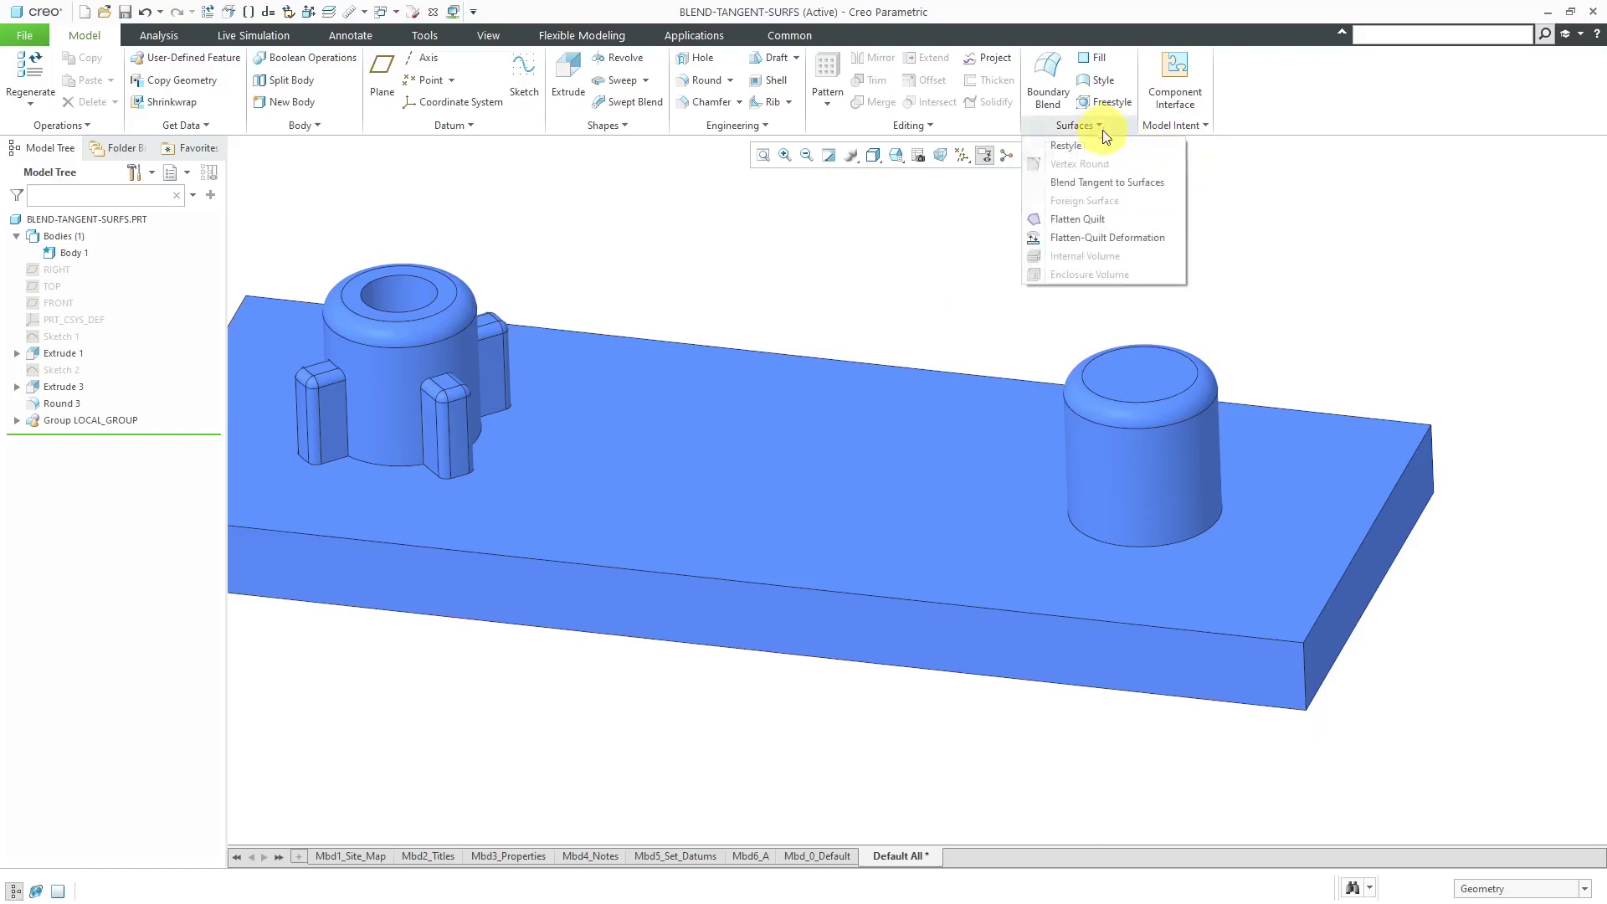
click(1154, 186)
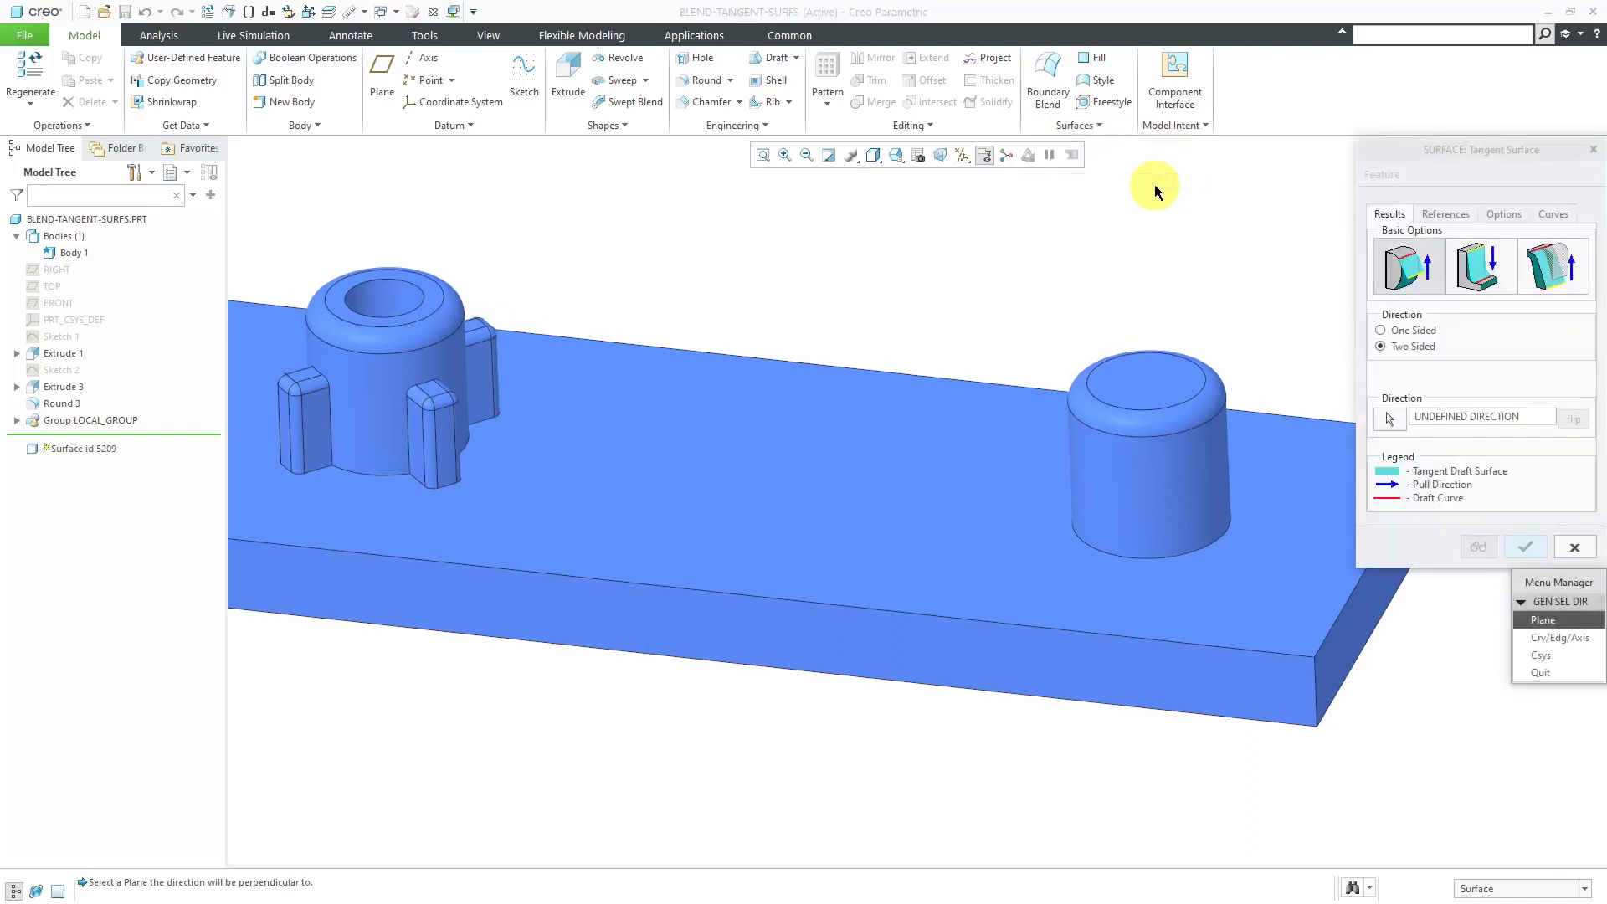
click(1404, 156)
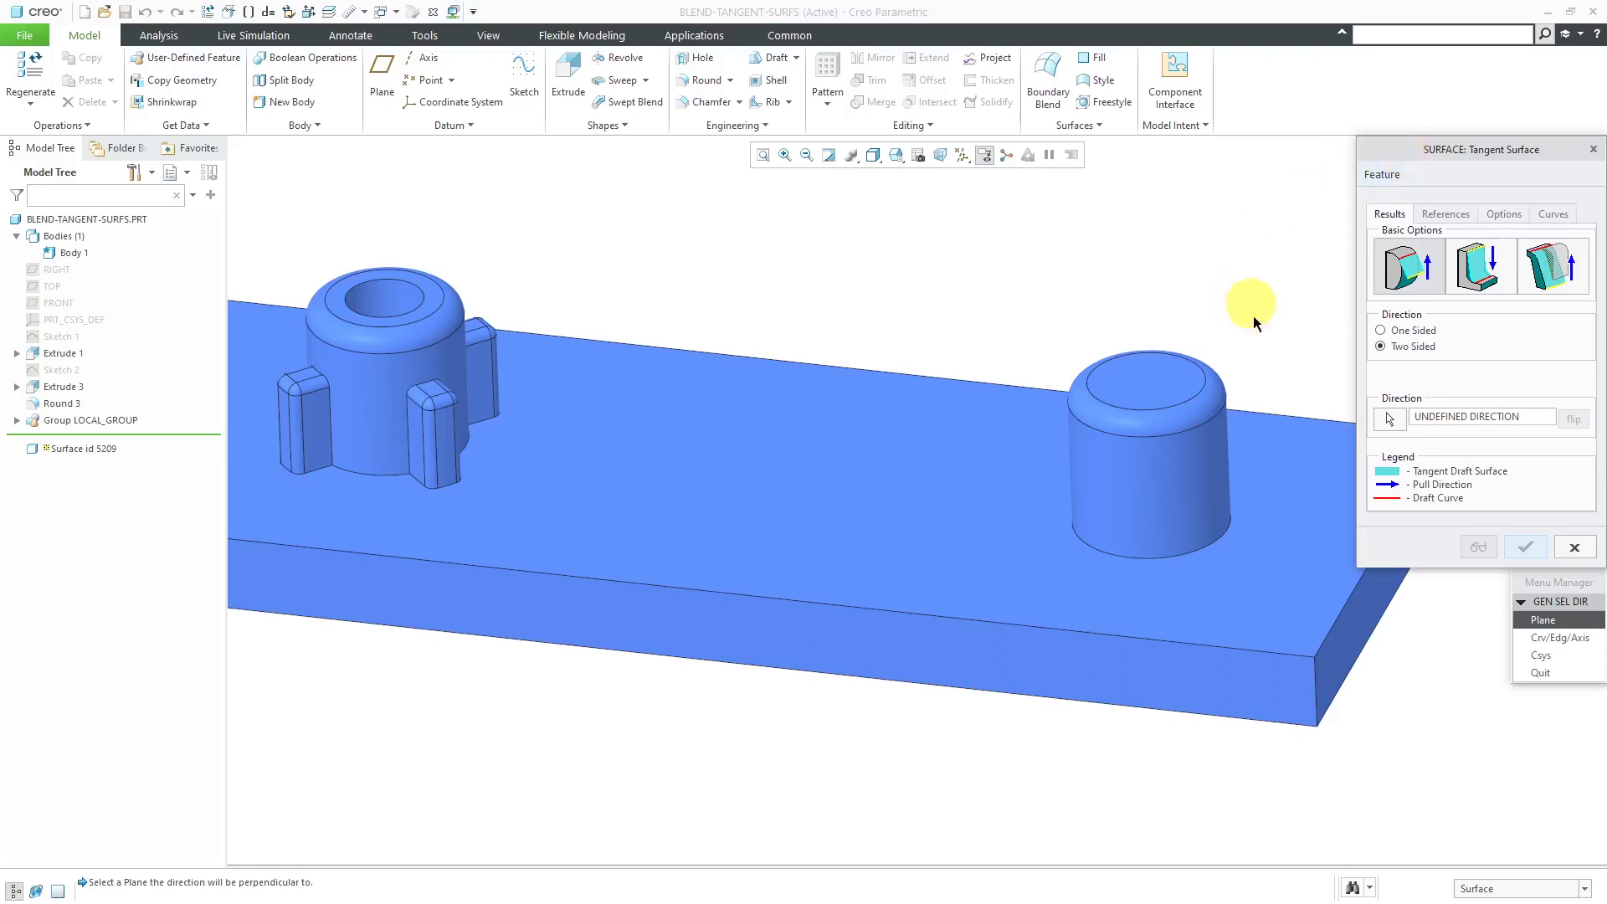
click(1305, 452)
click(1571, 549)
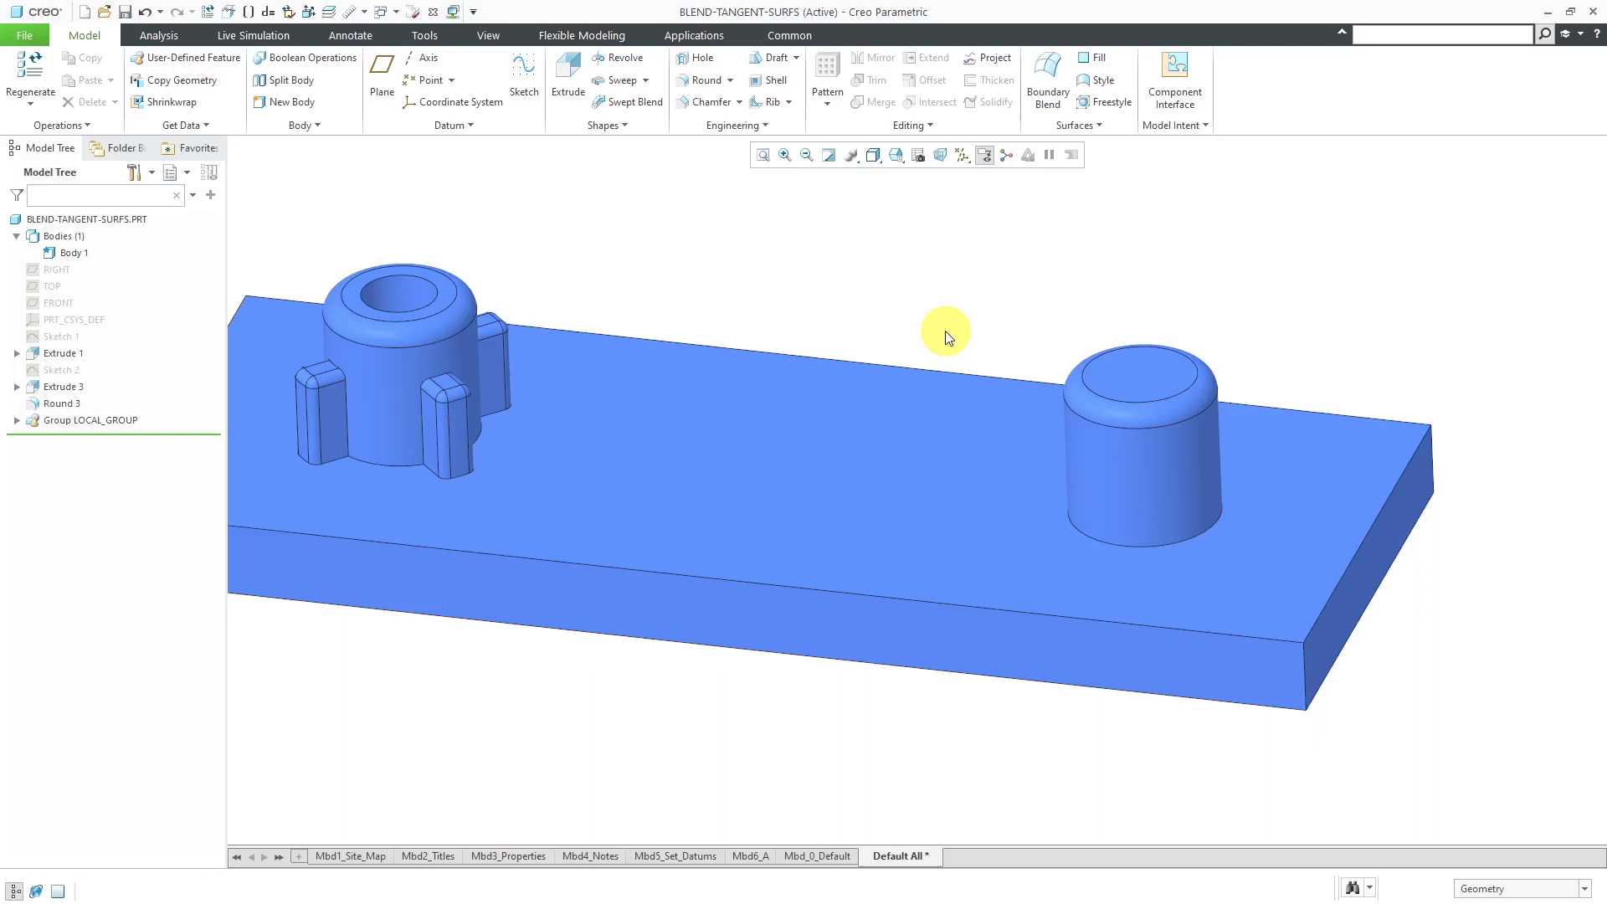
- Roll the model back to just after Extrude 3, and restore it to the end of the feature list
click(555, 358)
drag(96, 439, 90, 394)
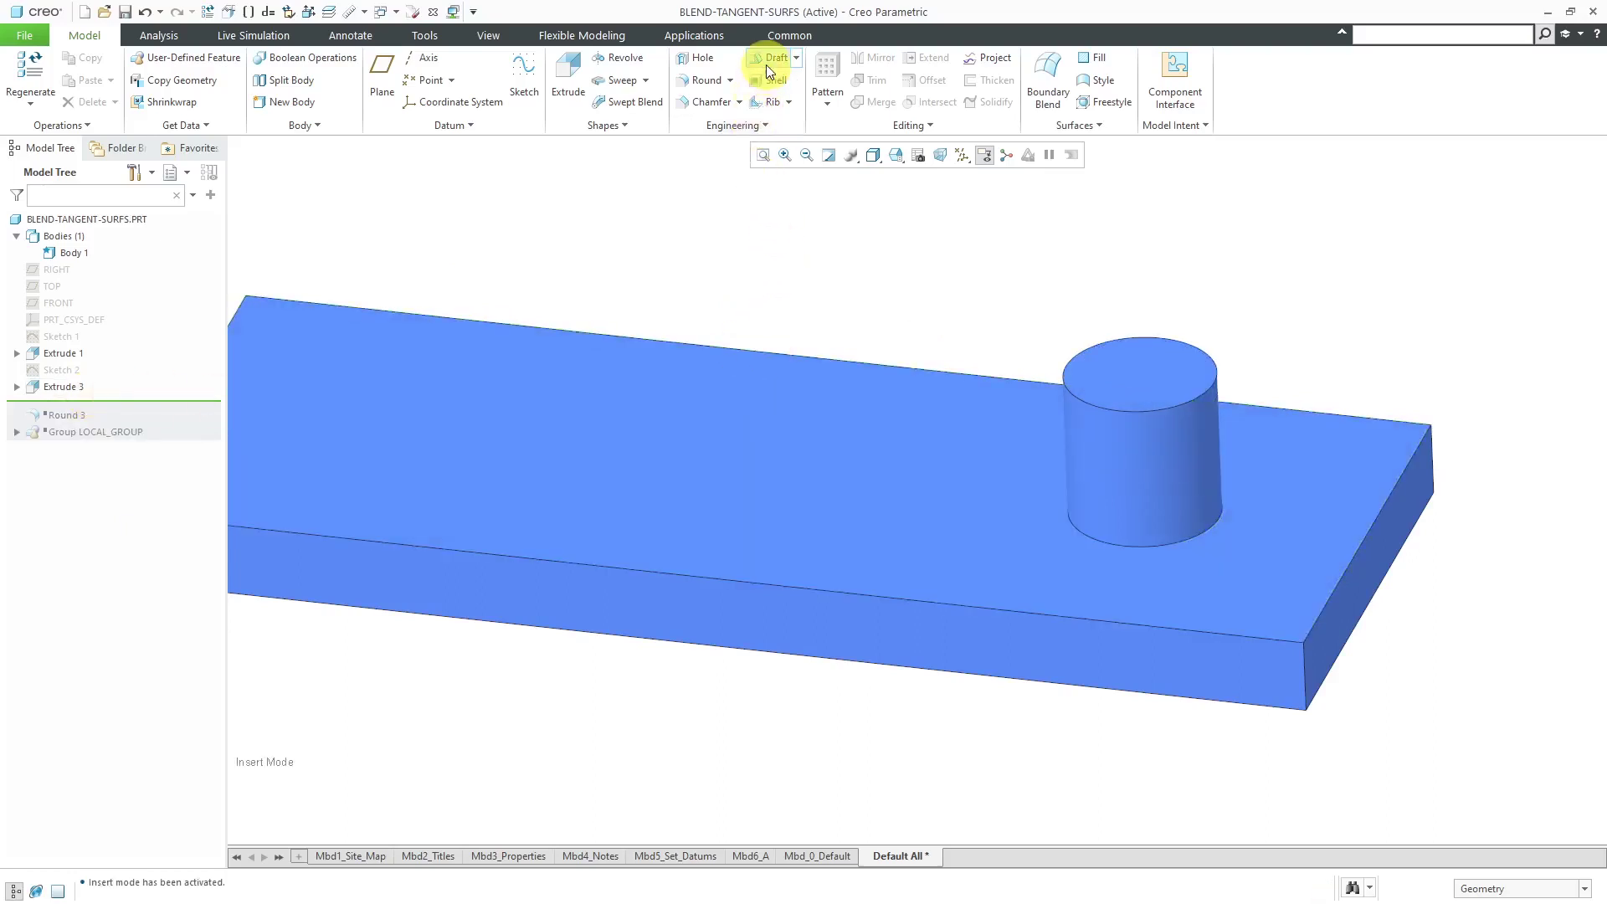
drag(116, 398, 117, 438)
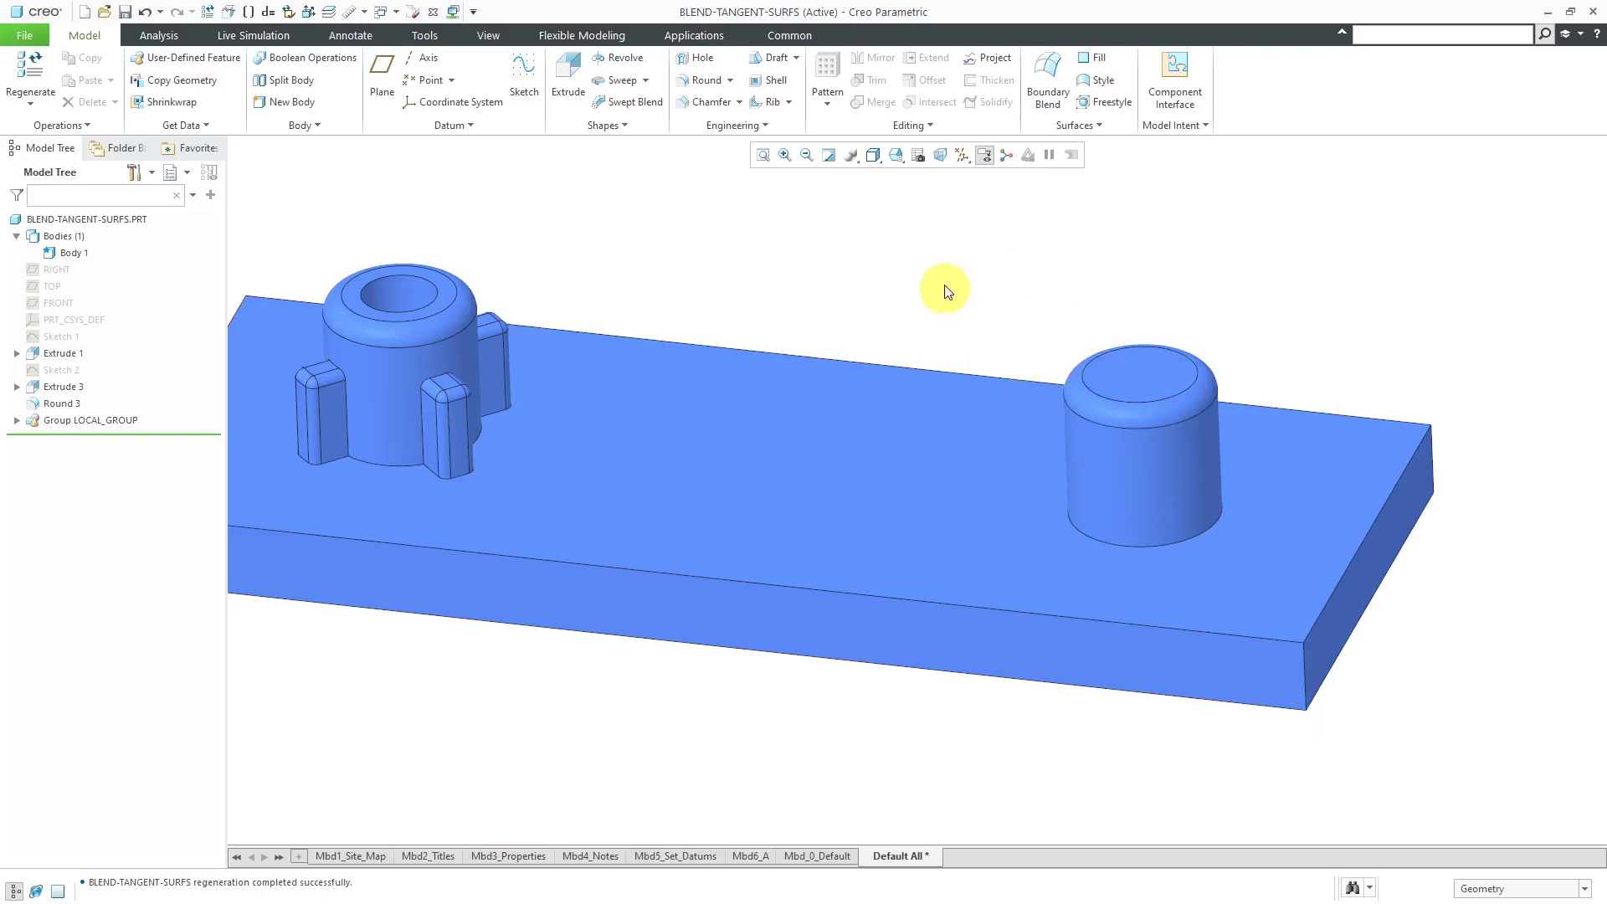
- Draft the cylindrical side of the plain rounded boss by 10 degrees, using its flat top face as the draft hinge
click(783, 68)
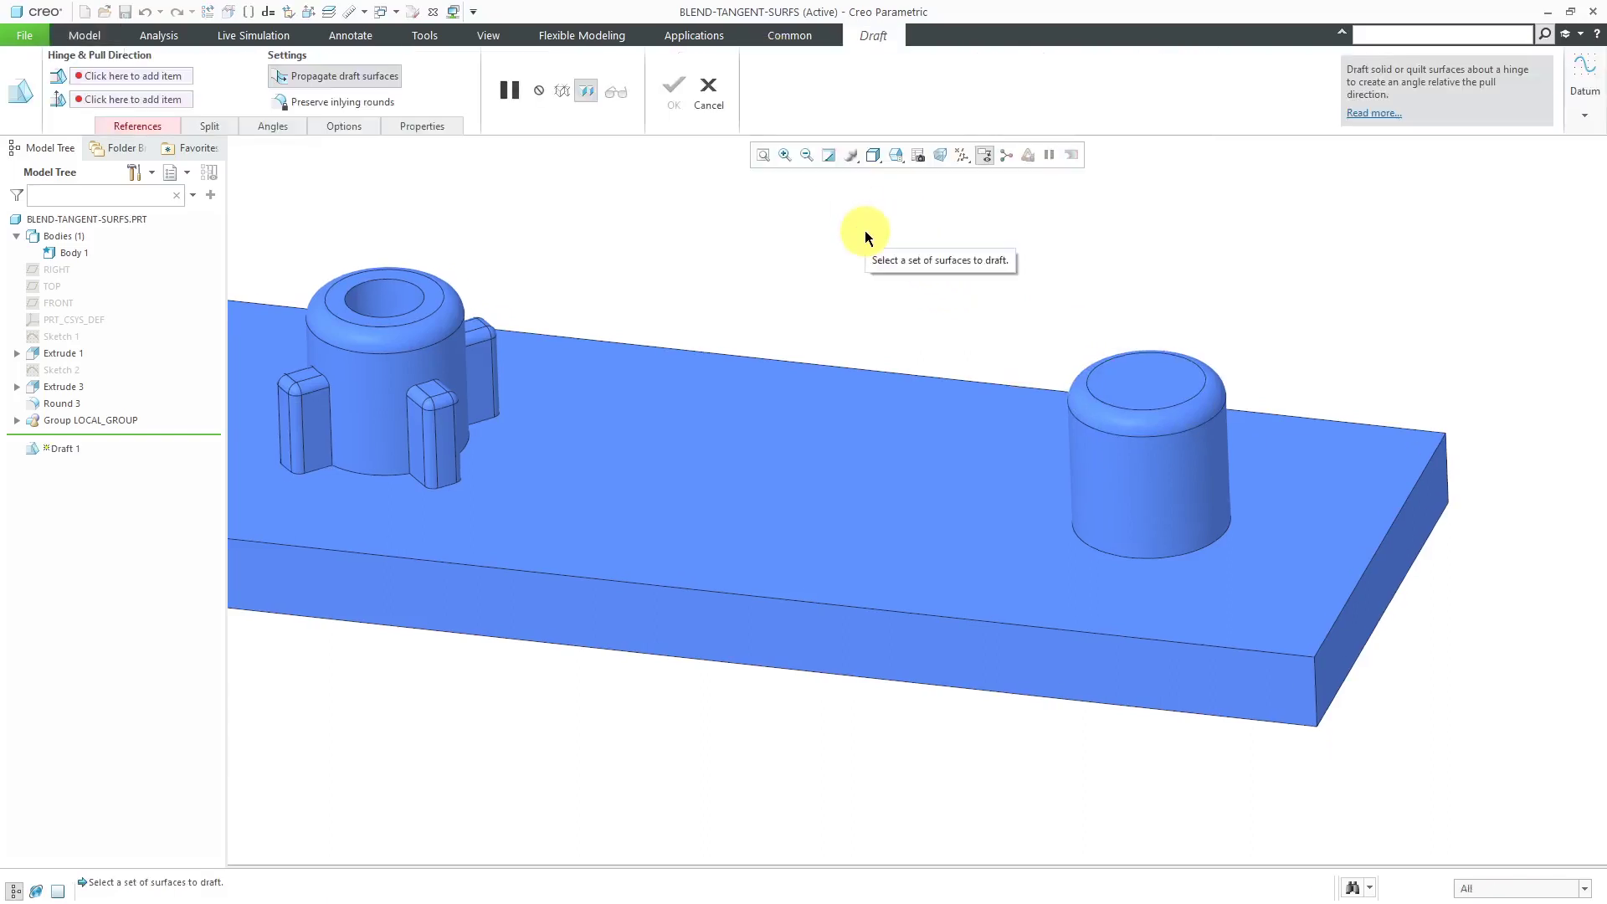
click(1145, 474)
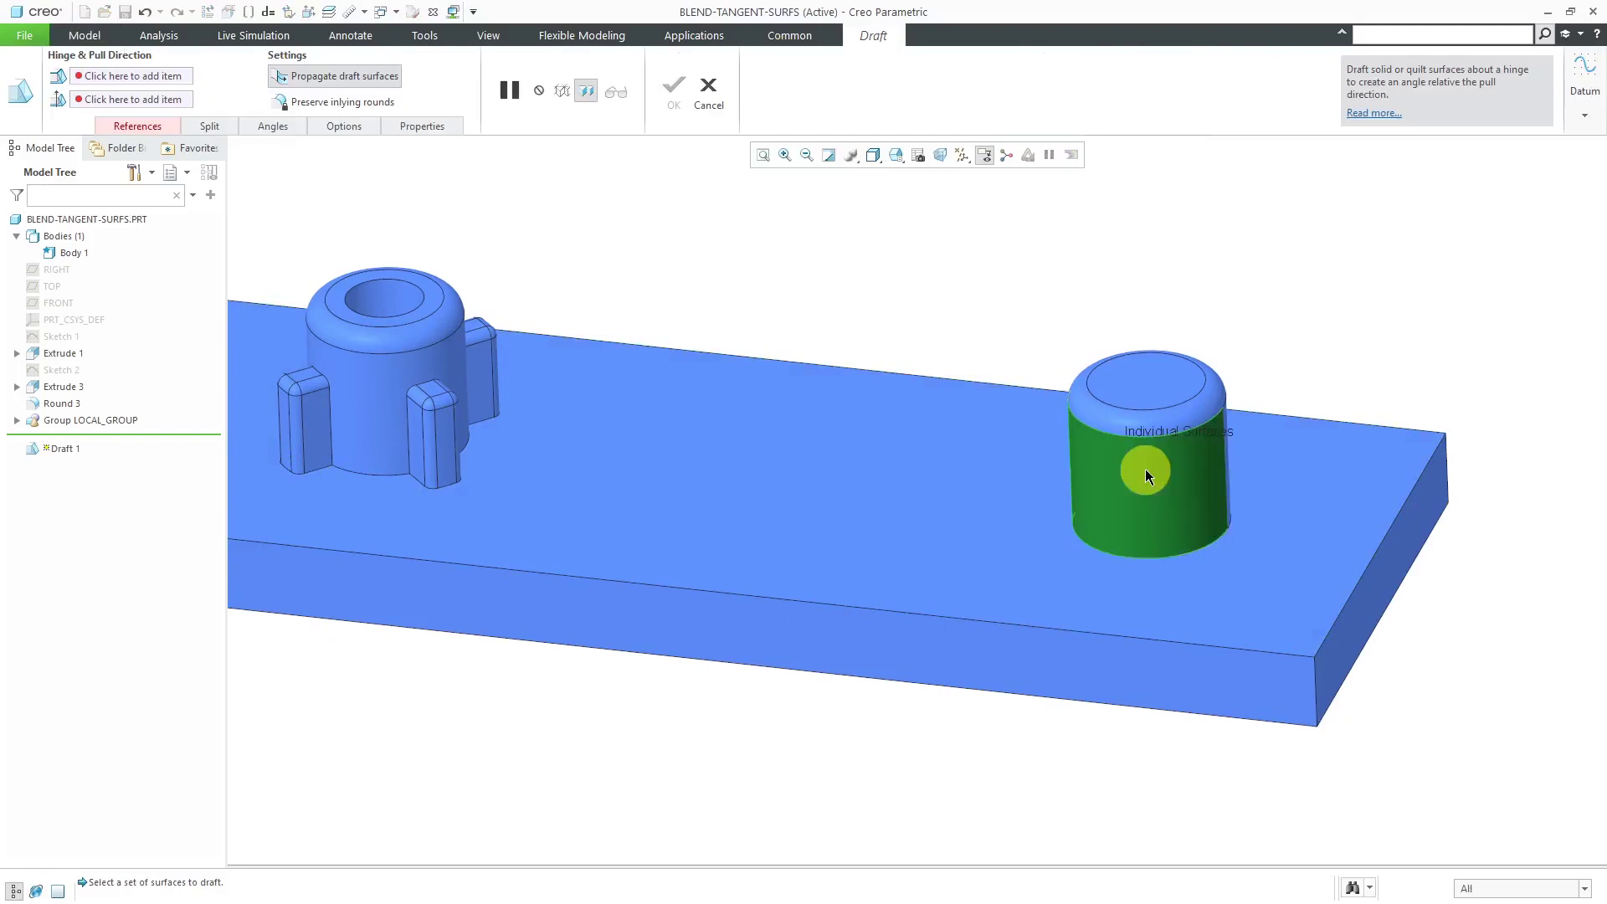
right_click(1179, 232)
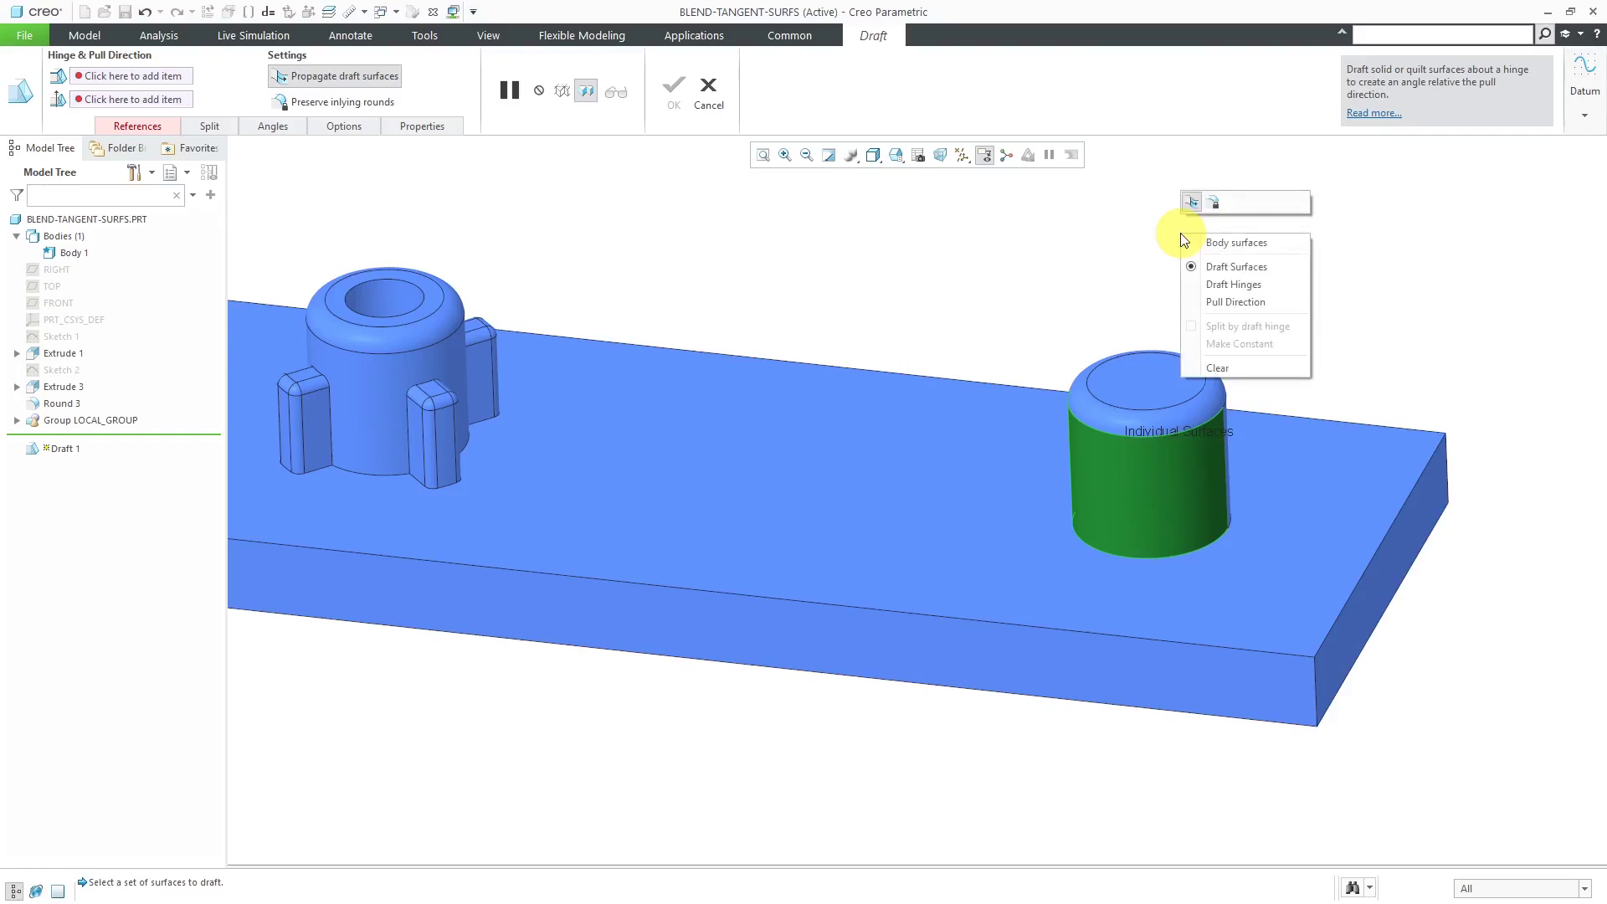
click(1227, 286)
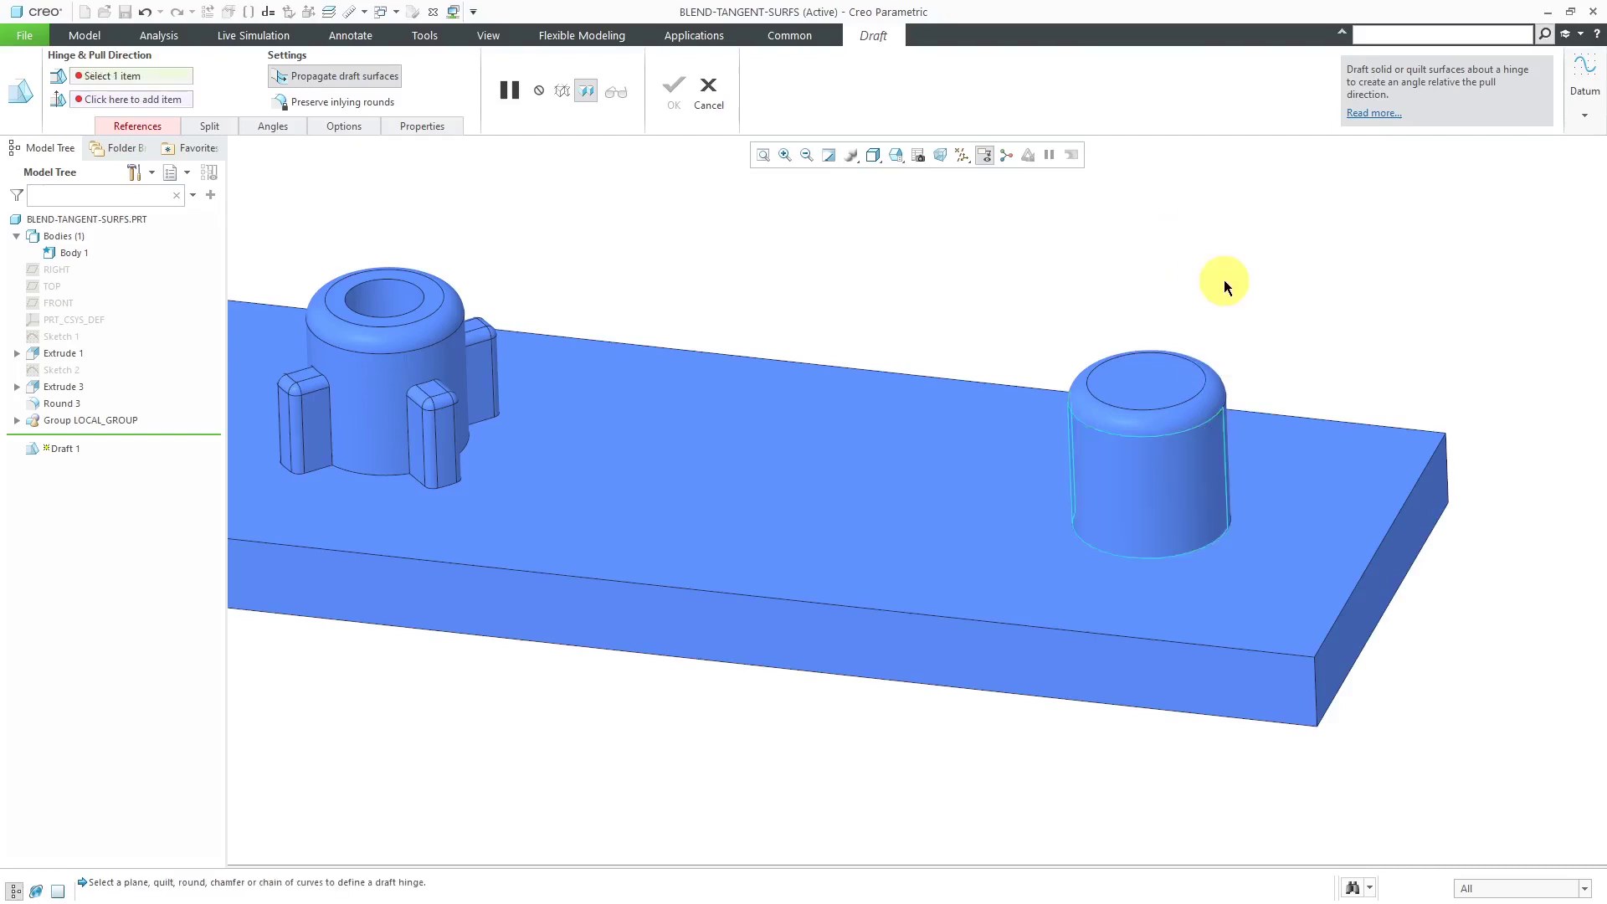
click(1156, 370)
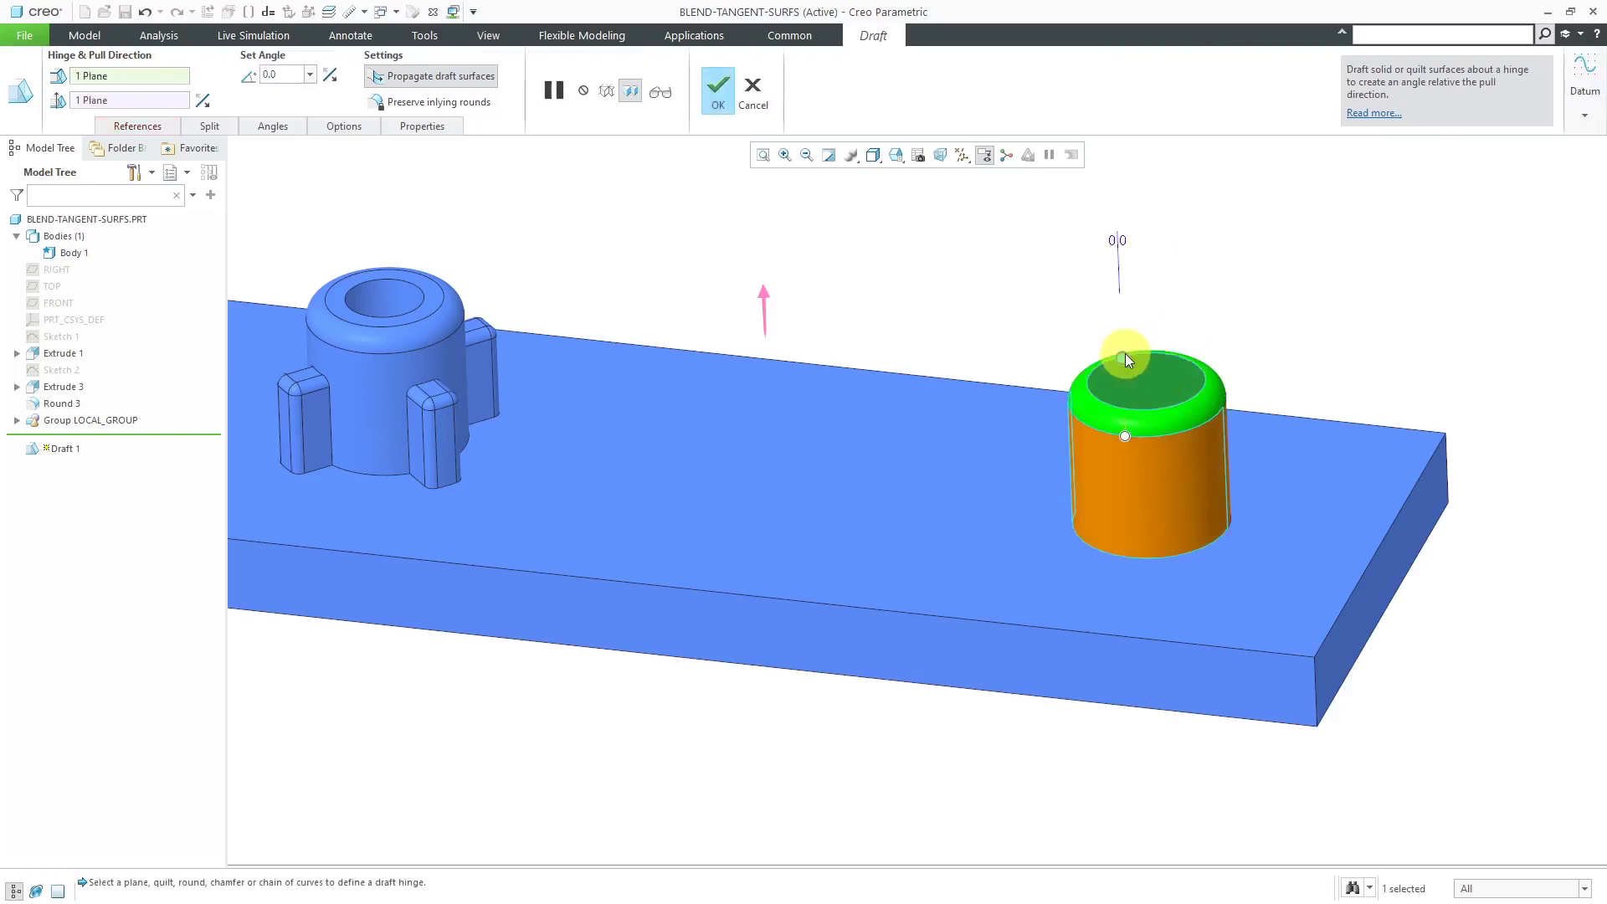
drag(1125, 354, 1137, 211)
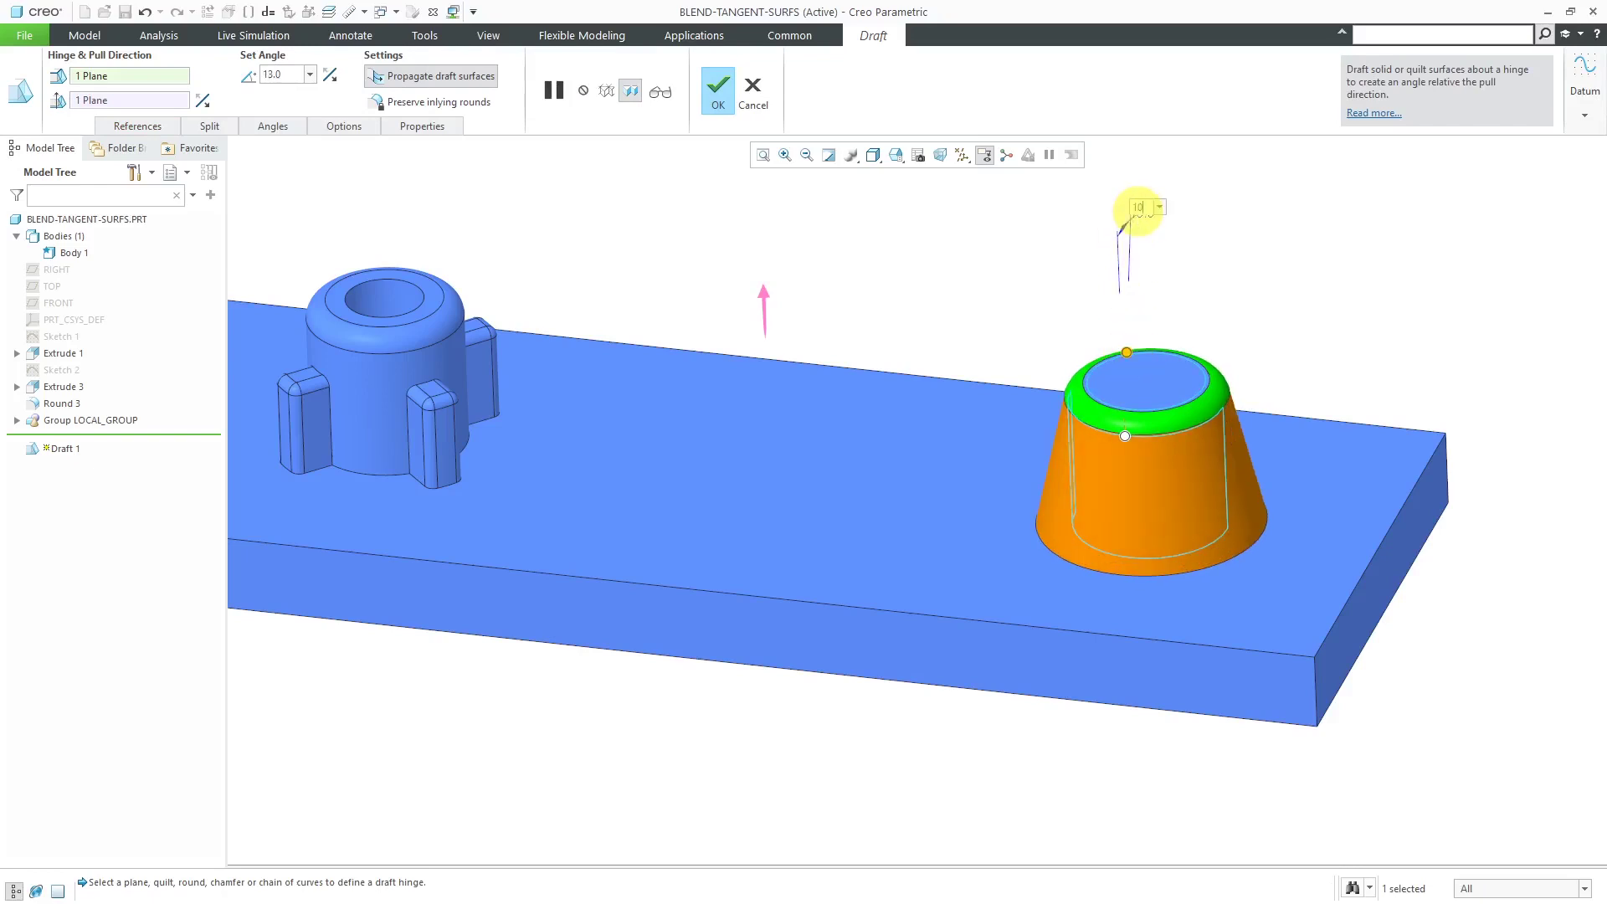
text(10)
key(Return)
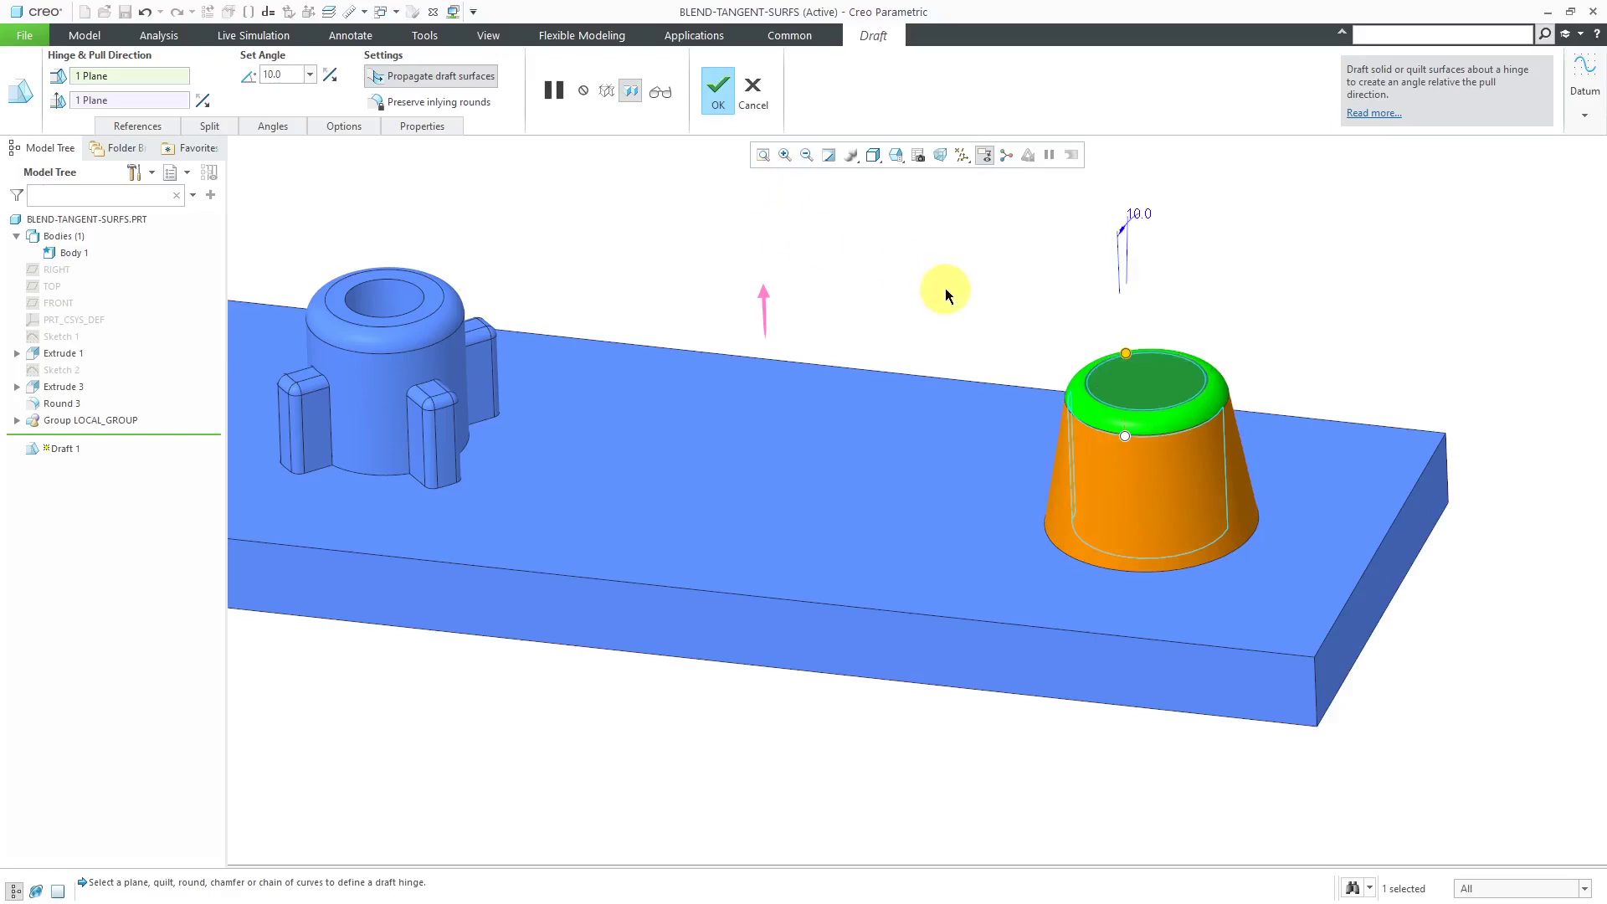
middle_click(945, 295)
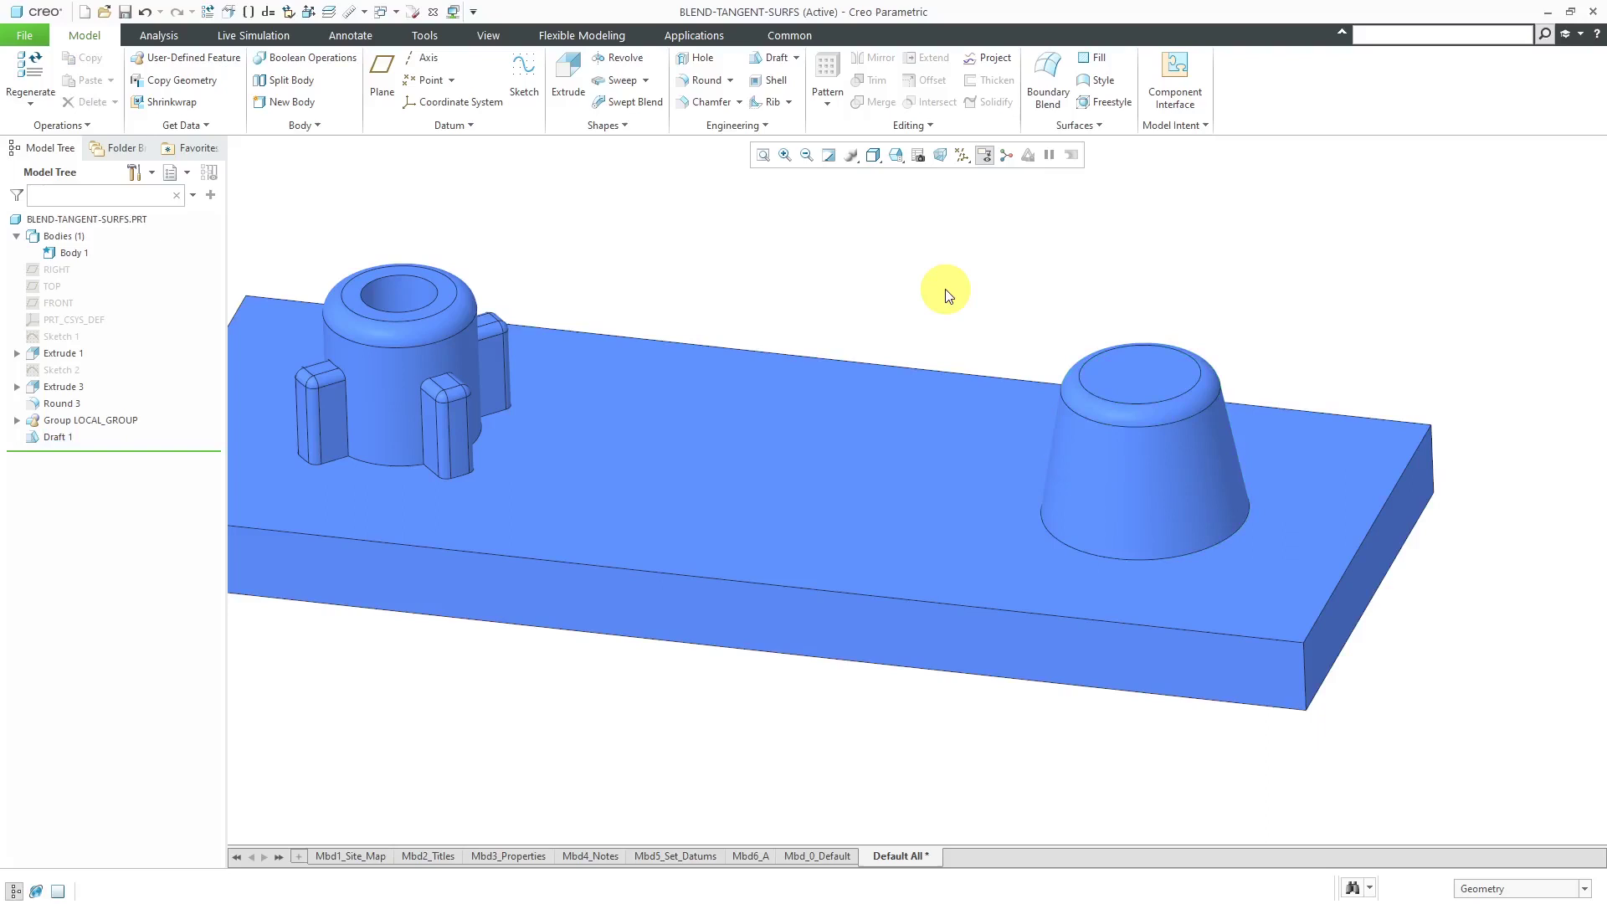
- Suppress the Draft 1 feature on the plain boss
scroll(851, 308, down, 2)
scroll(1289, 359, up, 4)
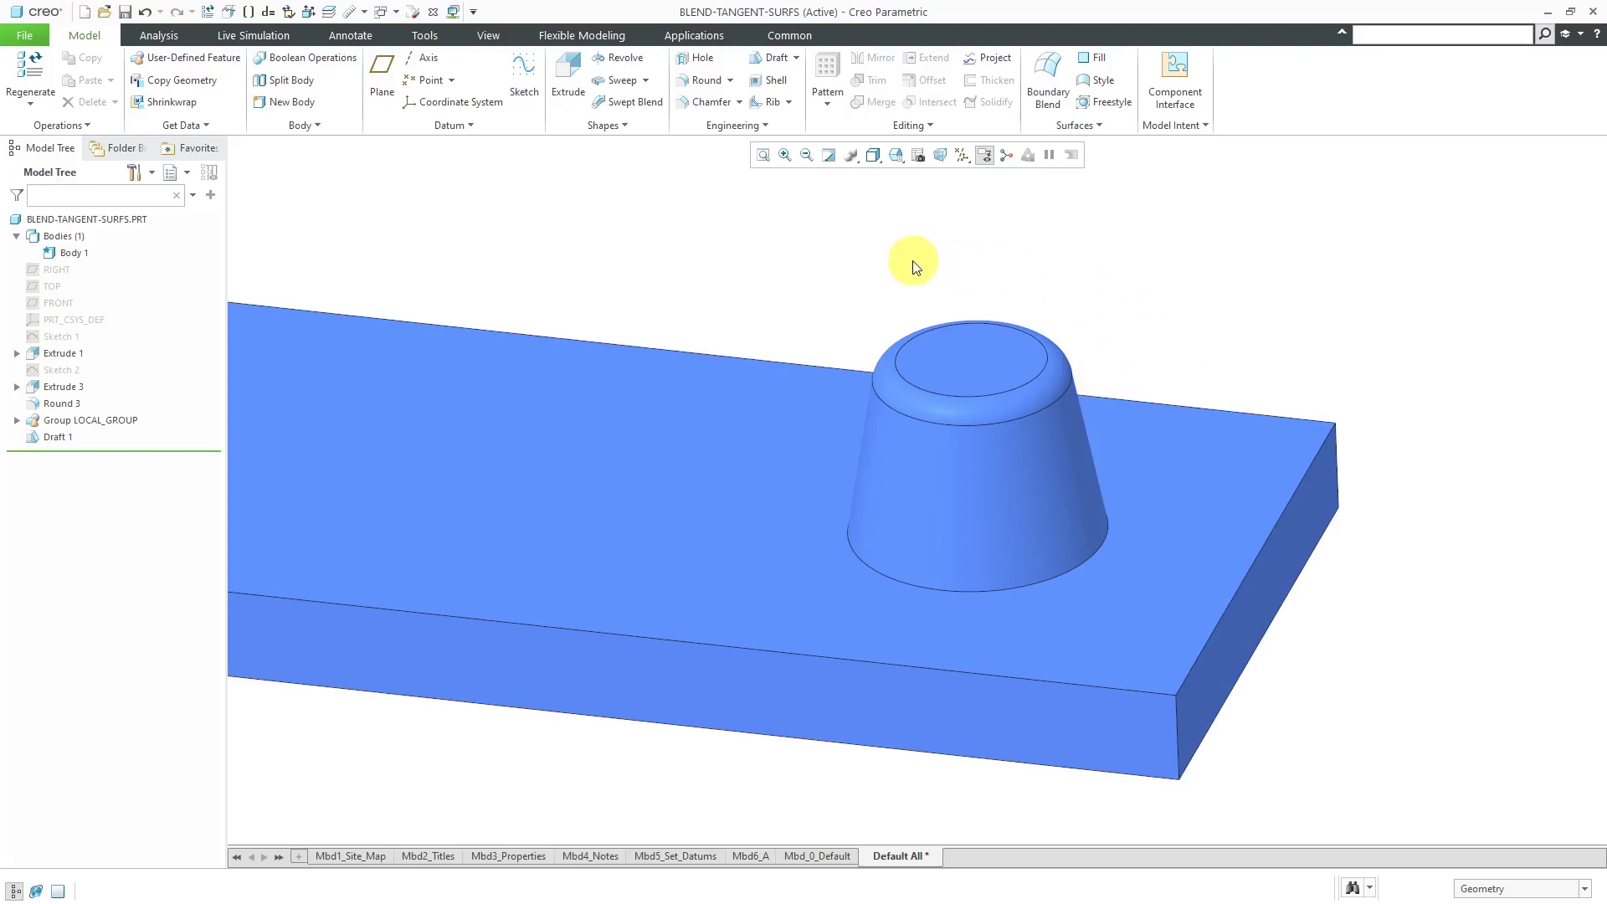
click(50, 436)
click(124, 360)
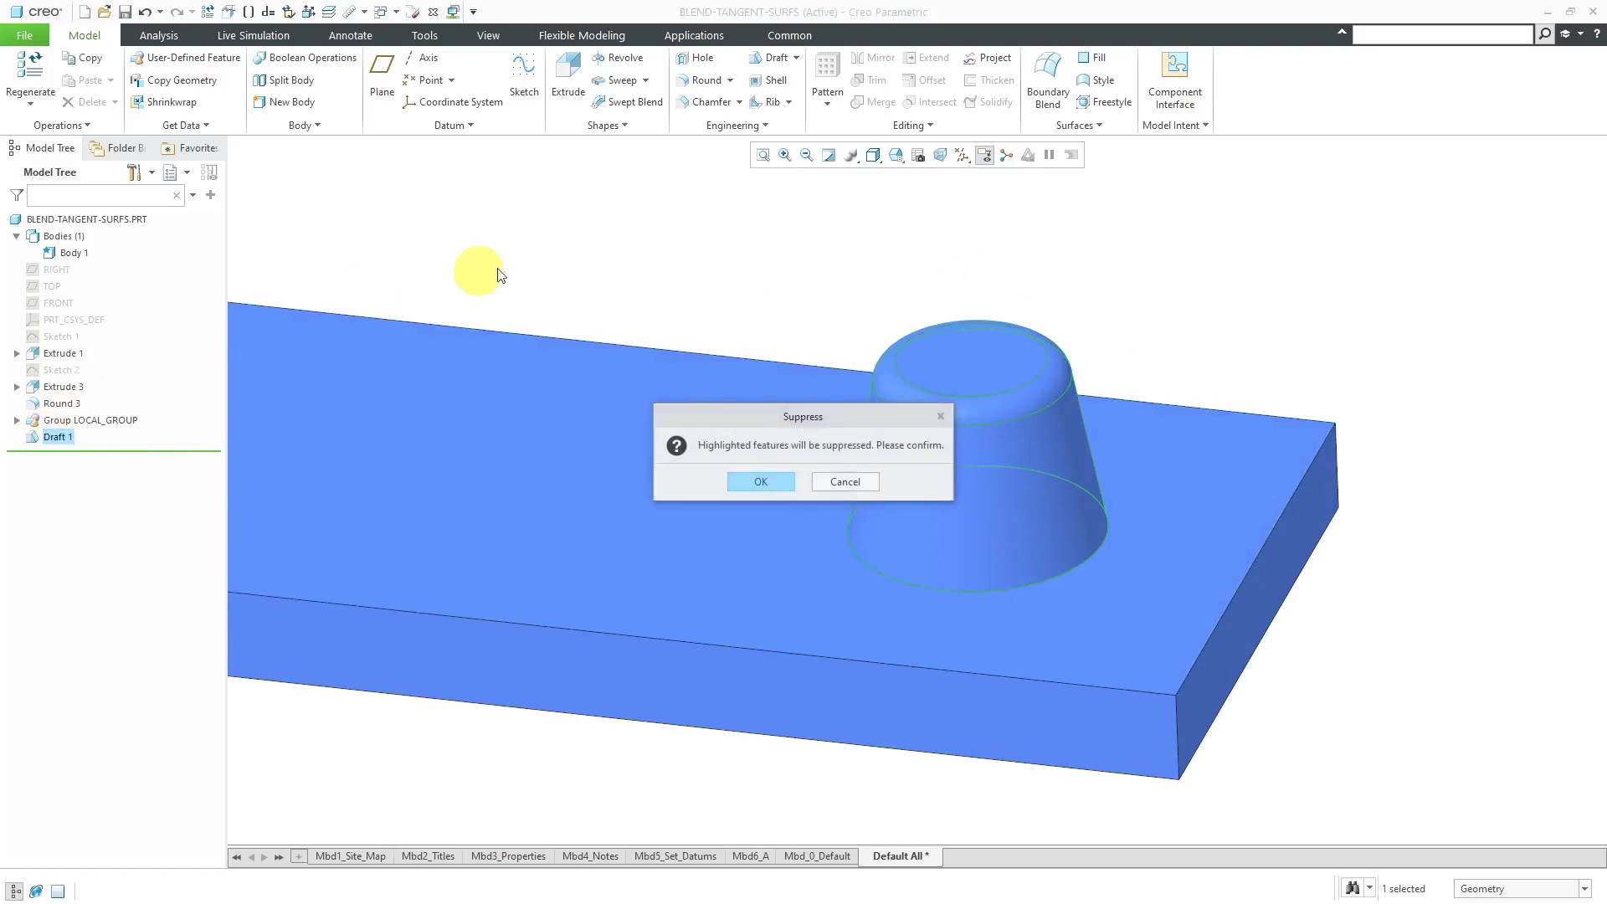
click(750, 482)
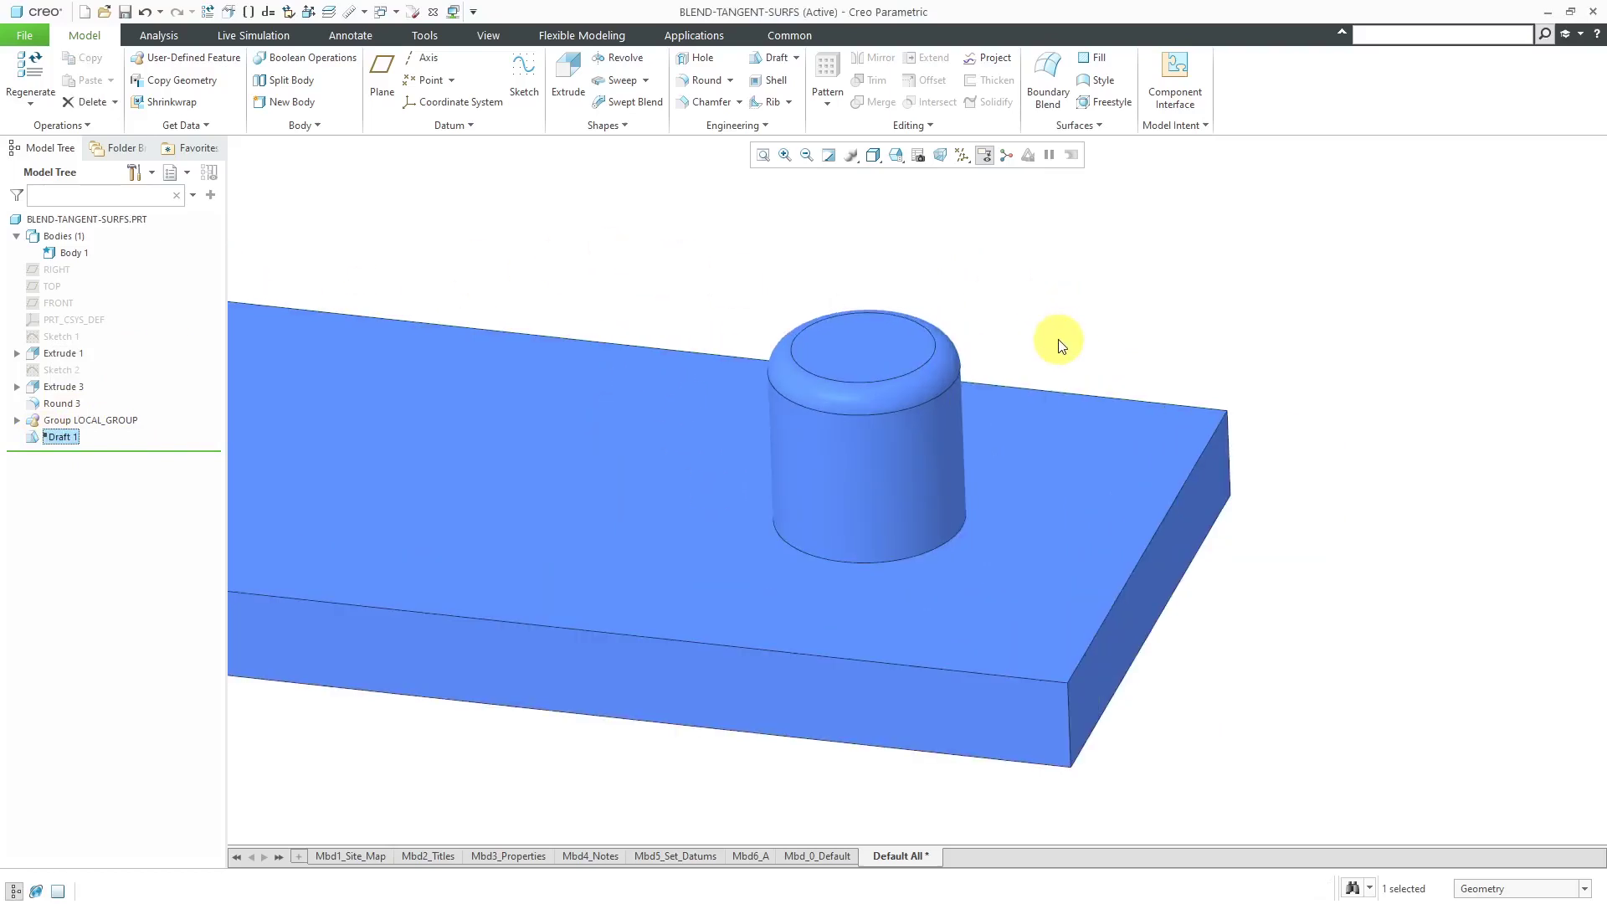
- Start a sketch on the top face of the plate
click(1095, 130)
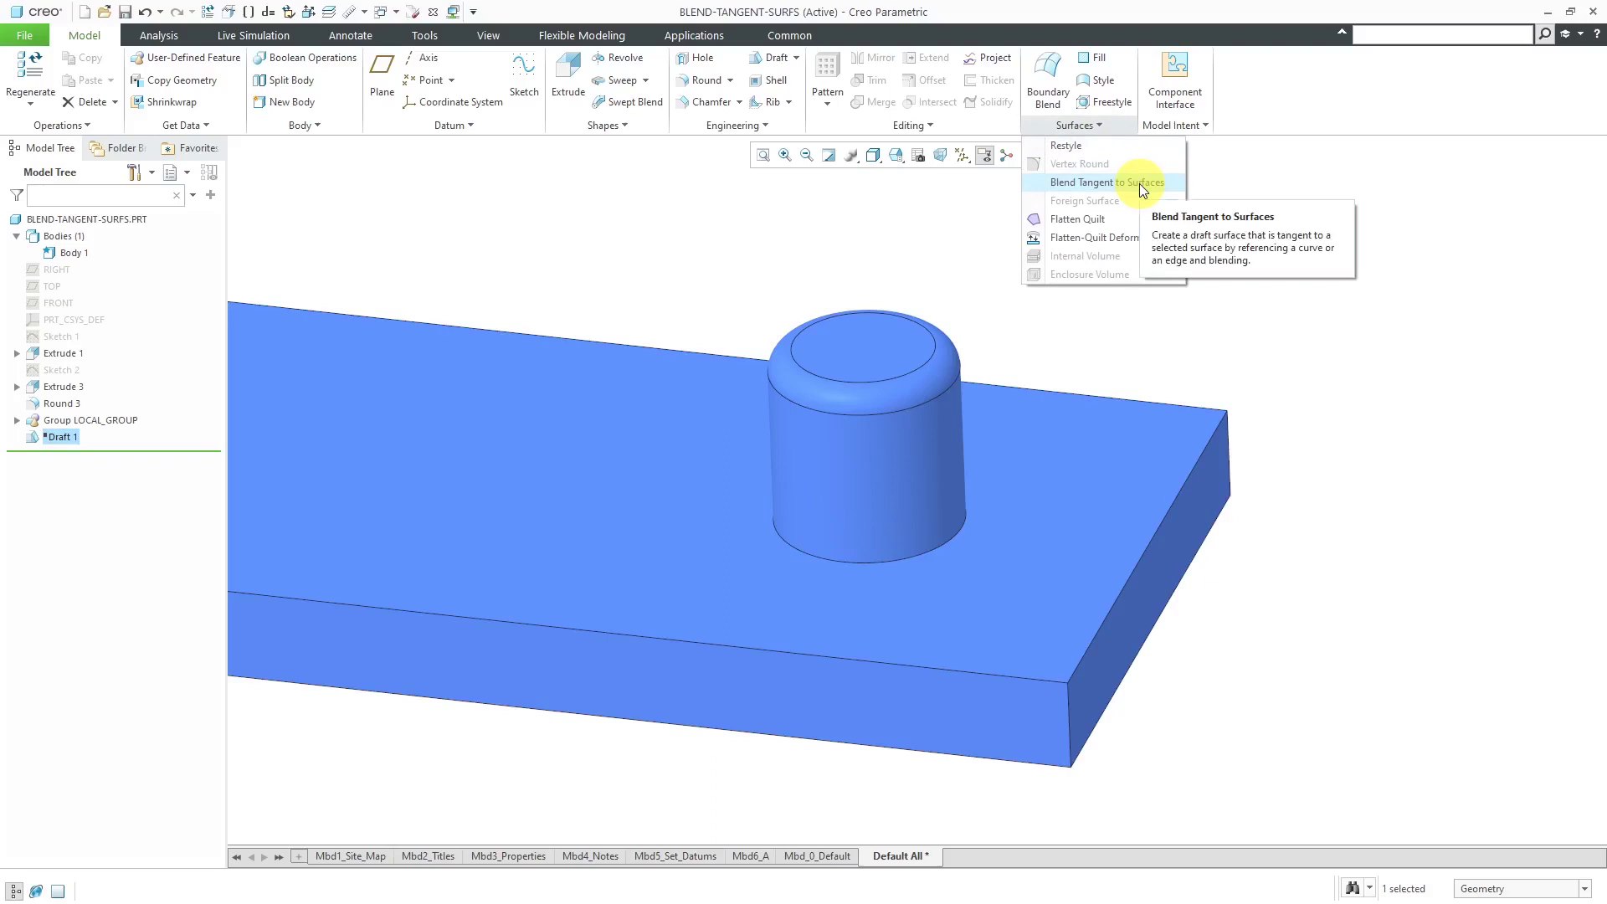
click(1093, 181)
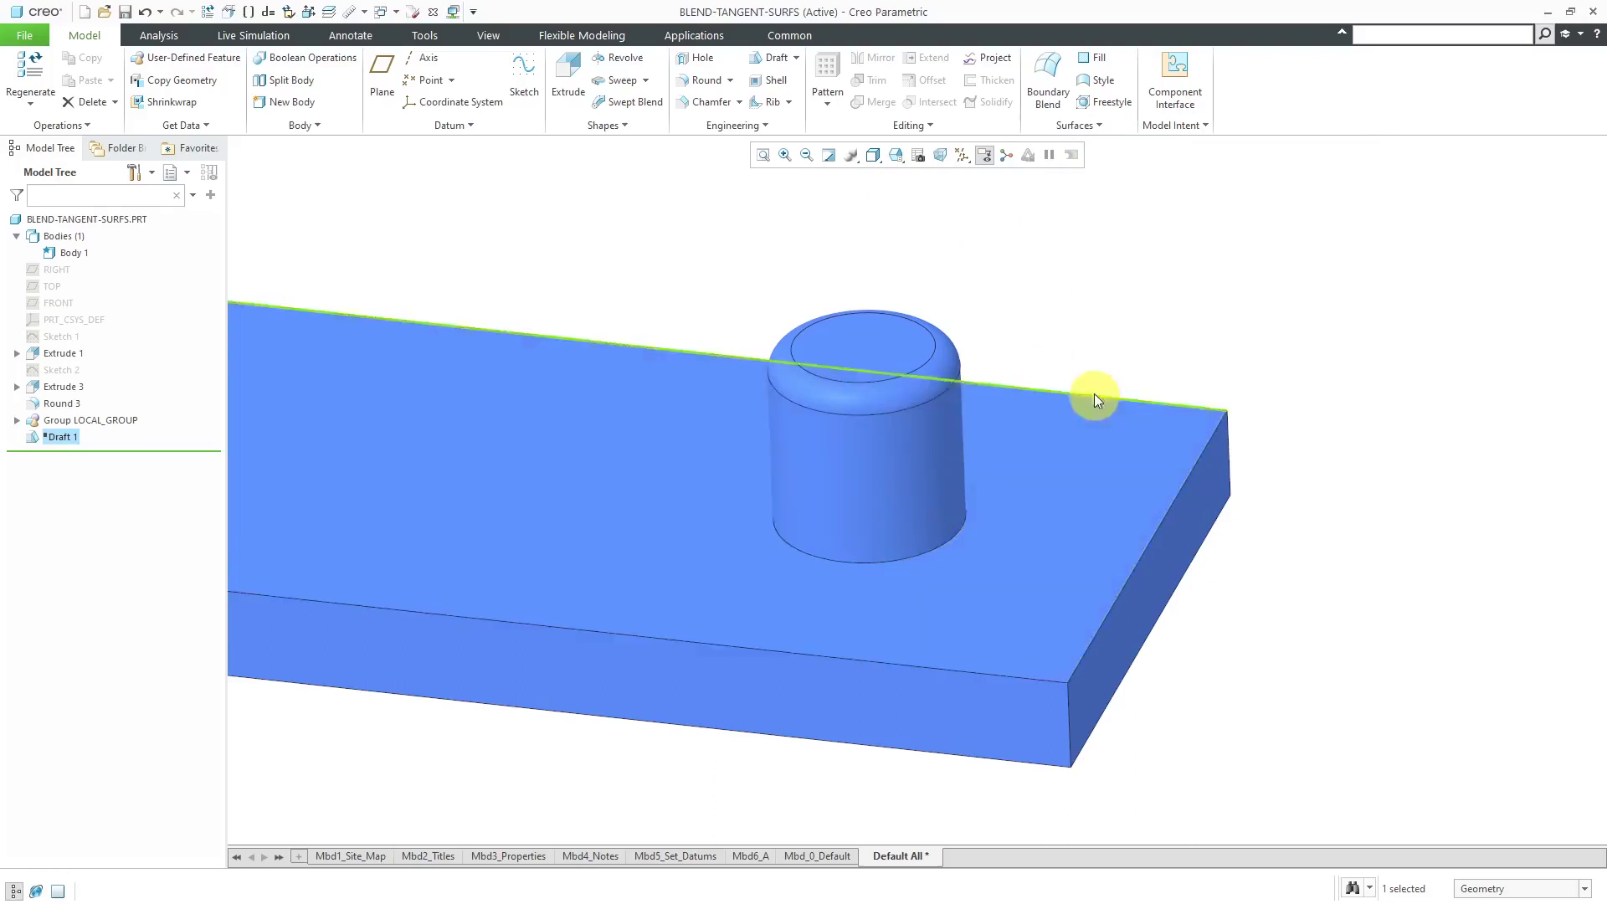
click(1016, 506)
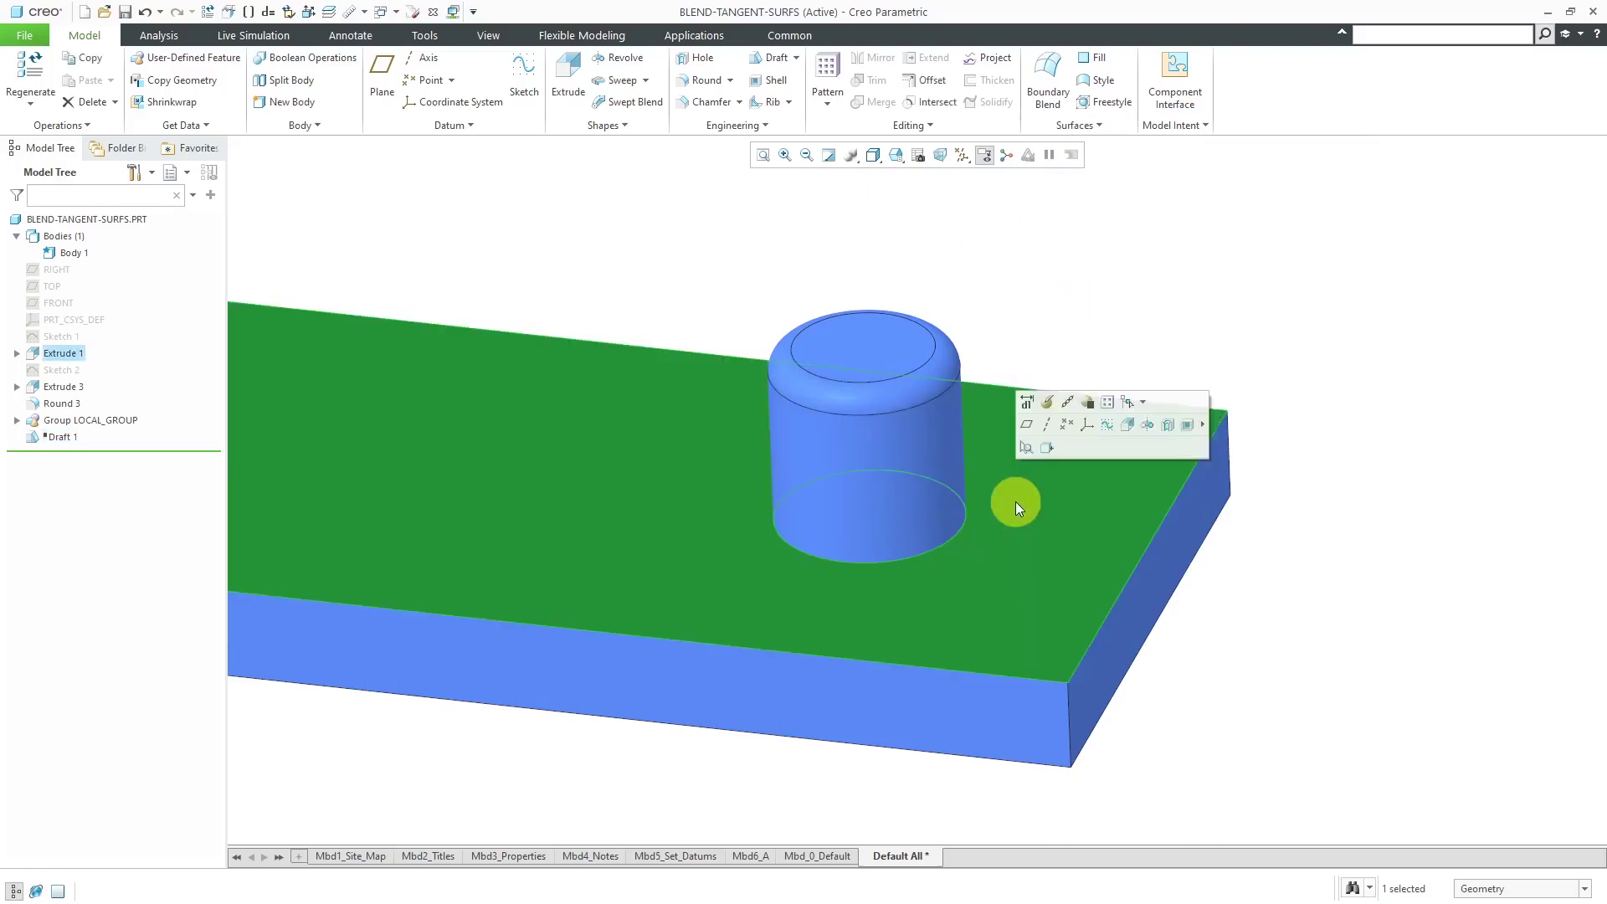
click(1106, 425)
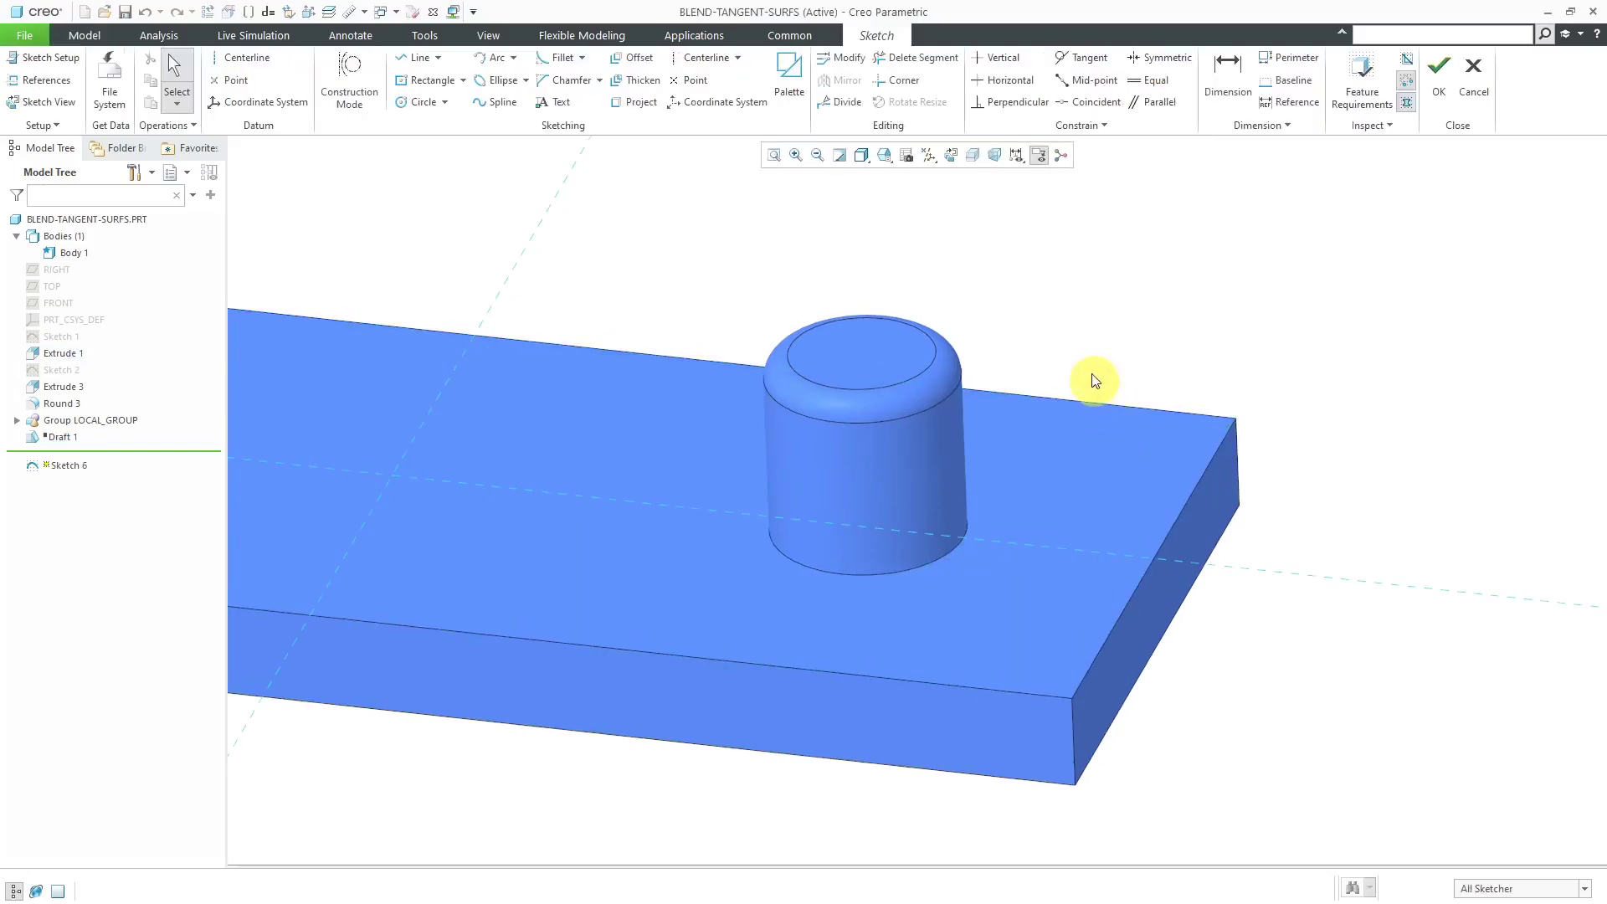
- Offset the boss's circular base edge outward by 0.5 as a closed loop and finish the sketch
click(633, 56)
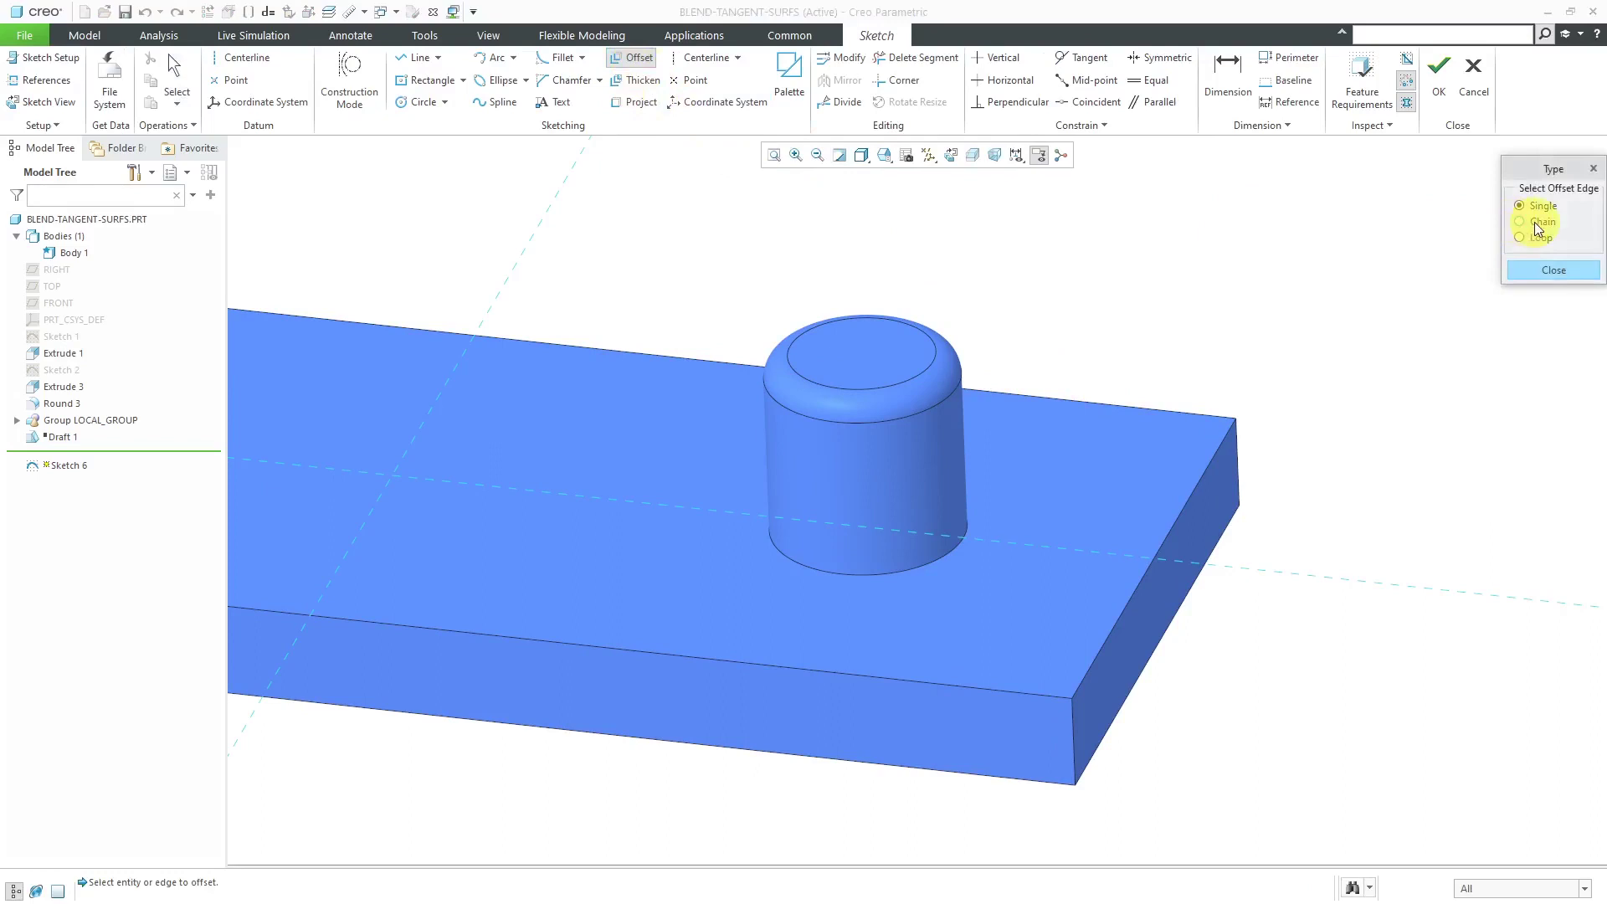
click(1537, 222)
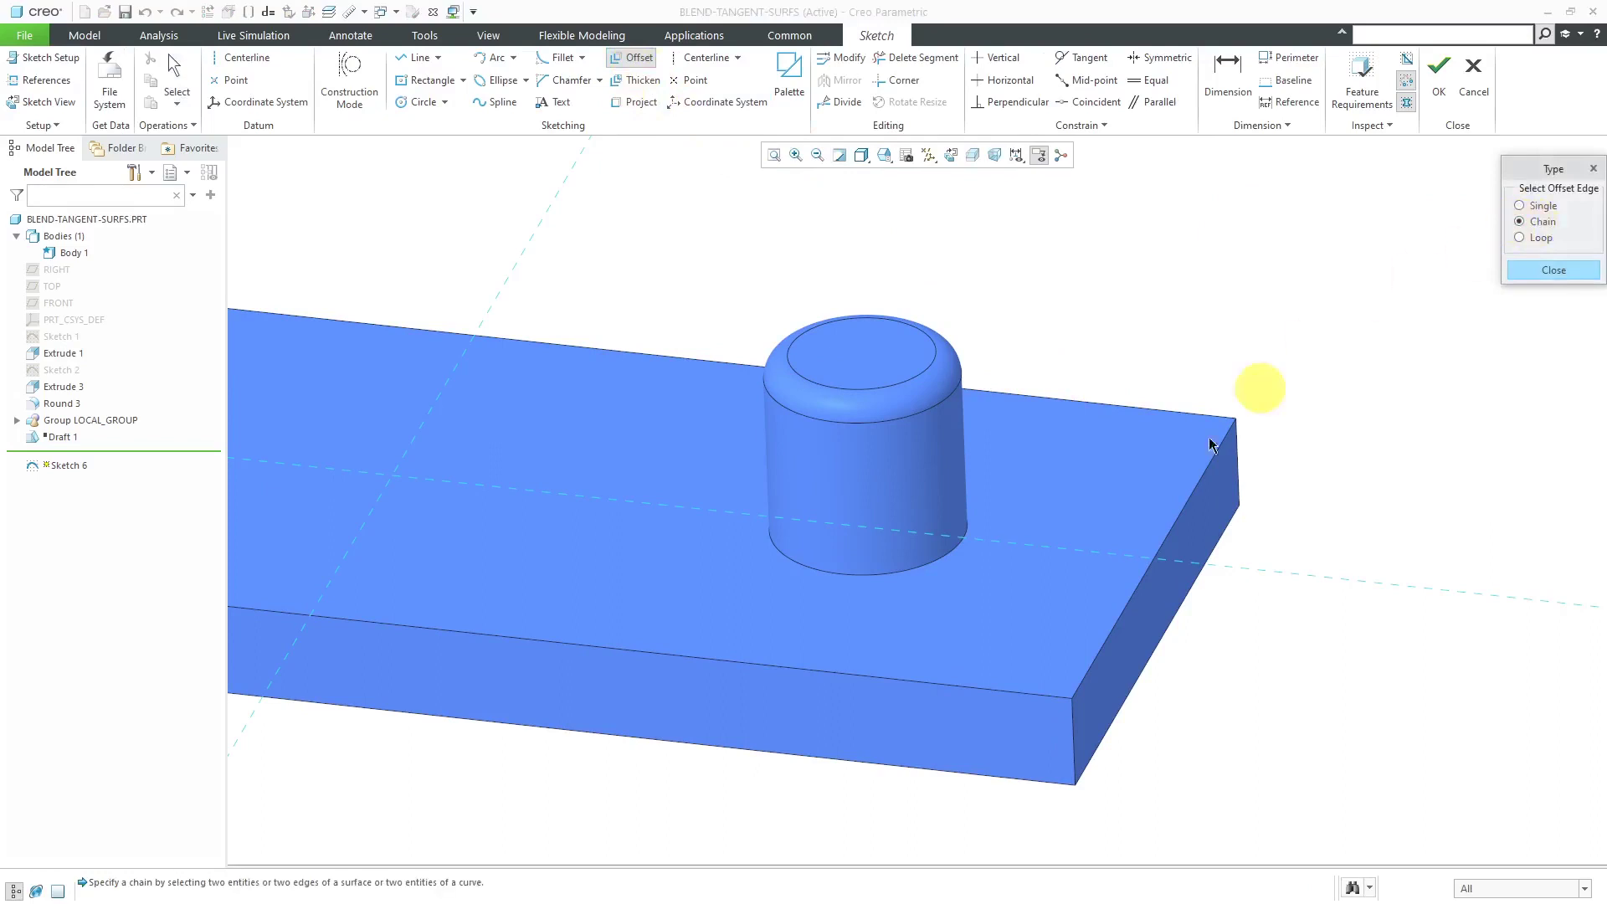
click(963, 544)
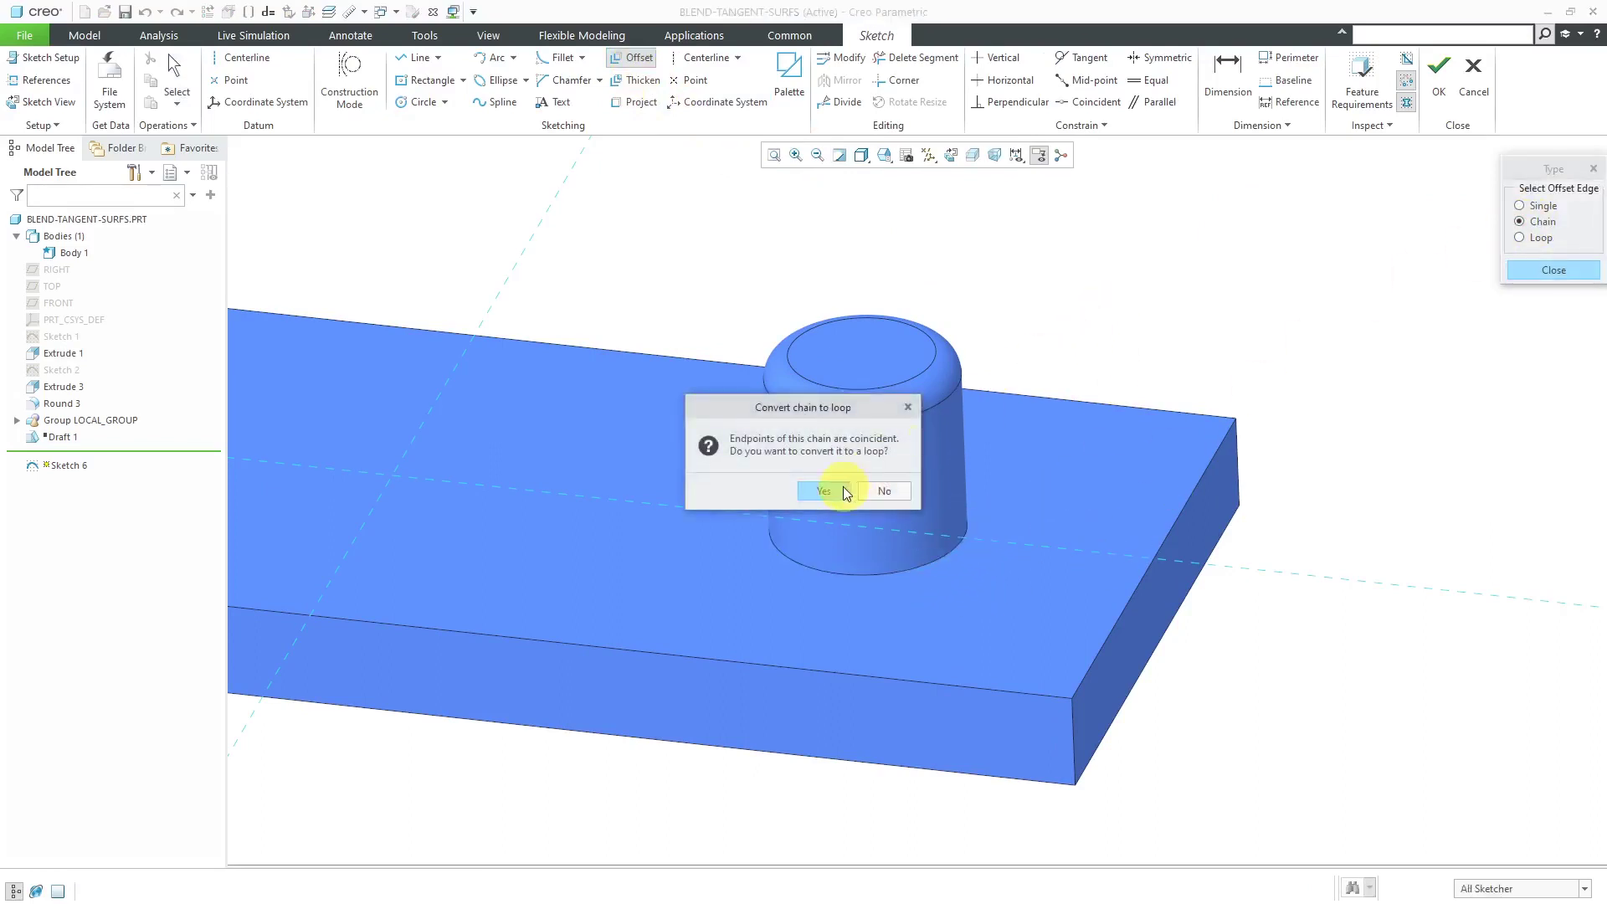
click(824, 491)
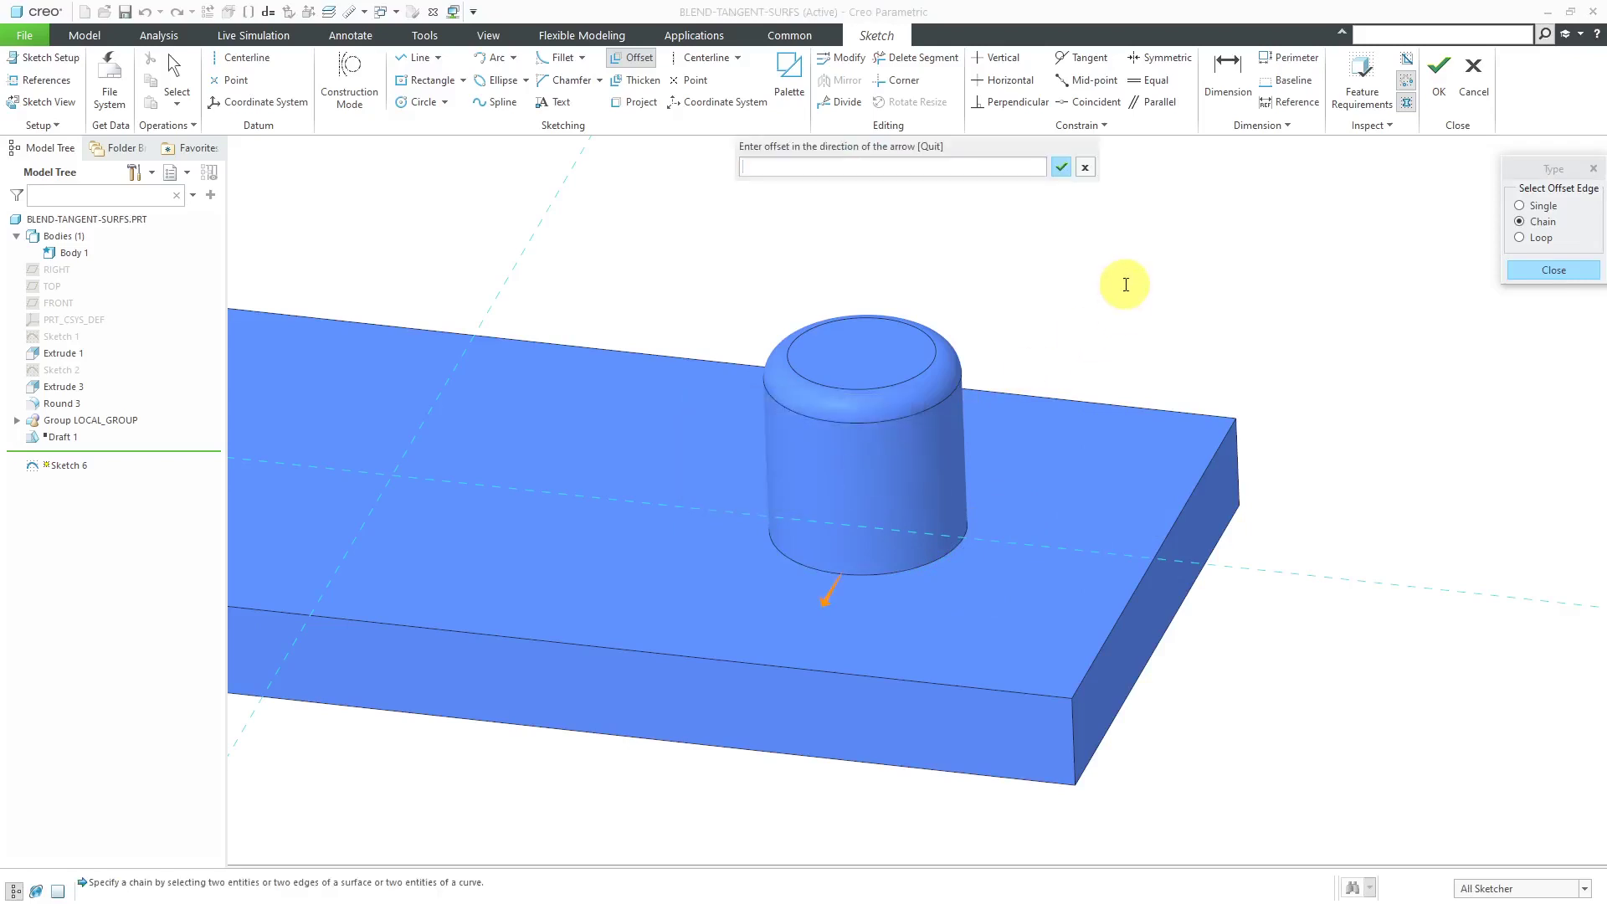
text(0.5)
key(Return)
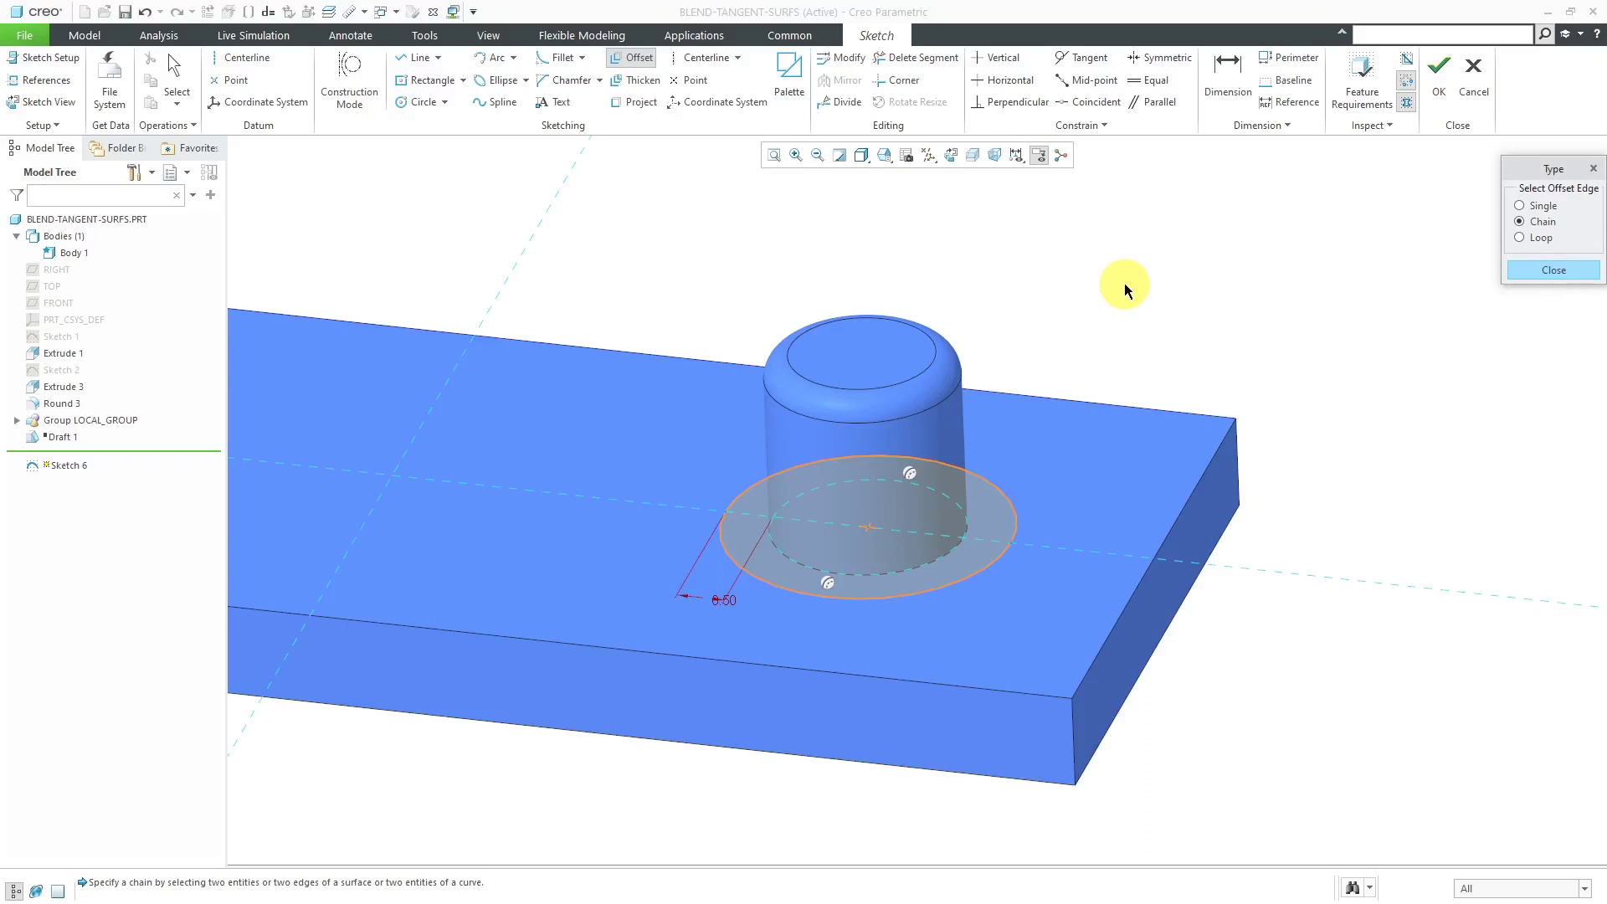
click(1523, 271)
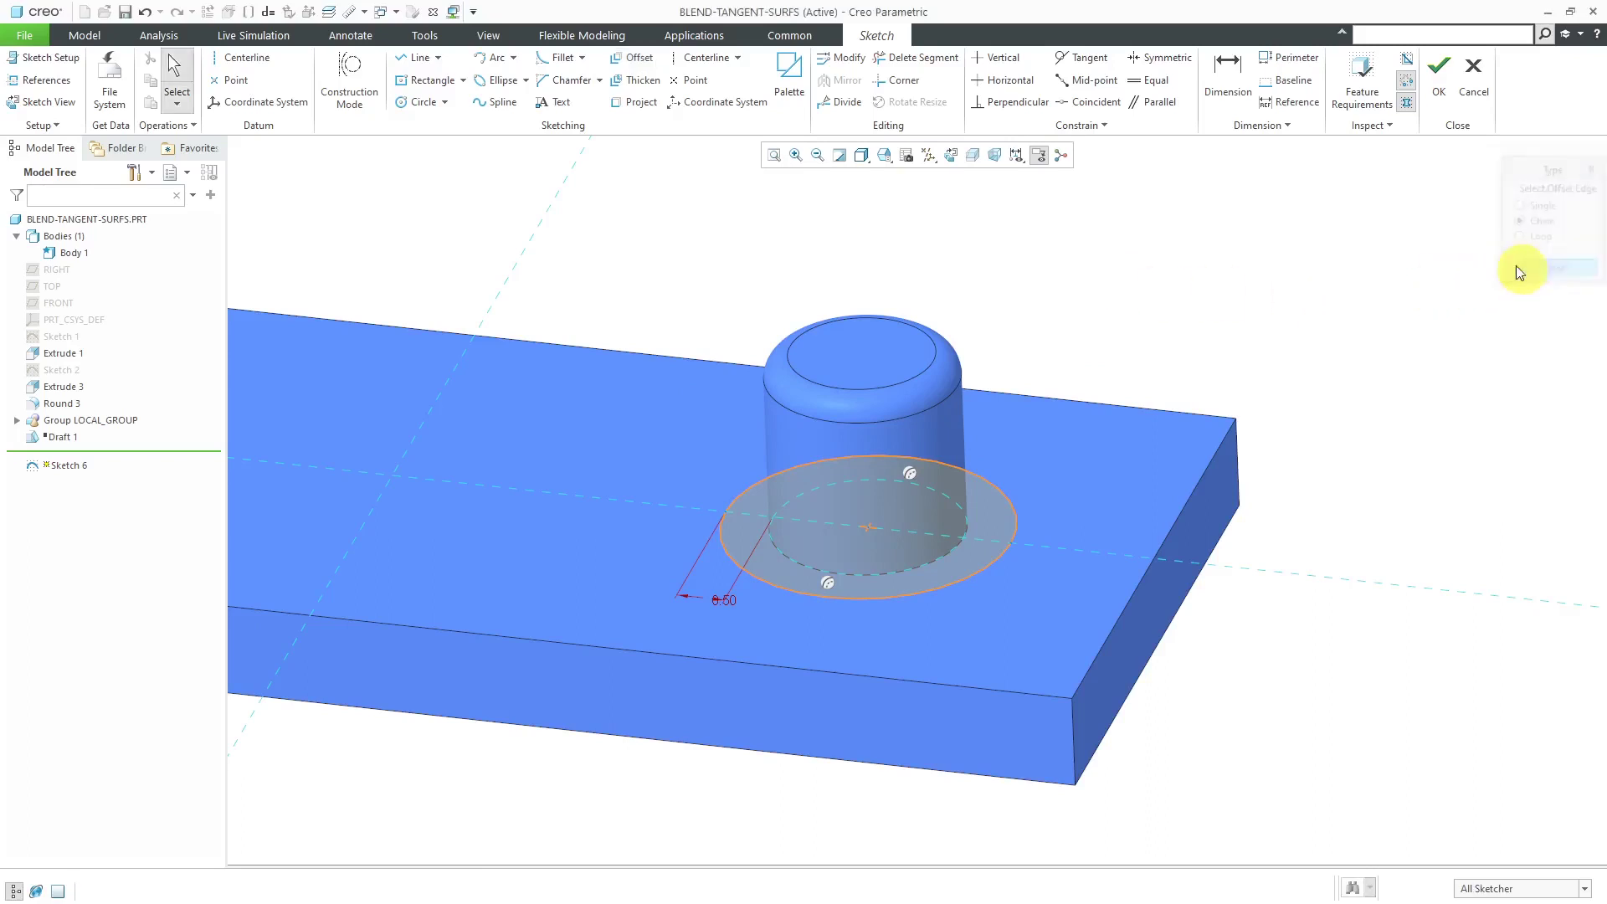
click(1436, 90)
click(1207, 236)
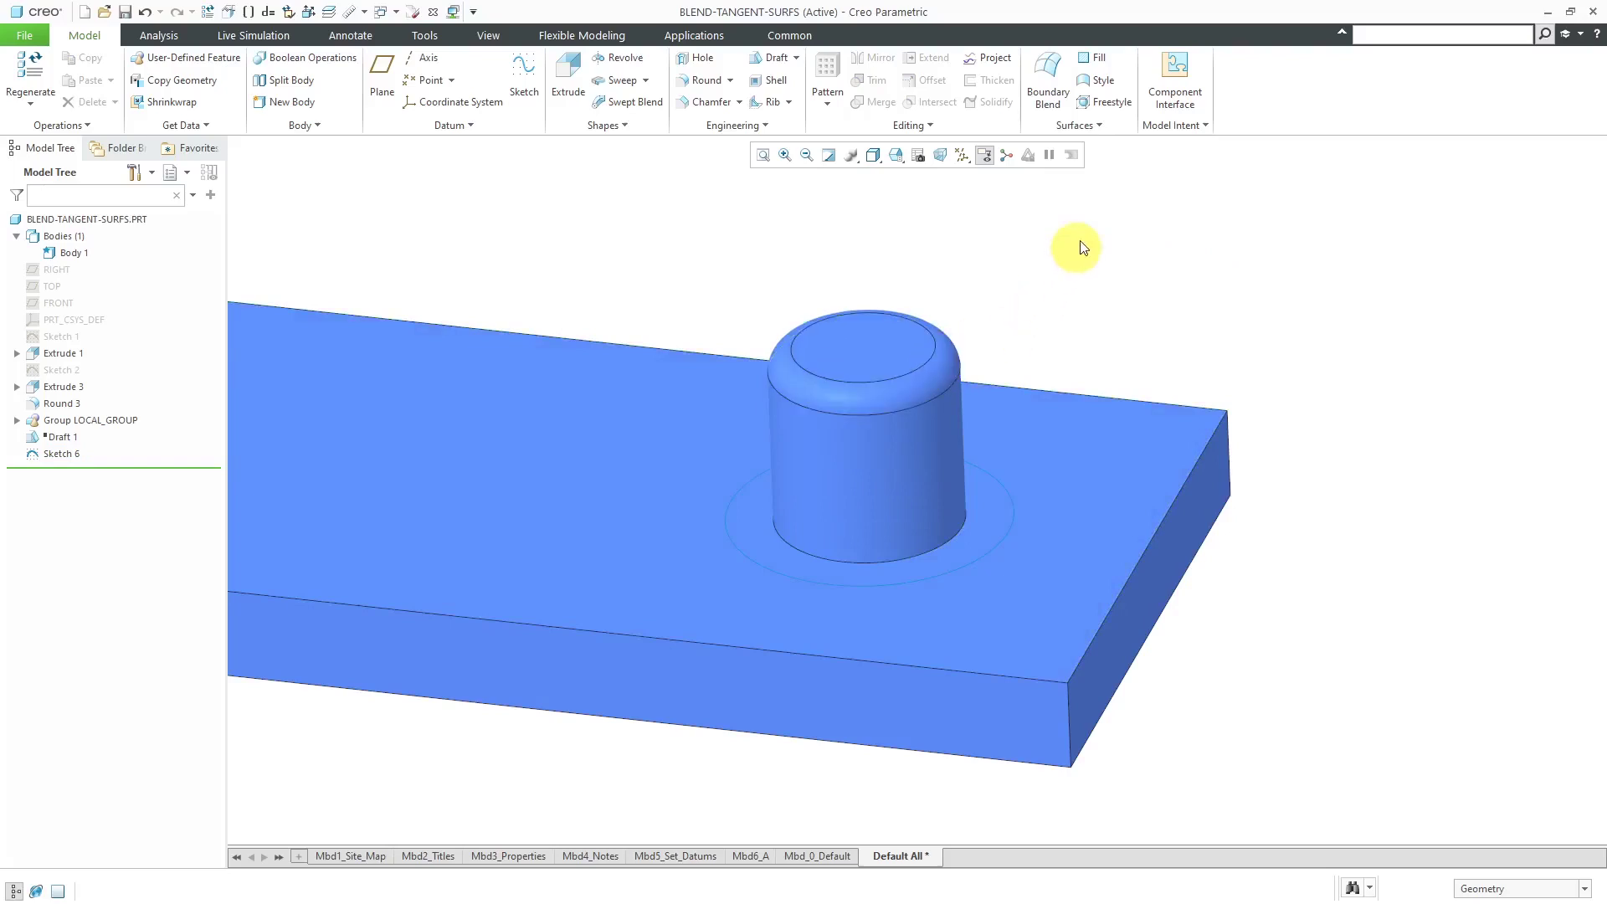
- Start a one-sided Blend Tangent to Surfaces feature with its pull direction normal to the plate's top face, accepting the proposed direction
click(1088, 128)
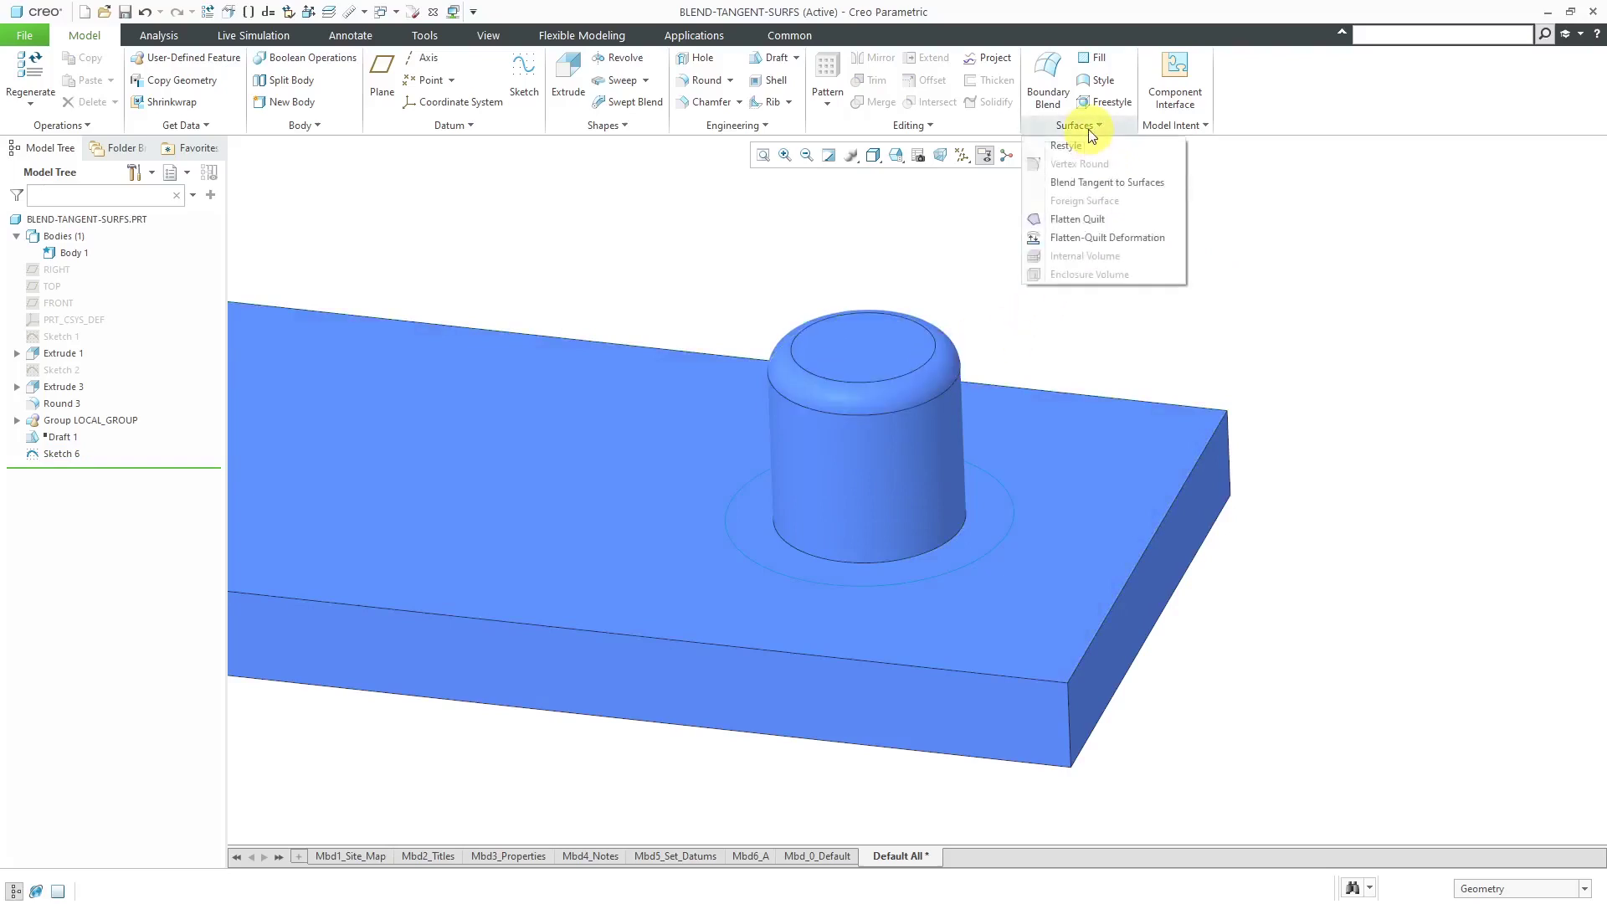
click(1094, 184)
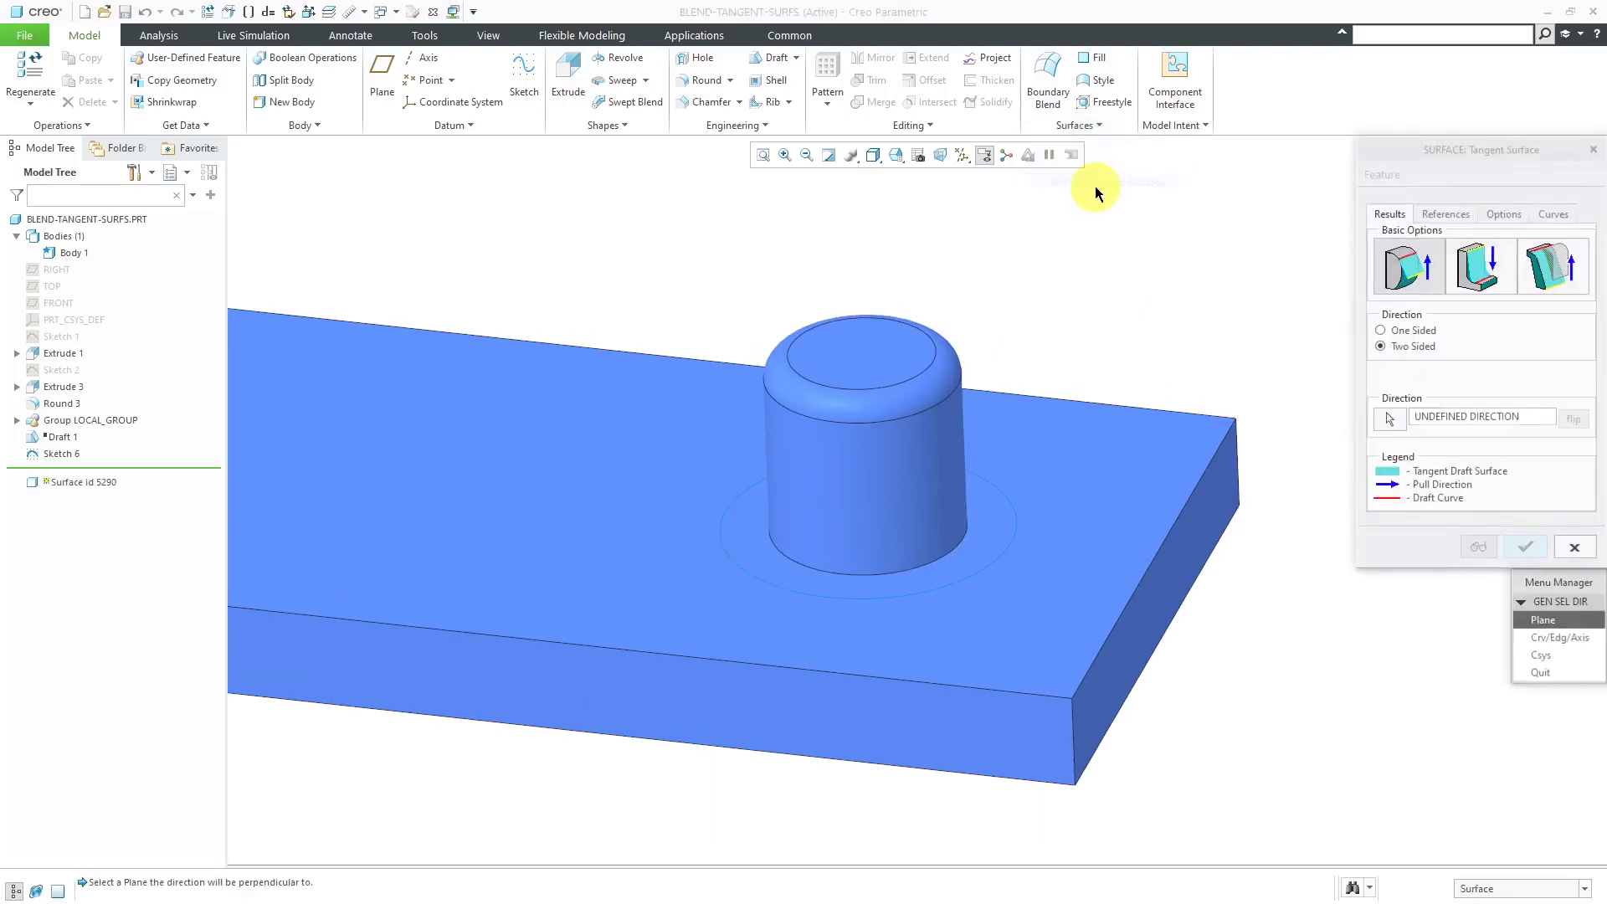
drag(1437, 156, 1378, 143)
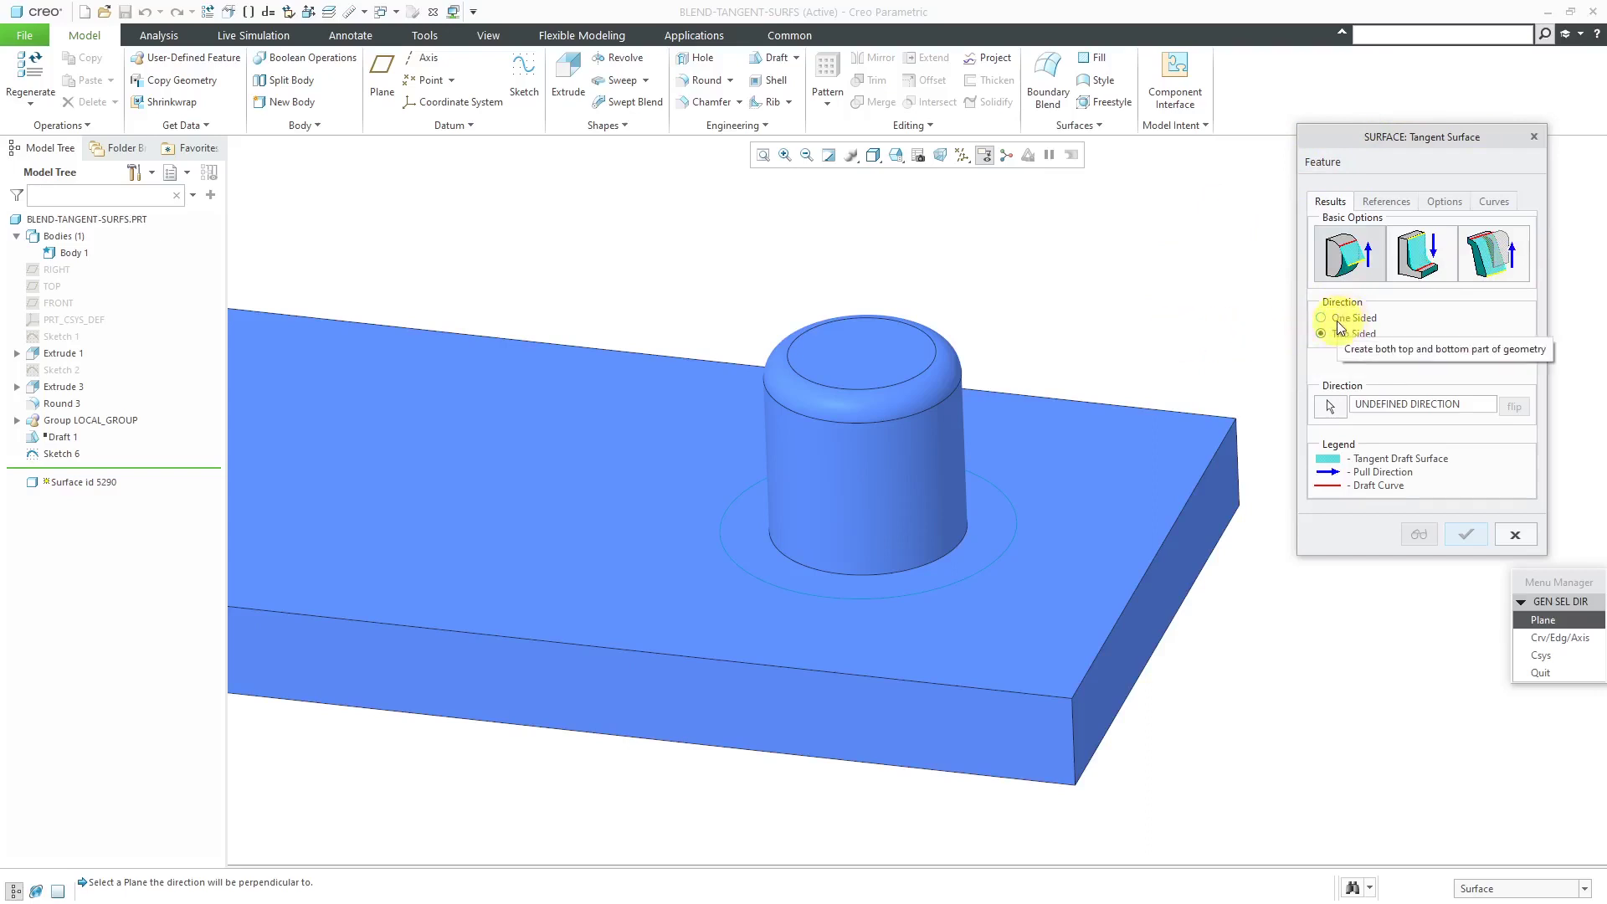
click(1335, 320)
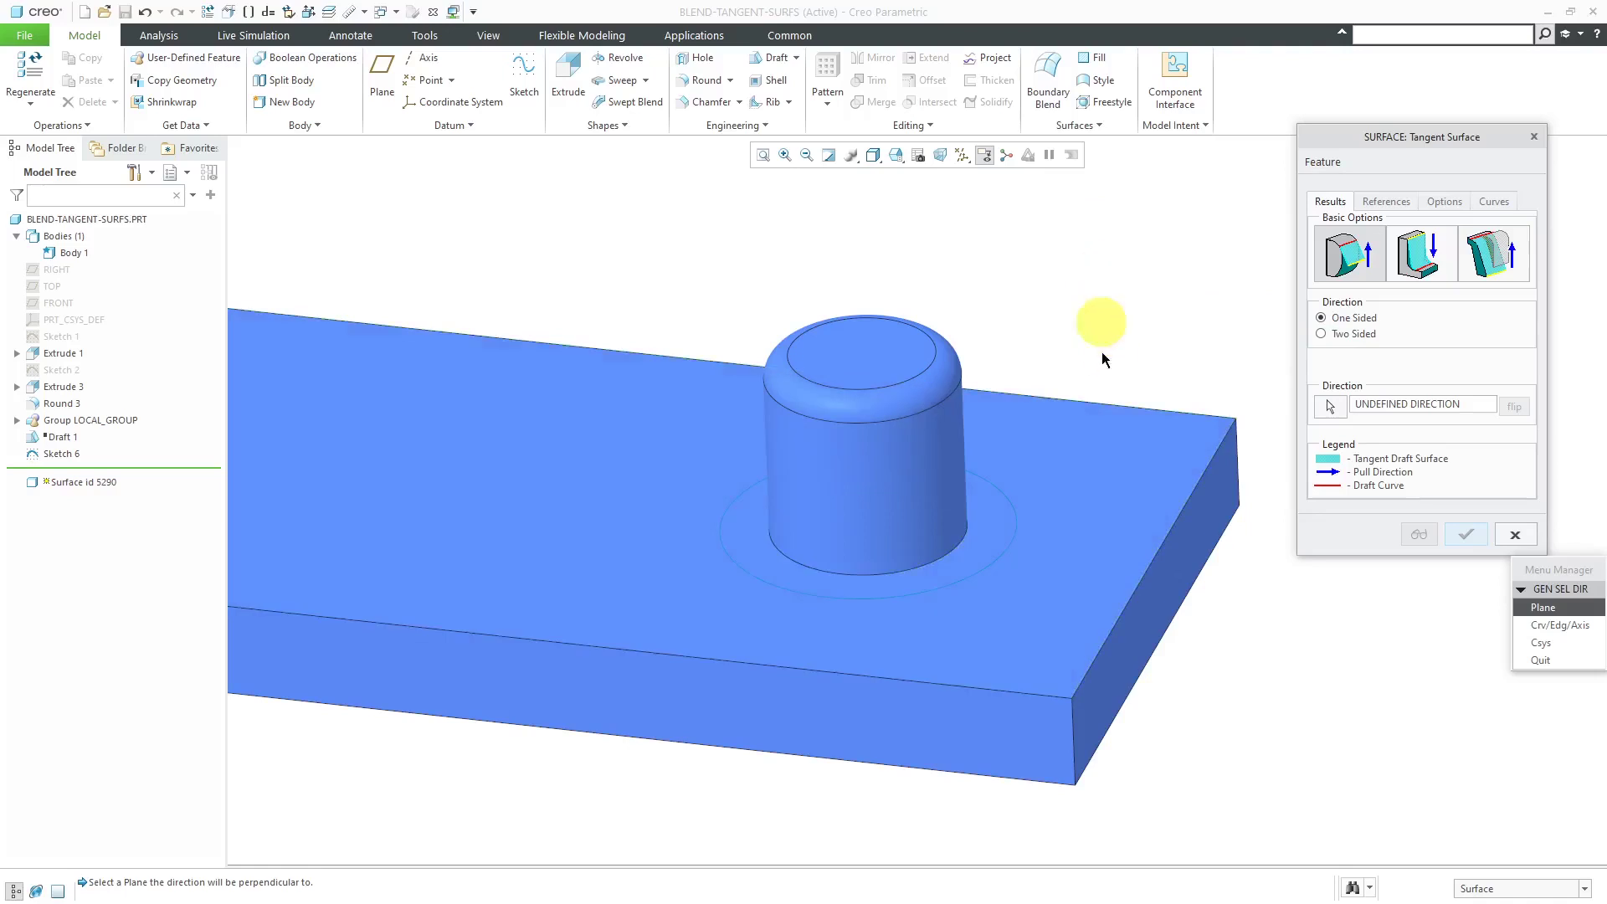
click(1116, 440)
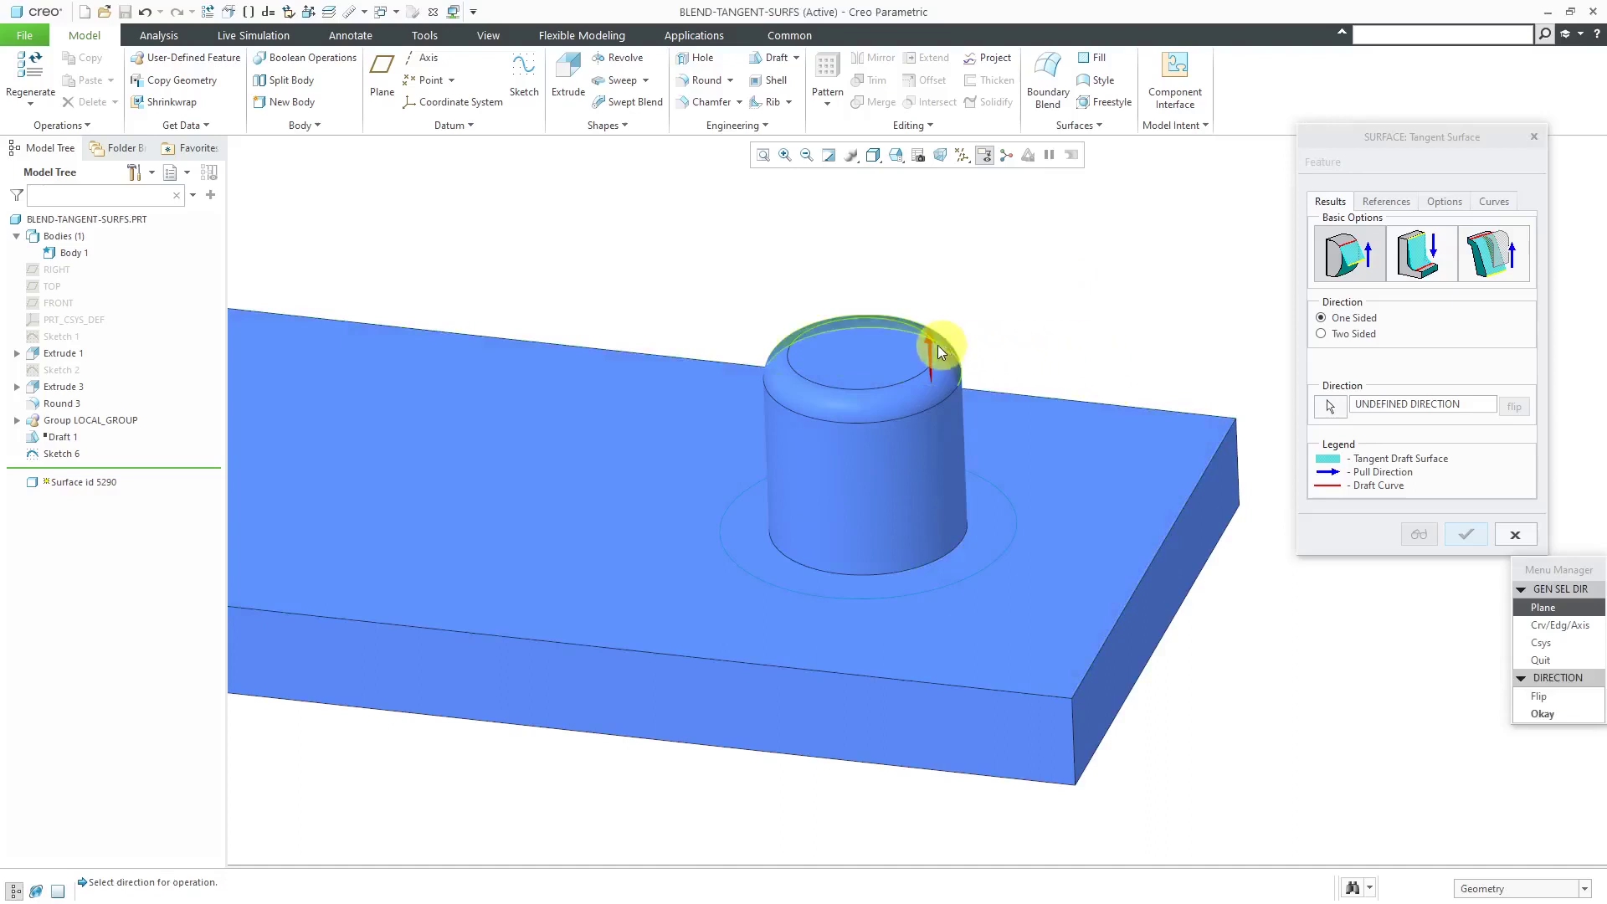
click(1543, 715)
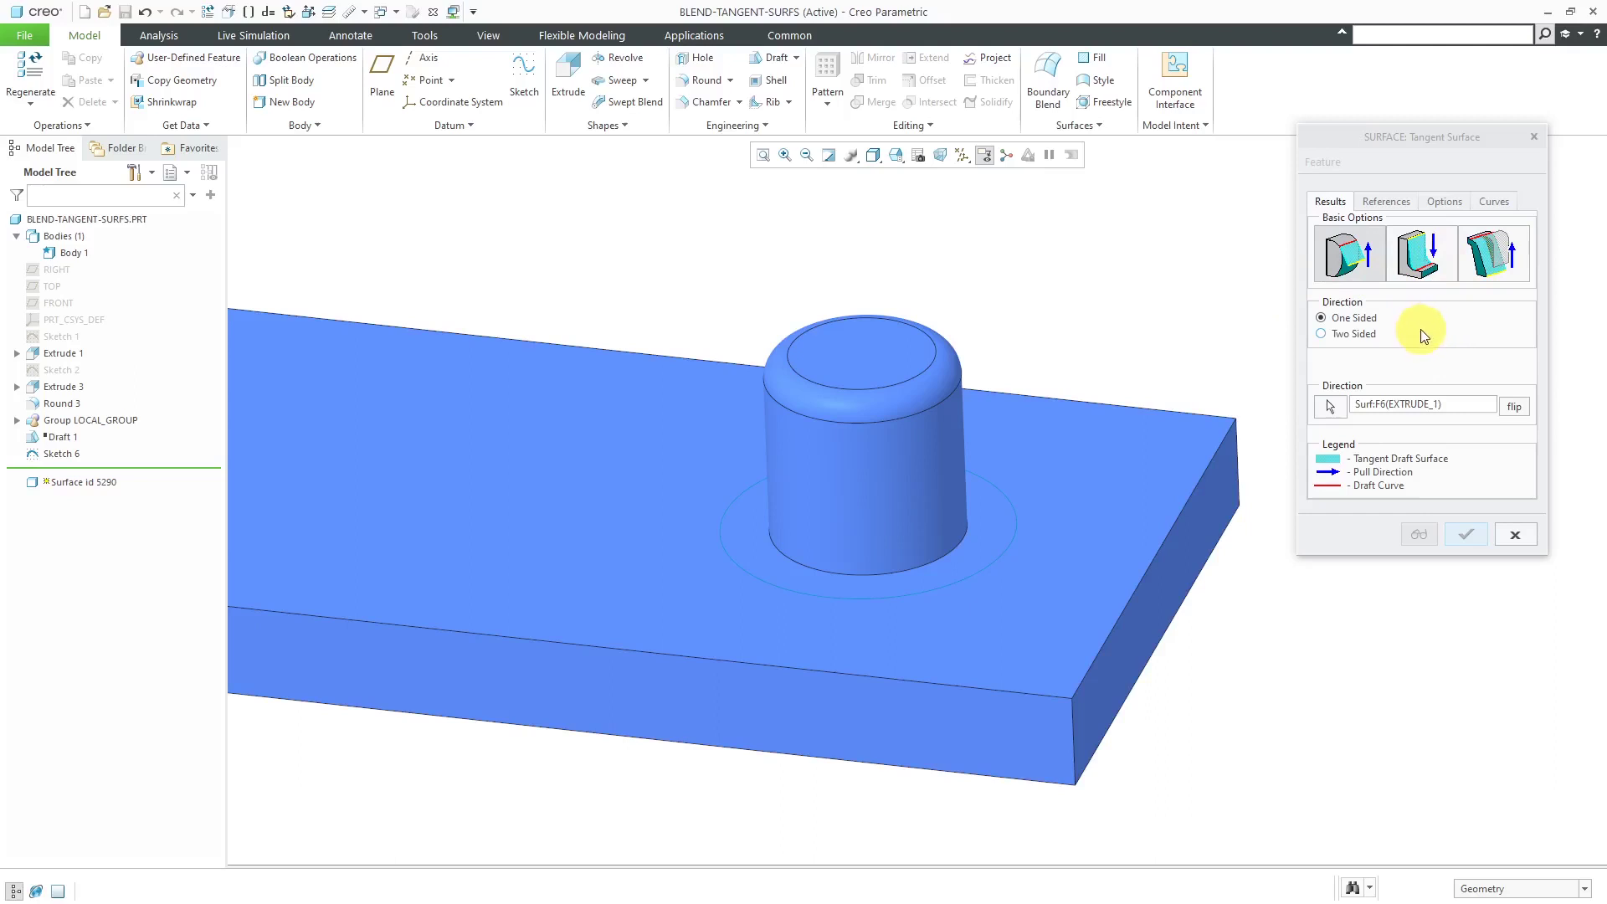
- Define the draft line as both halves of the sketched offset circle around the boss
click(1387, 202)
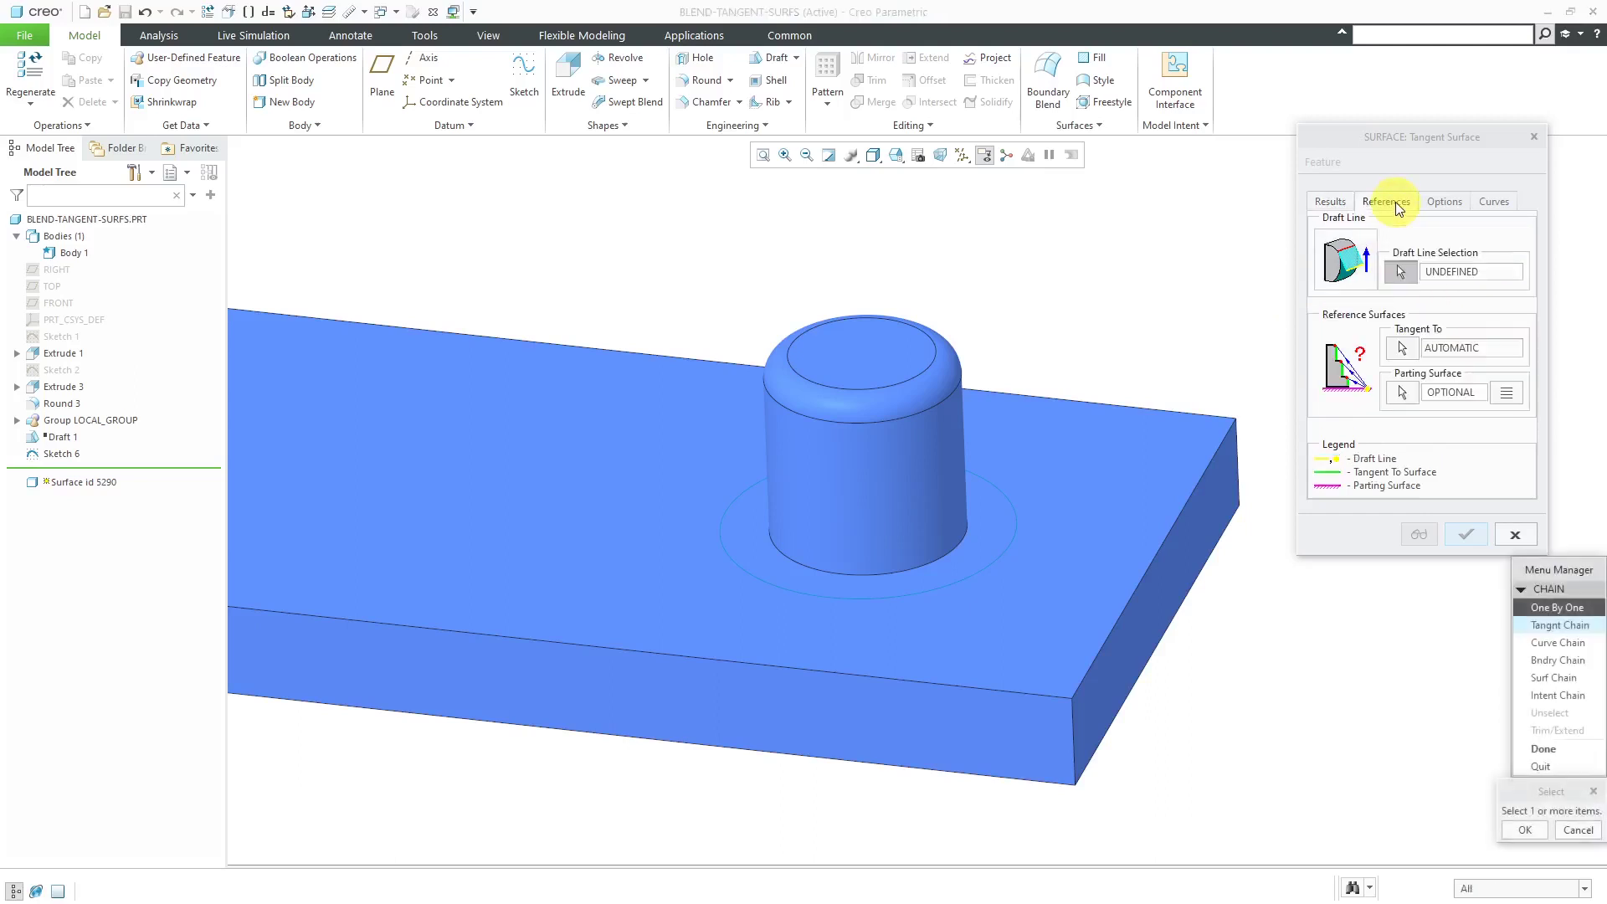
click(1398, 272)
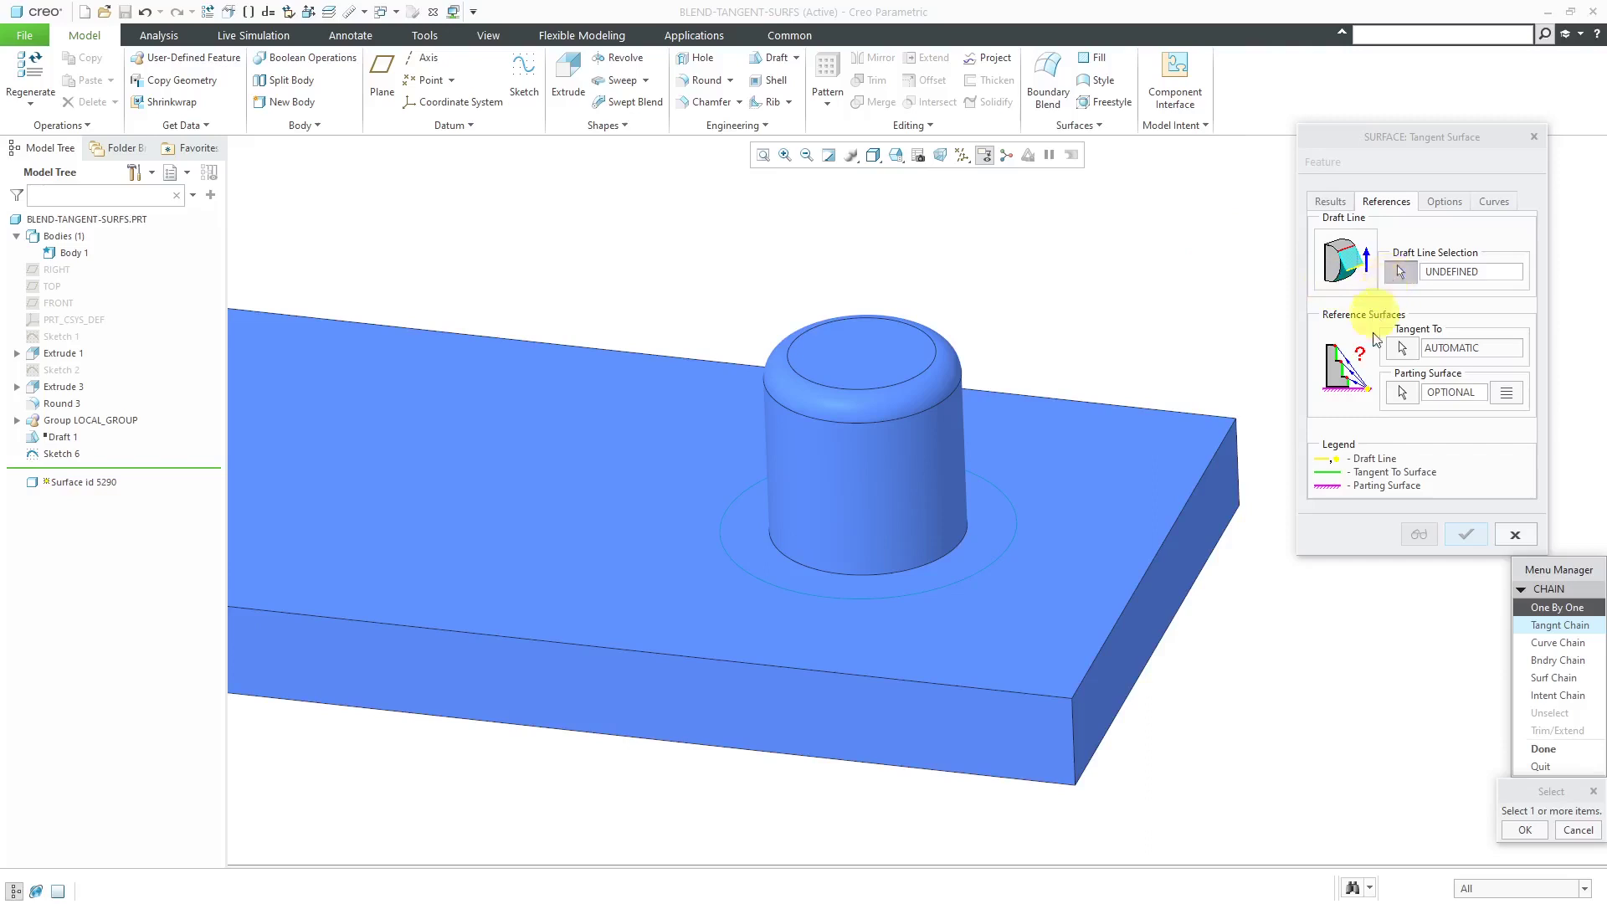
click(964, 584)
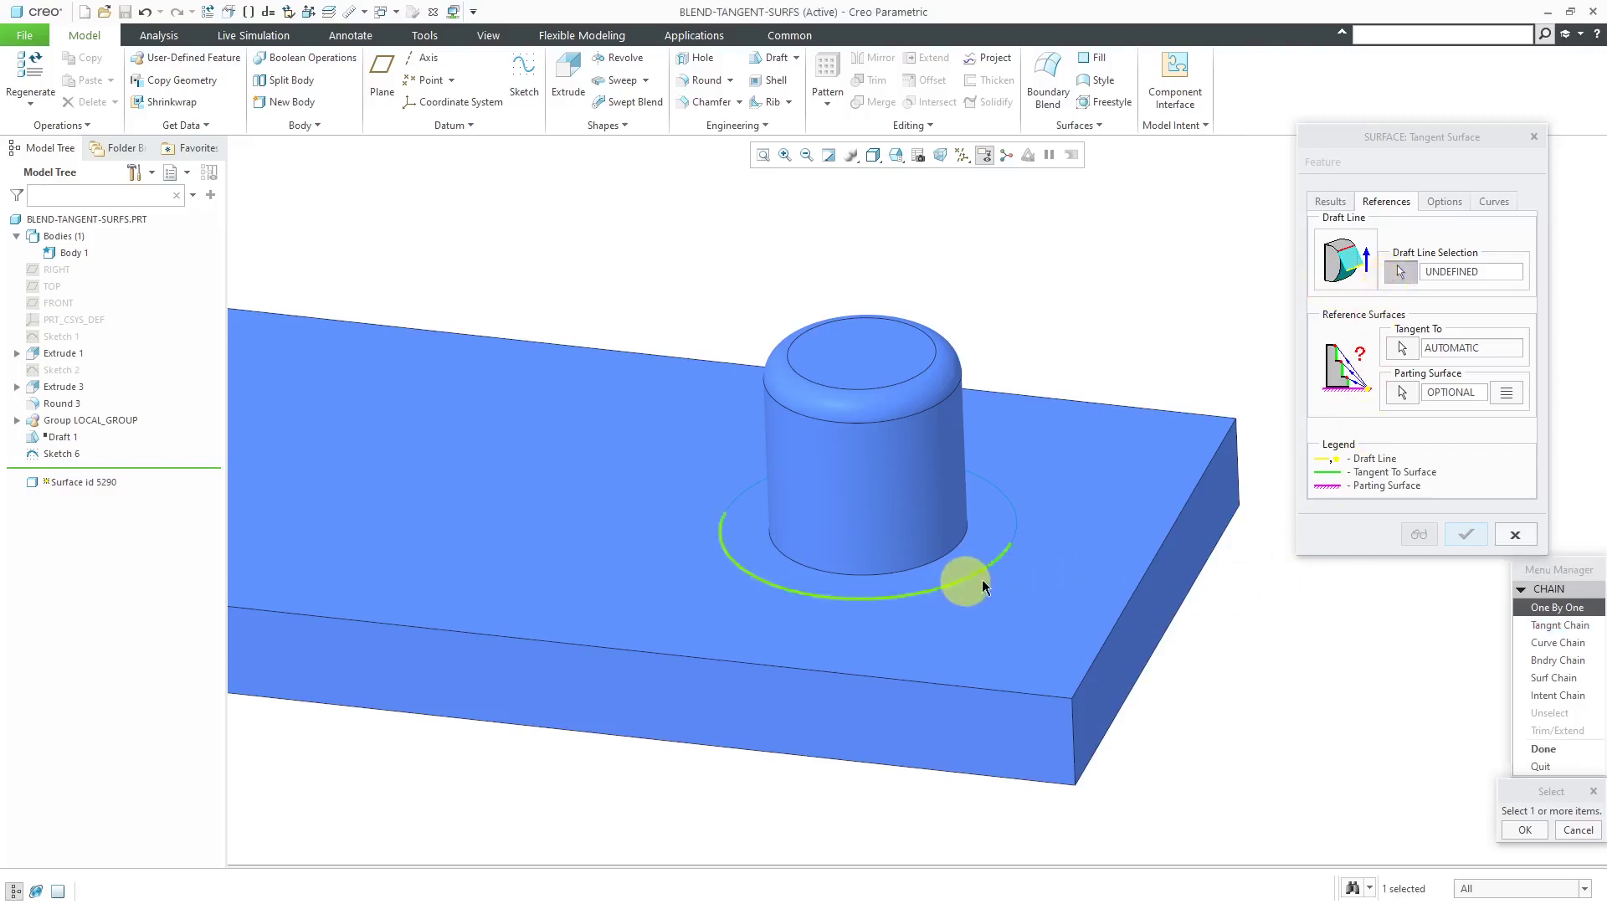
click(1018, 520)
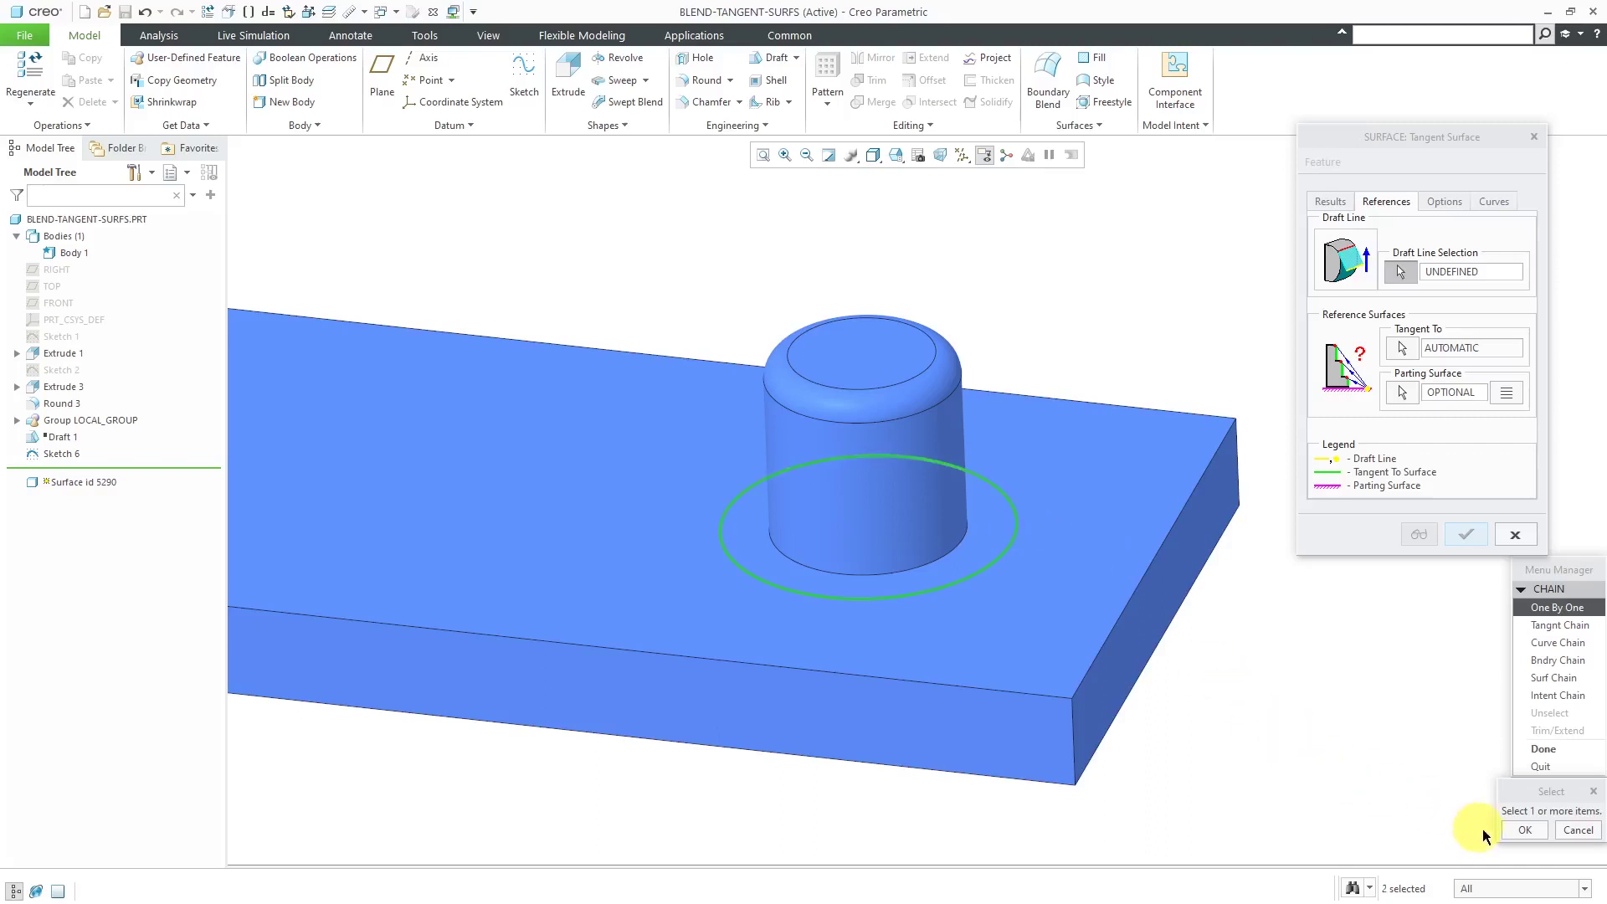
click(1524, 830)
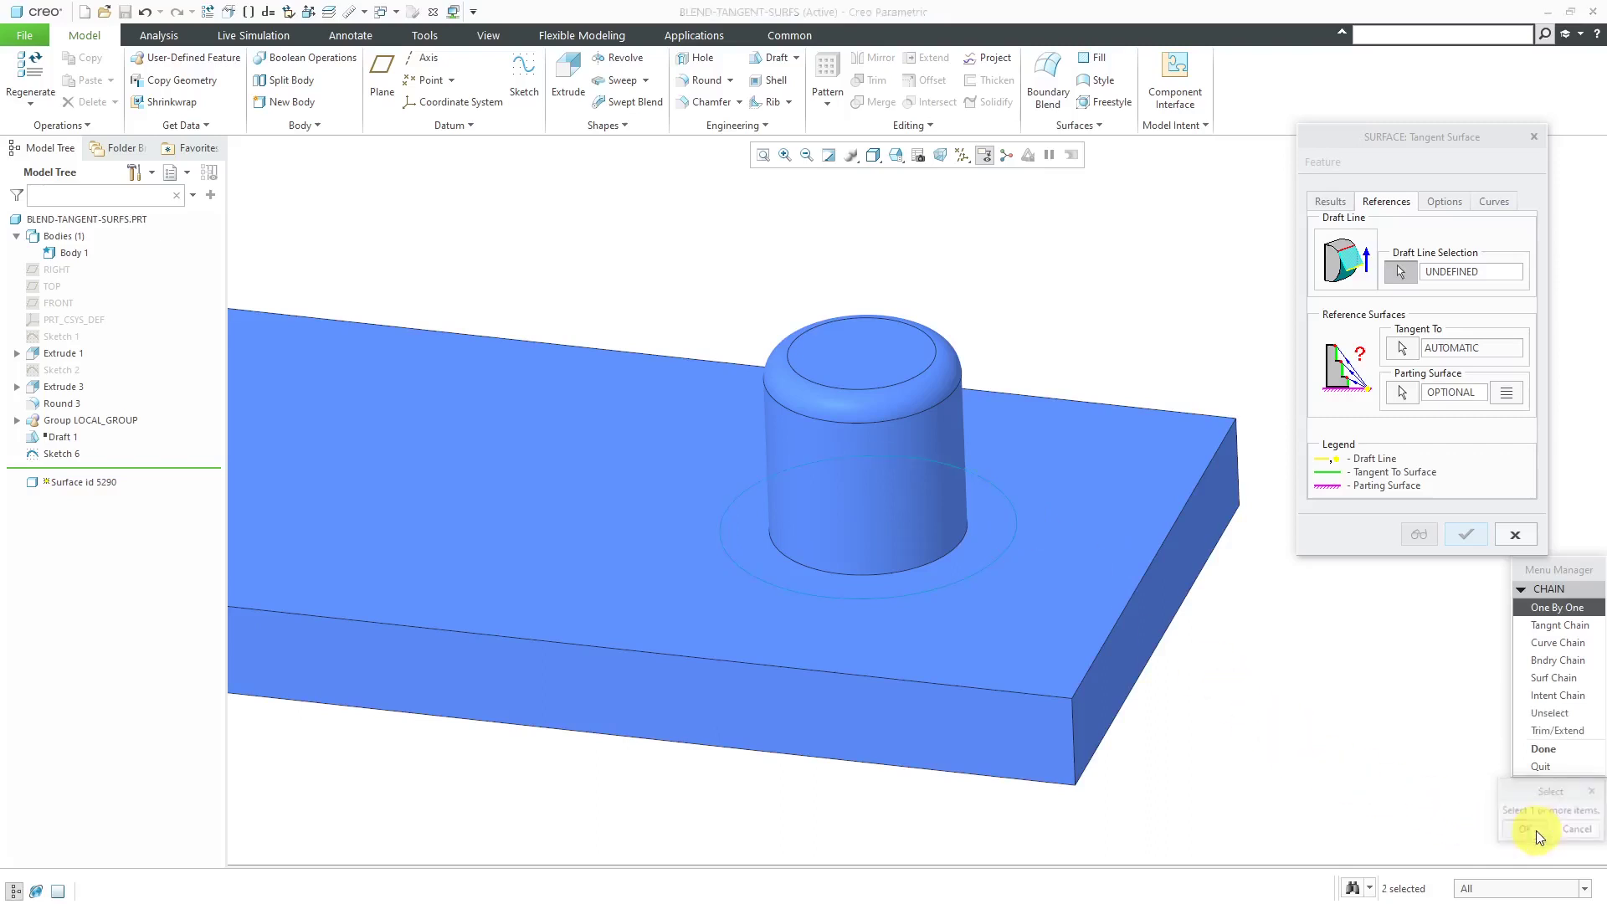
click(1550, 745)
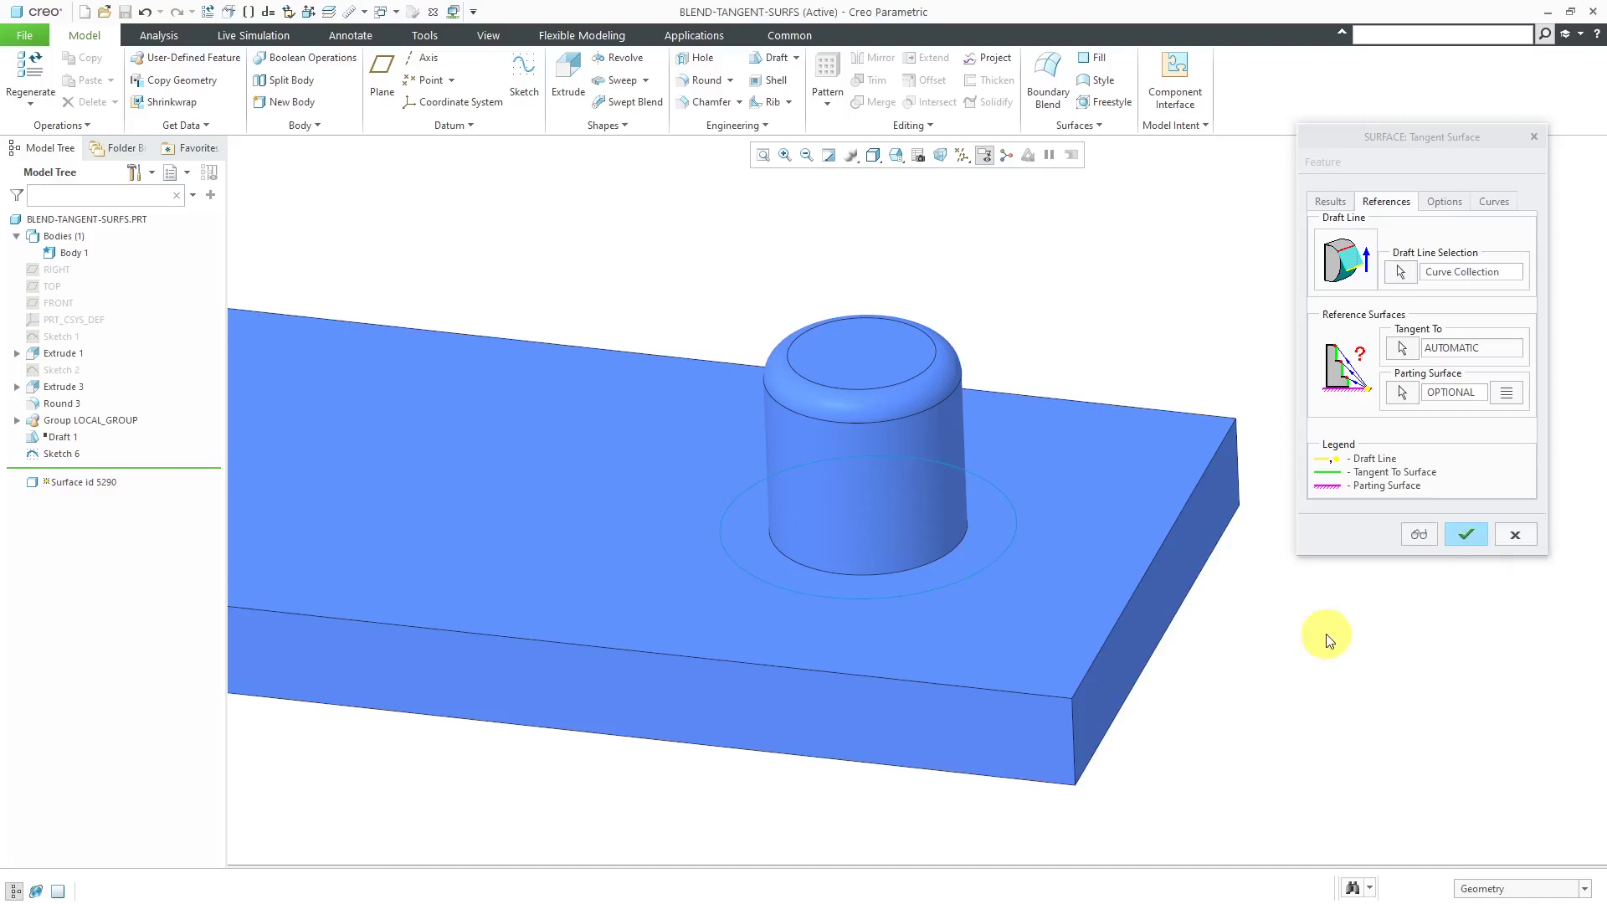
- Set the rounded top edge surface of the boss as the tangent reference, preview the tangent surface and complete the feature
click(1403, 350)
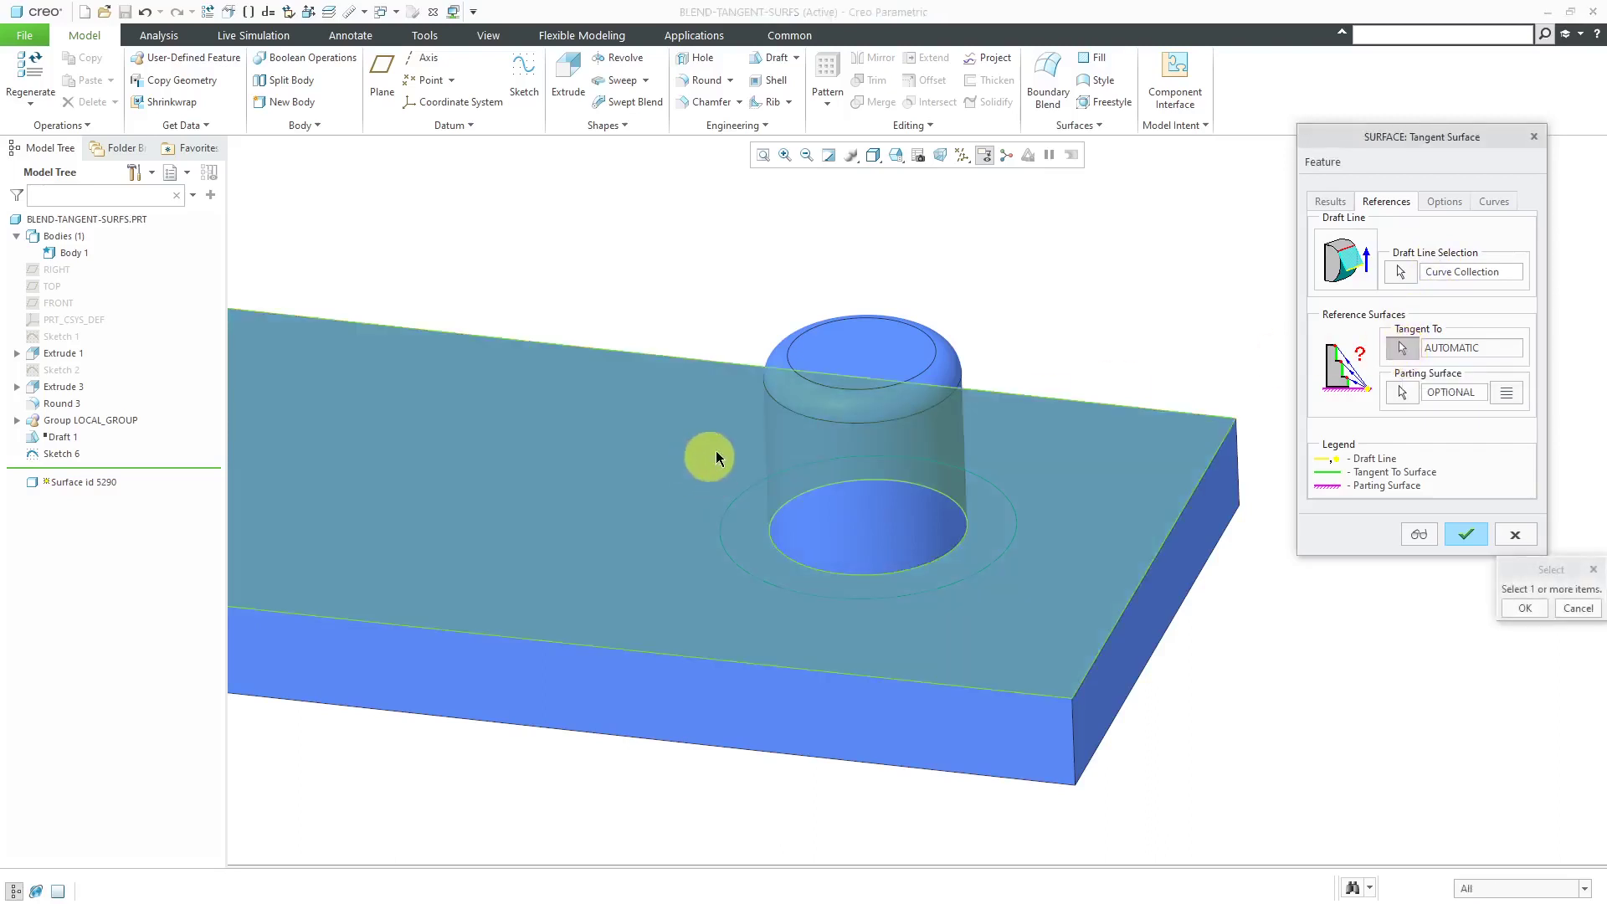
click(933, 385)
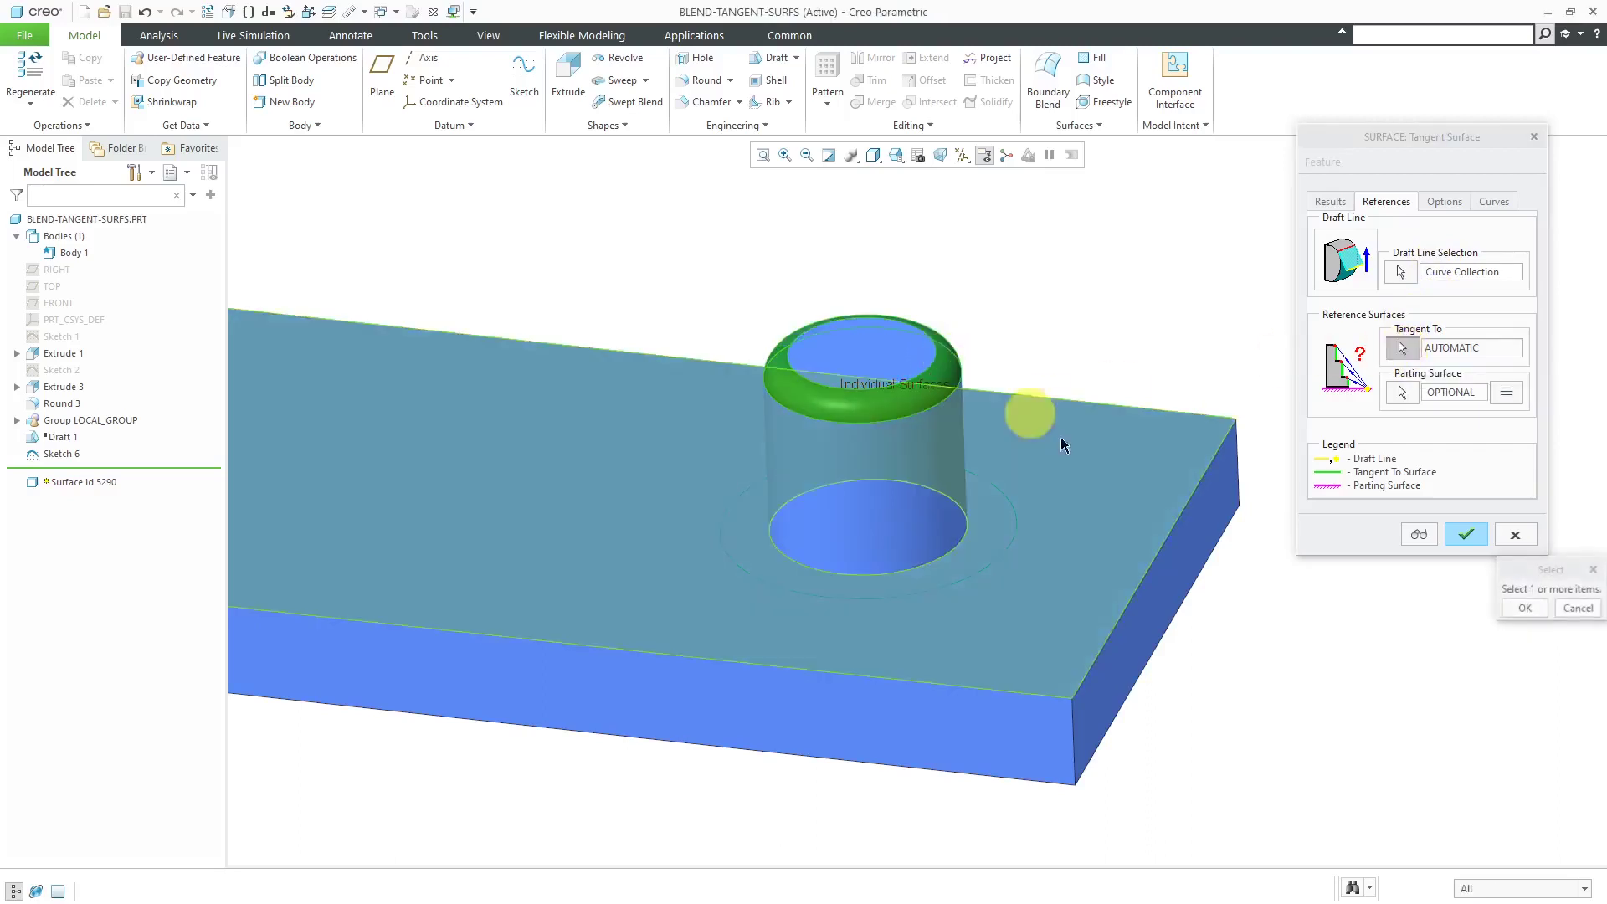
click(1523, 611)
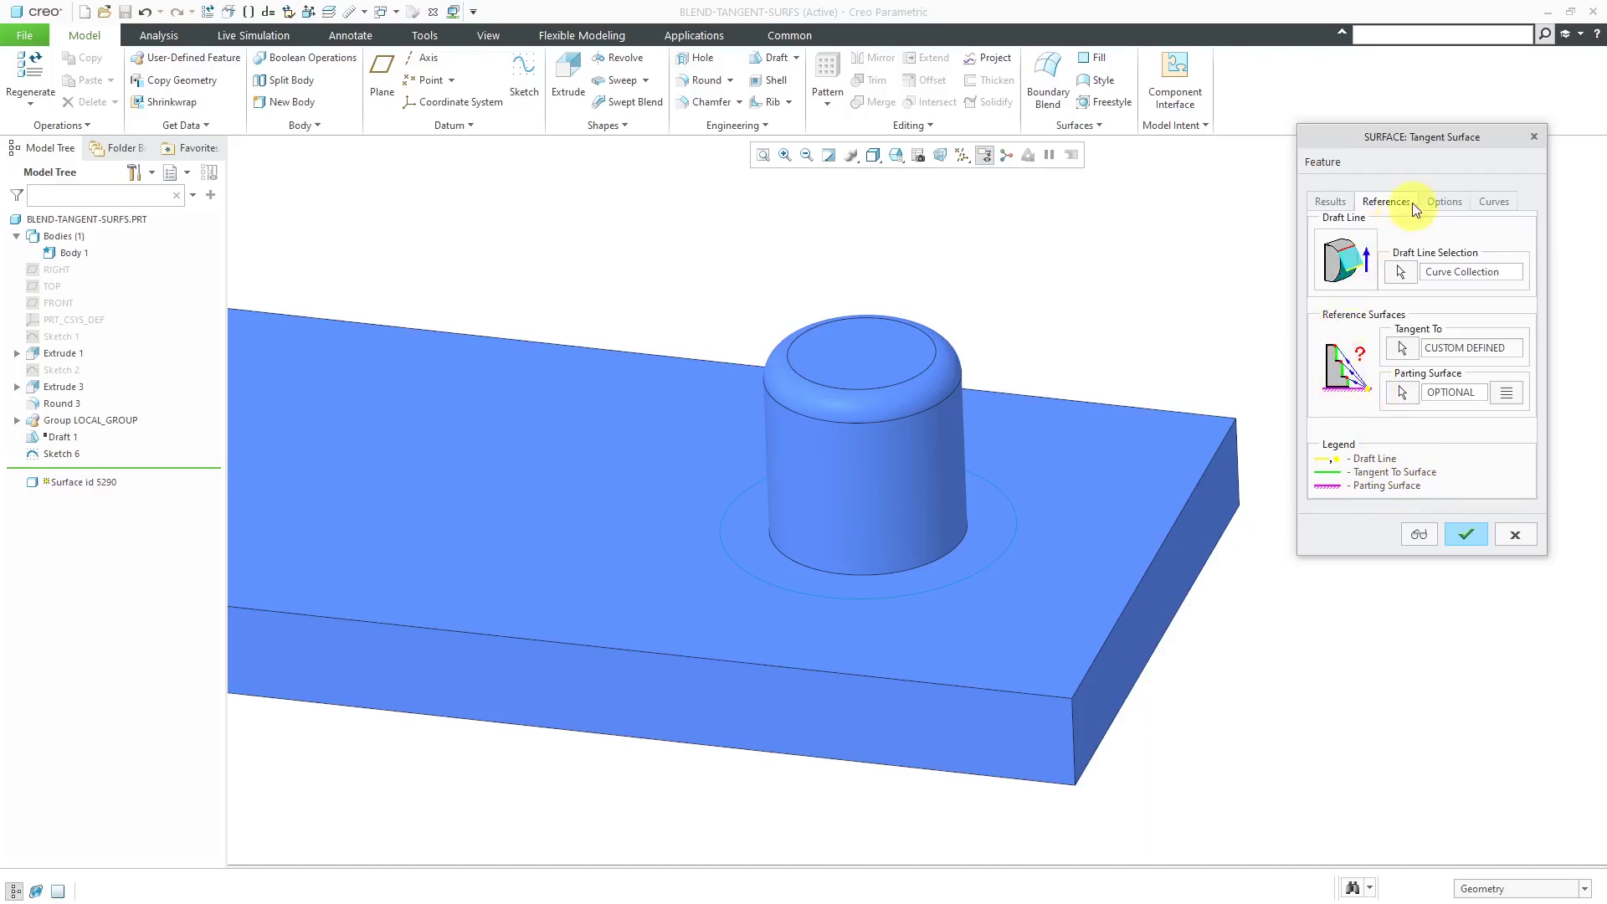
click(1438, 203)
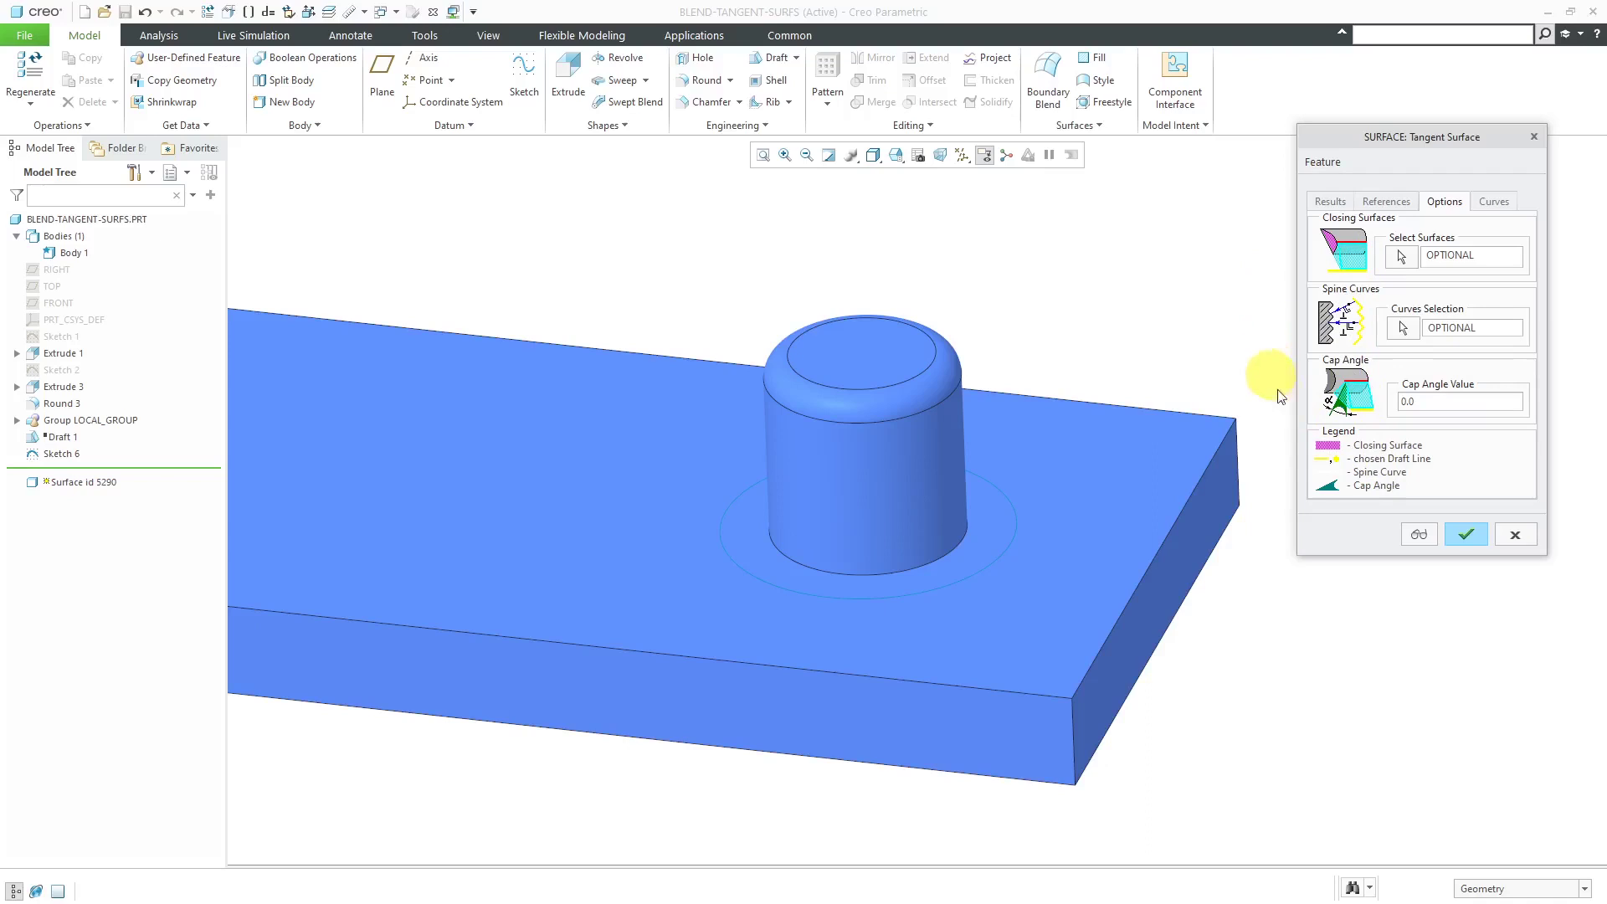
click(1413, 534)
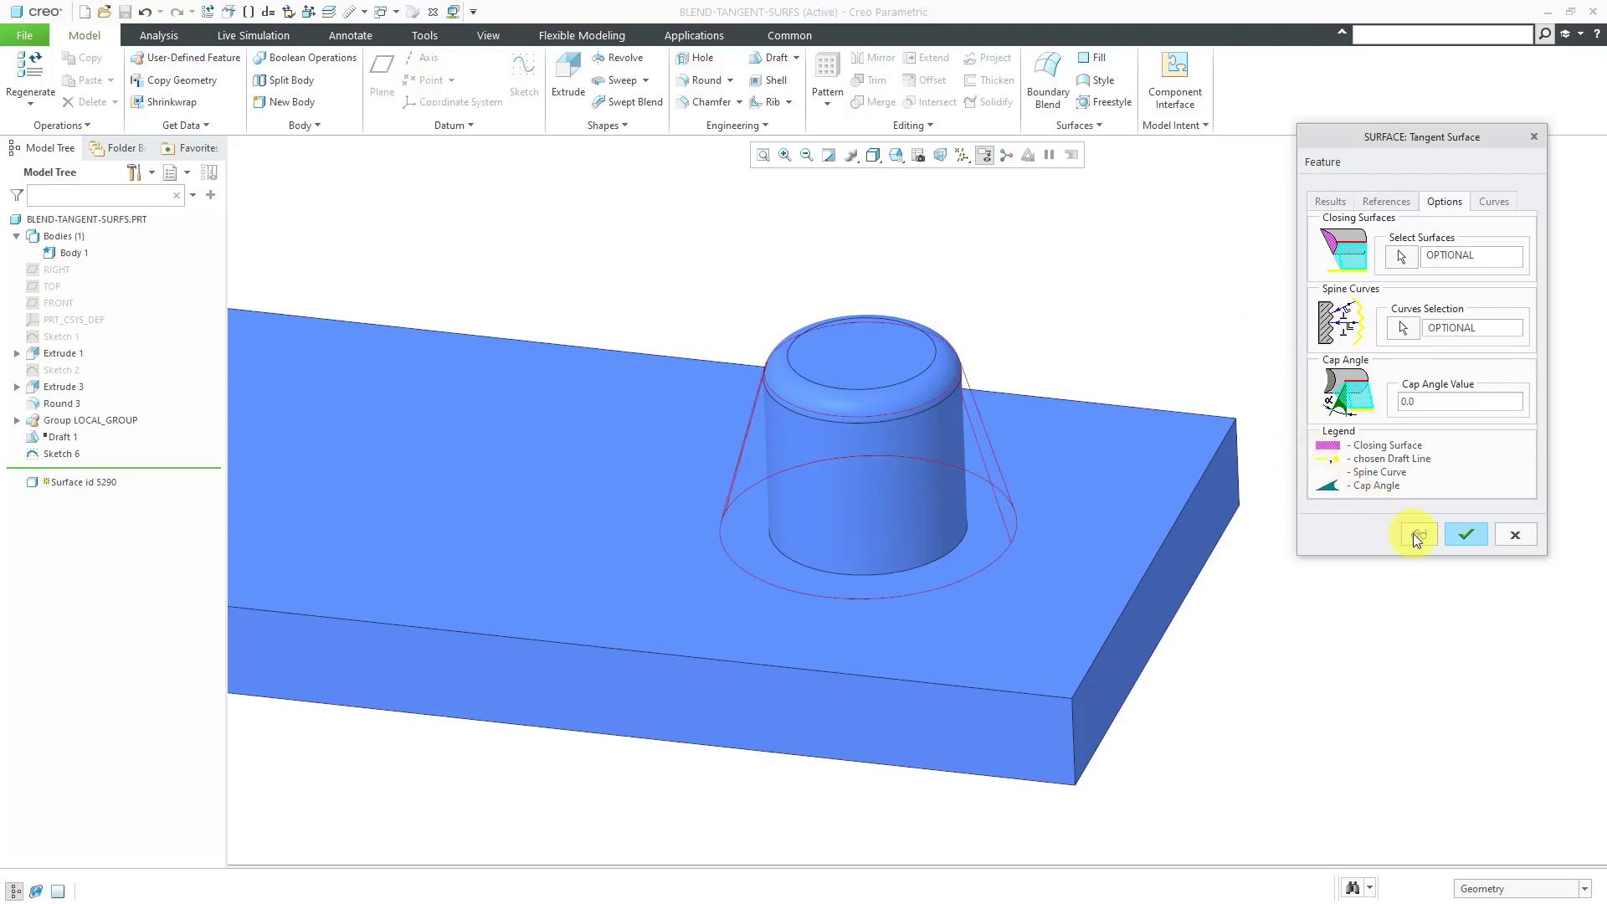
click(1465, 536)
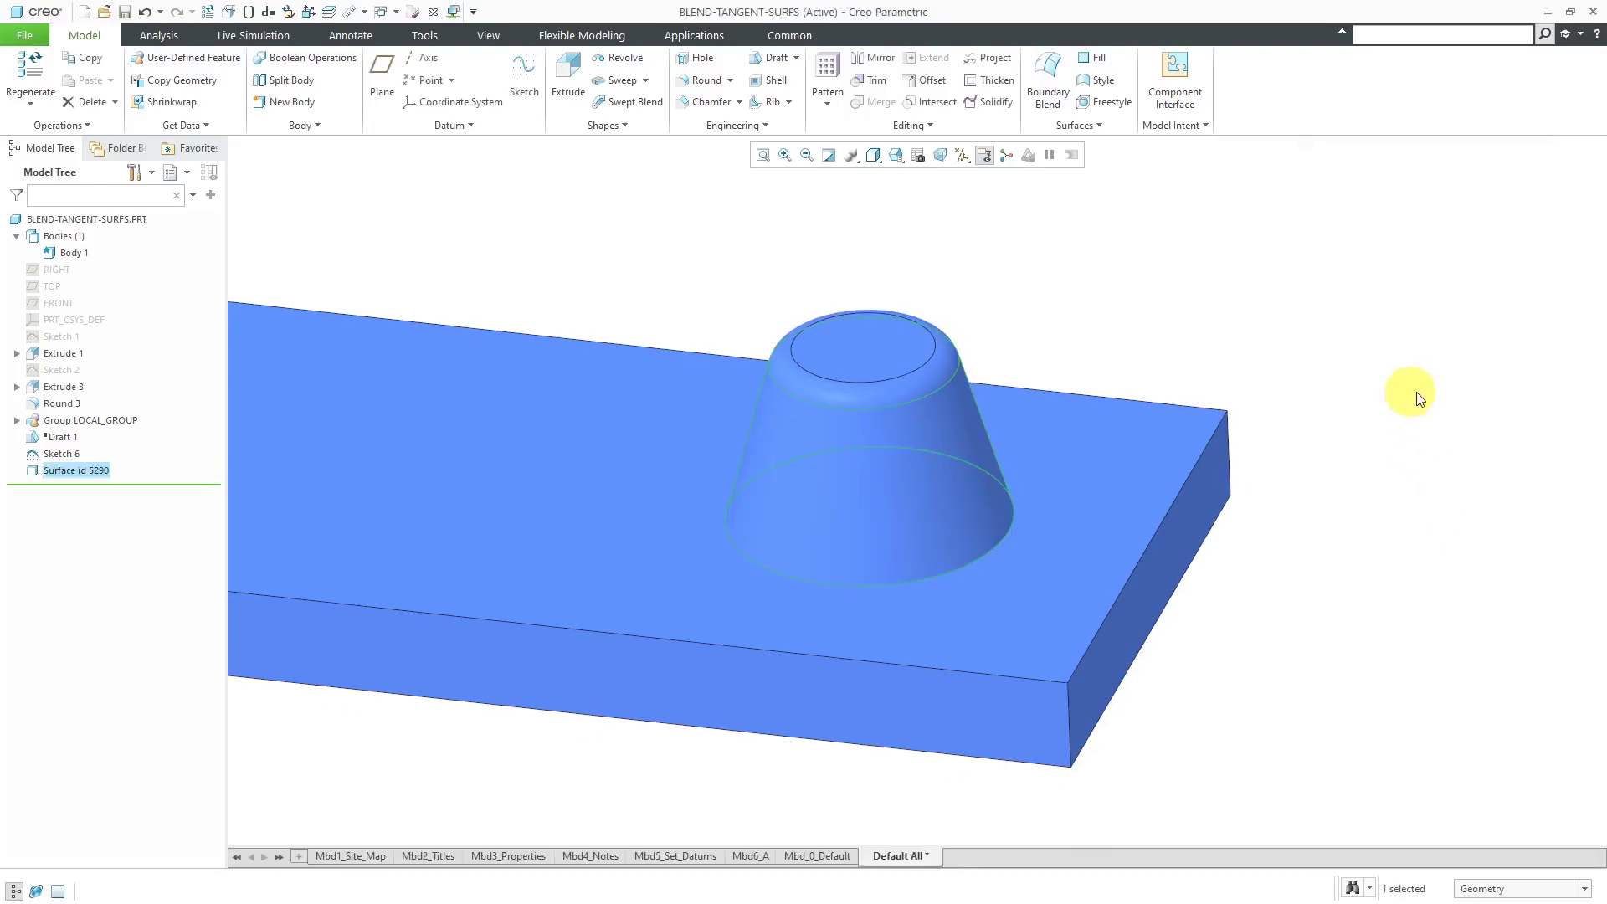
- Hide the tangent surface to examine the original boss beneath it, and show the surface again
scroll(1338, 343, up, 2)
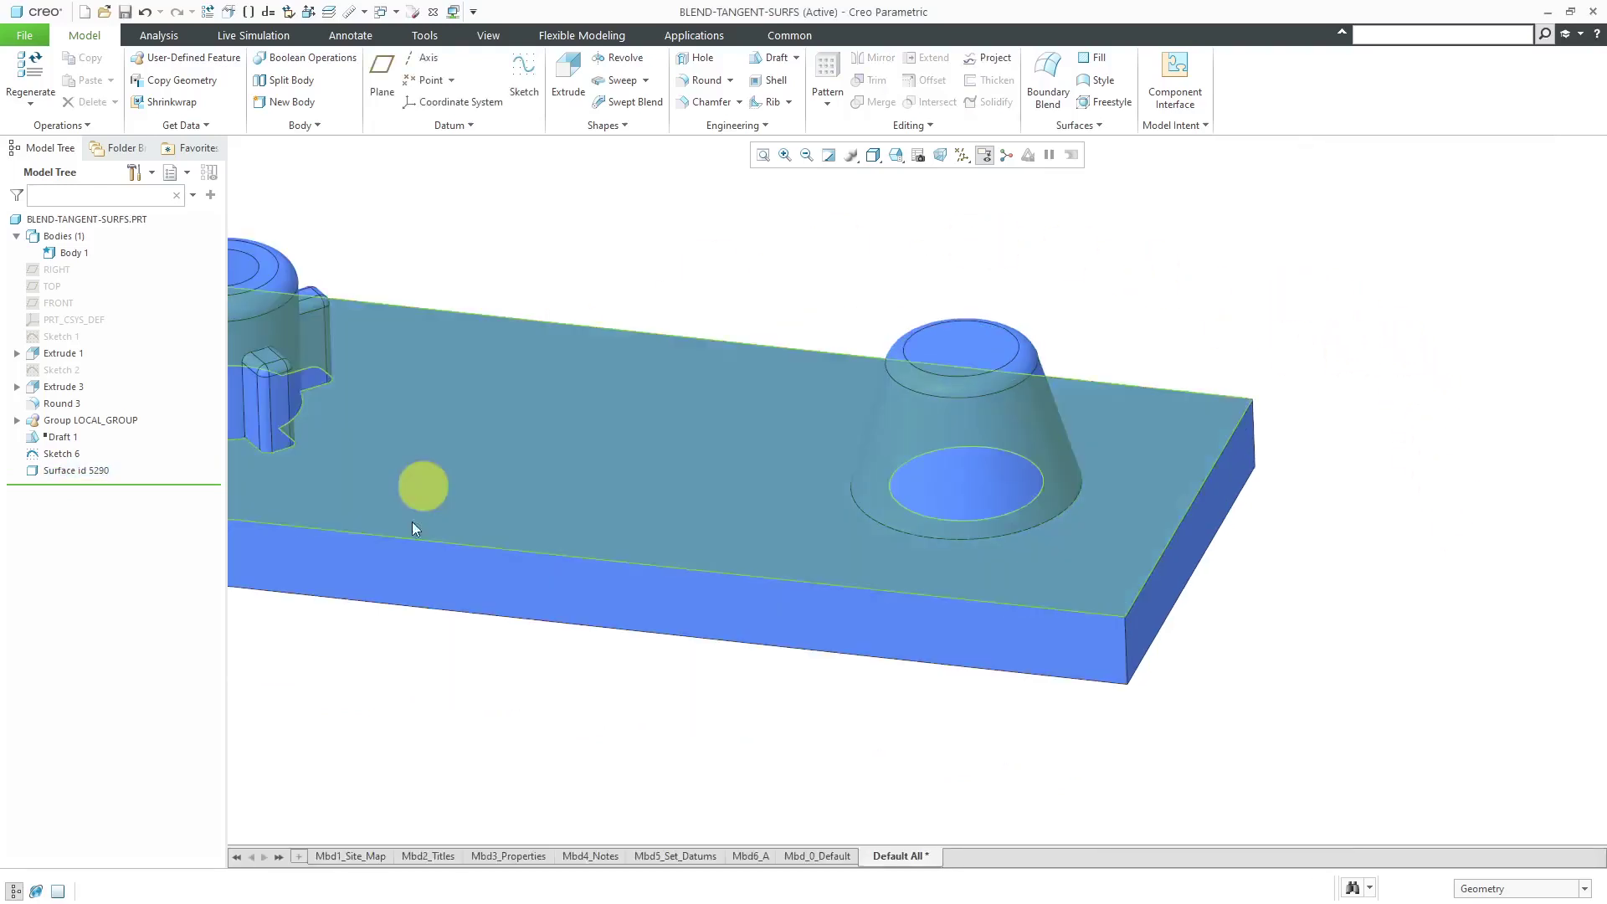
click(82, 469)
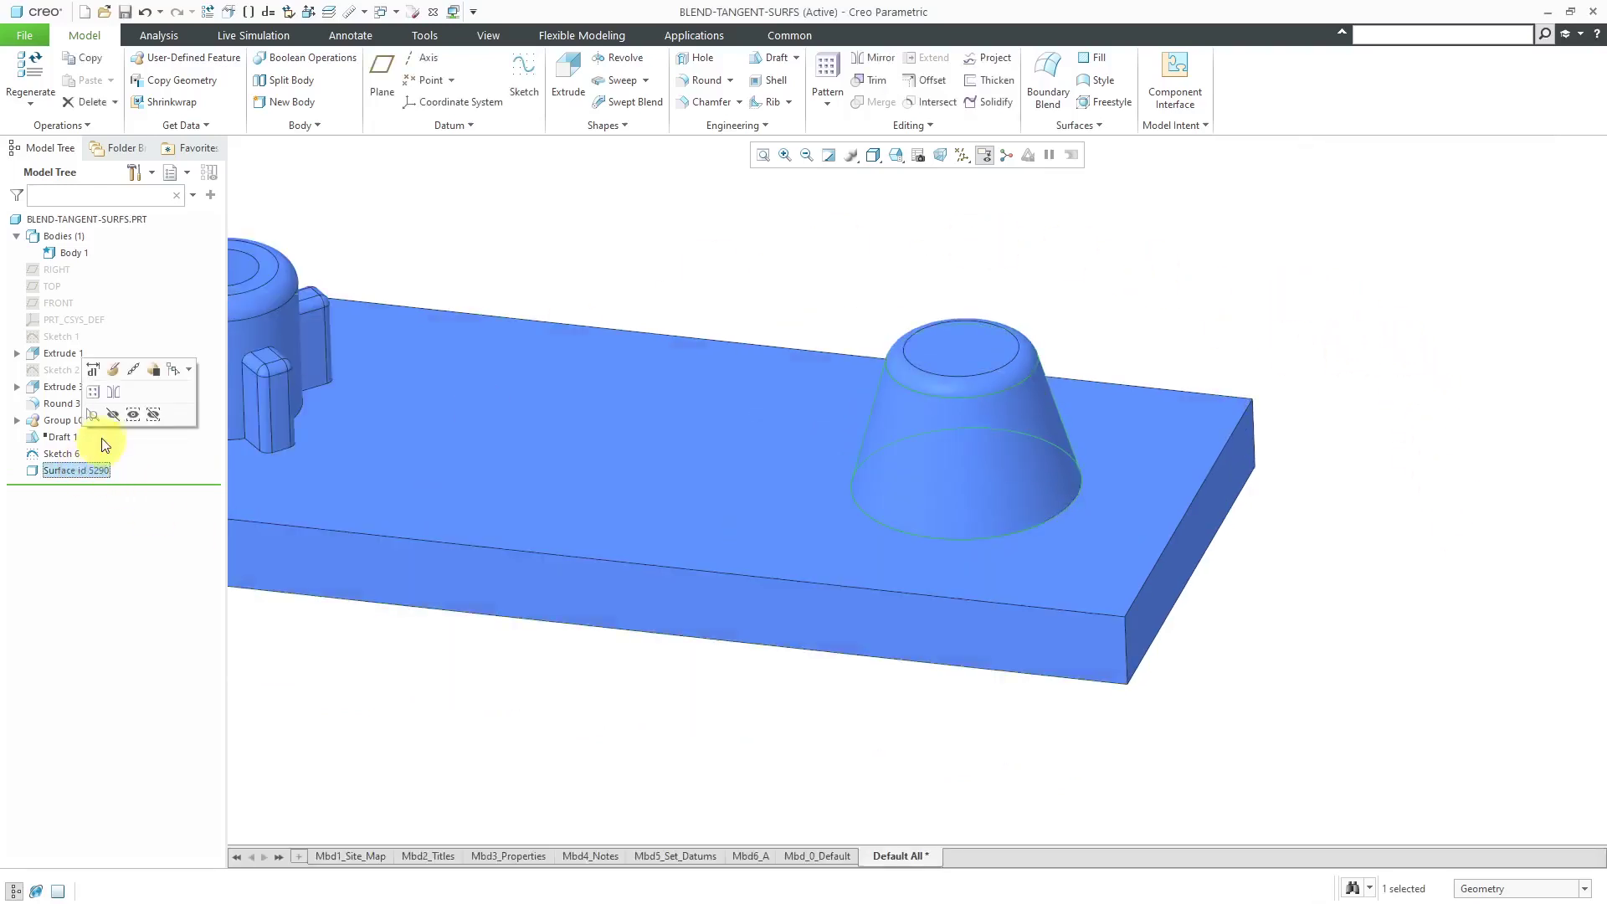
click(113, 415)
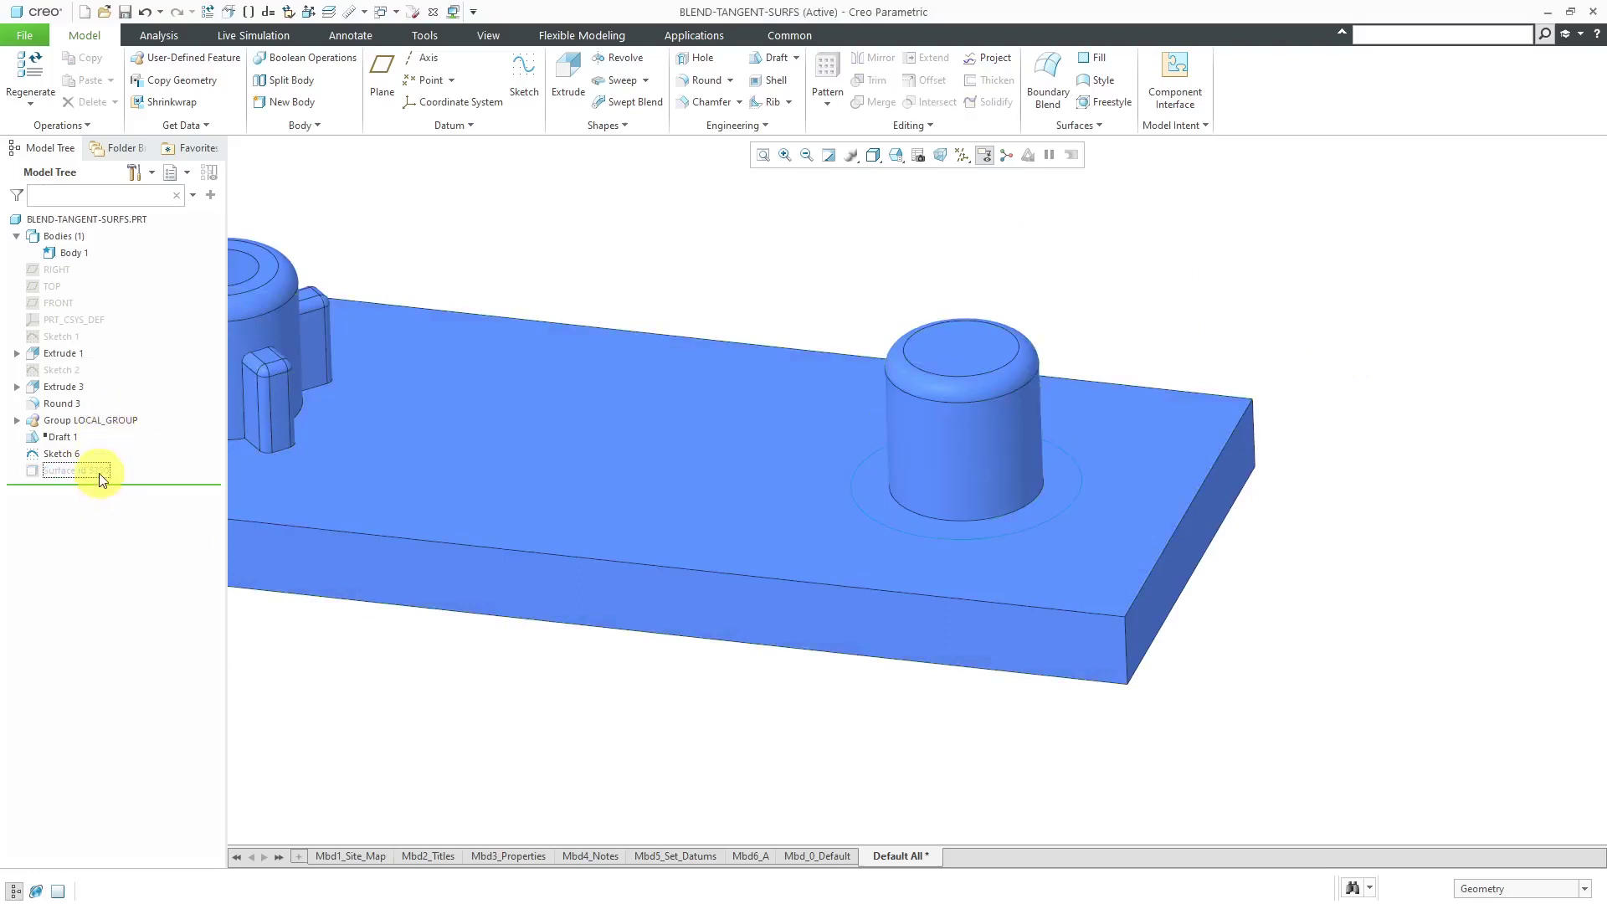
click(99, 474)
click(125, 424)
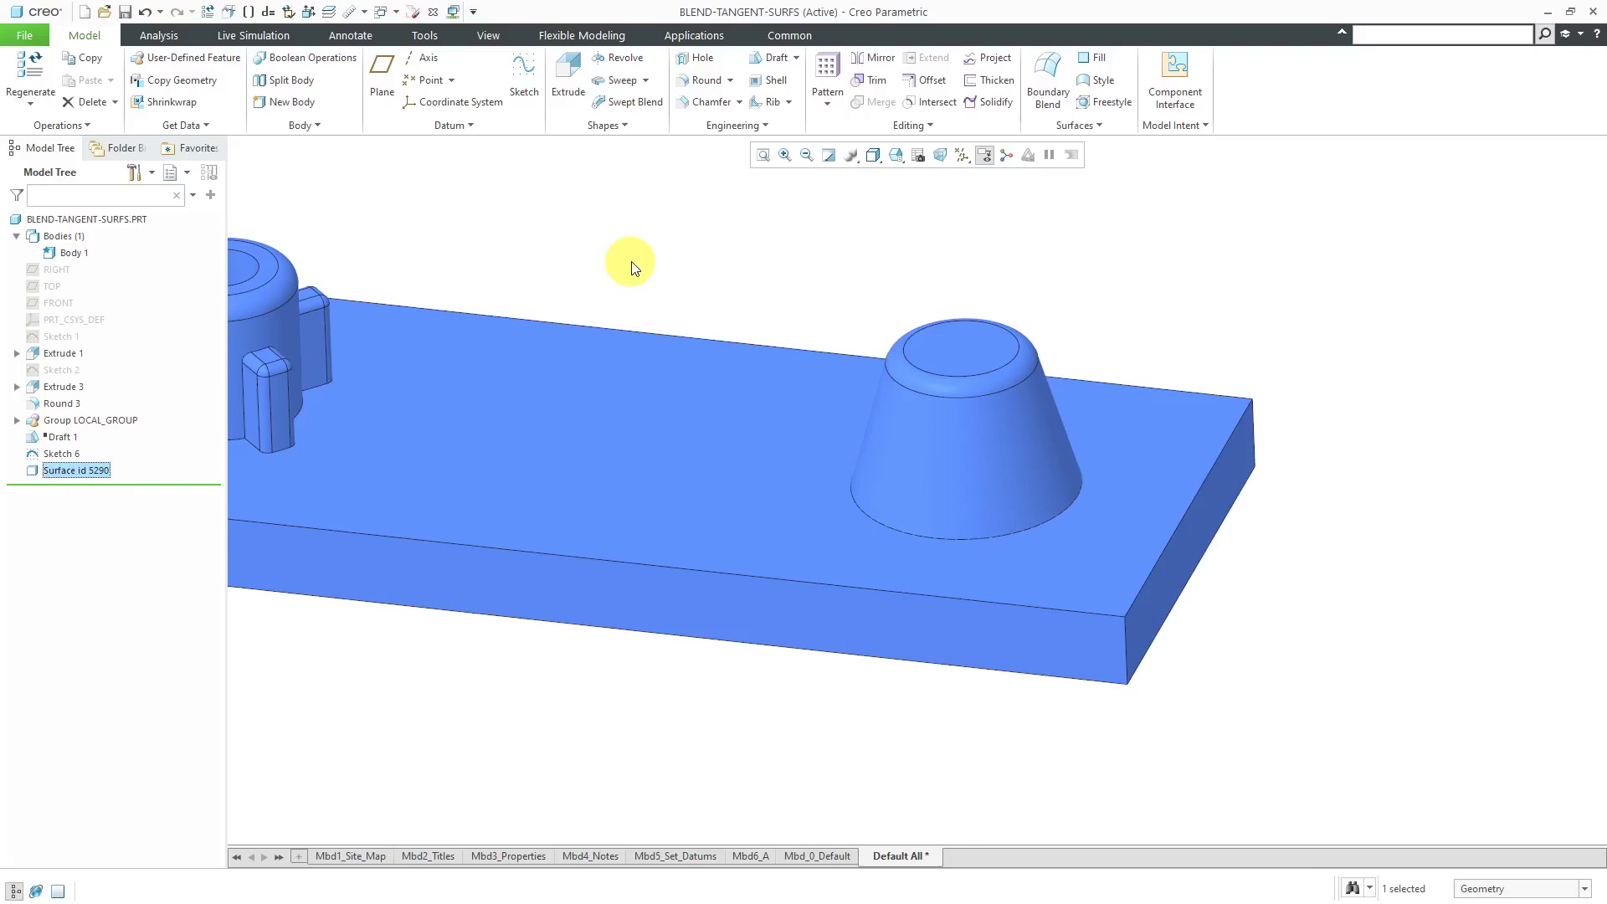
- Solidify the tangent surface with the Fill with solid option
click(1012, 109)
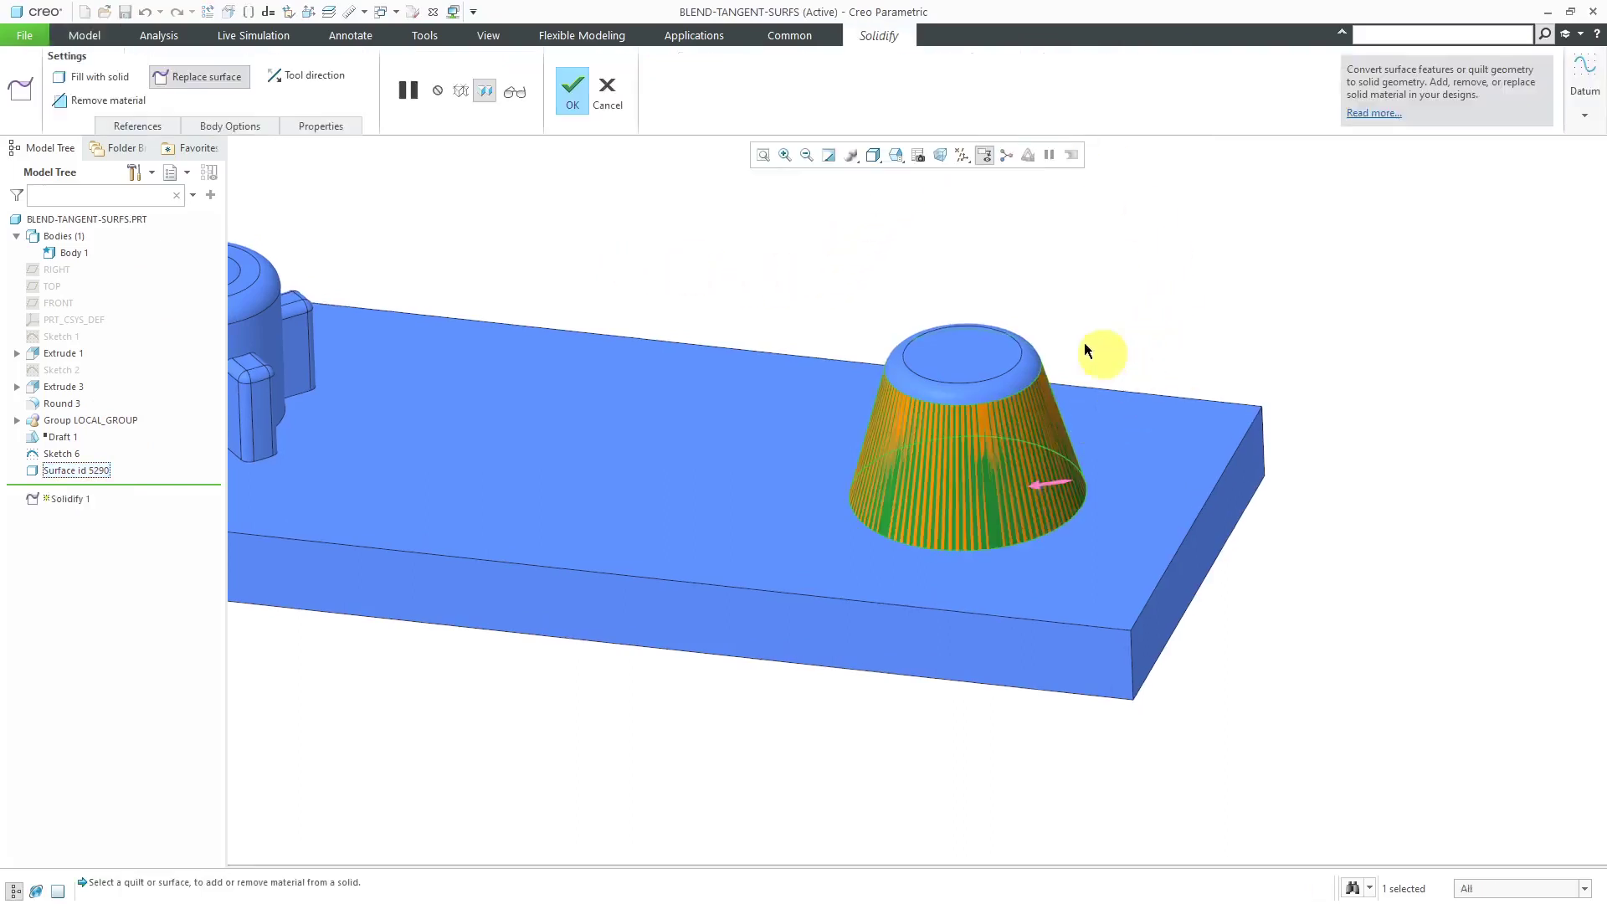
click(99, 76)
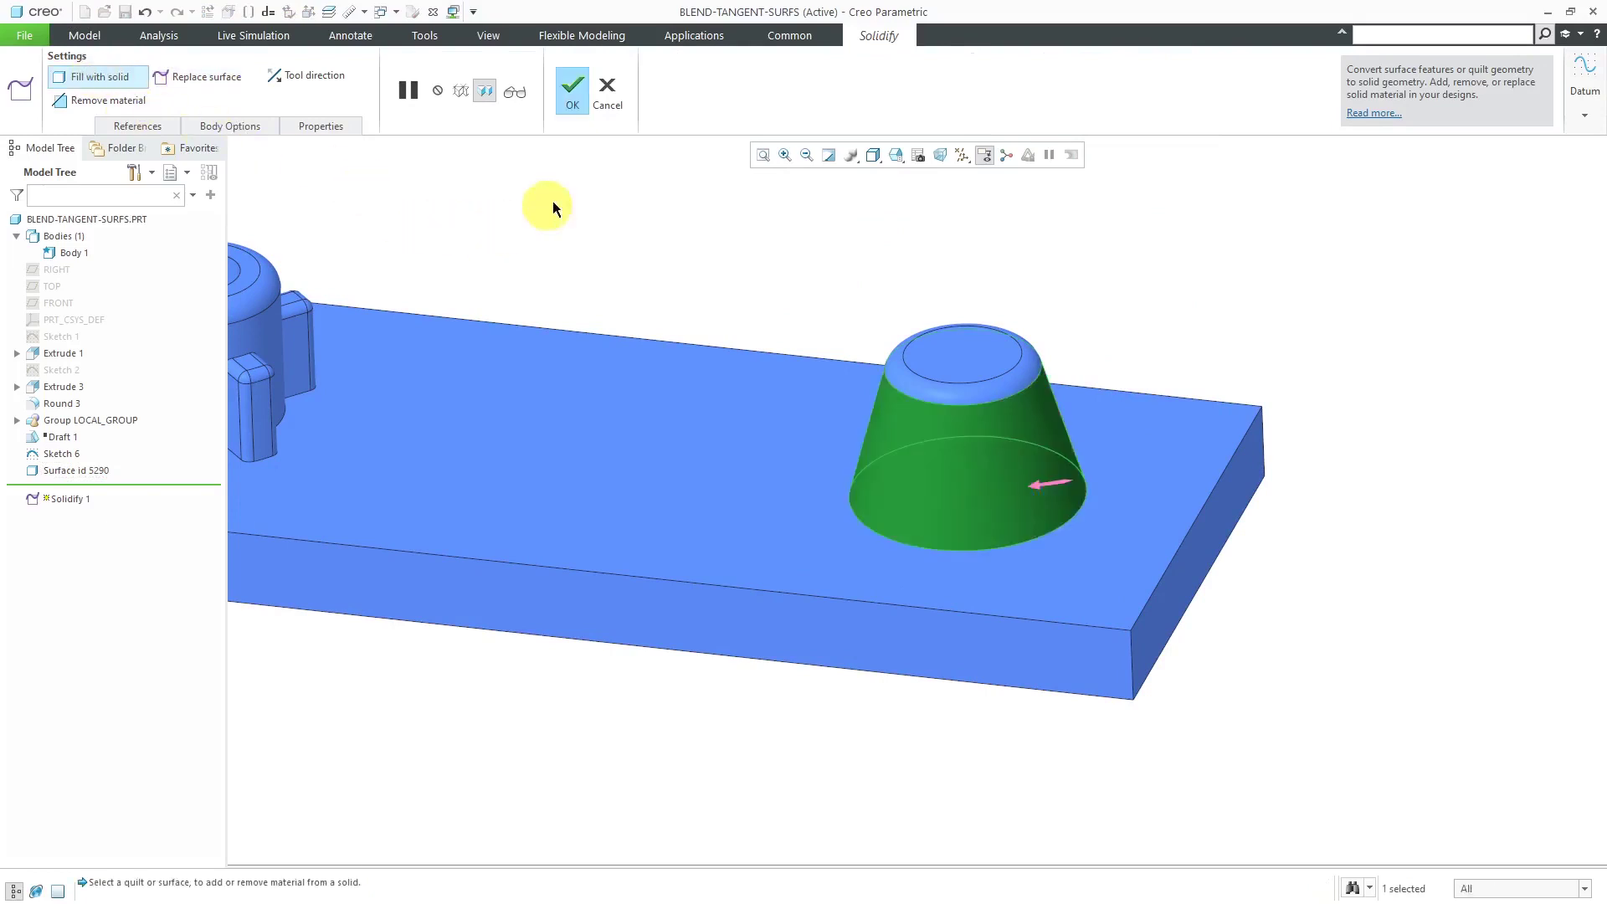
click(573, 91)
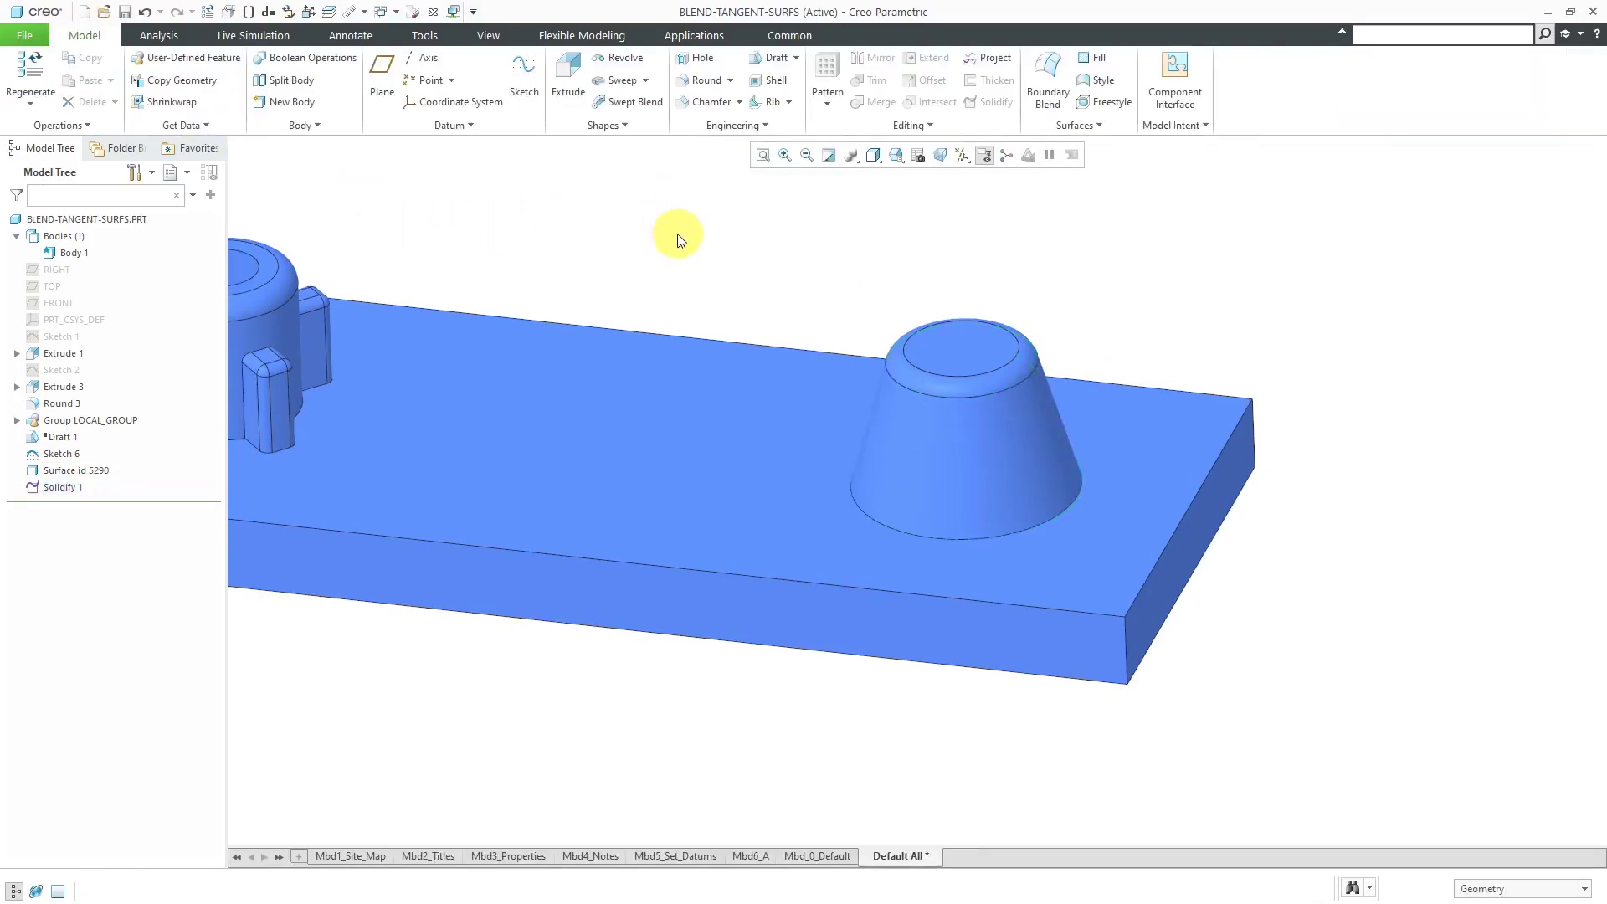
mouse_move(769, 276)
middle_down()
mouse_move(846, 273)
mouse_move(797, 276)
middle_up()
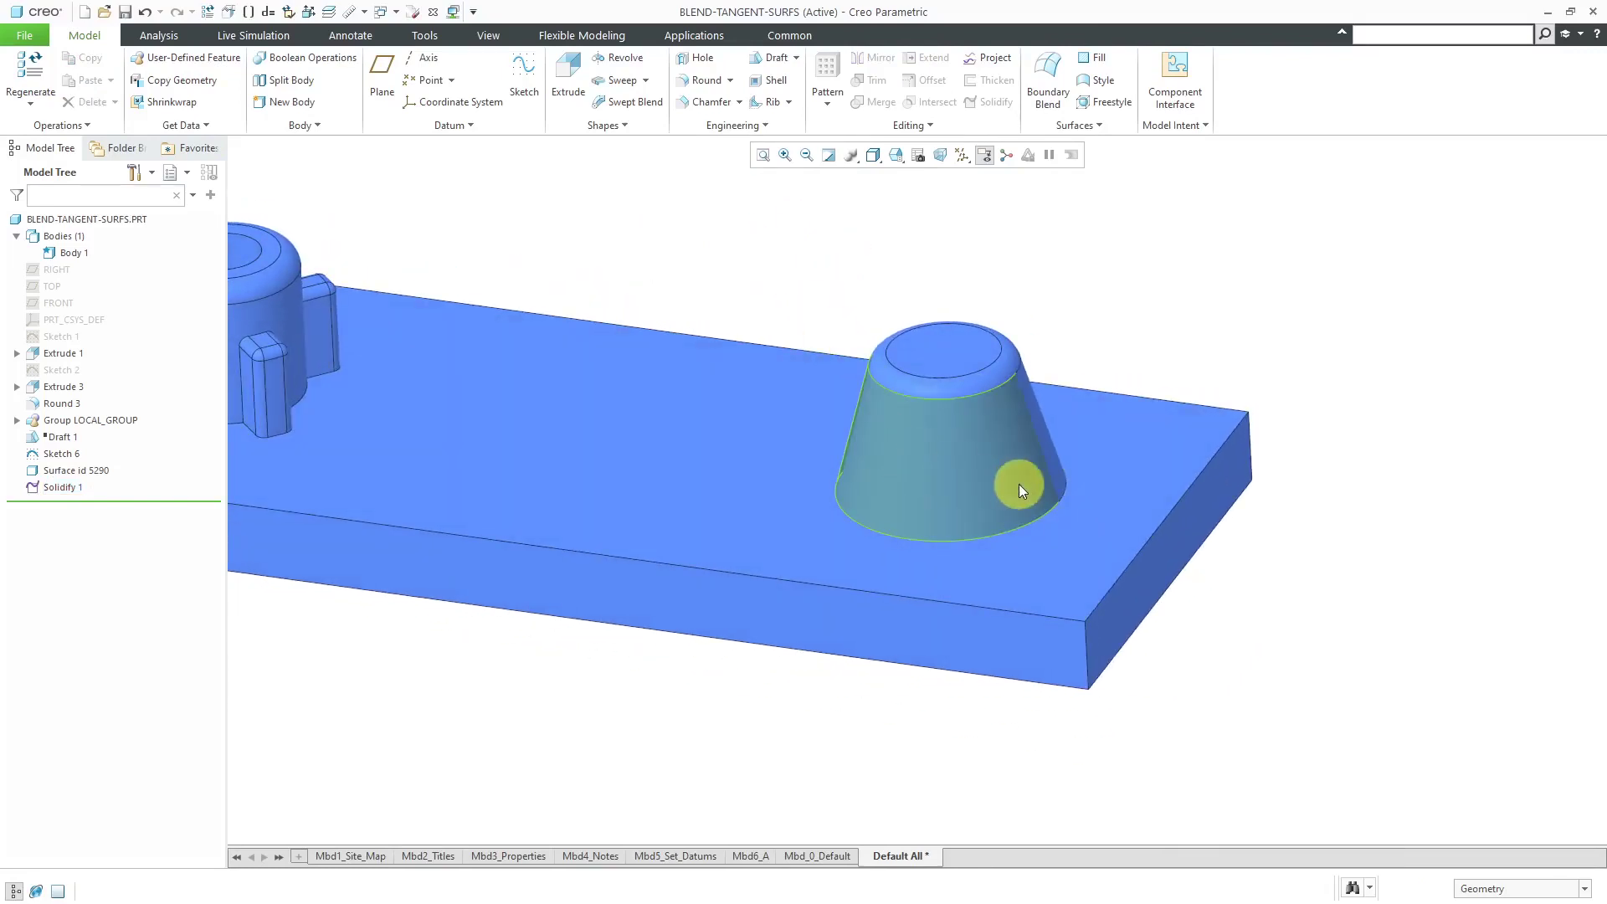
scroll(1017, 483, down, 2)
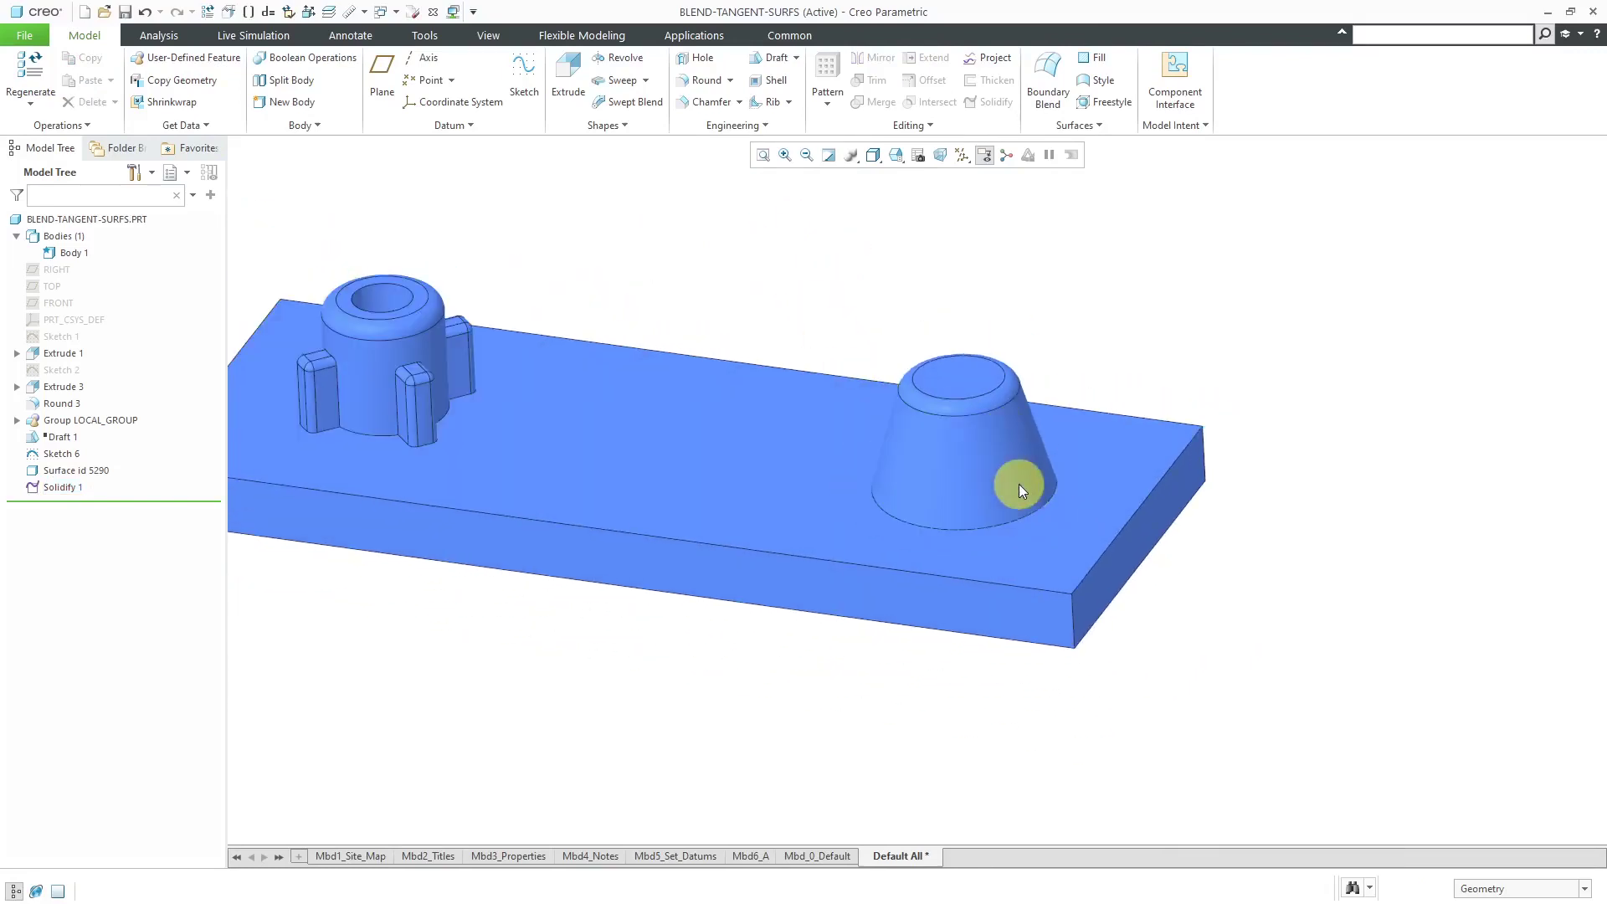
click(63, 437)
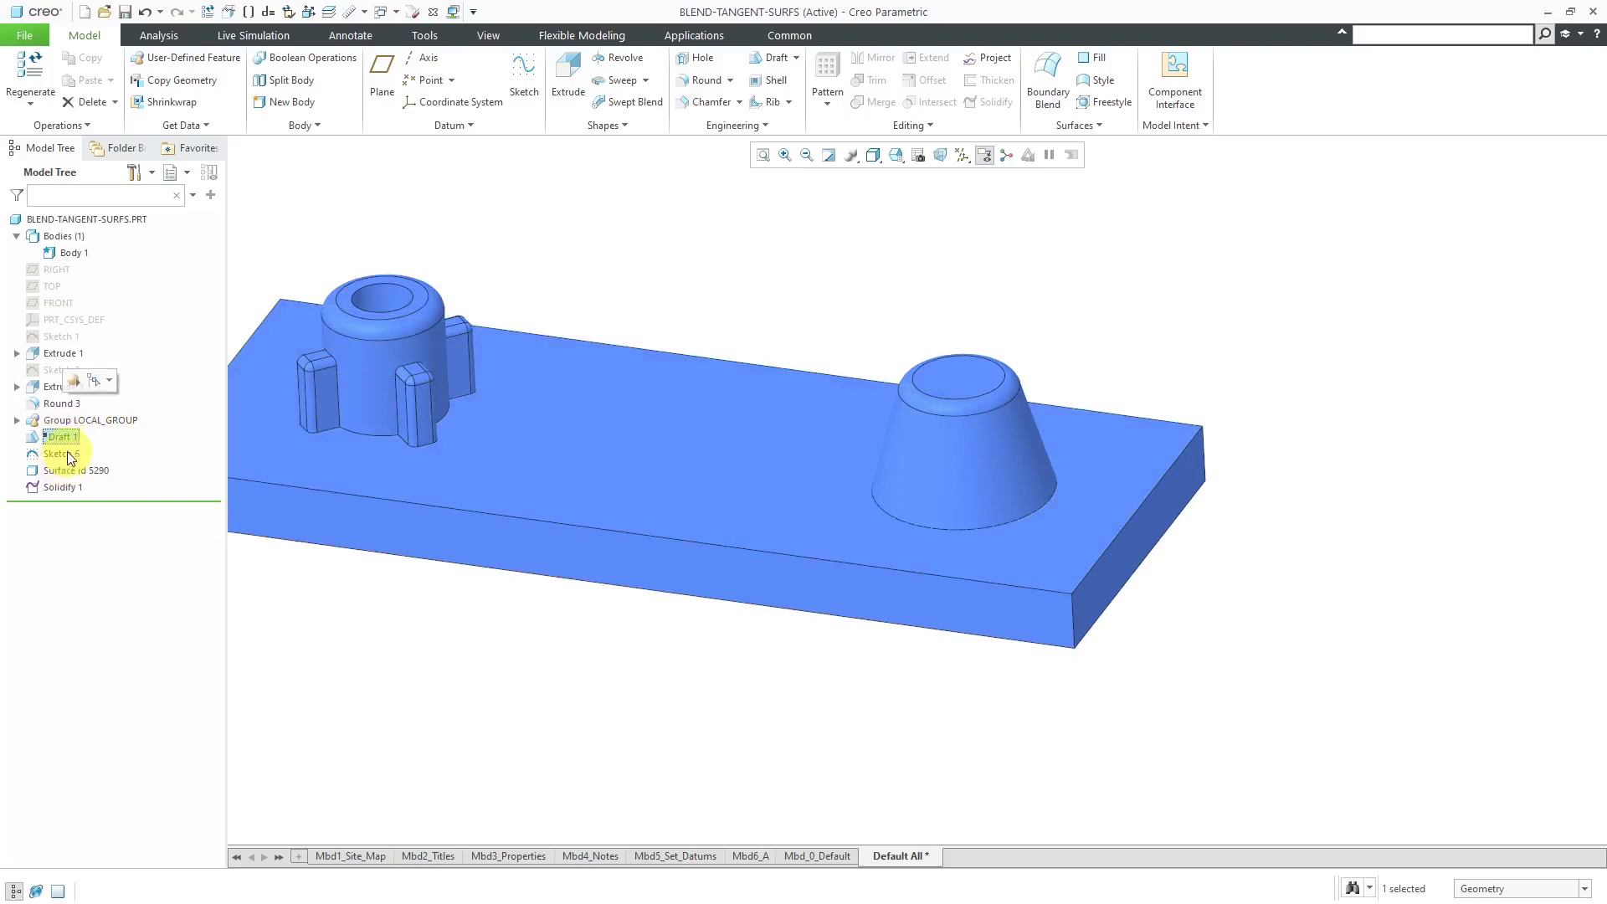
- Draft the side surfaces of the front rib on the hollow boss by 5 degrees, using the rib's top face as hinge
scroll(1151, 639, down, 2)
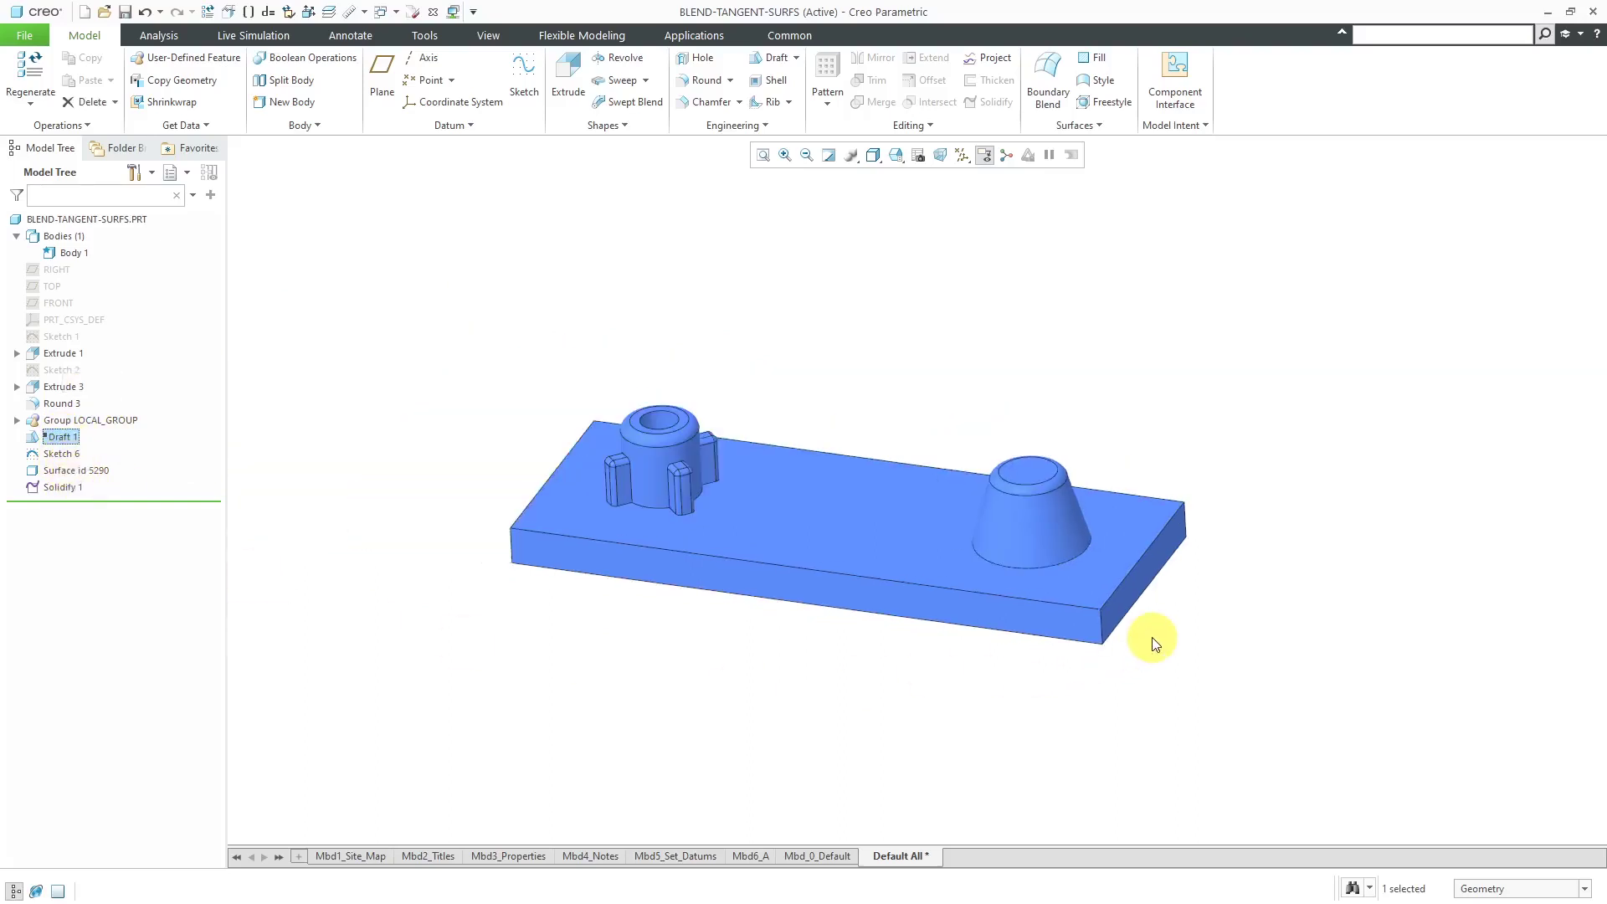
scroll(569, 574, up, 2)
scroll(705, 313, up, 2)
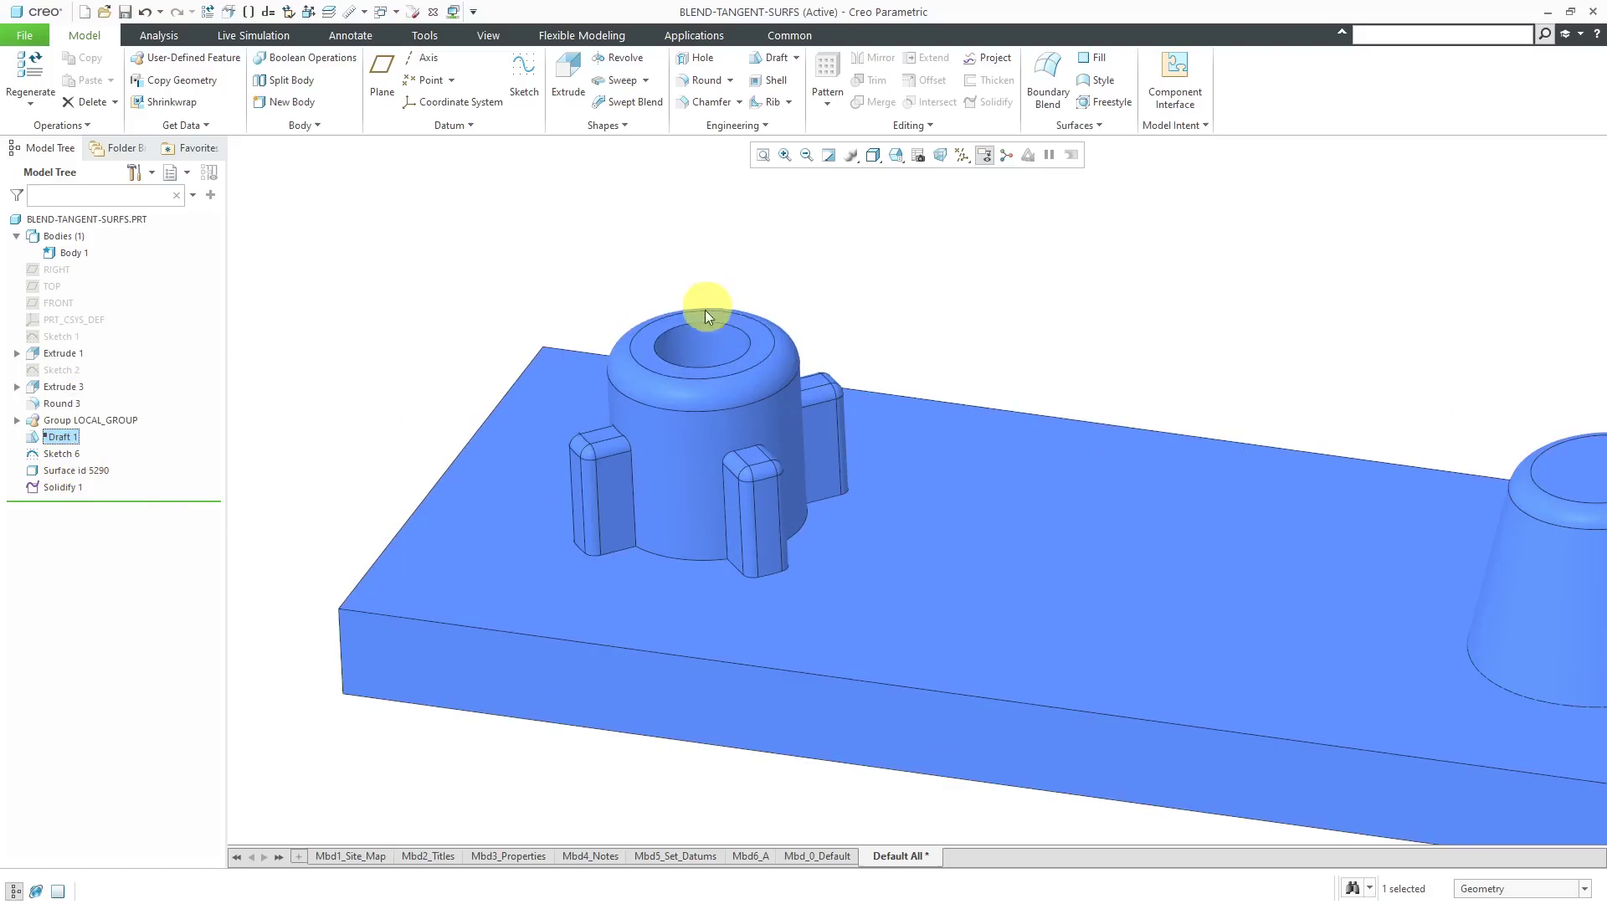
mouse_move(633, 293)
middle_down()
mouse_move(678, 284)
mouse_move(654, 300)
middle_up()
scroll(850, 505, up, 2)
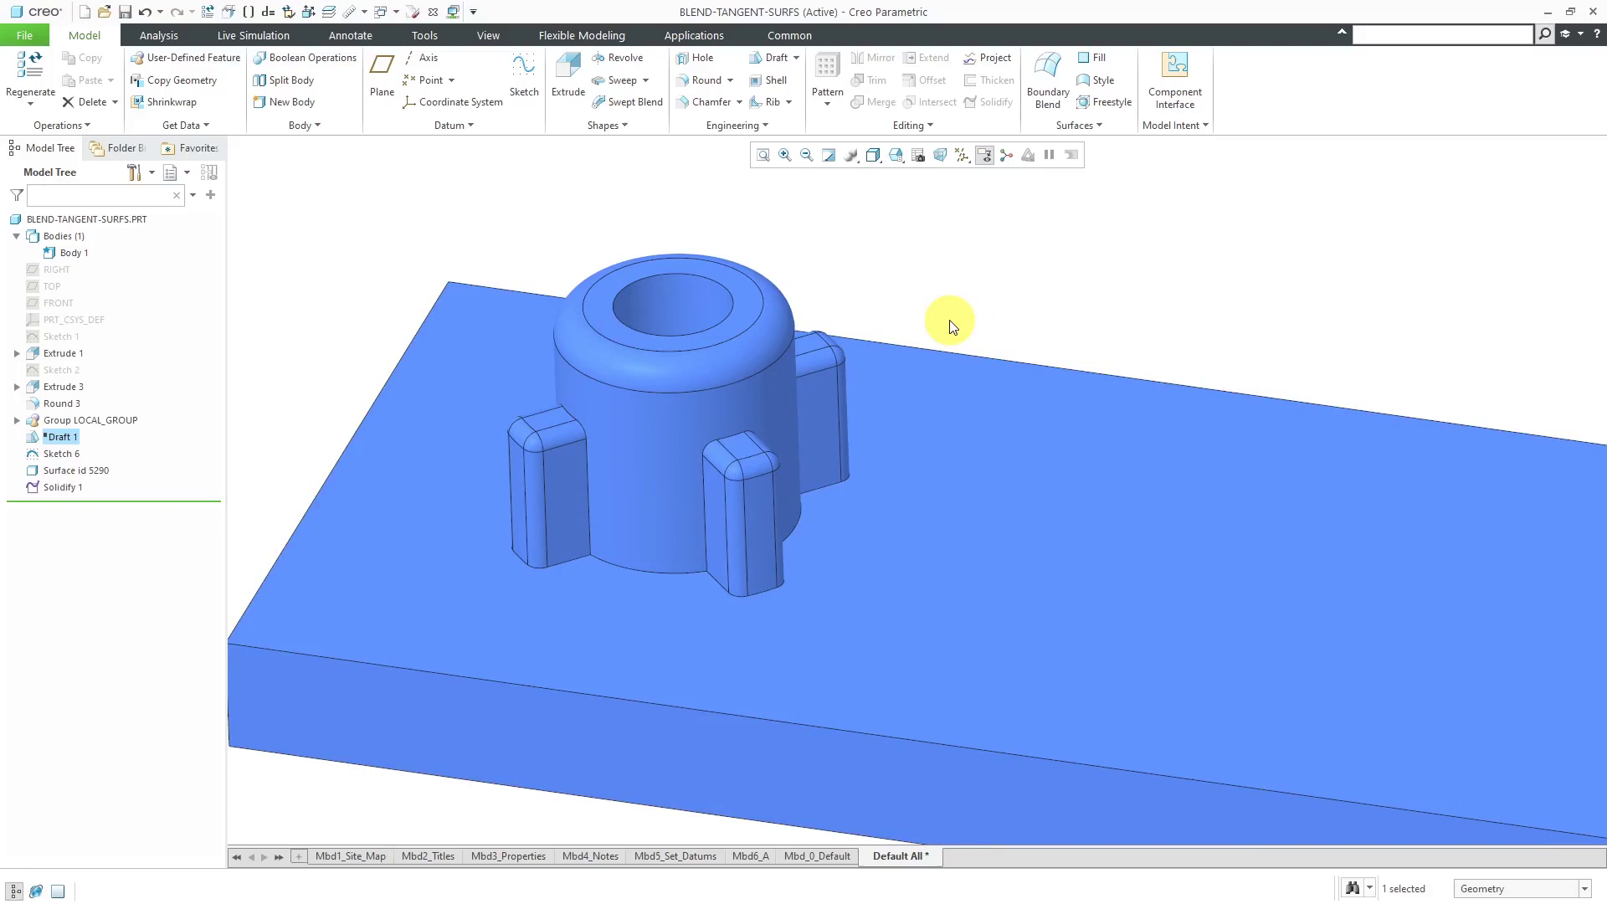
click(779, 57)
click(765, 525)
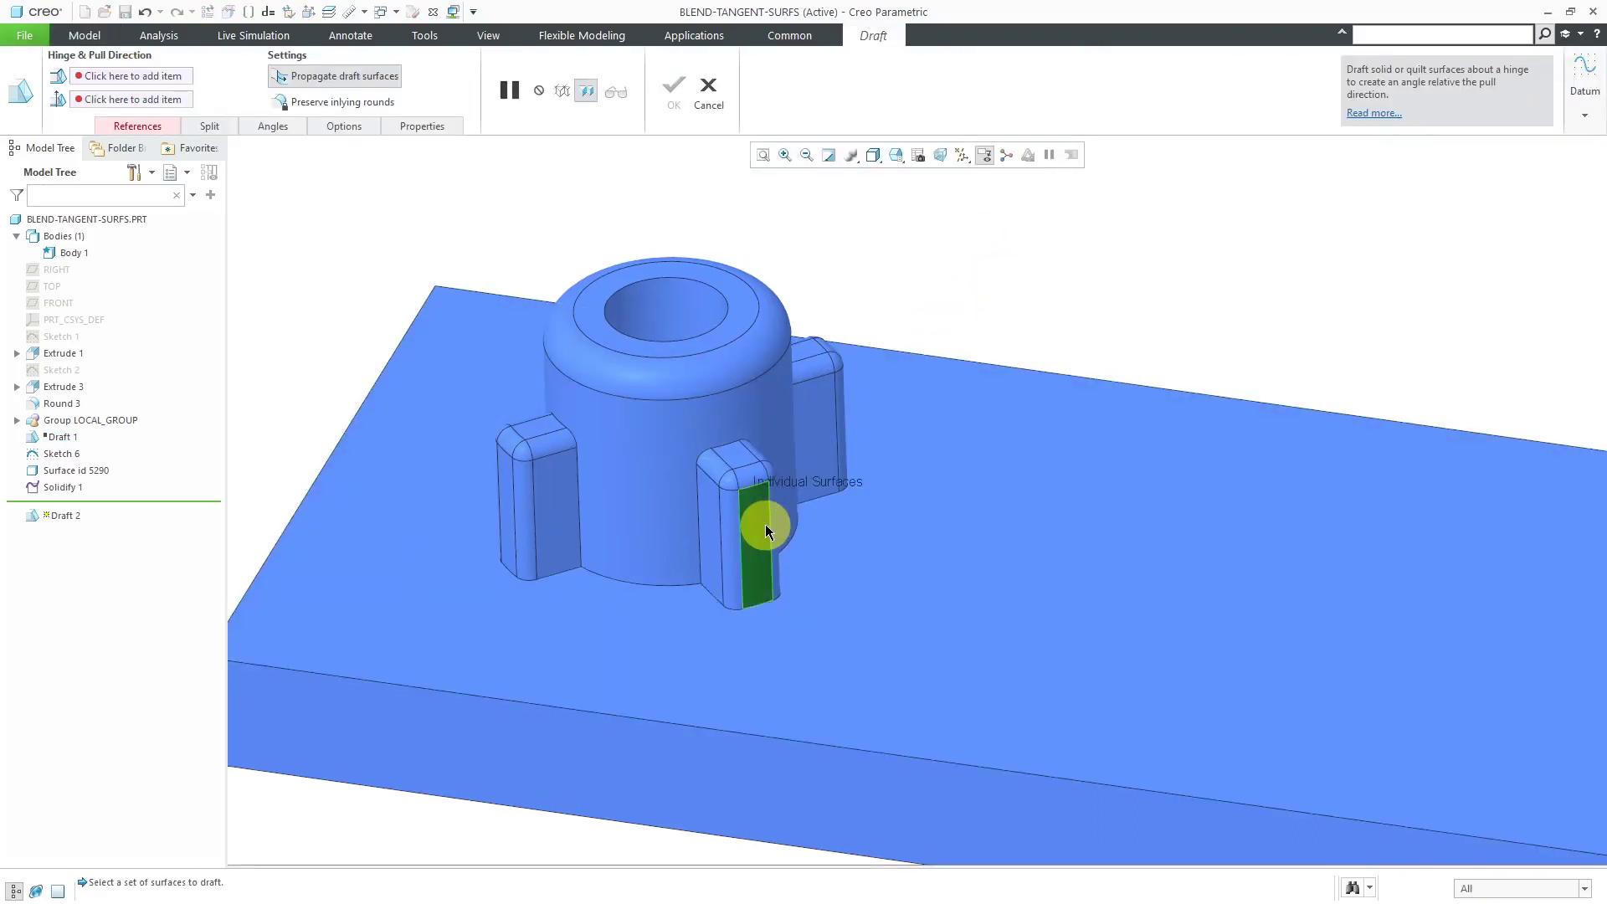
right_click(963, 310)
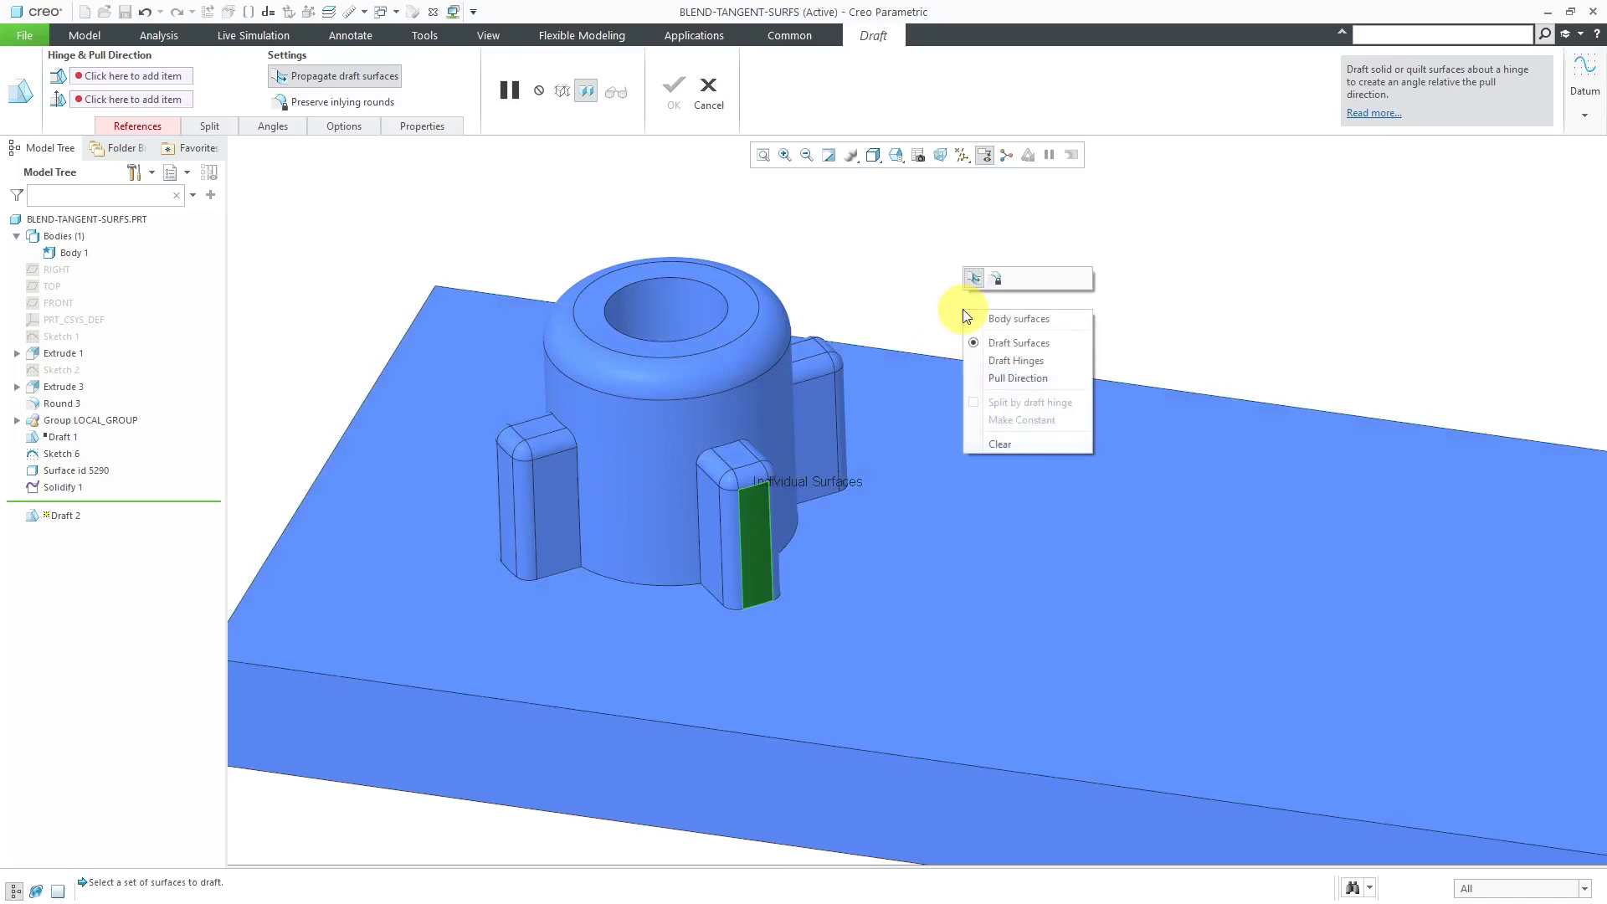
click(1022, 360)
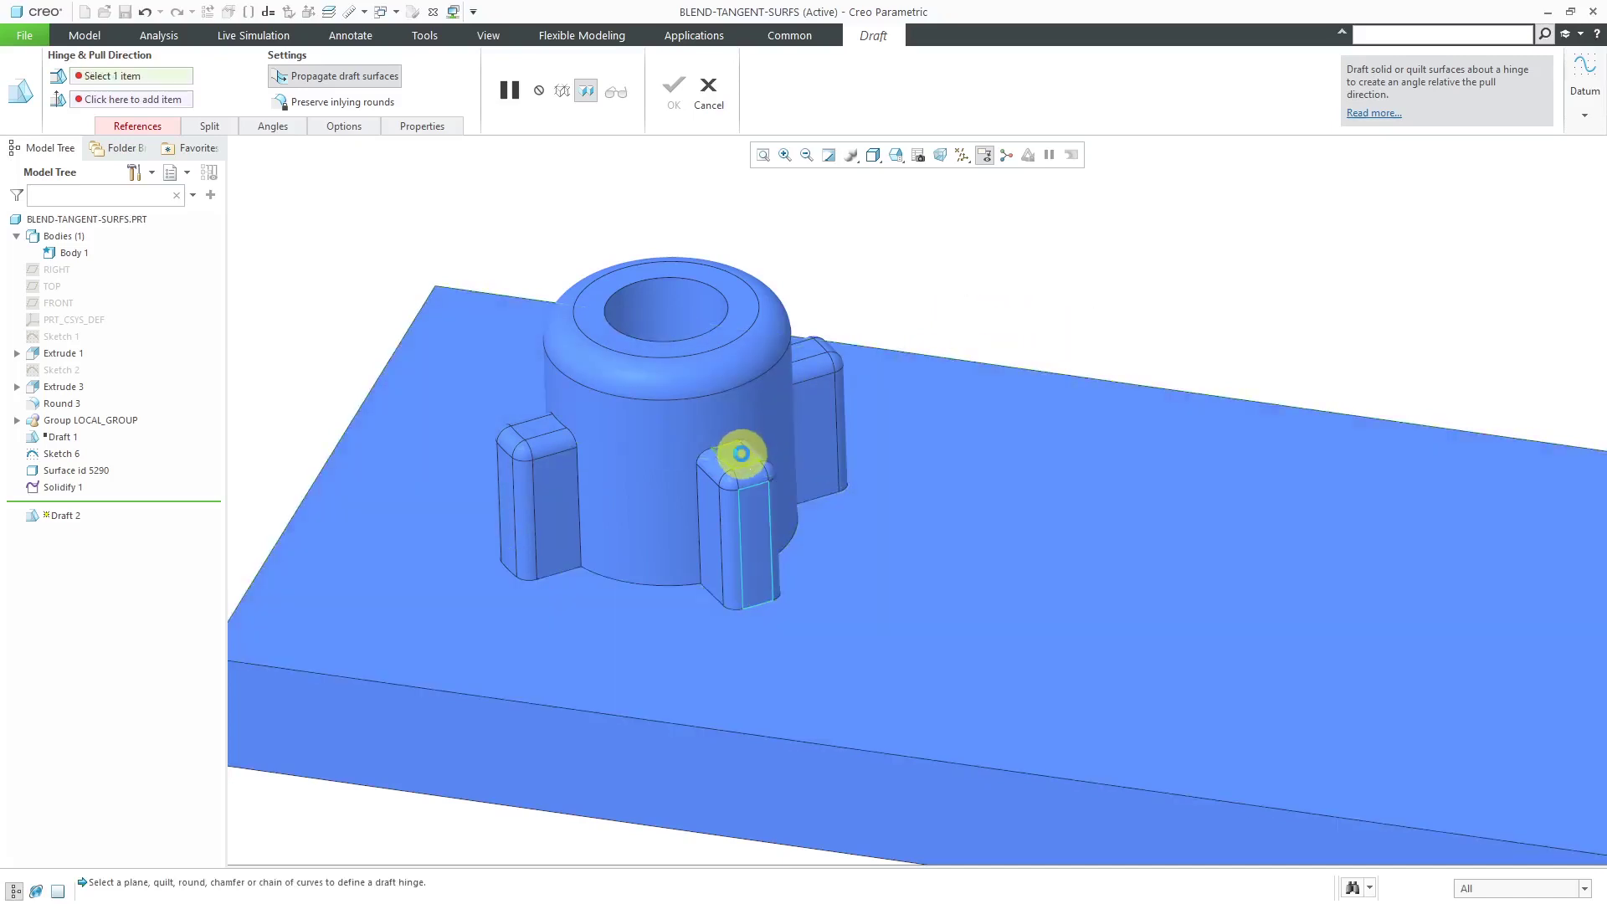
click(741, 454)
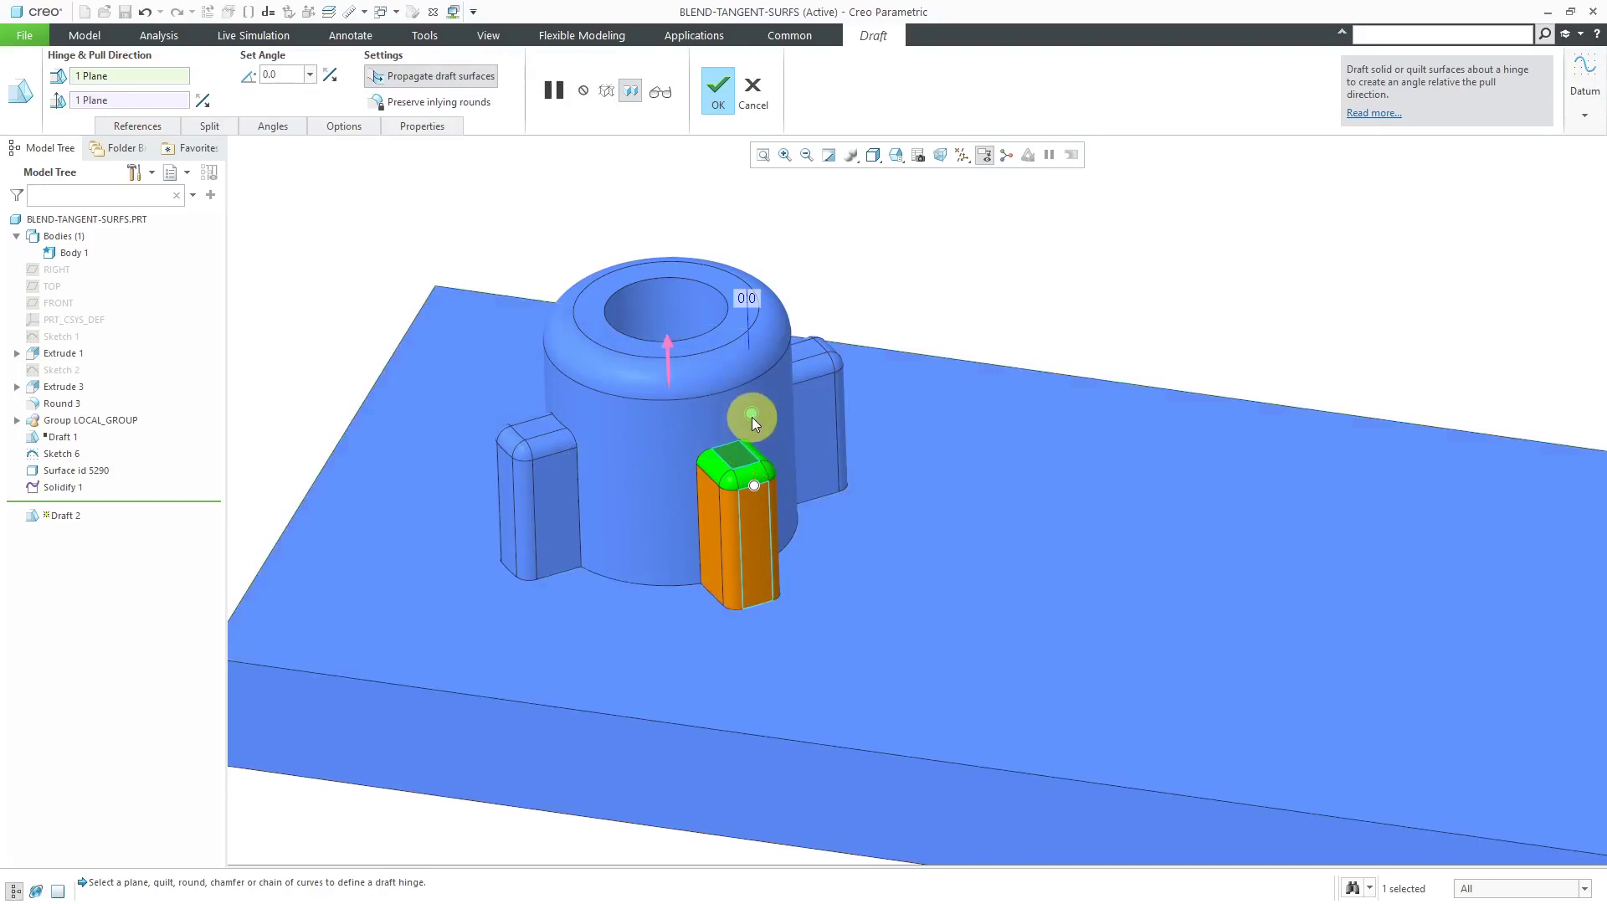
drag(752, 416, 796, 455)
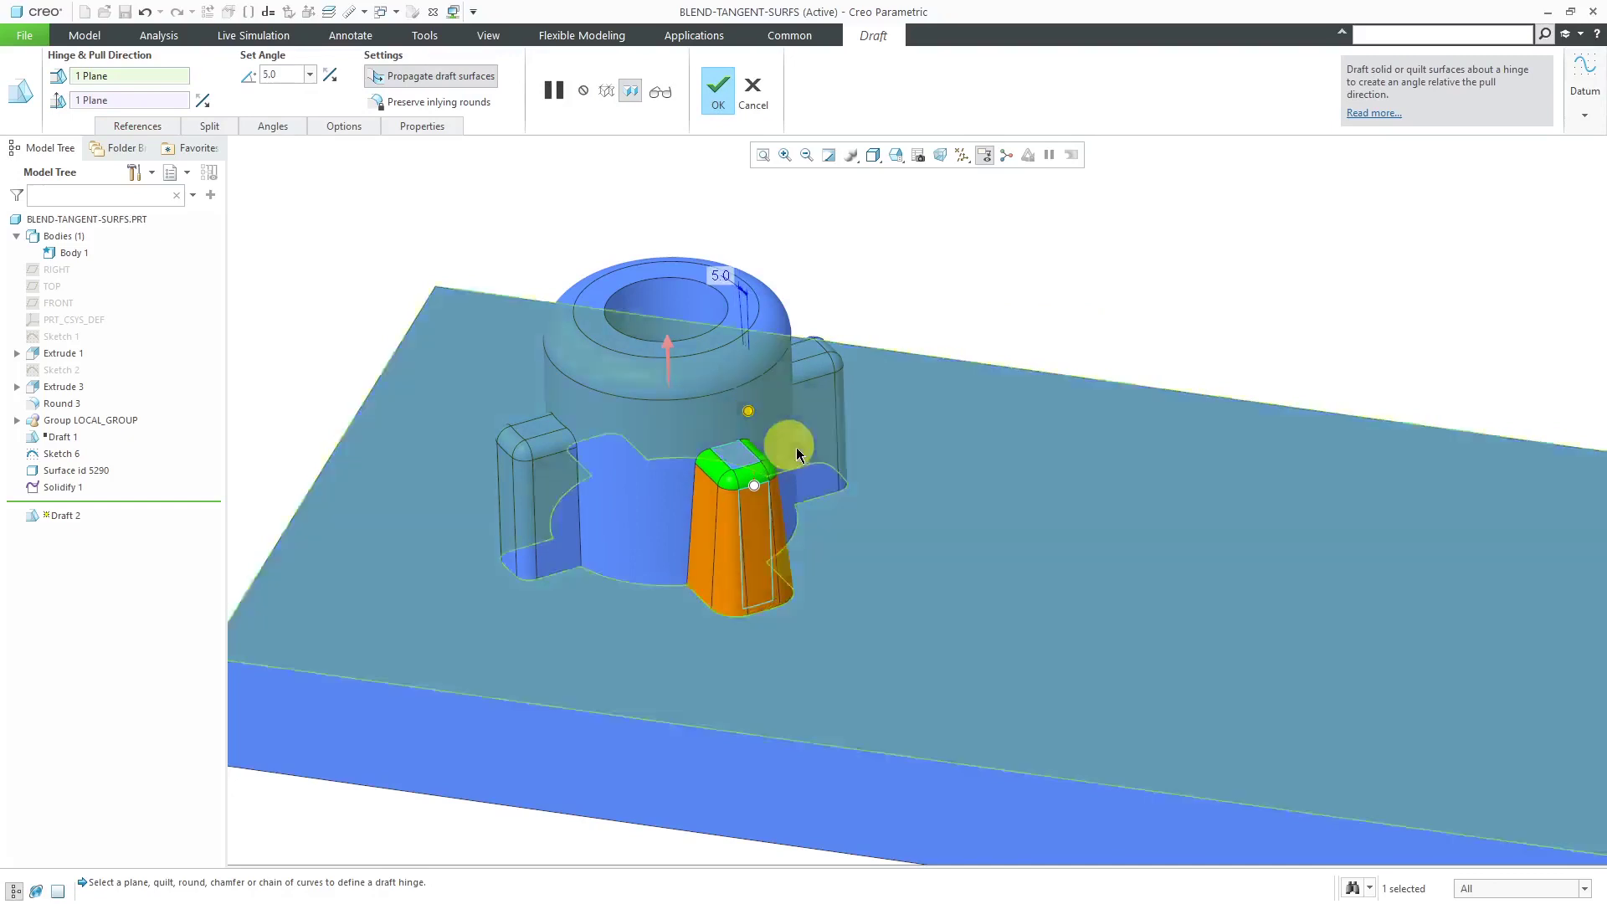
middle_click(927, 273)
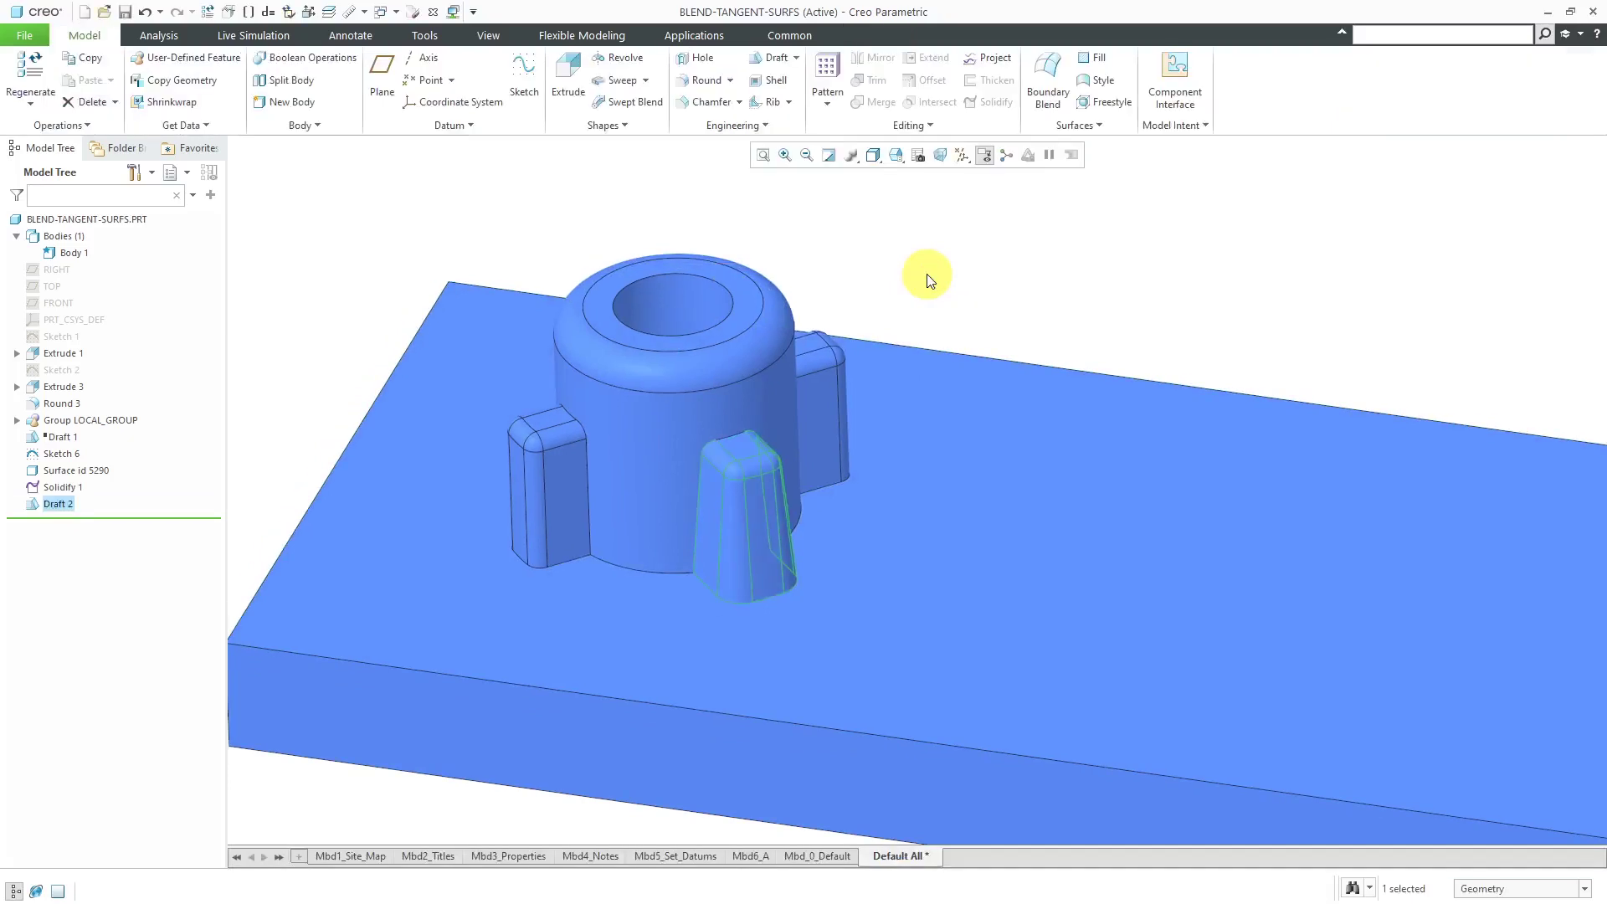
- Create a Reference pattern of the rib draft to apply it to the boss's other ribs
right_click(927, 273)
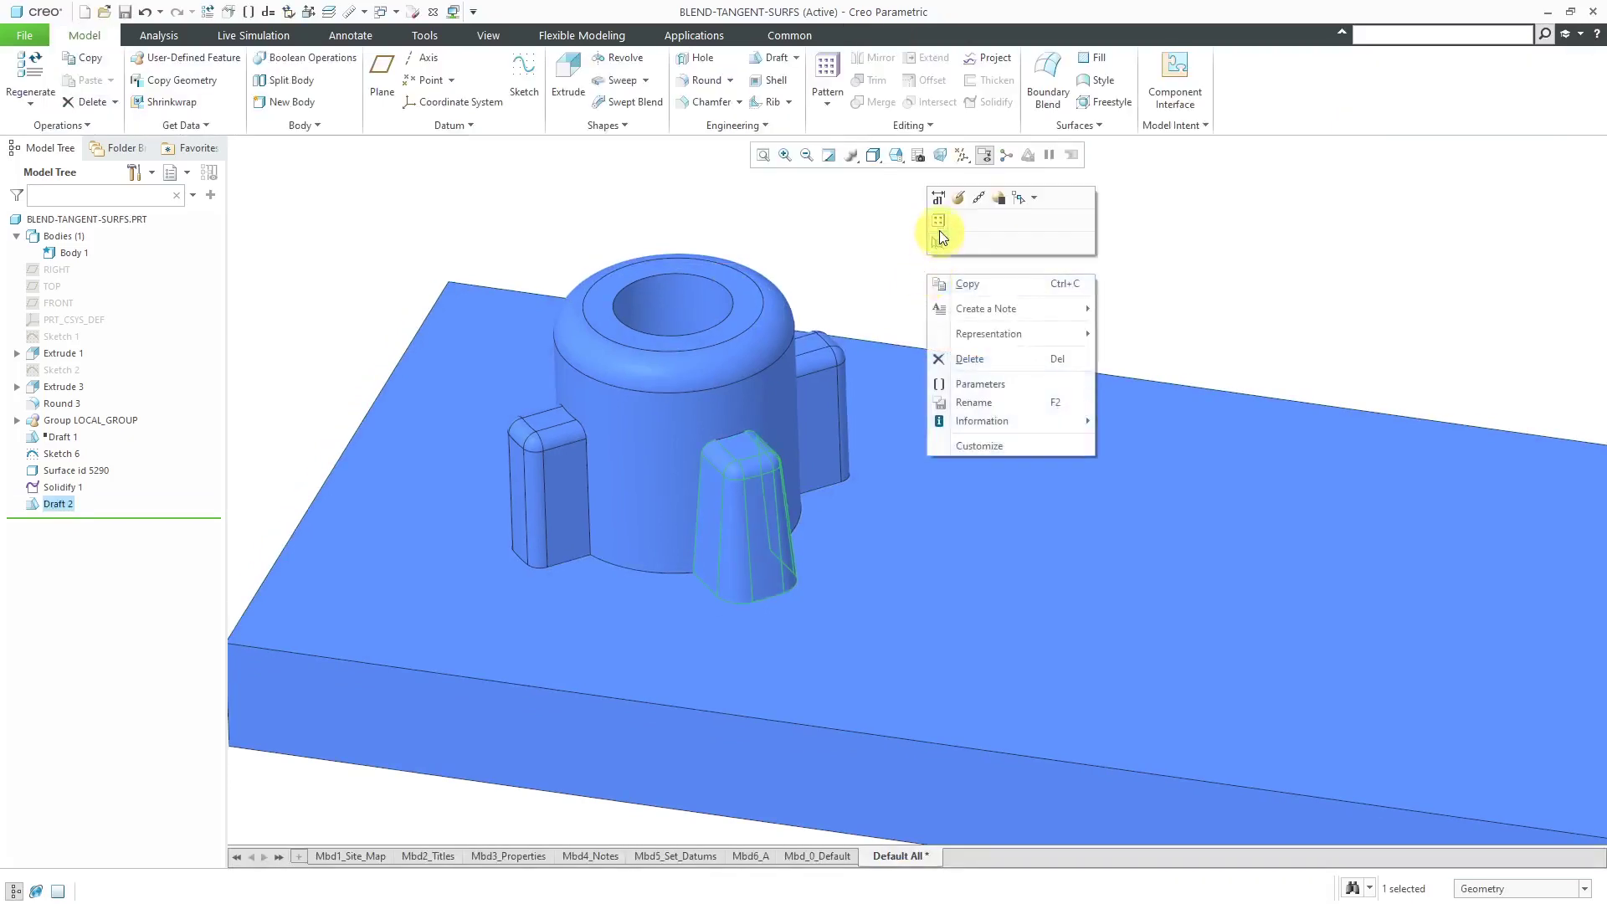
click(939, 231)
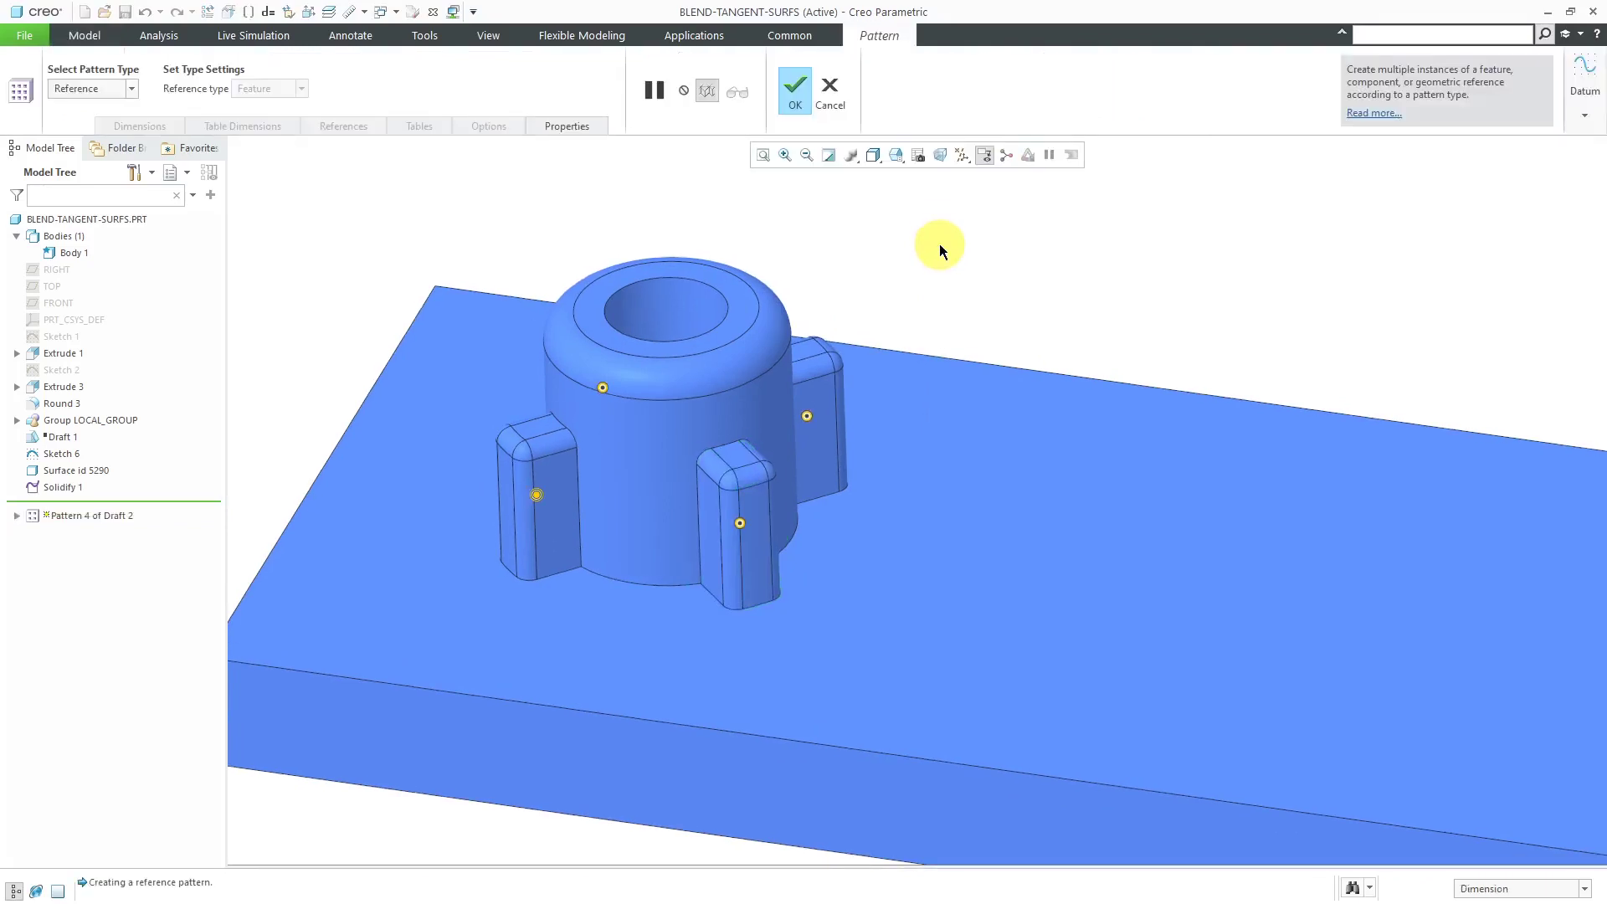
middle_click(940, 248)
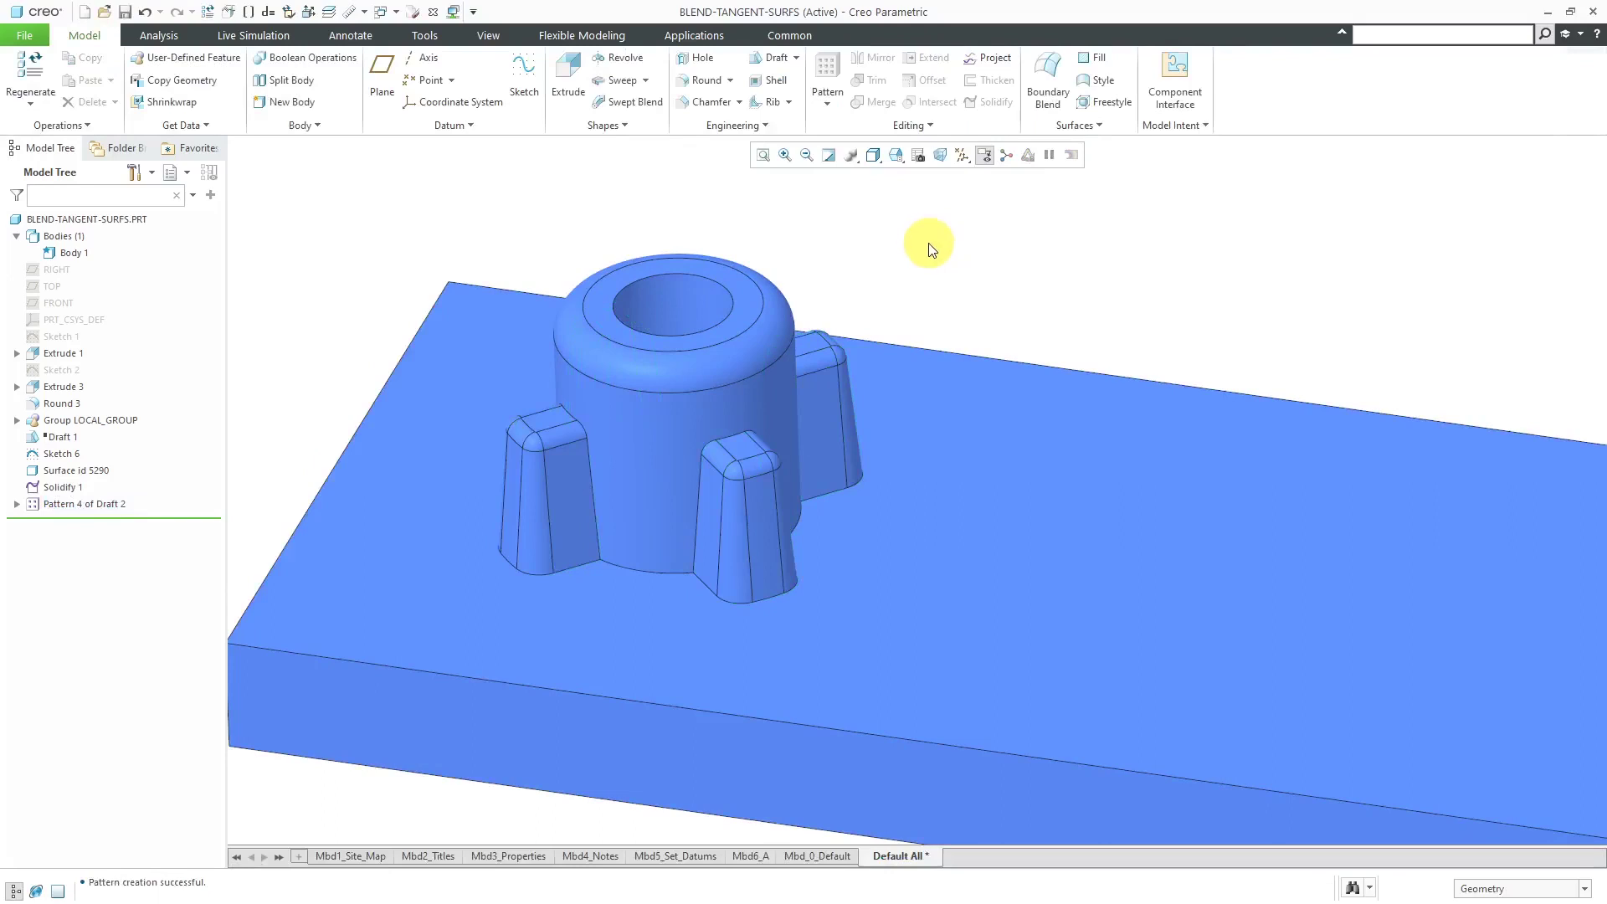
click(780, 395)
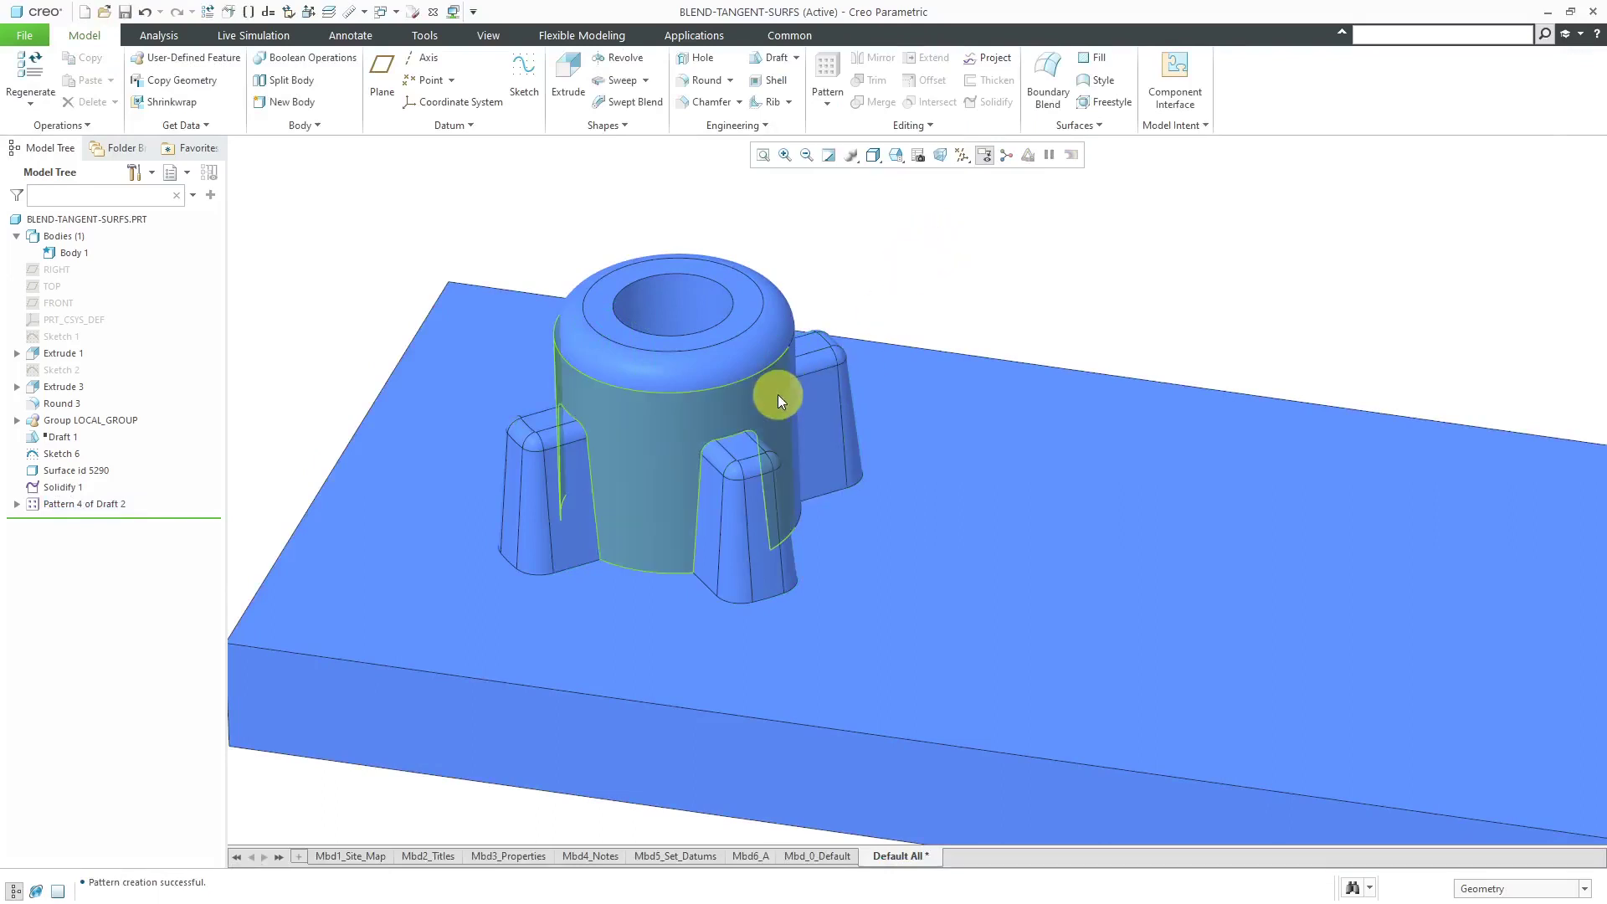
- Draft the outer cylindrical surface of the hollow ribbed boss, using the boss's flat top face as the draft hinge
click(776, 394)
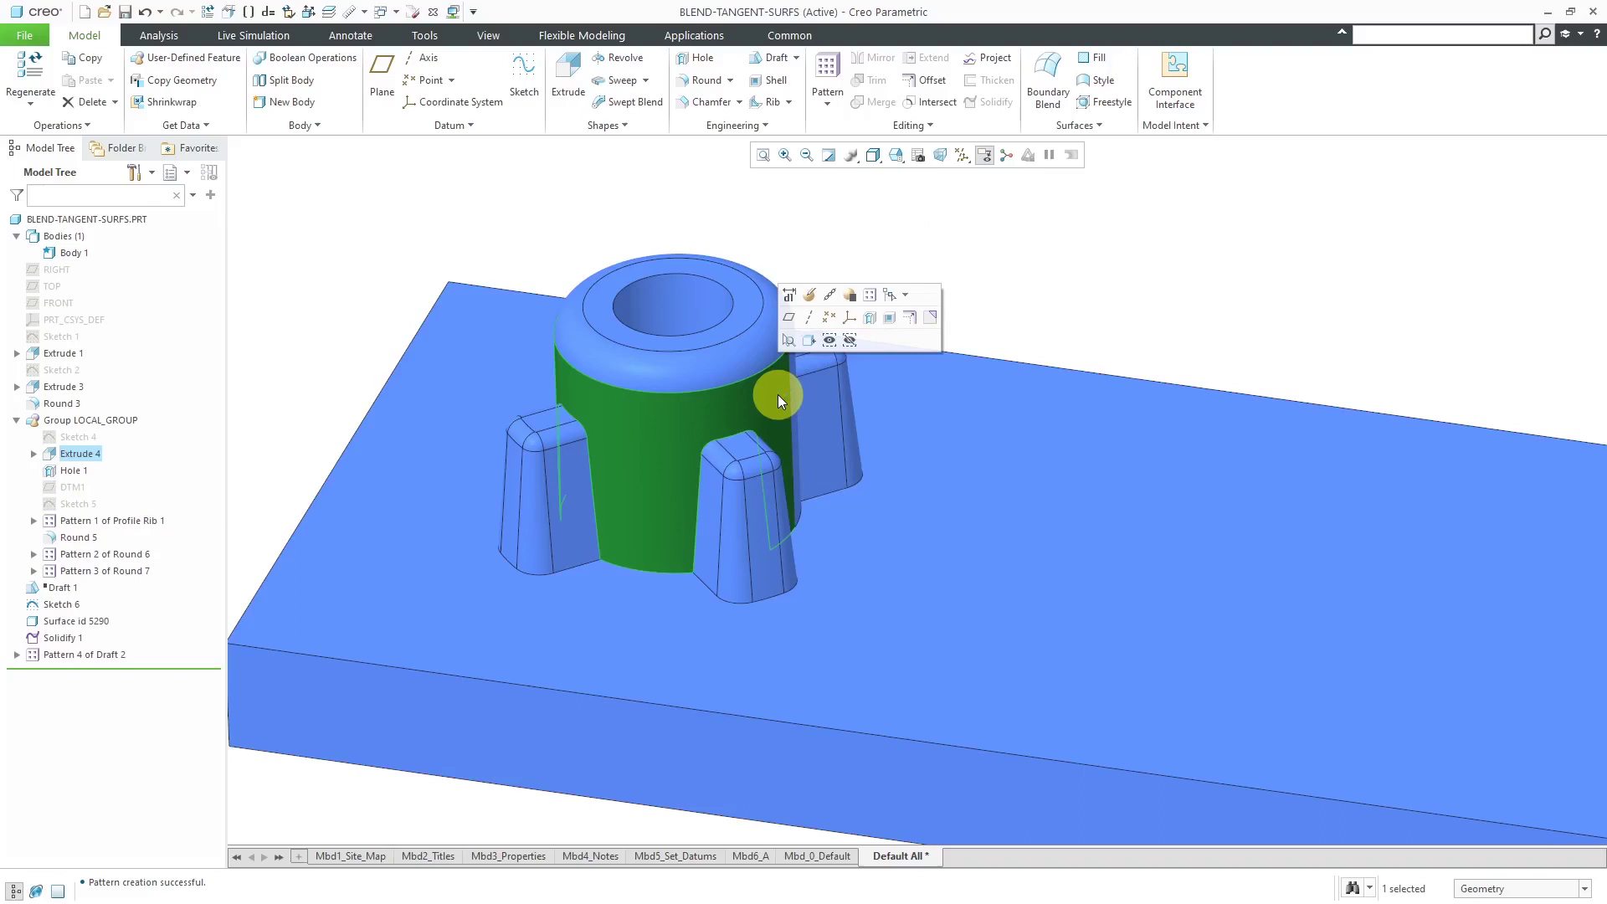
click(776, 59)
right_click(852, 278)
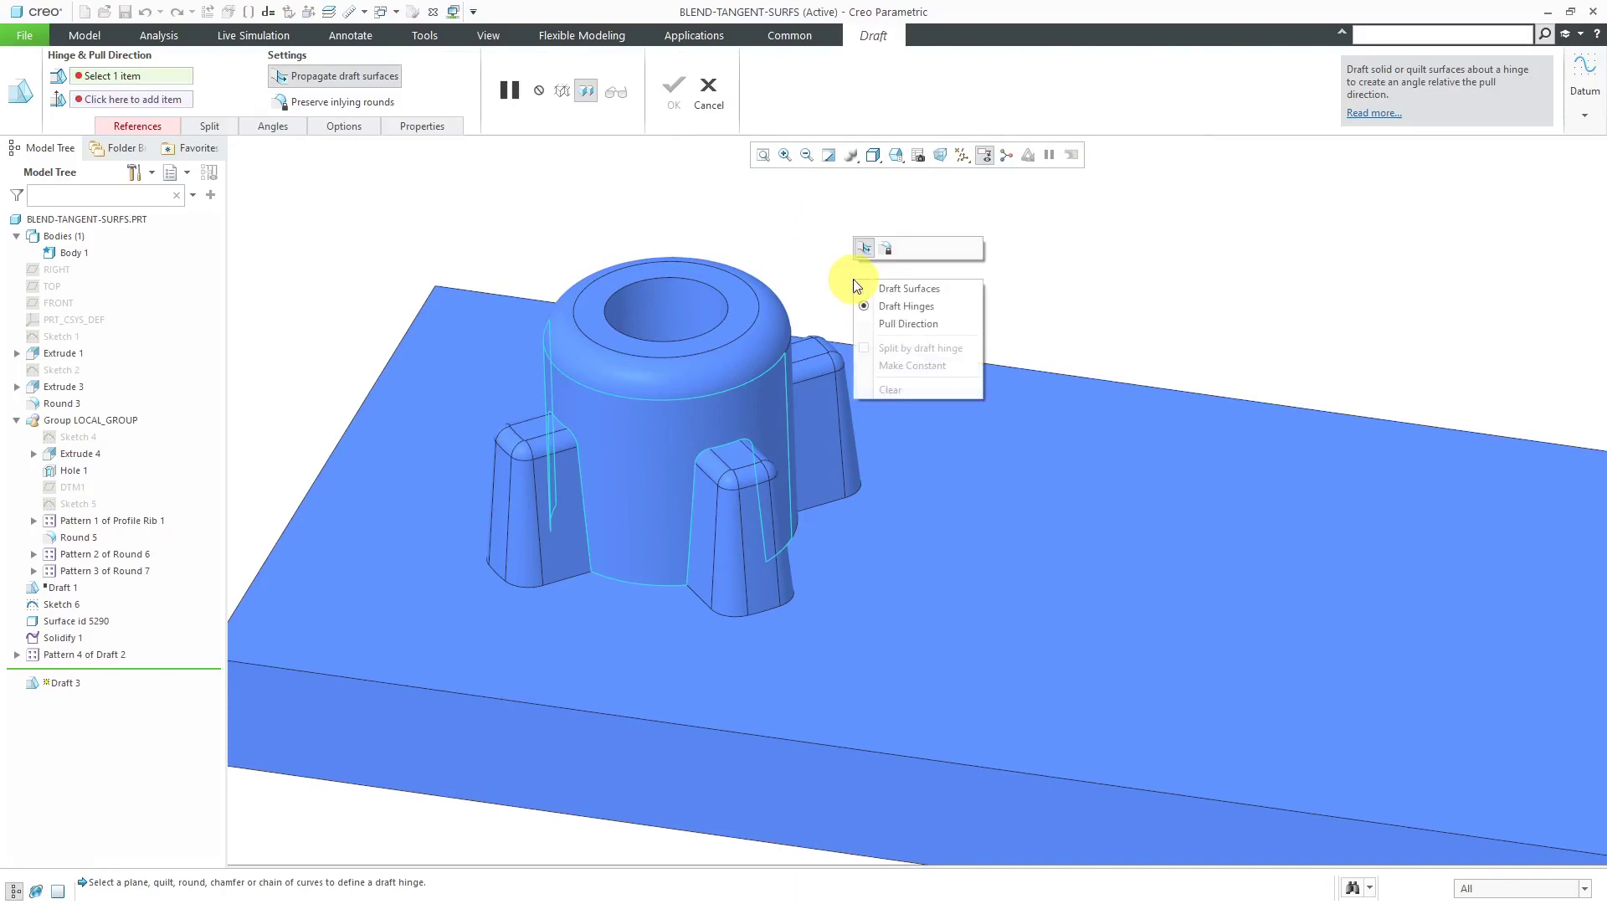
click(874, 303)
click(740, 318)
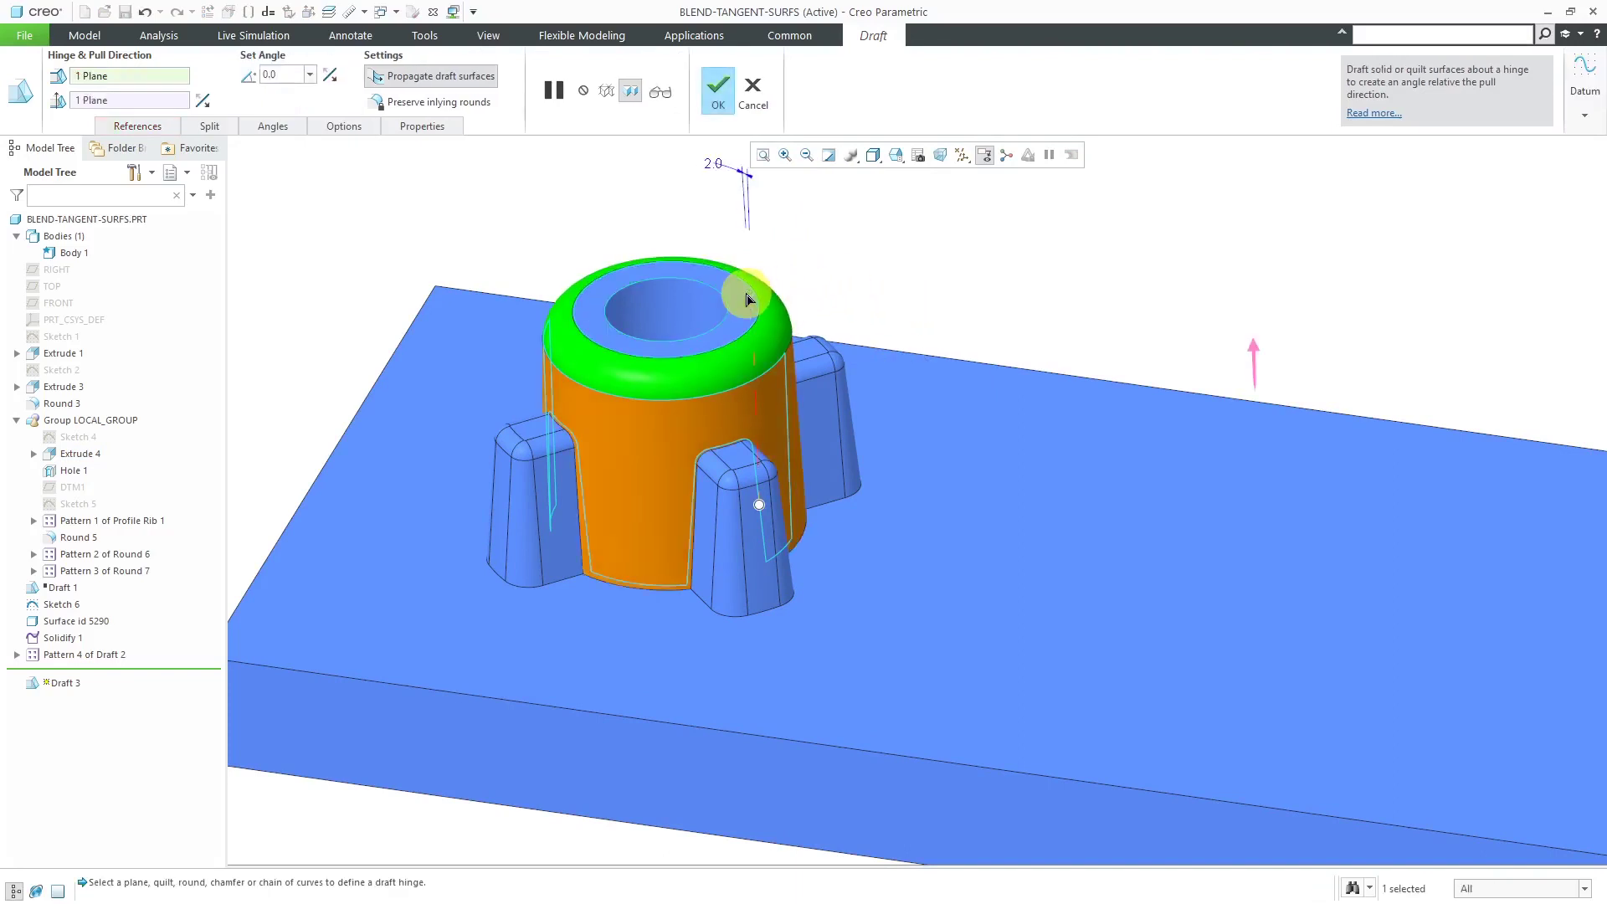
middle_click(872, 280)
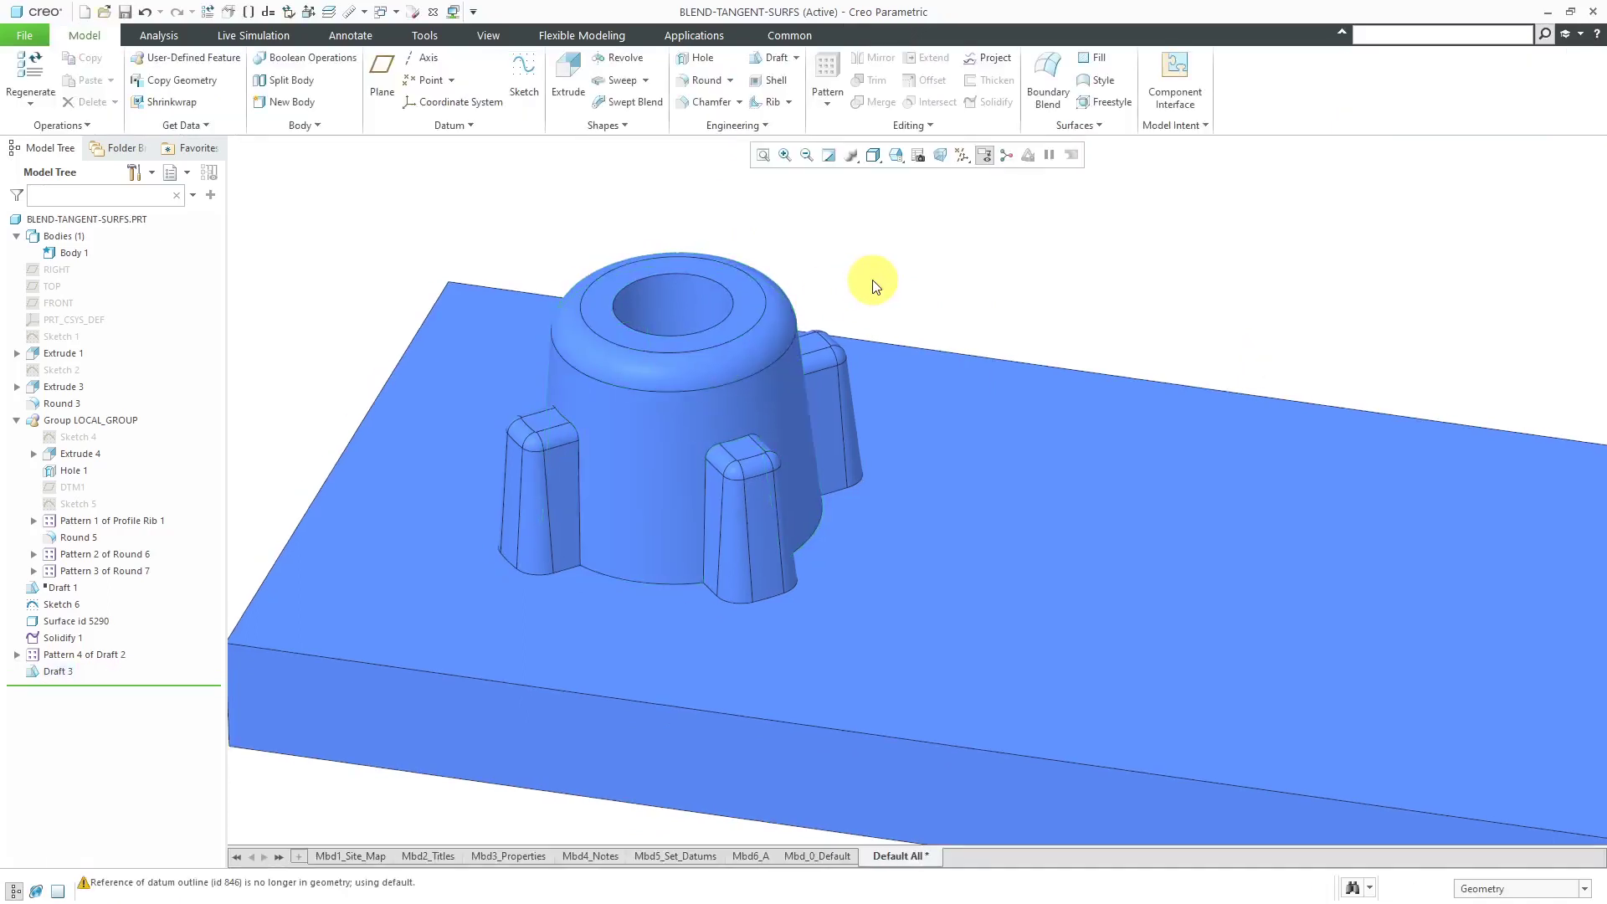
- Suppress the rib draft pattern and the boss draft on the hollow boss
click(62, 657)
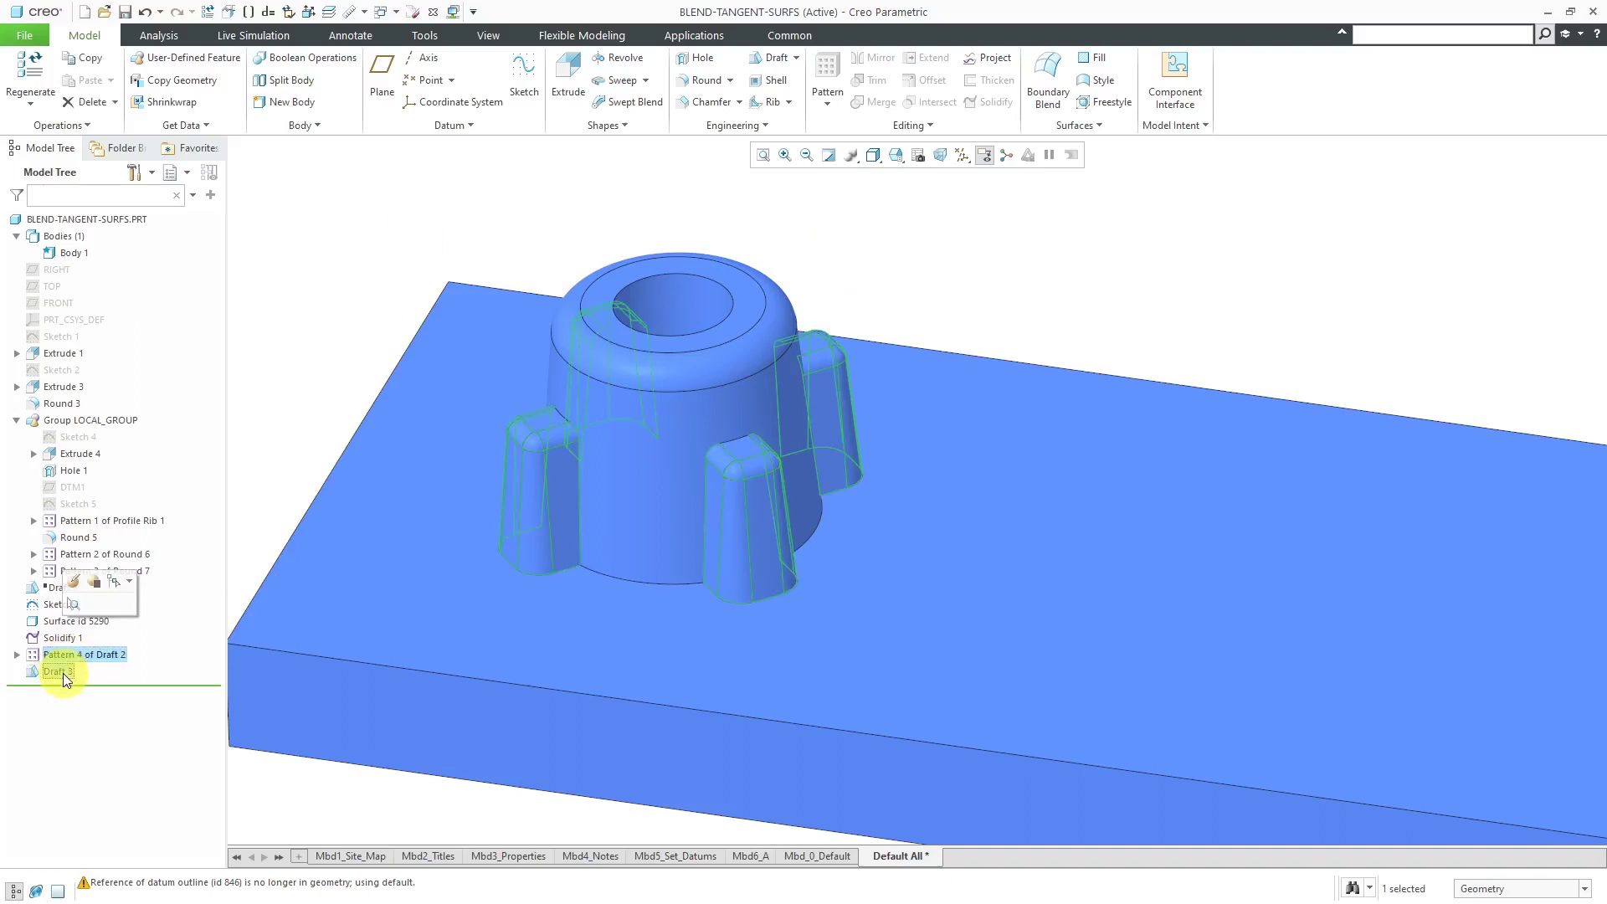
ctrl+click(64, 671)
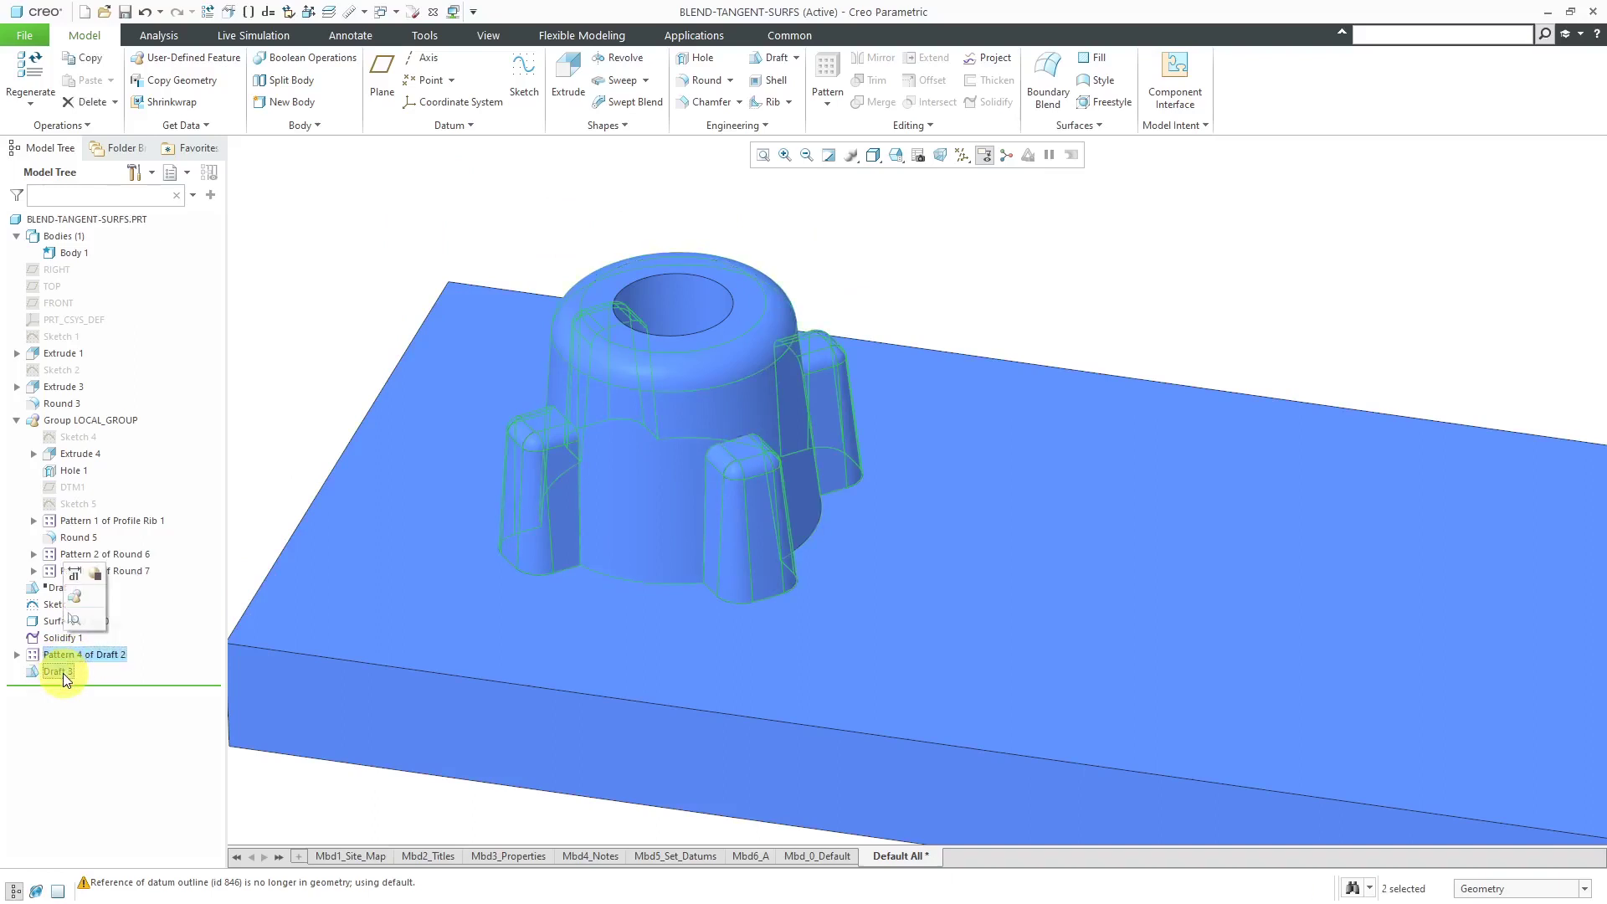
click(96, 577)
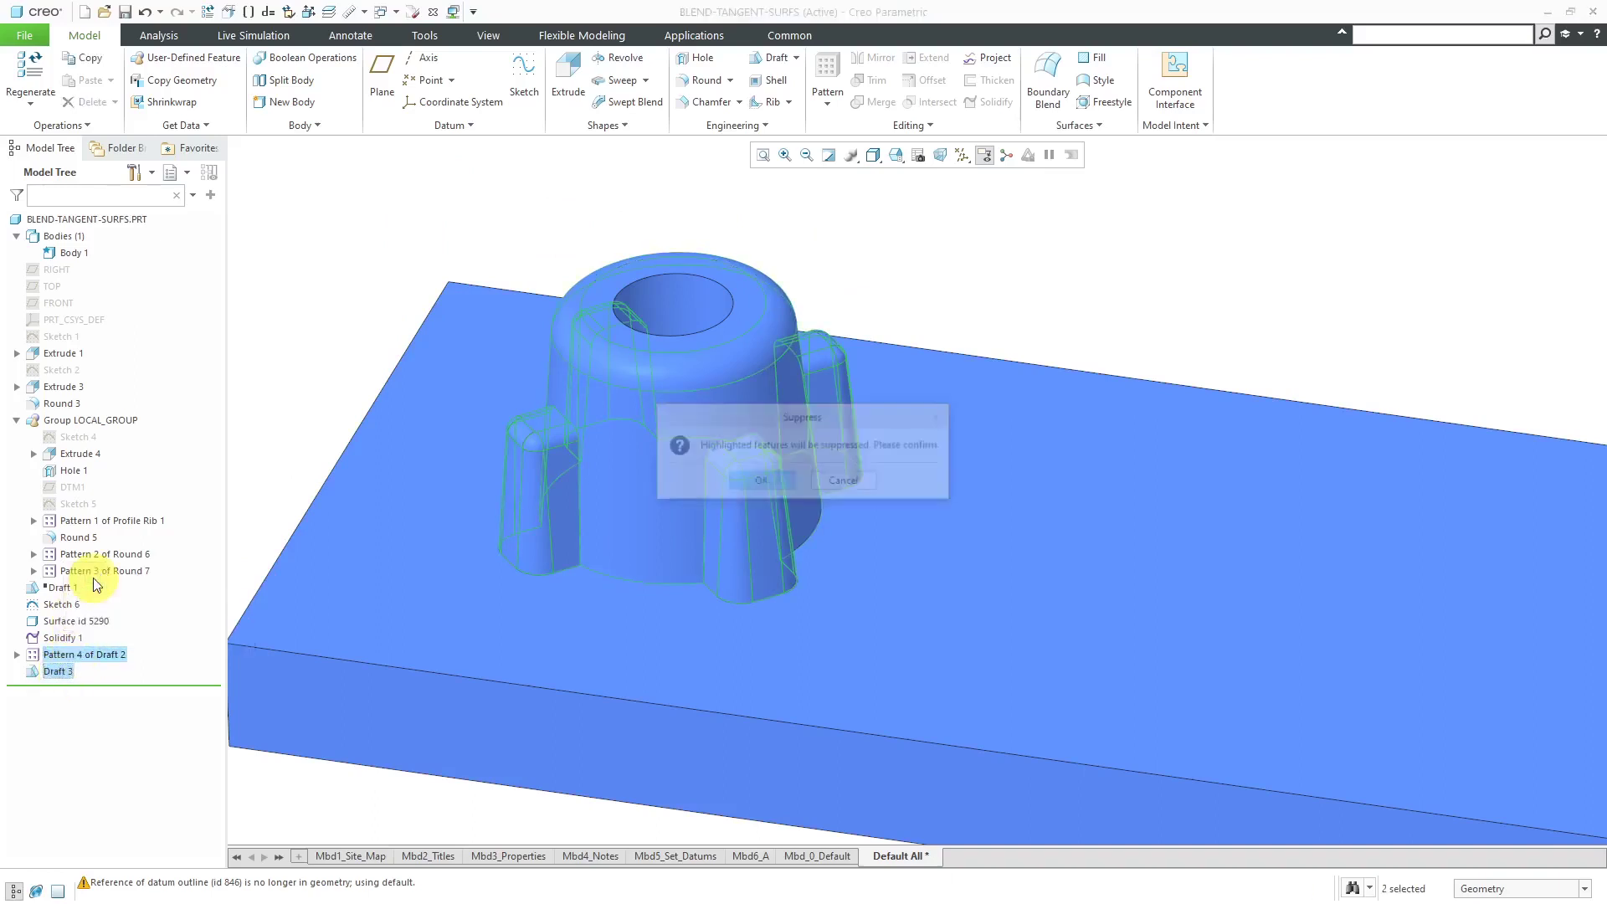
click(758, 482)
click(387, 323)
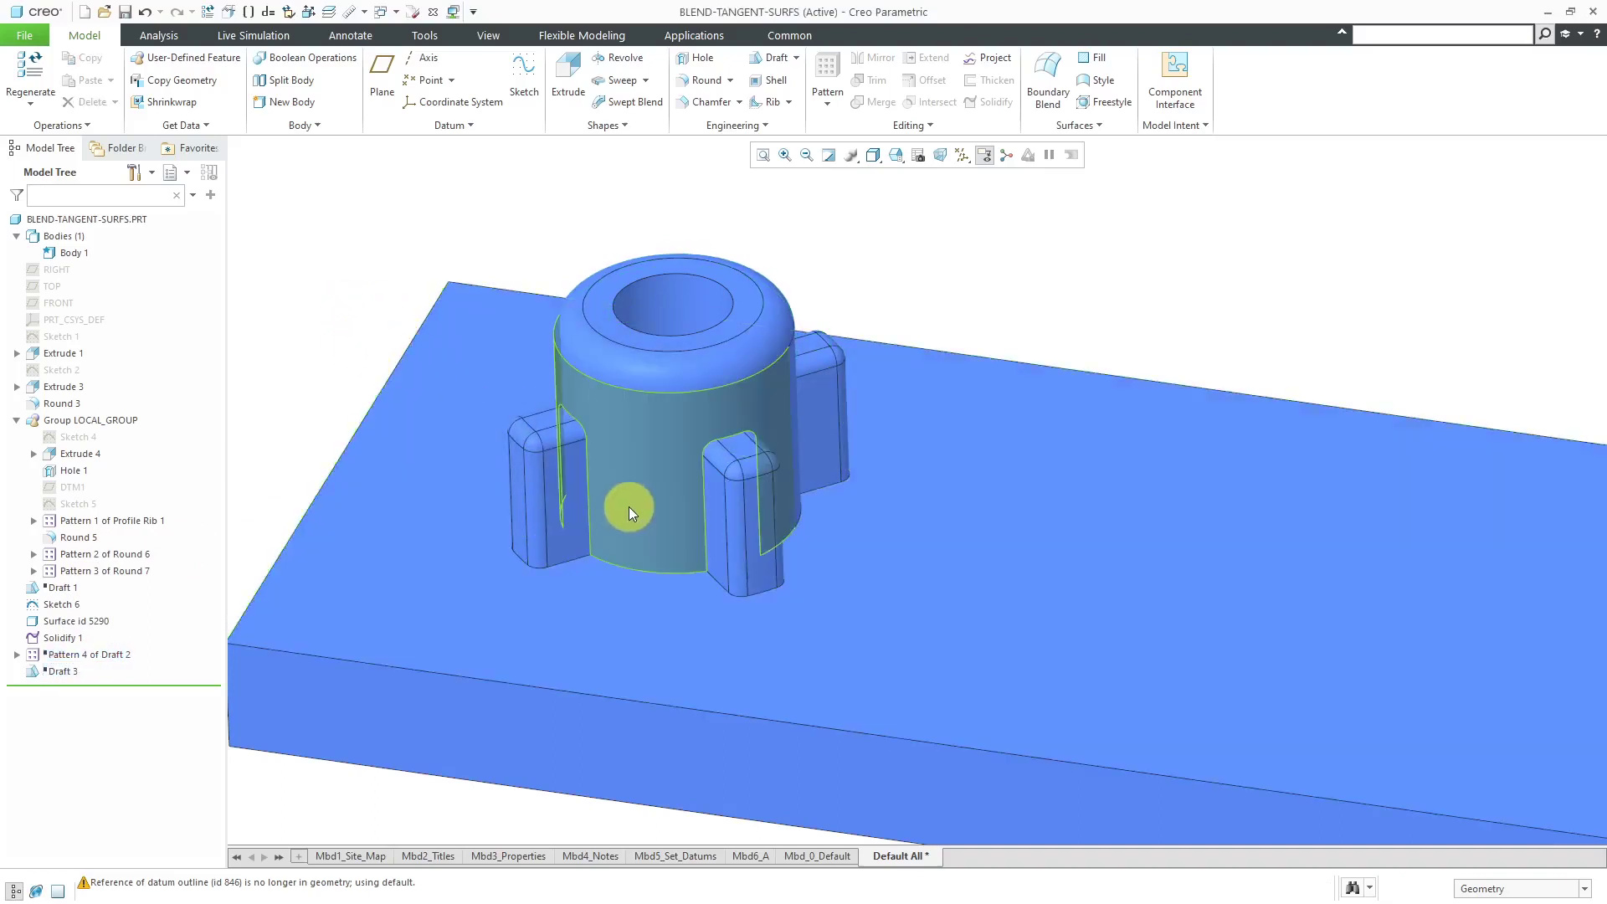
- Sketch a chain offset 0.25 outward from the front rib's base edges, reusing the previous sketch plane
mouse_move(628, 502)
middle_down()
mouse_move(592, 491)
mouse_move(633, 504)
middle_up()
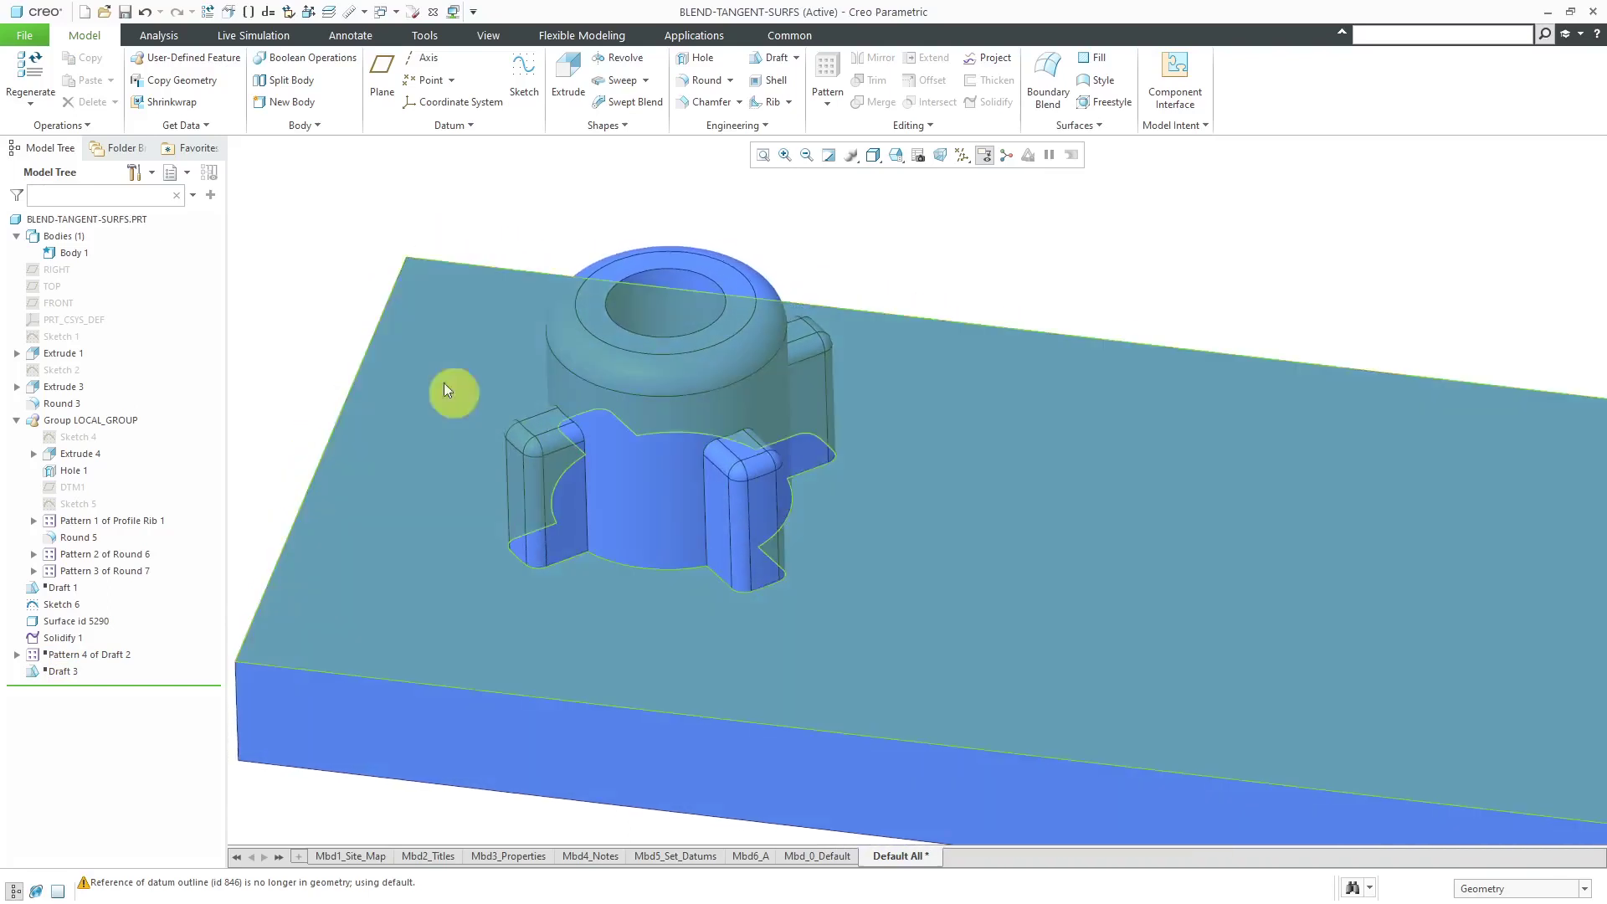
click(529, 92)
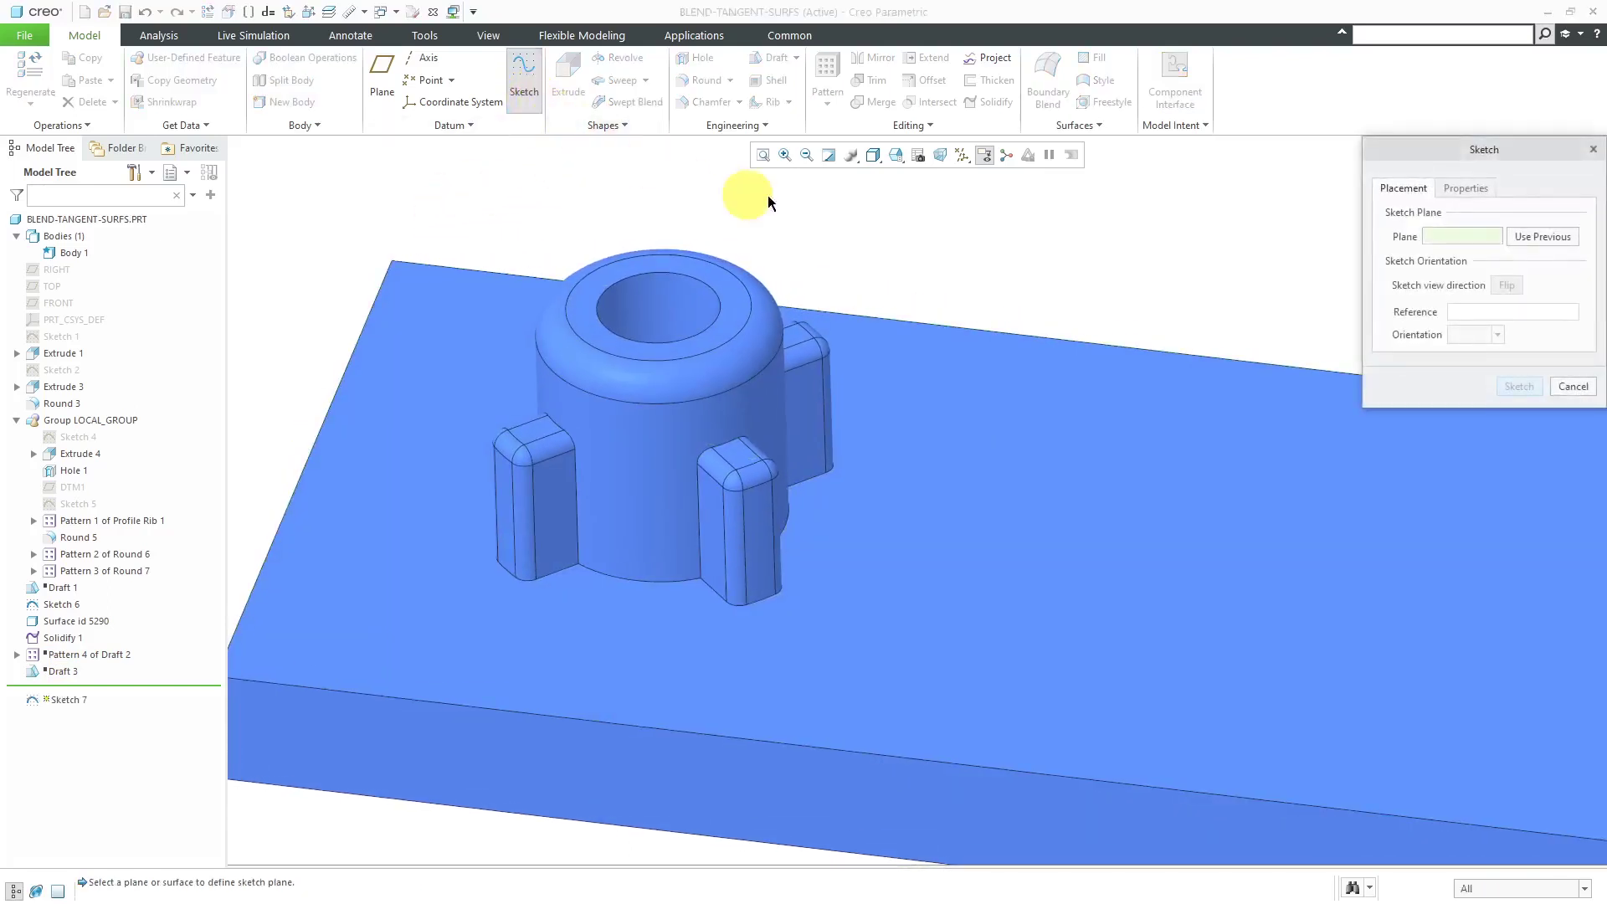
click(1547, 237)
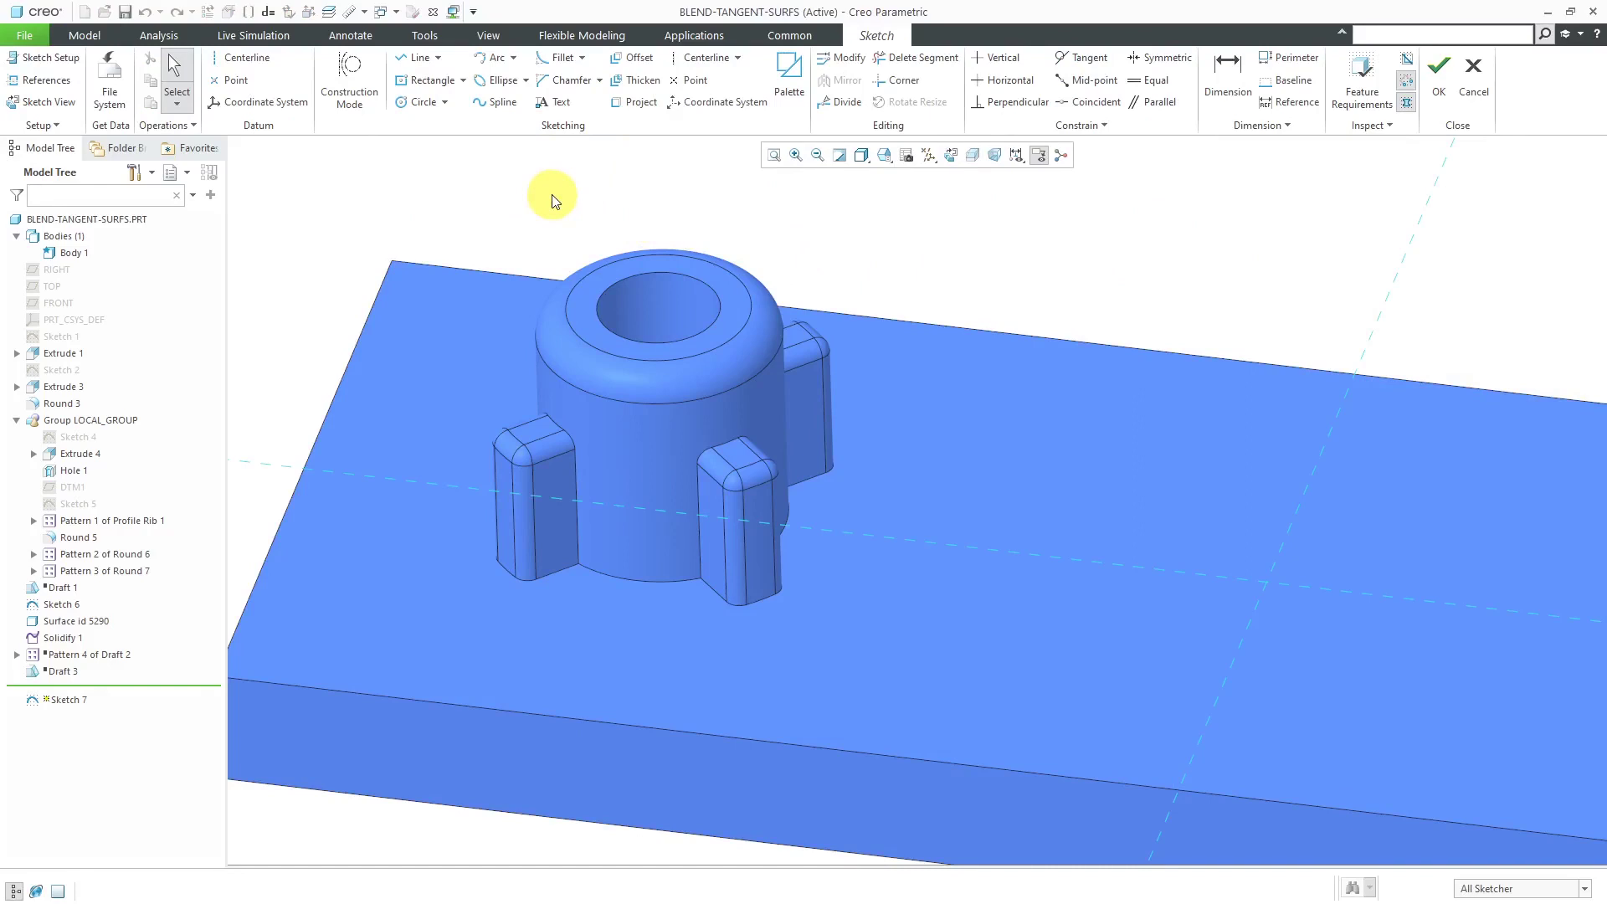
click(633, 58)
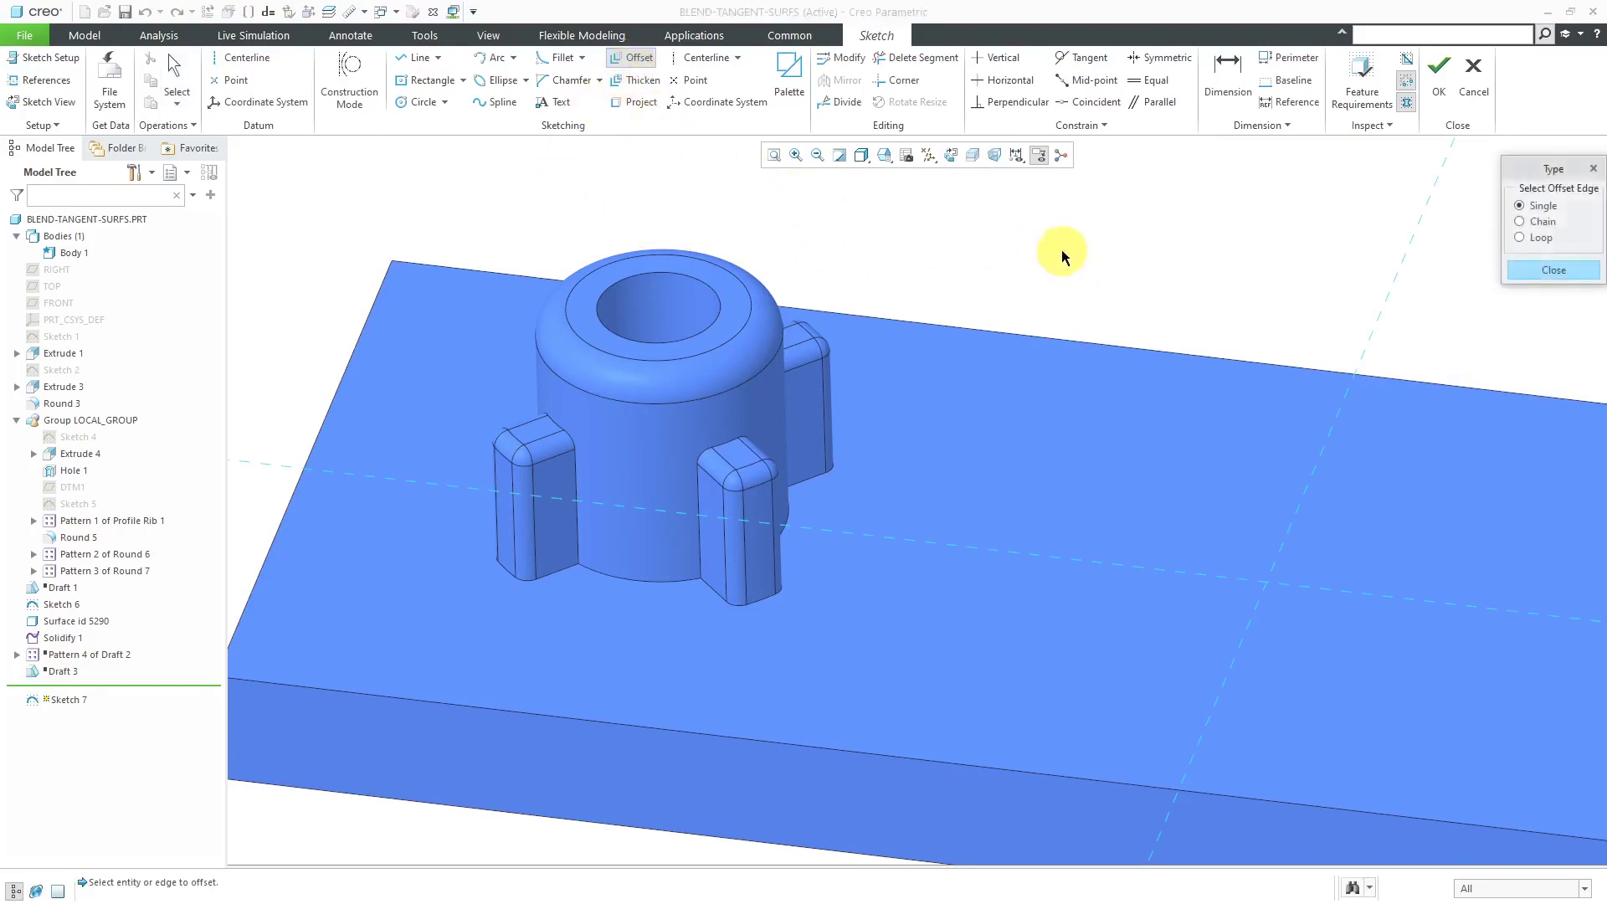
click(1542, 222)
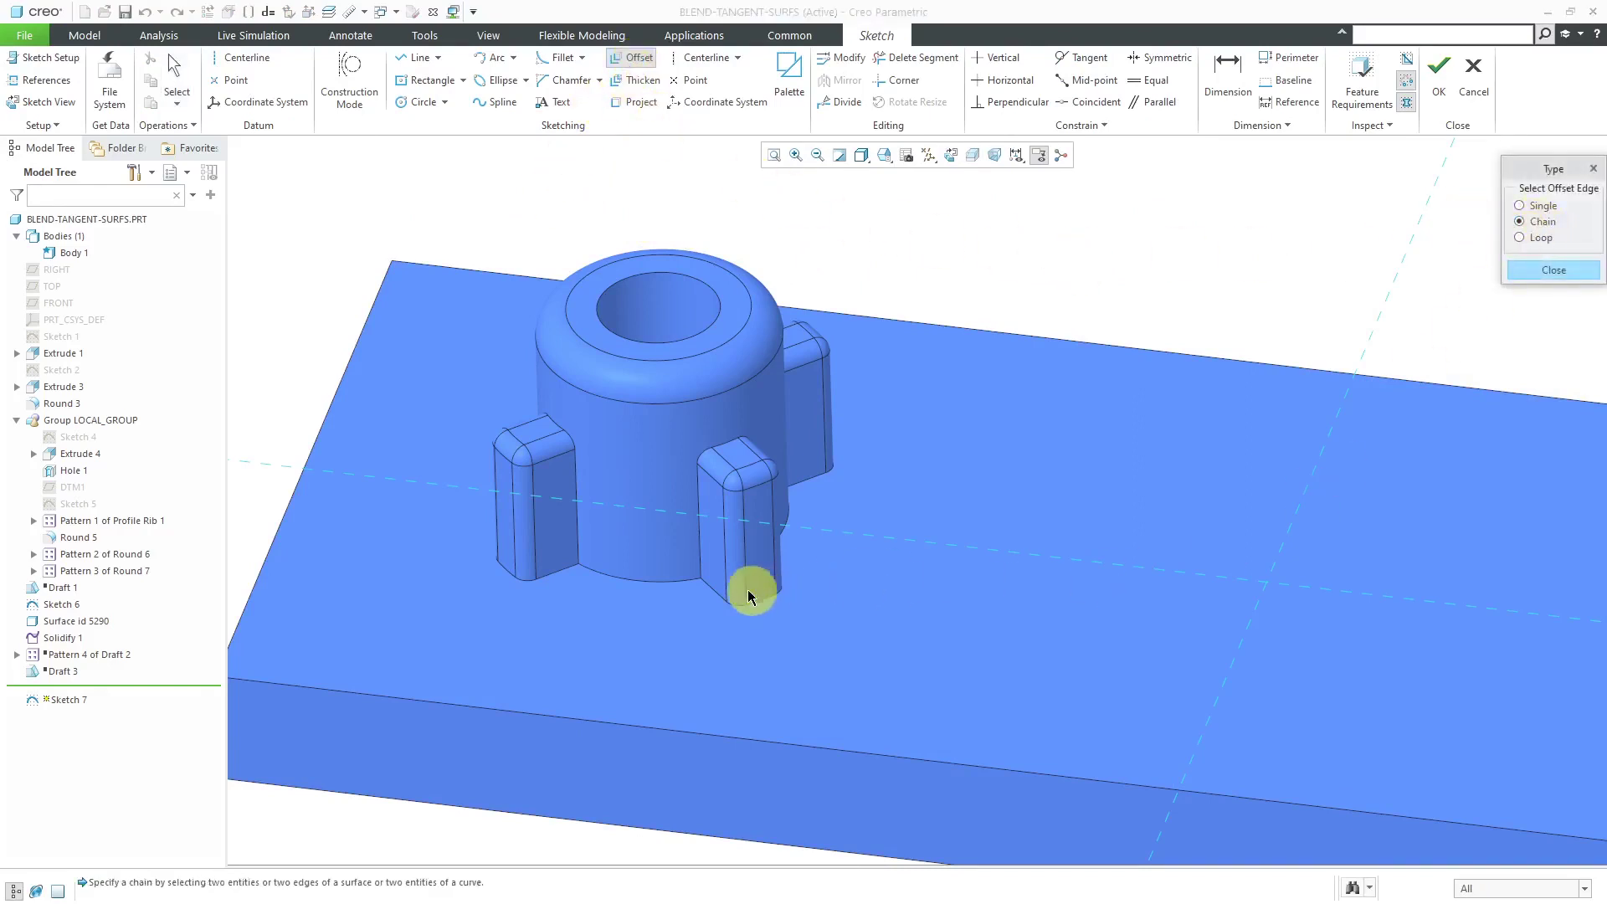
middle_drag(825, 584, 764, 610)
scroll(794, 572, down, 5)
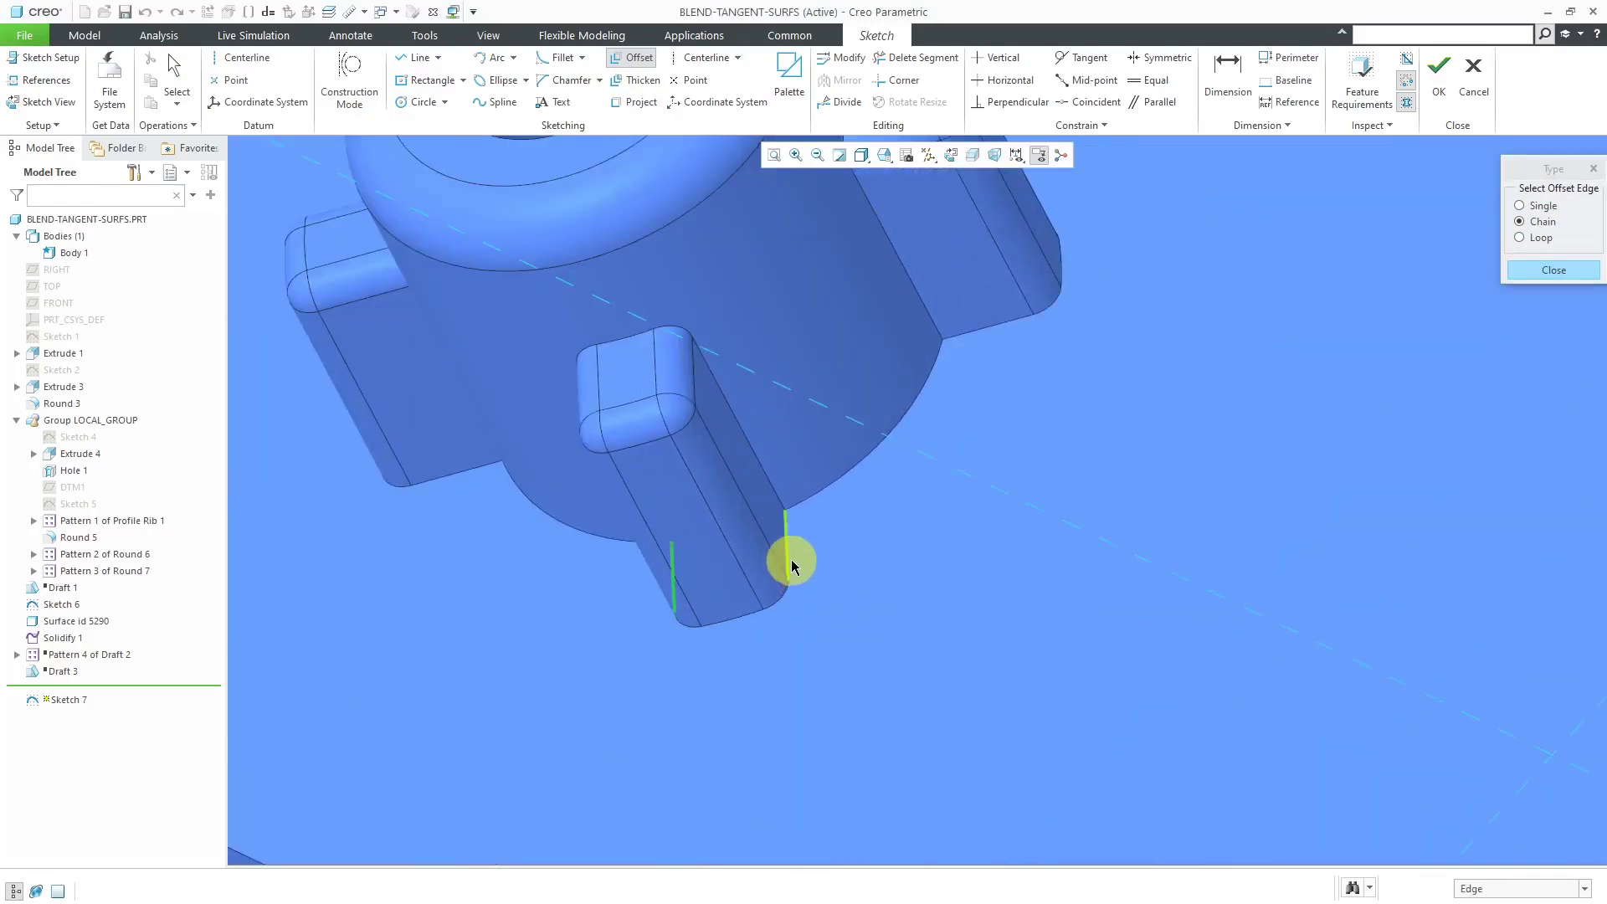
click(791, 564)
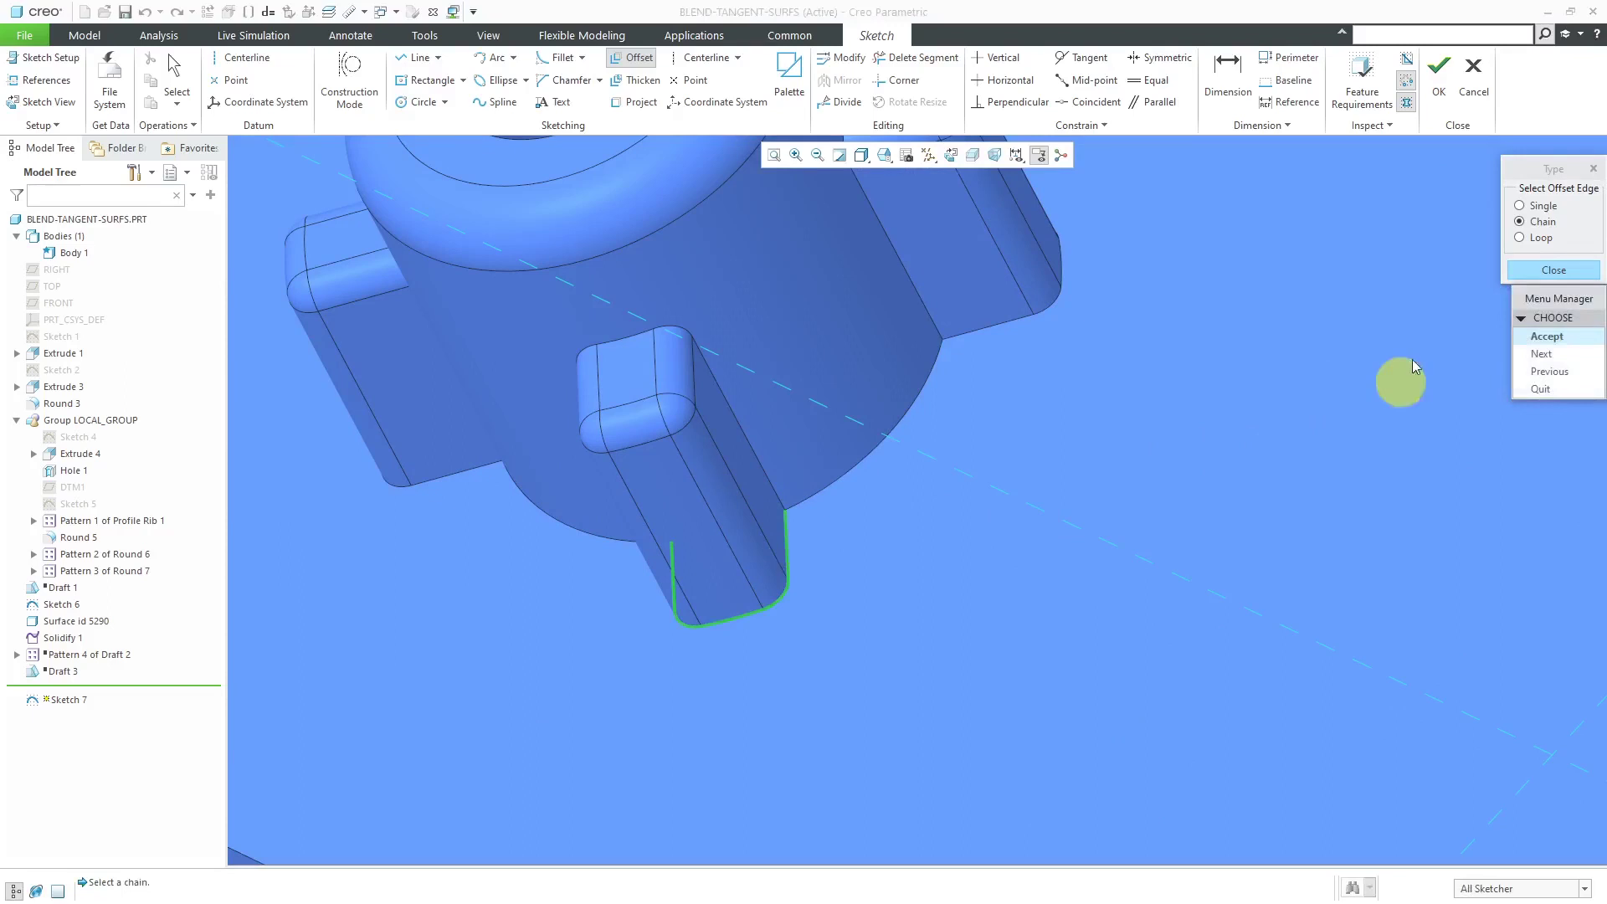
click(1543, 338)
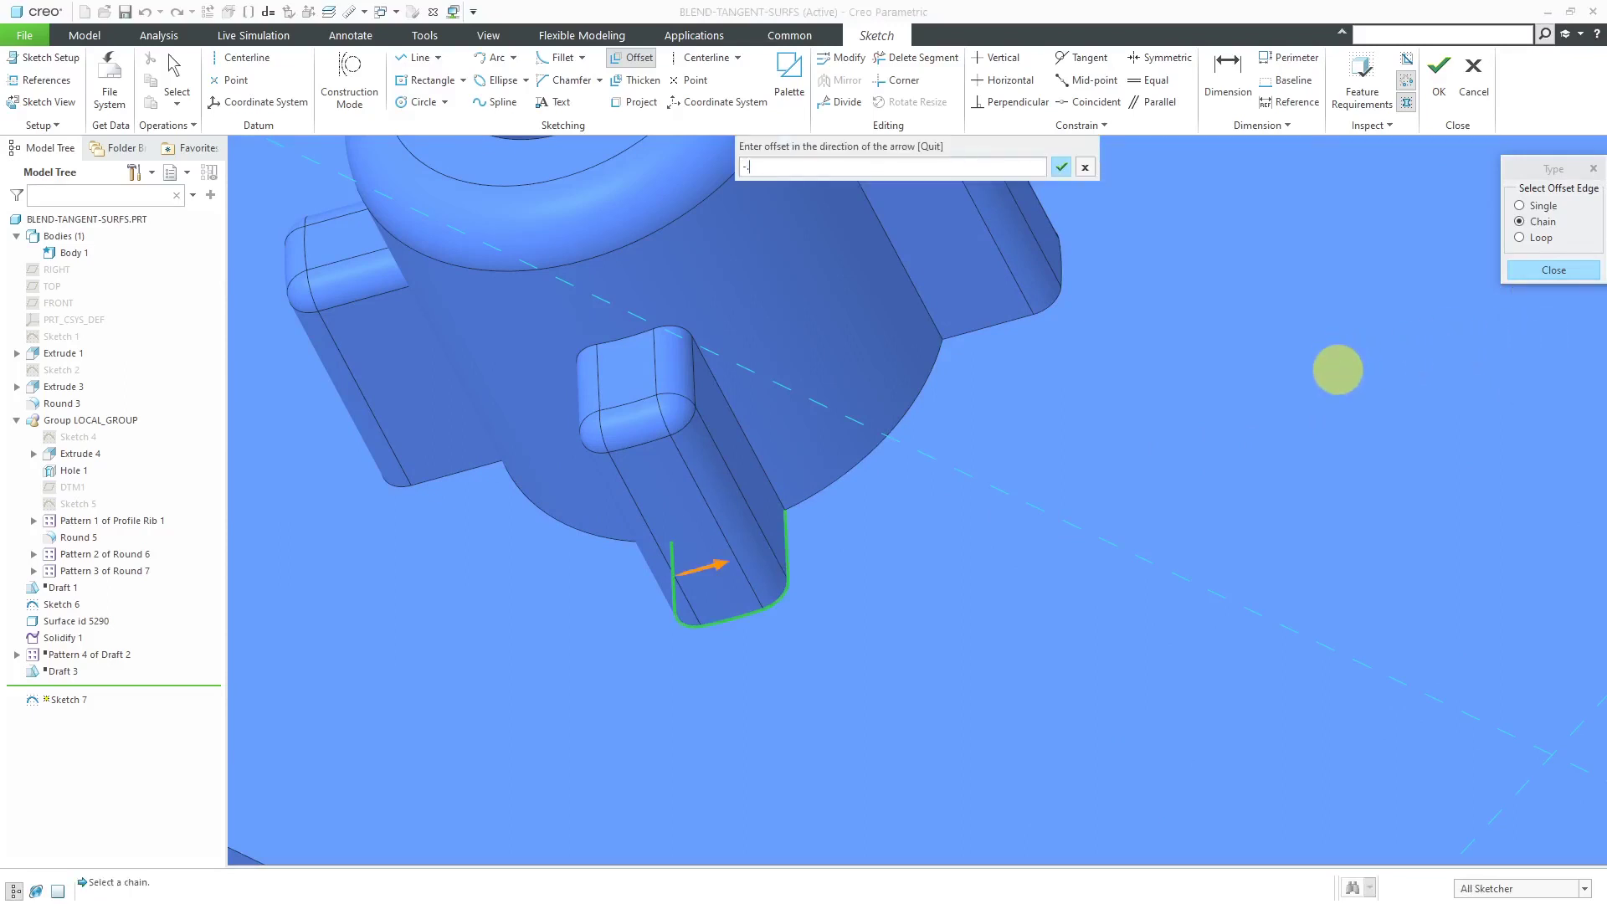
key(Return)
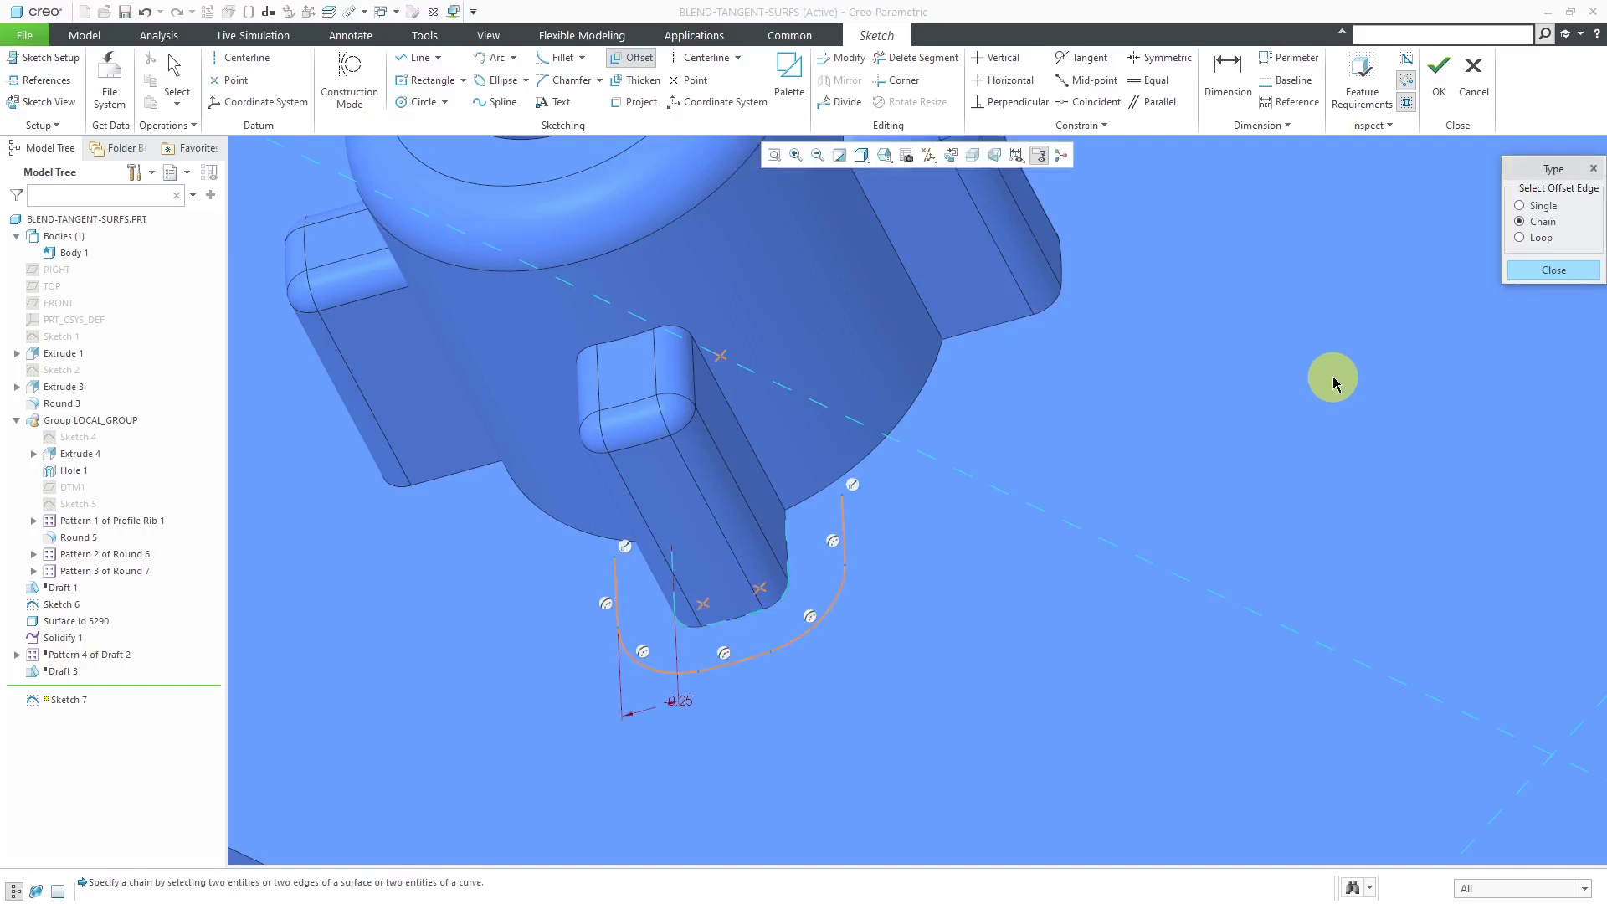
click(1531, 270)
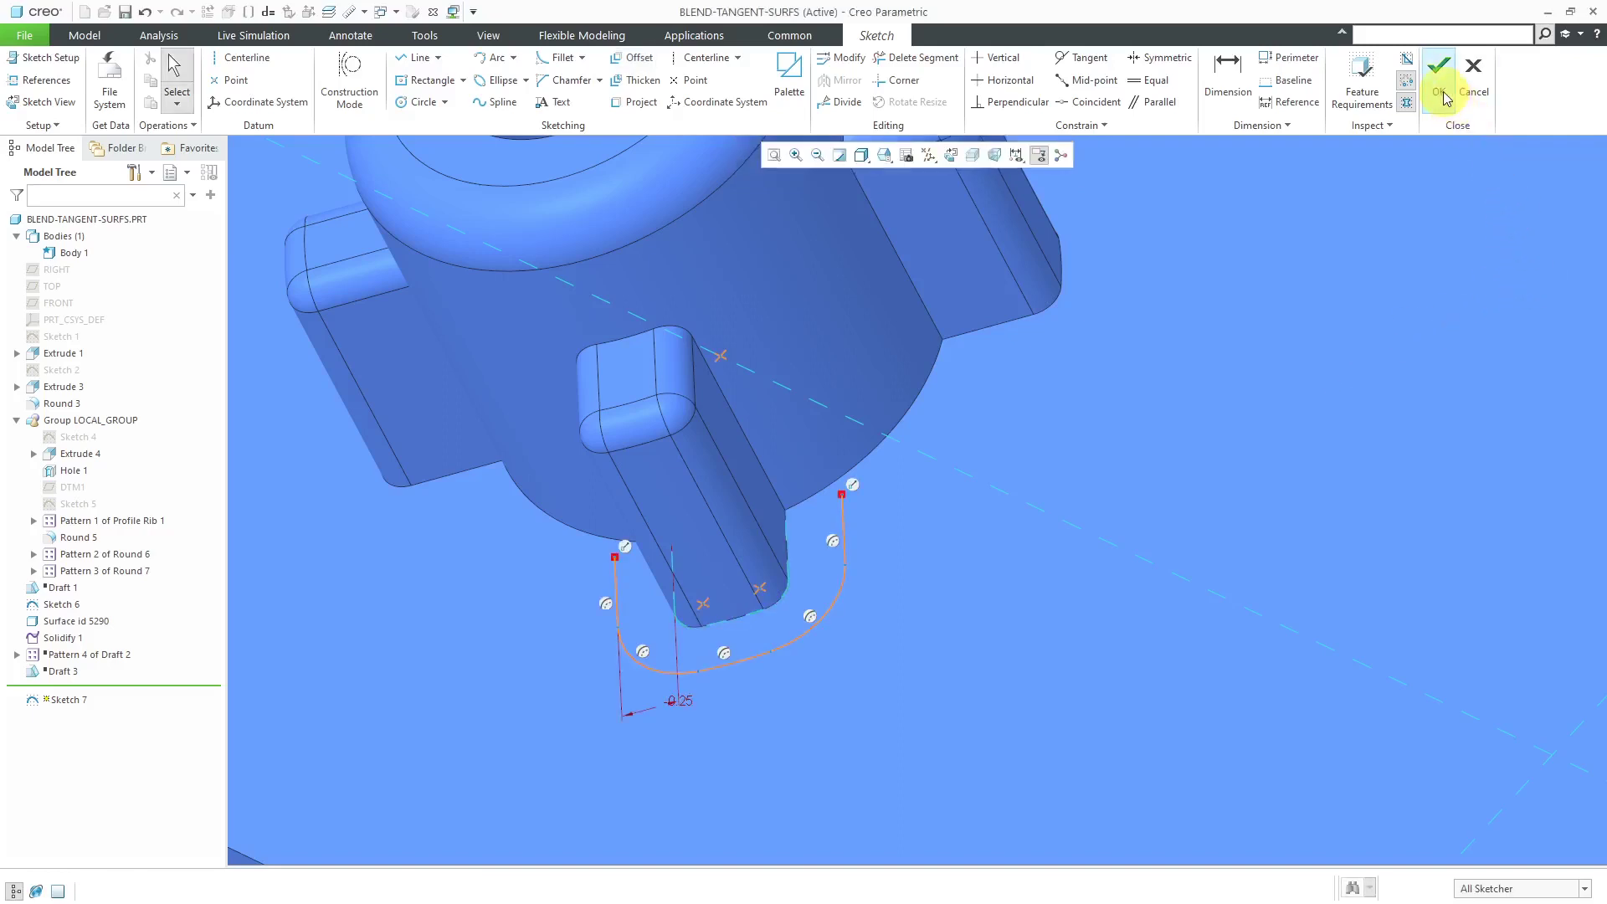
click(1443, 99)
- Start another sketch on the previous sketch plane and add the hollow boss's outer cylindrical surface as a reference
mouse_move(893, 670)
middle_down()
mouse_move(926, 592)
mouse_move(959, 610)
mouse_move(940, 627)
middle_up()
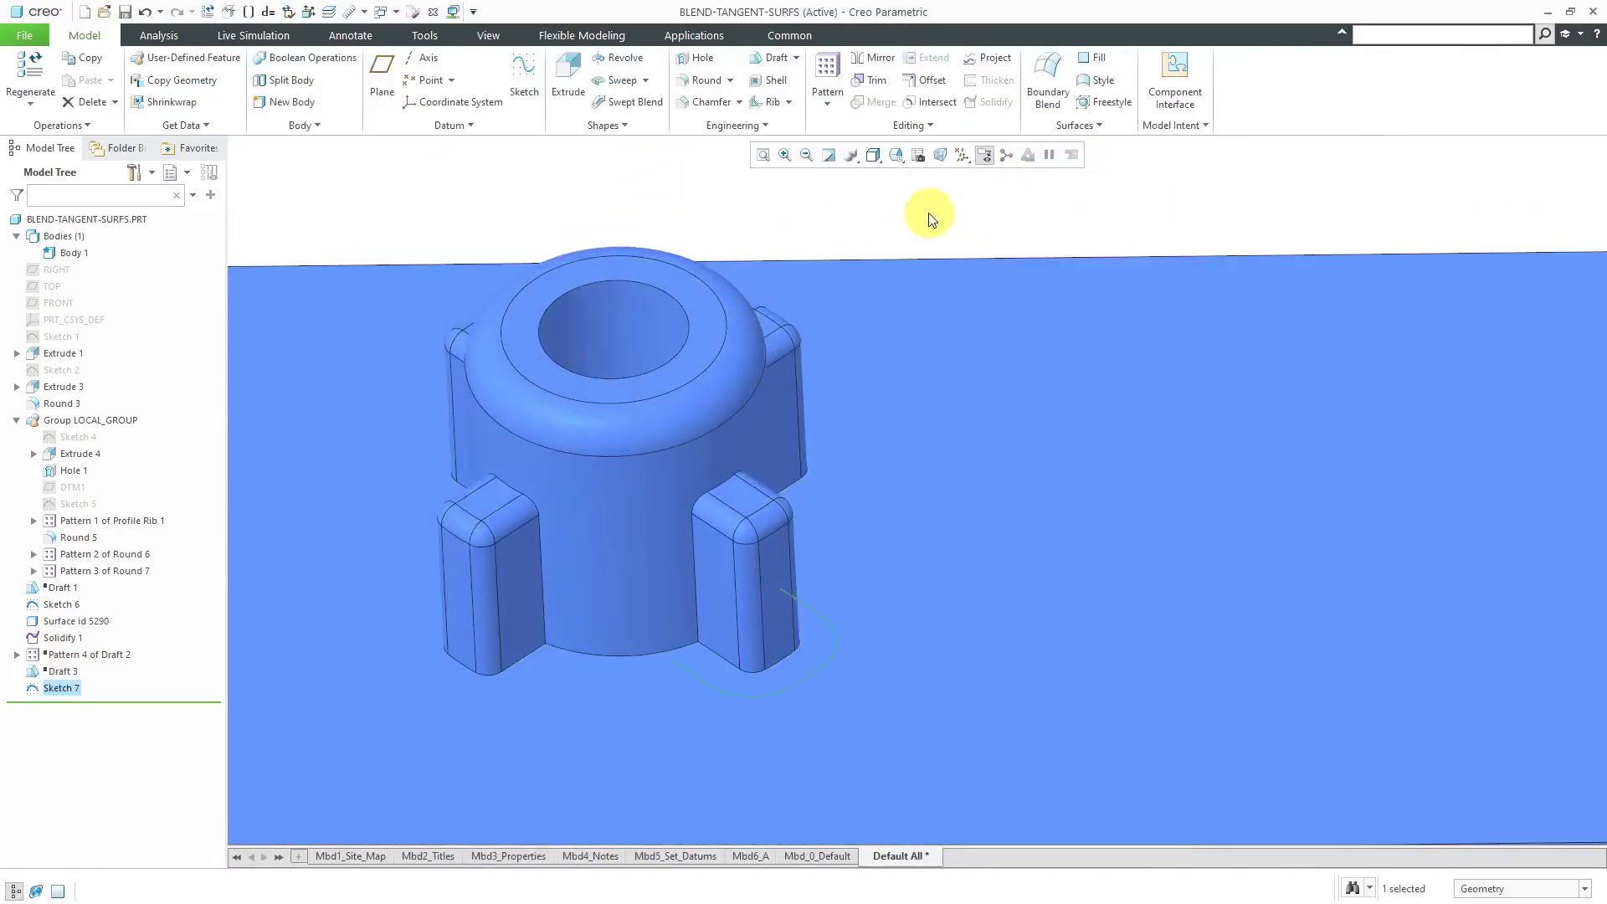
click(524, 84)
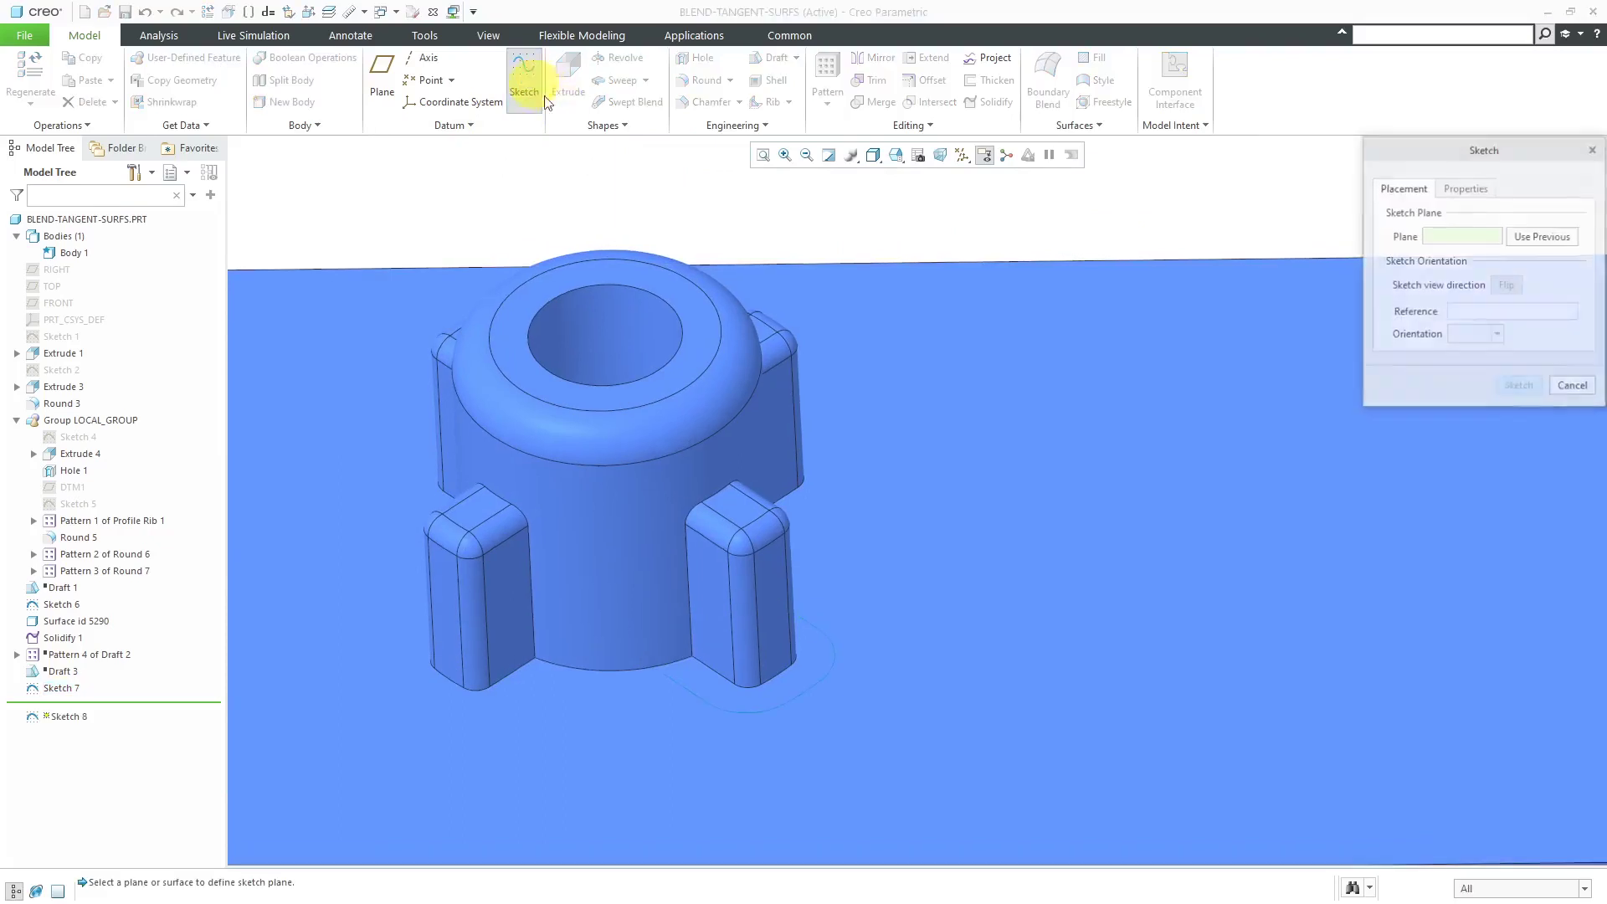
click(1530, 235)
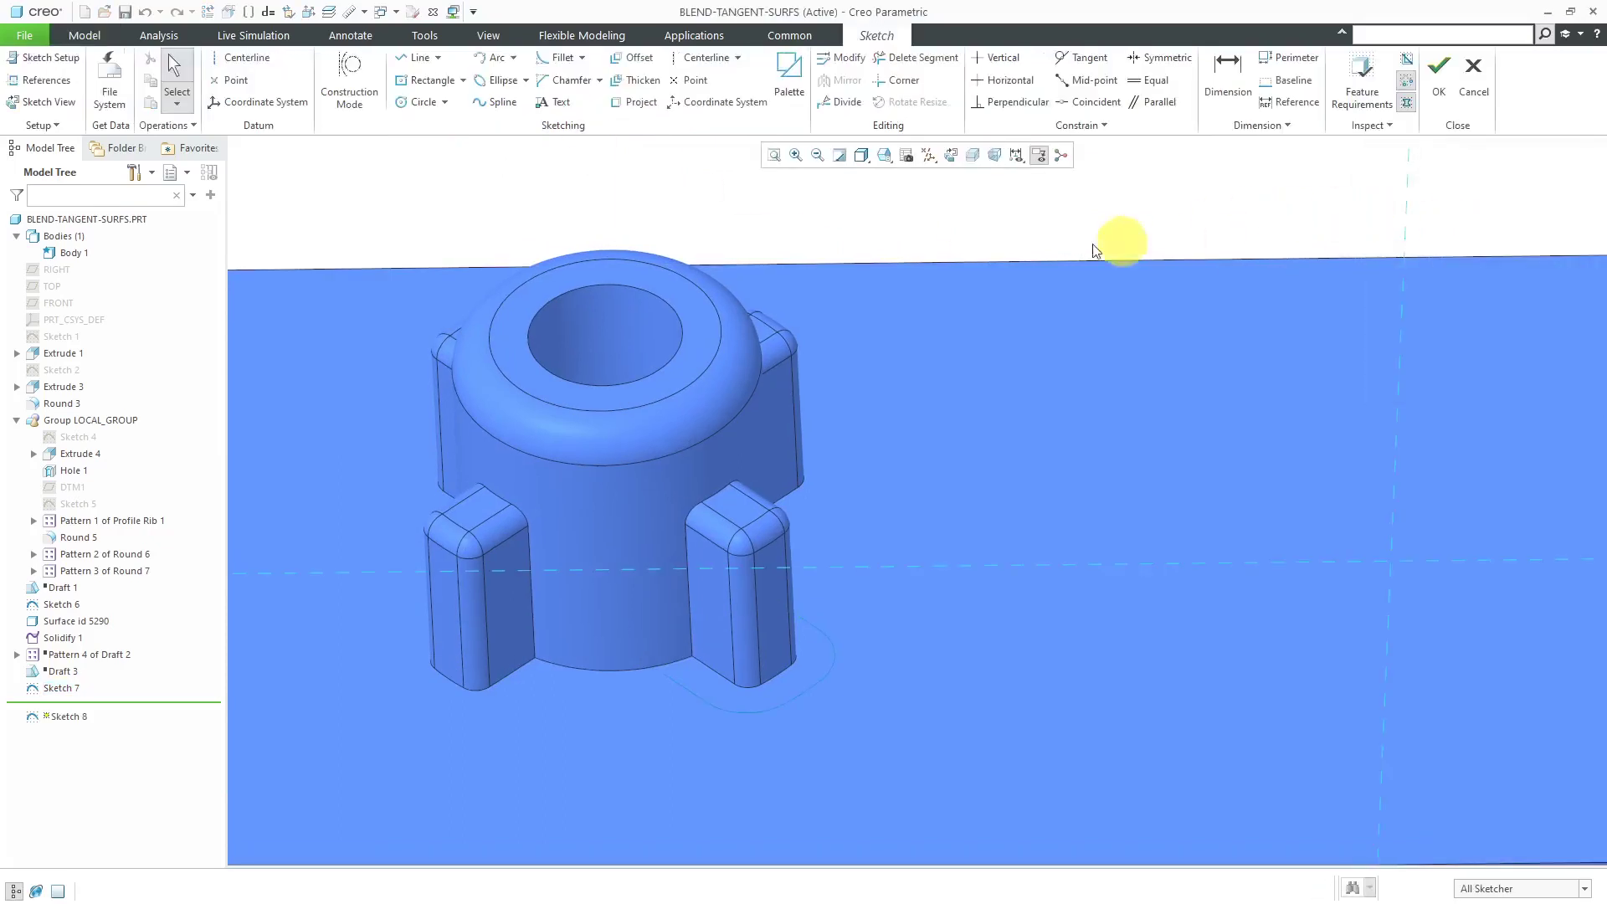
right_click(982, 241)
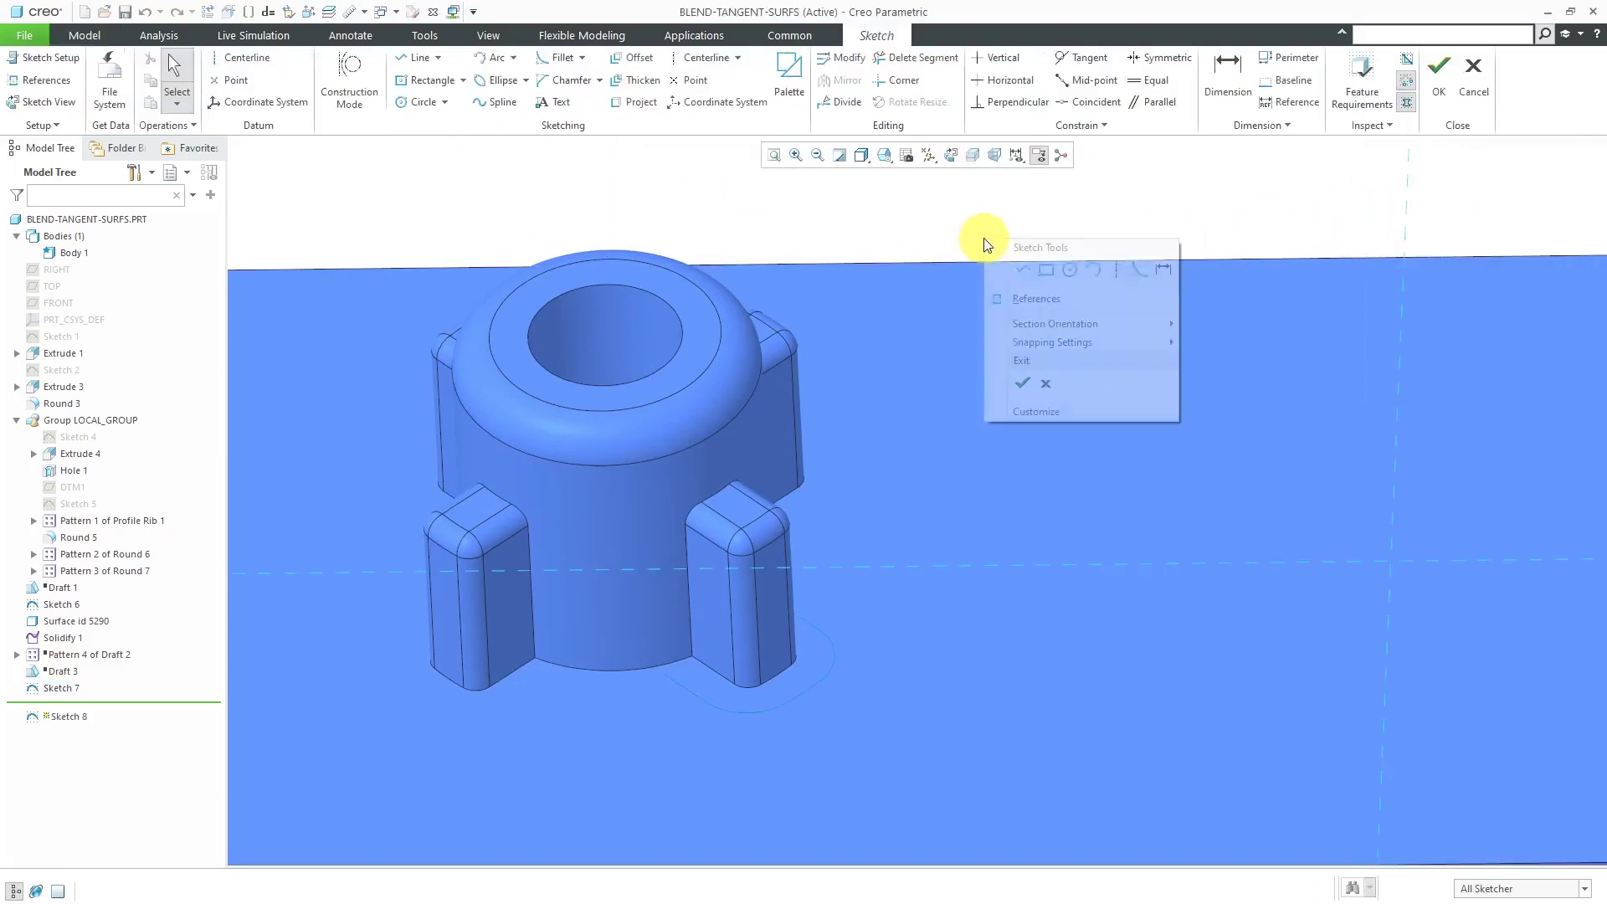
click(1051, 298)
click(701, 460)
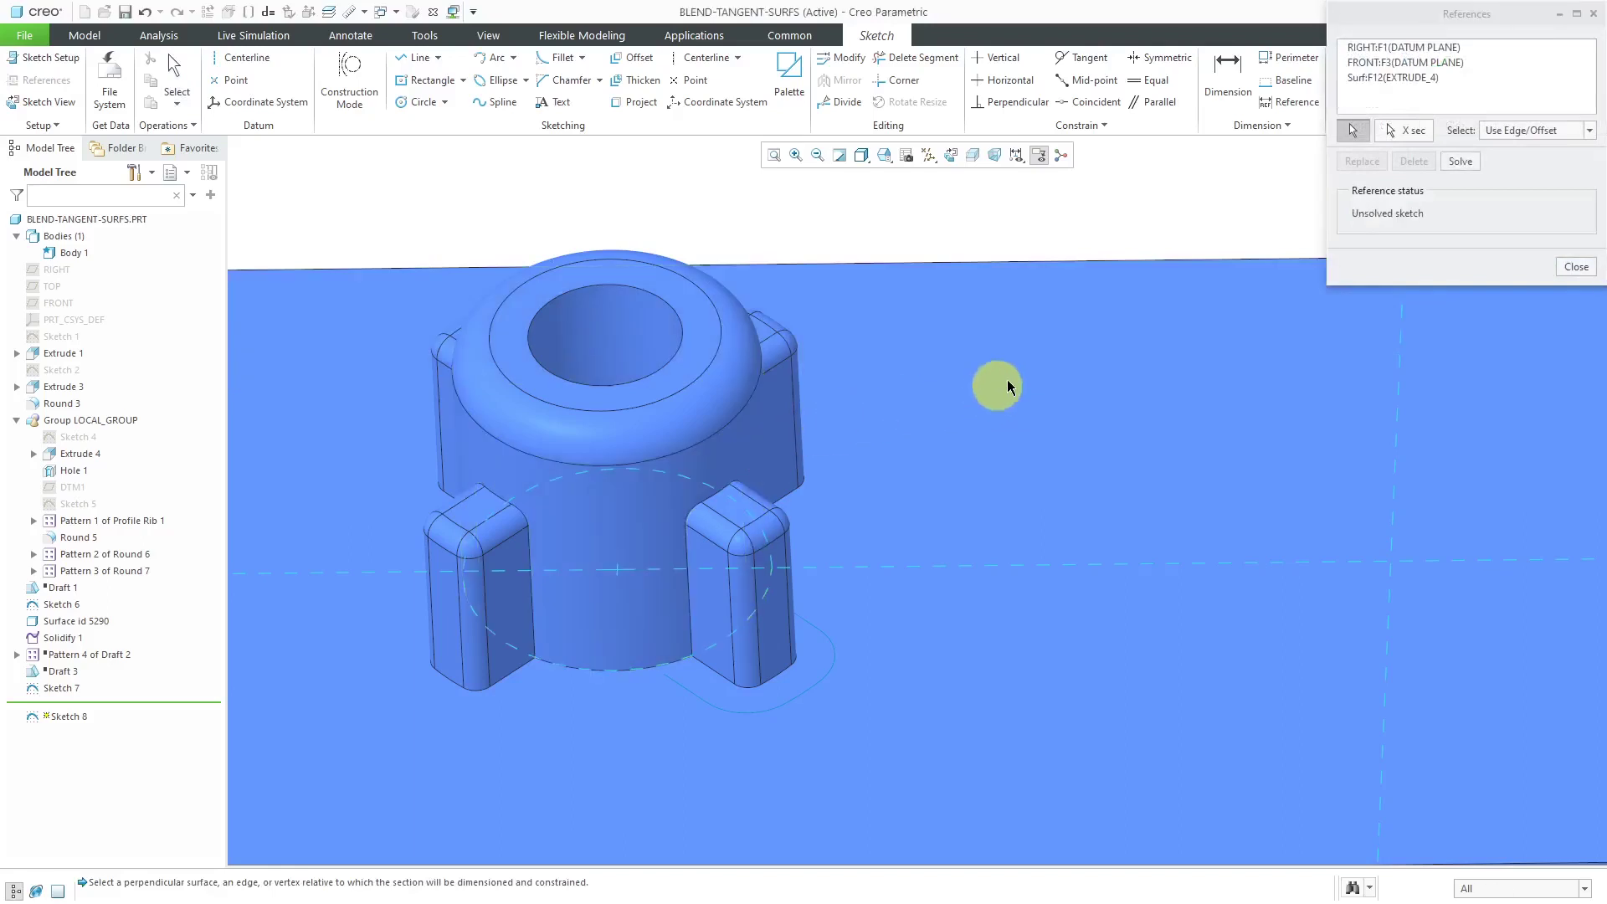
click(1478, 163)
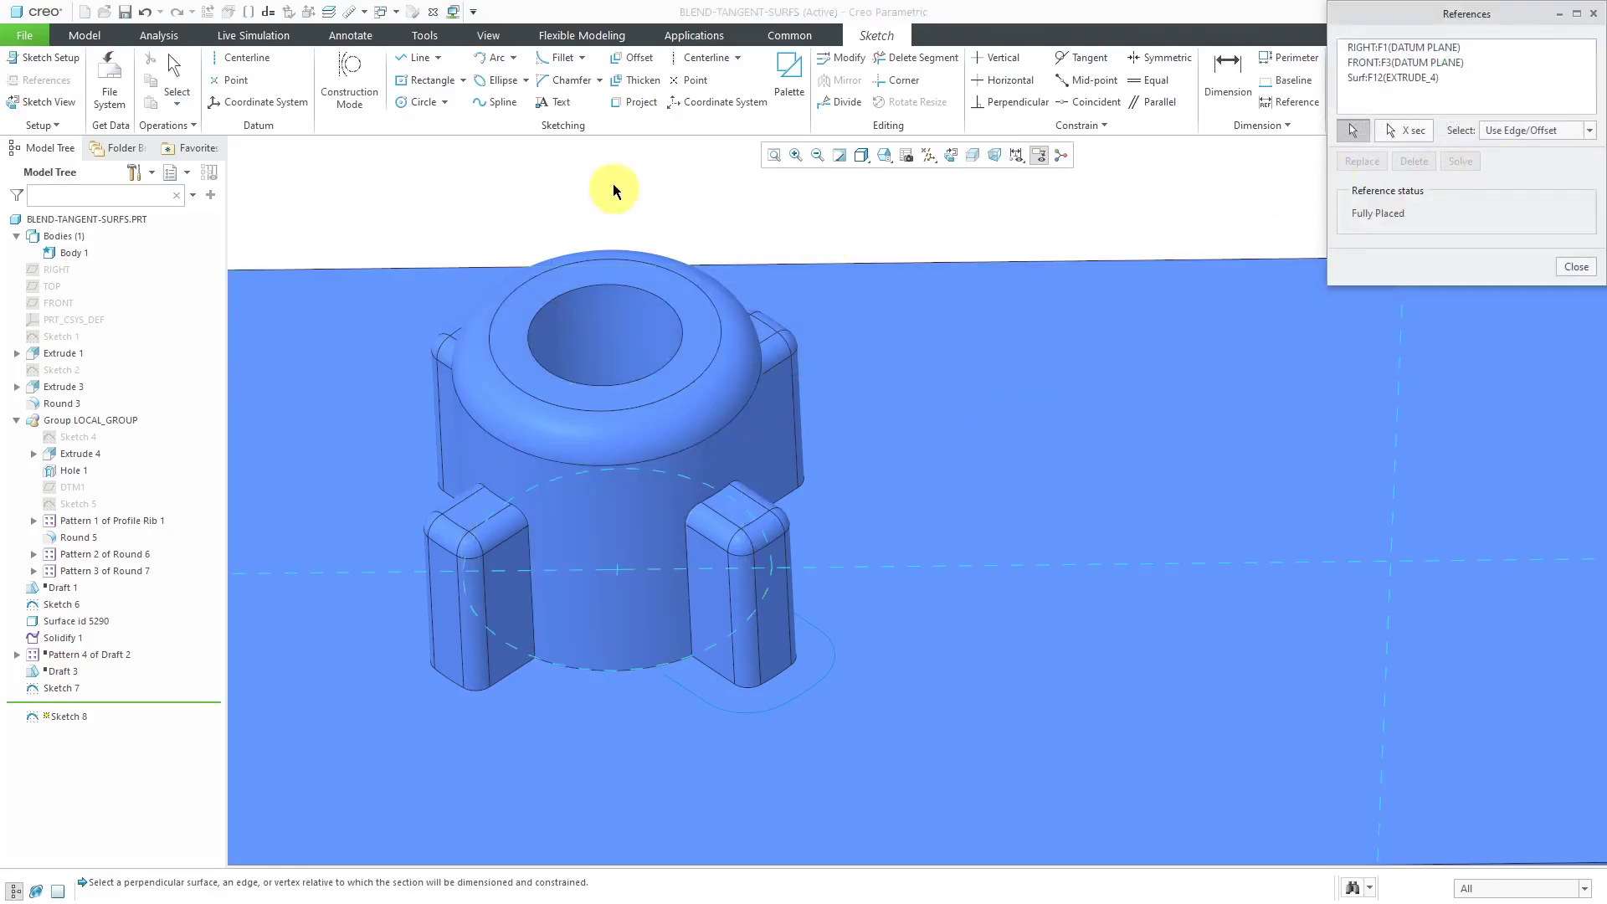
- Sketch a circle concentric with the hollow boss, dimension it 0.25 outside the boss's outer surface, and finish the sketch
click(421, 102)
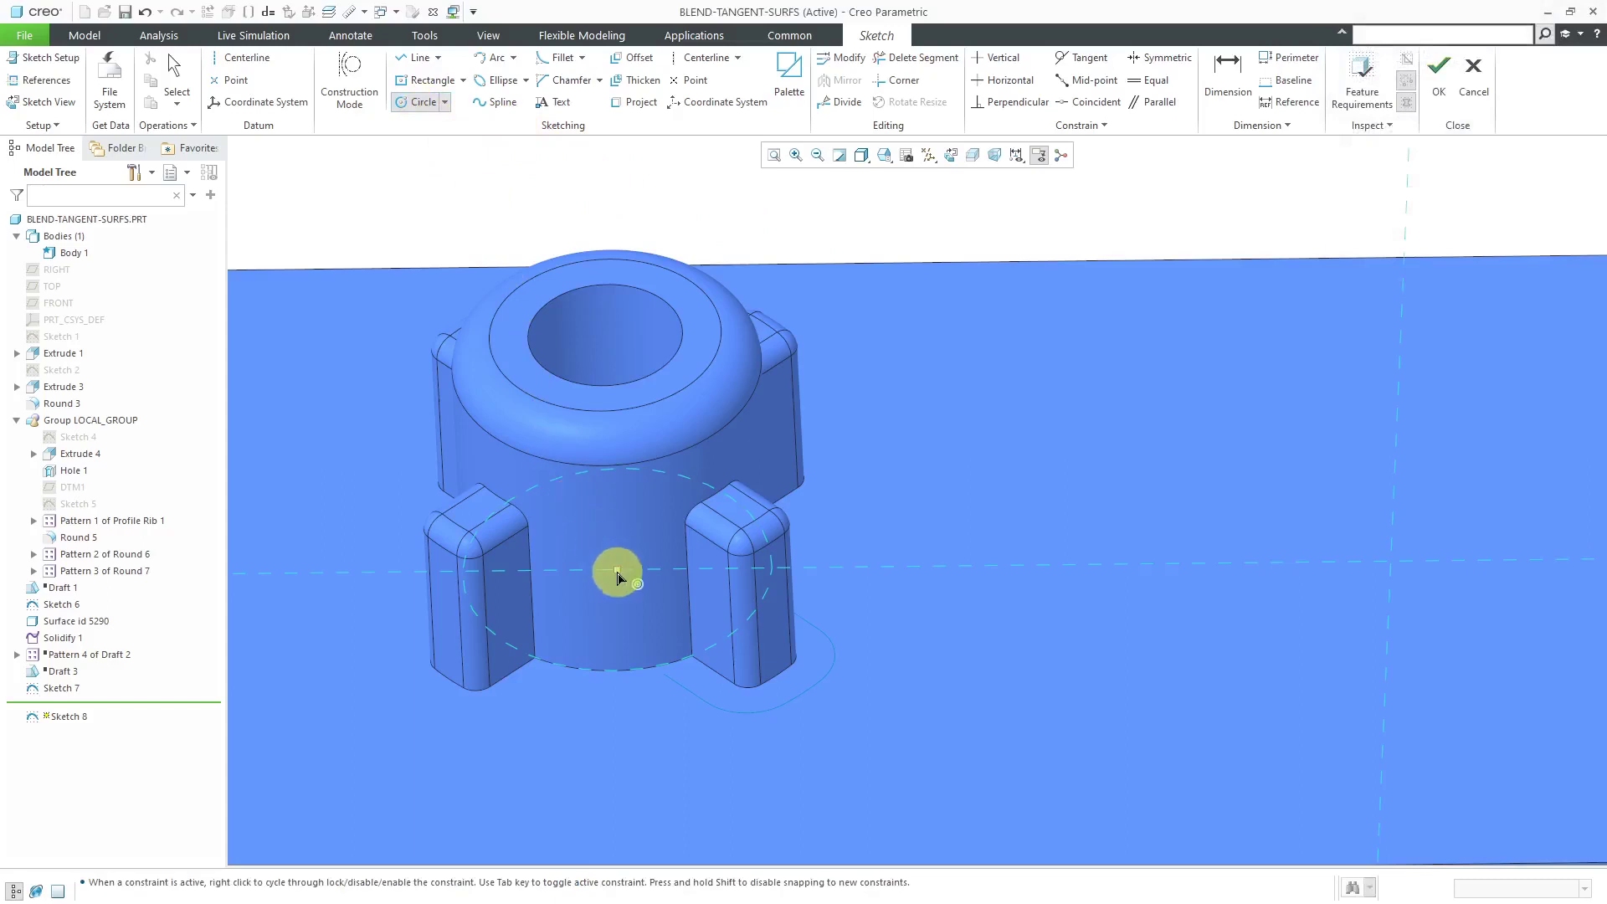
drag(616, 570, 733, 669)
middle_click(931, 239)
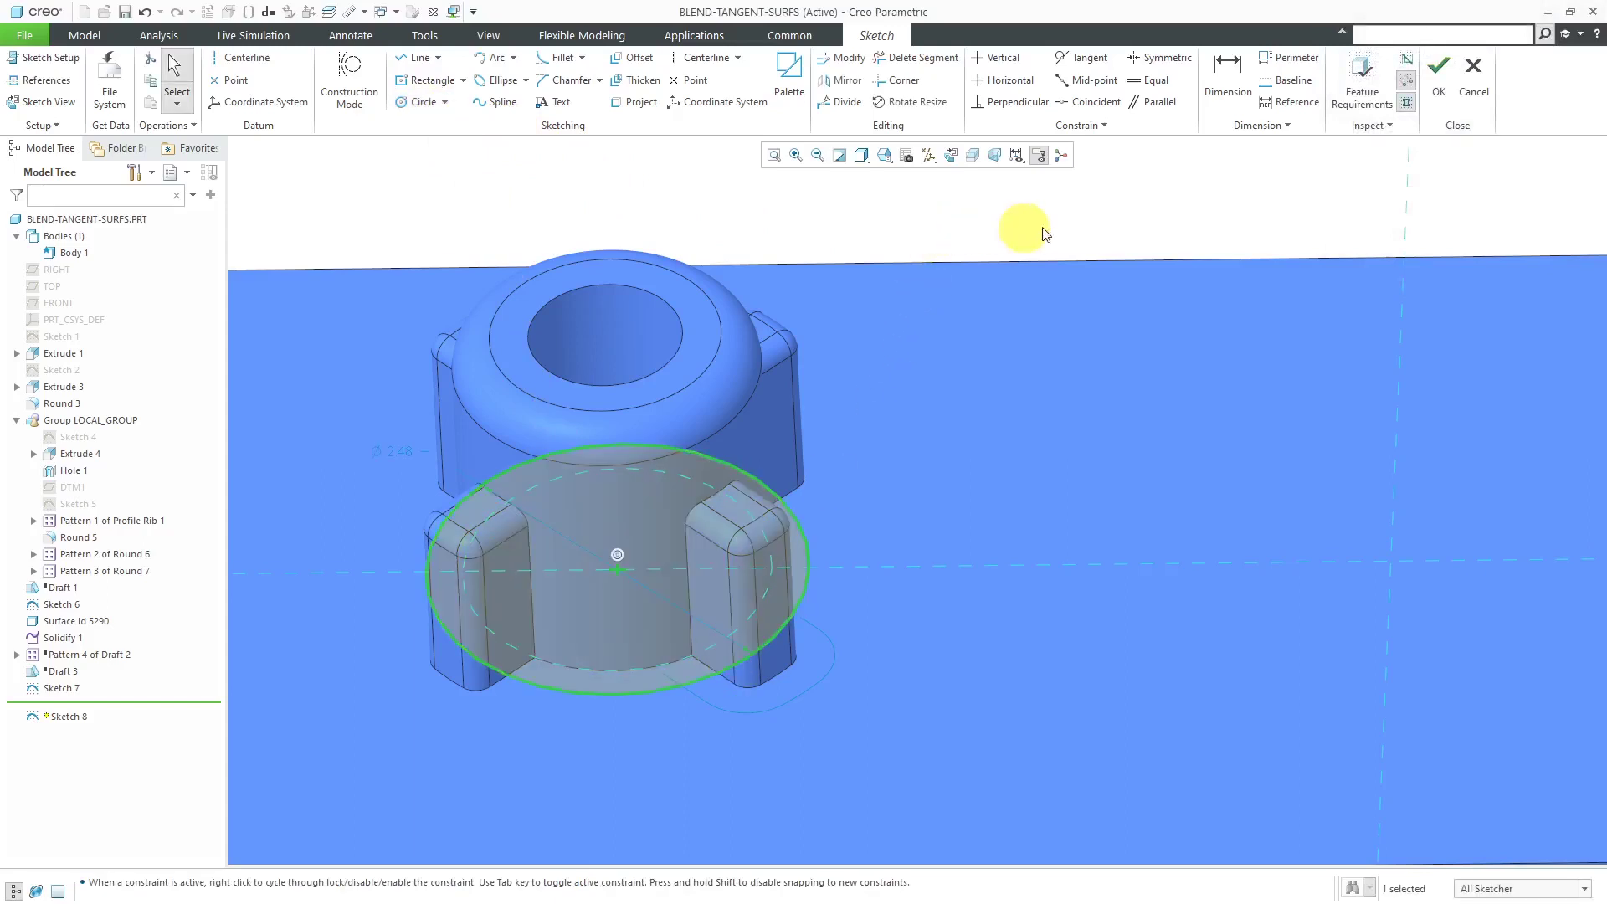
click(1224, 89)
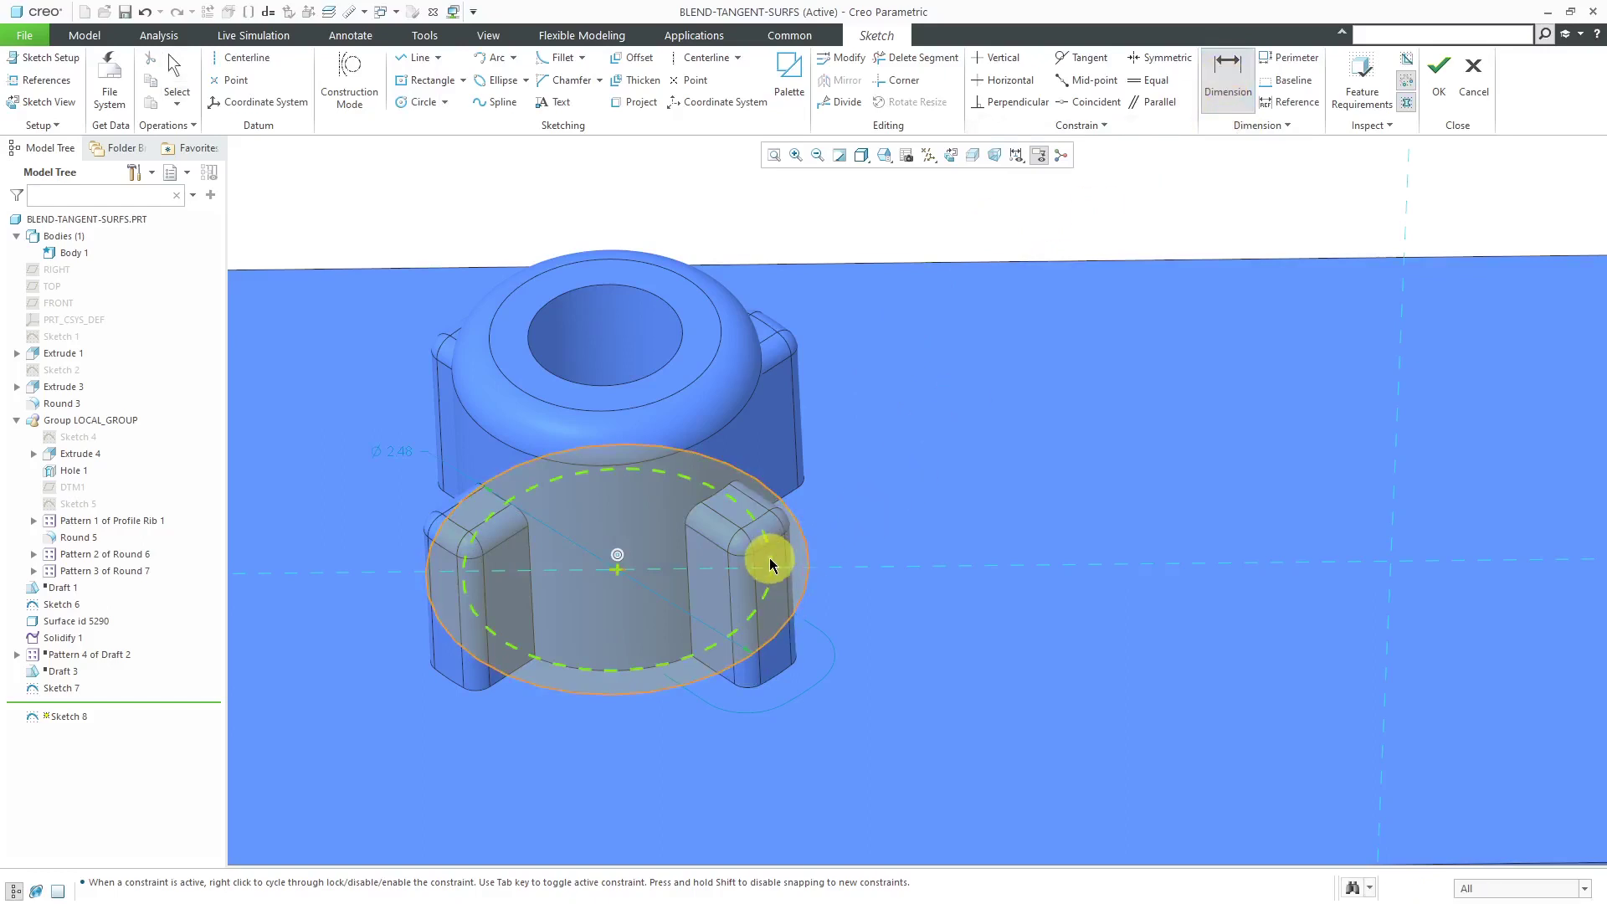
click(806, 557)
middle_click(867, 529)
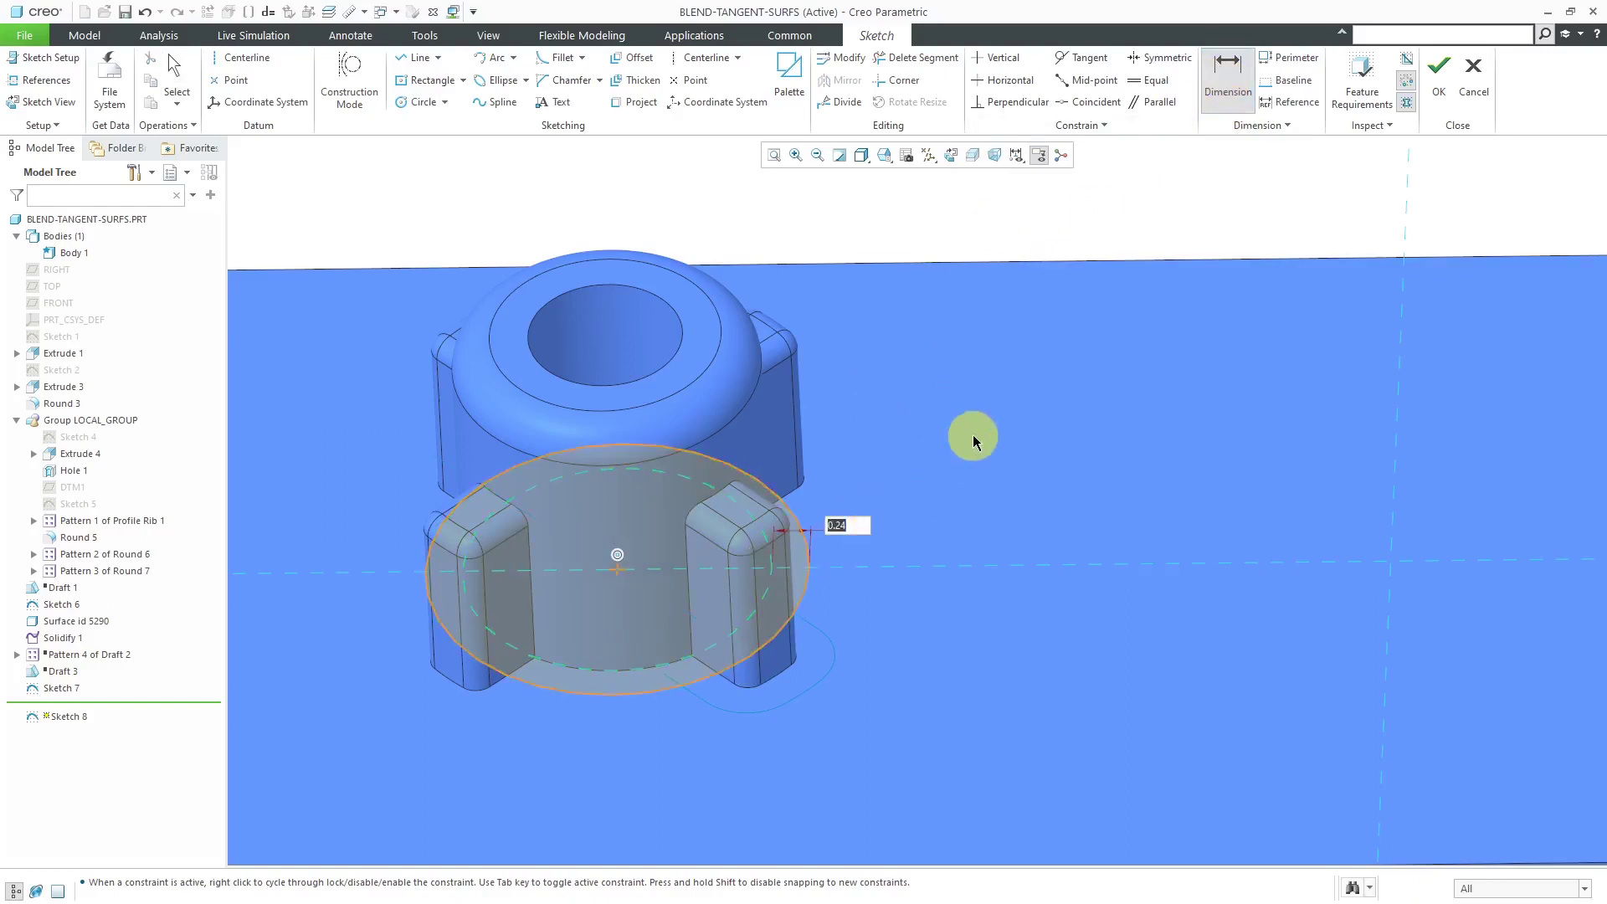
text(.25)
key(Return)
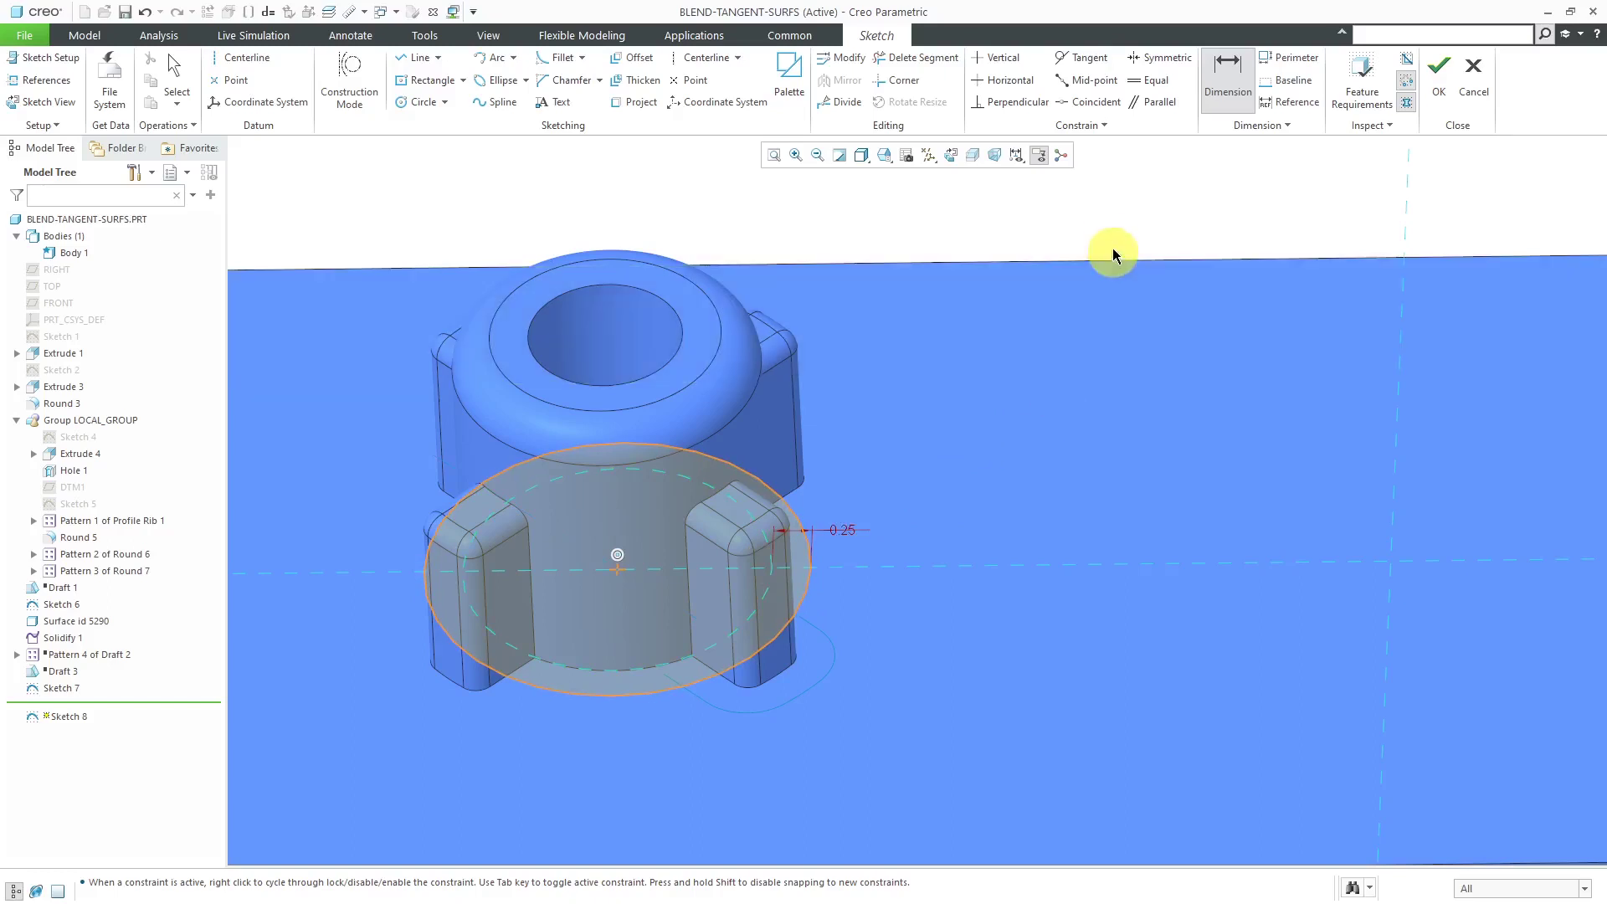
middle_click(1110, 244)
right_click(1111, 244)
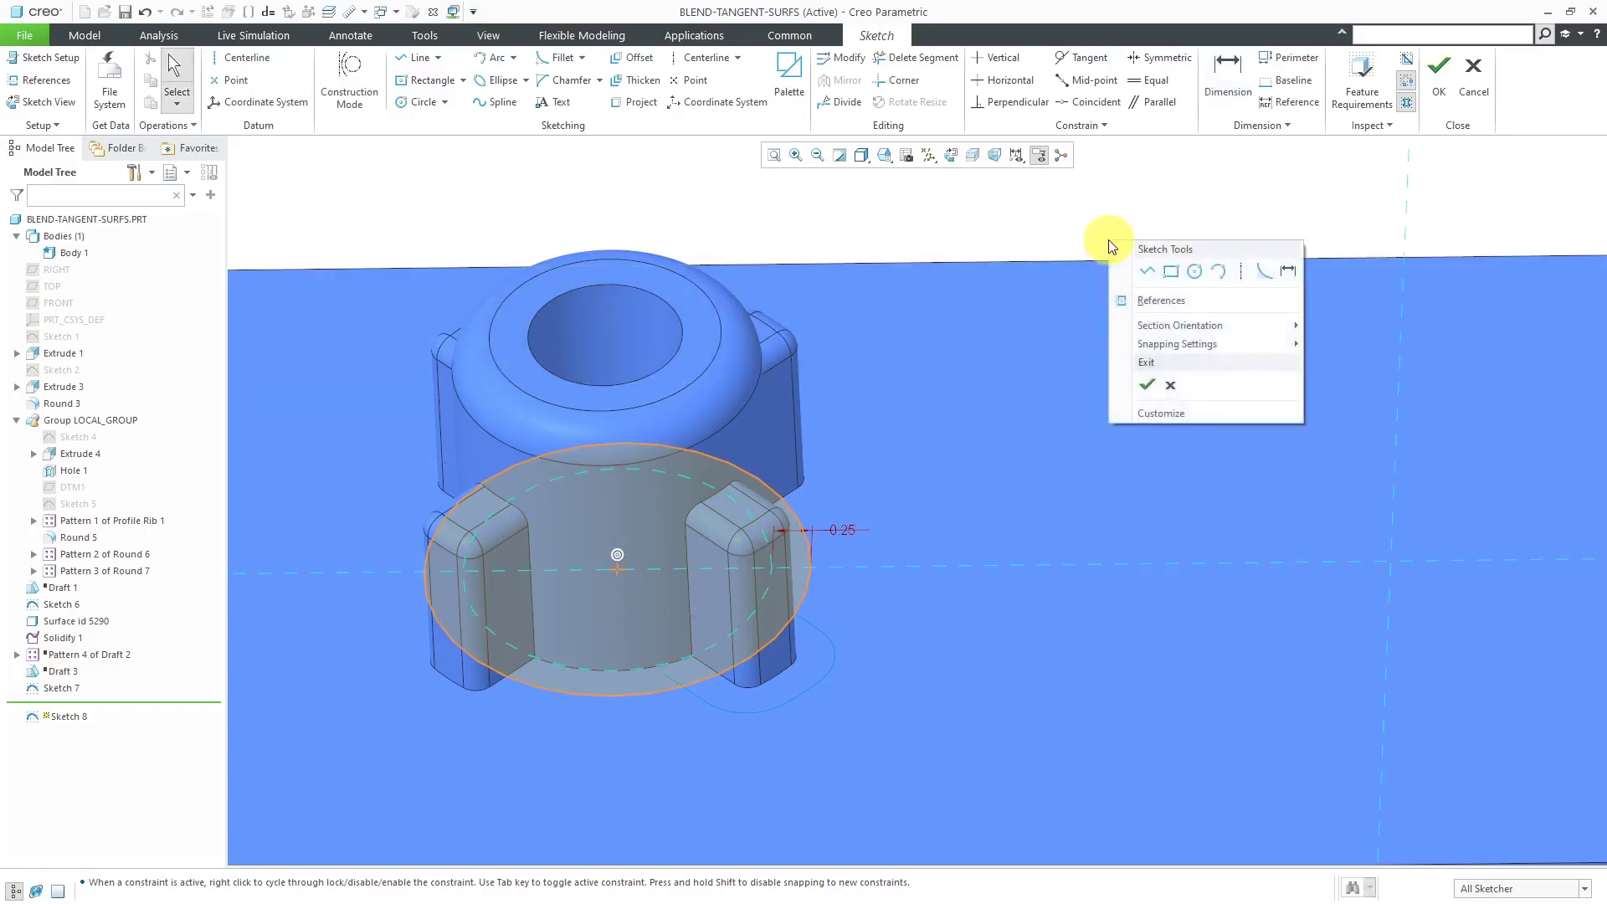
click(1145, 384)
- Start a one-sided Blend Tangent to Surfaces feature for the front rib, with its pull direction perpendicular to the base block's top face
scroll(863, 539, up, 3)
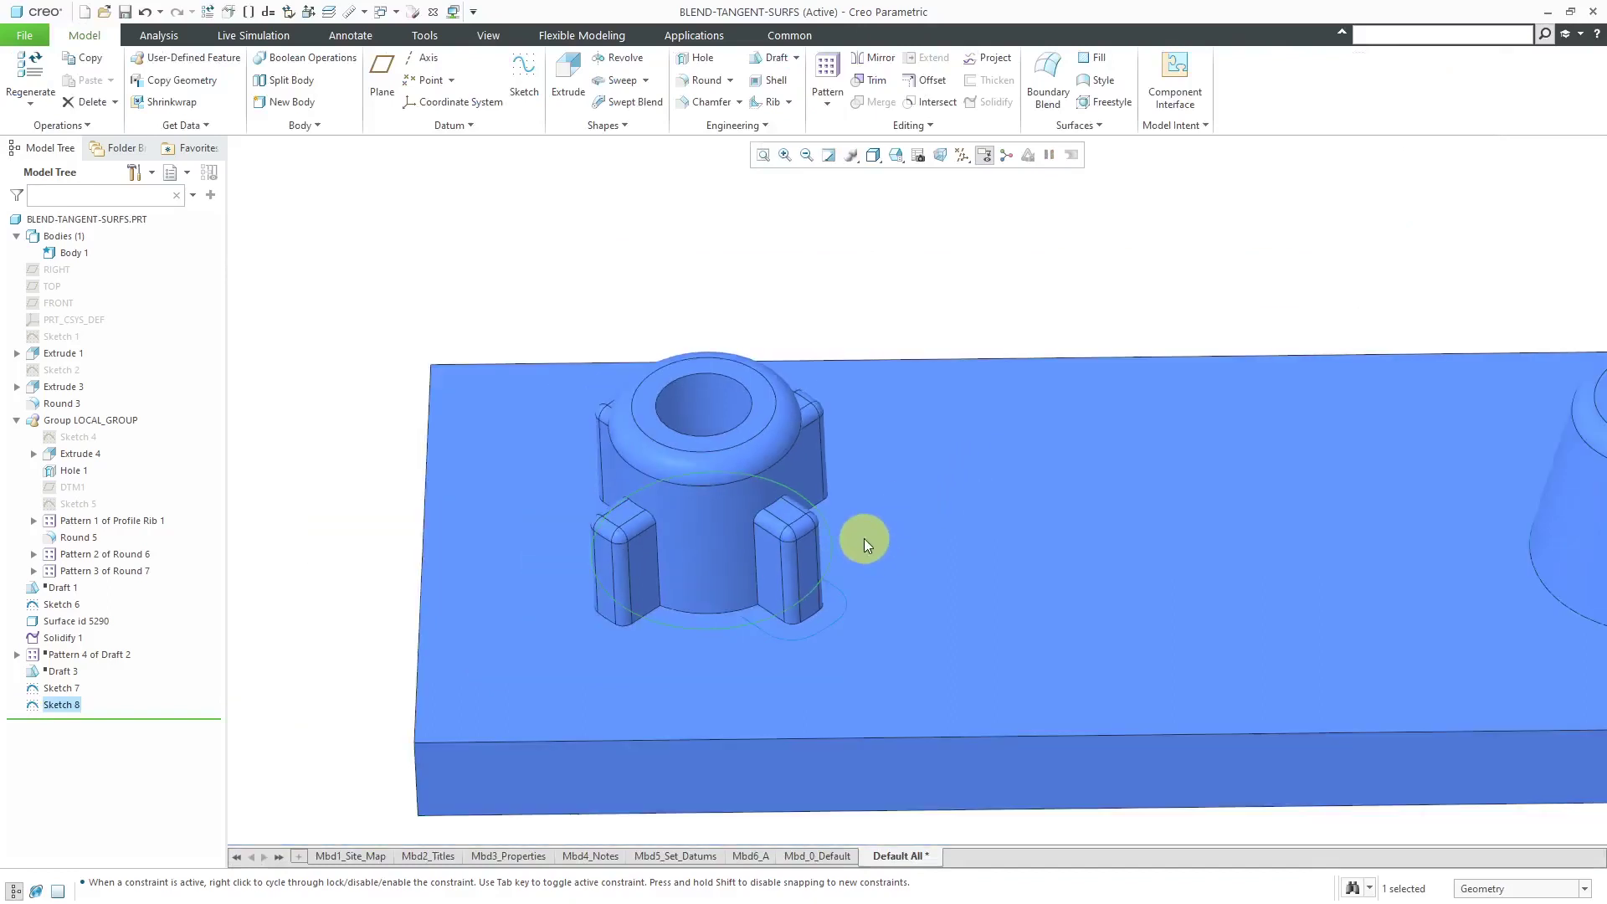
scroll(864, 539, down, 1)
click(888, 284)
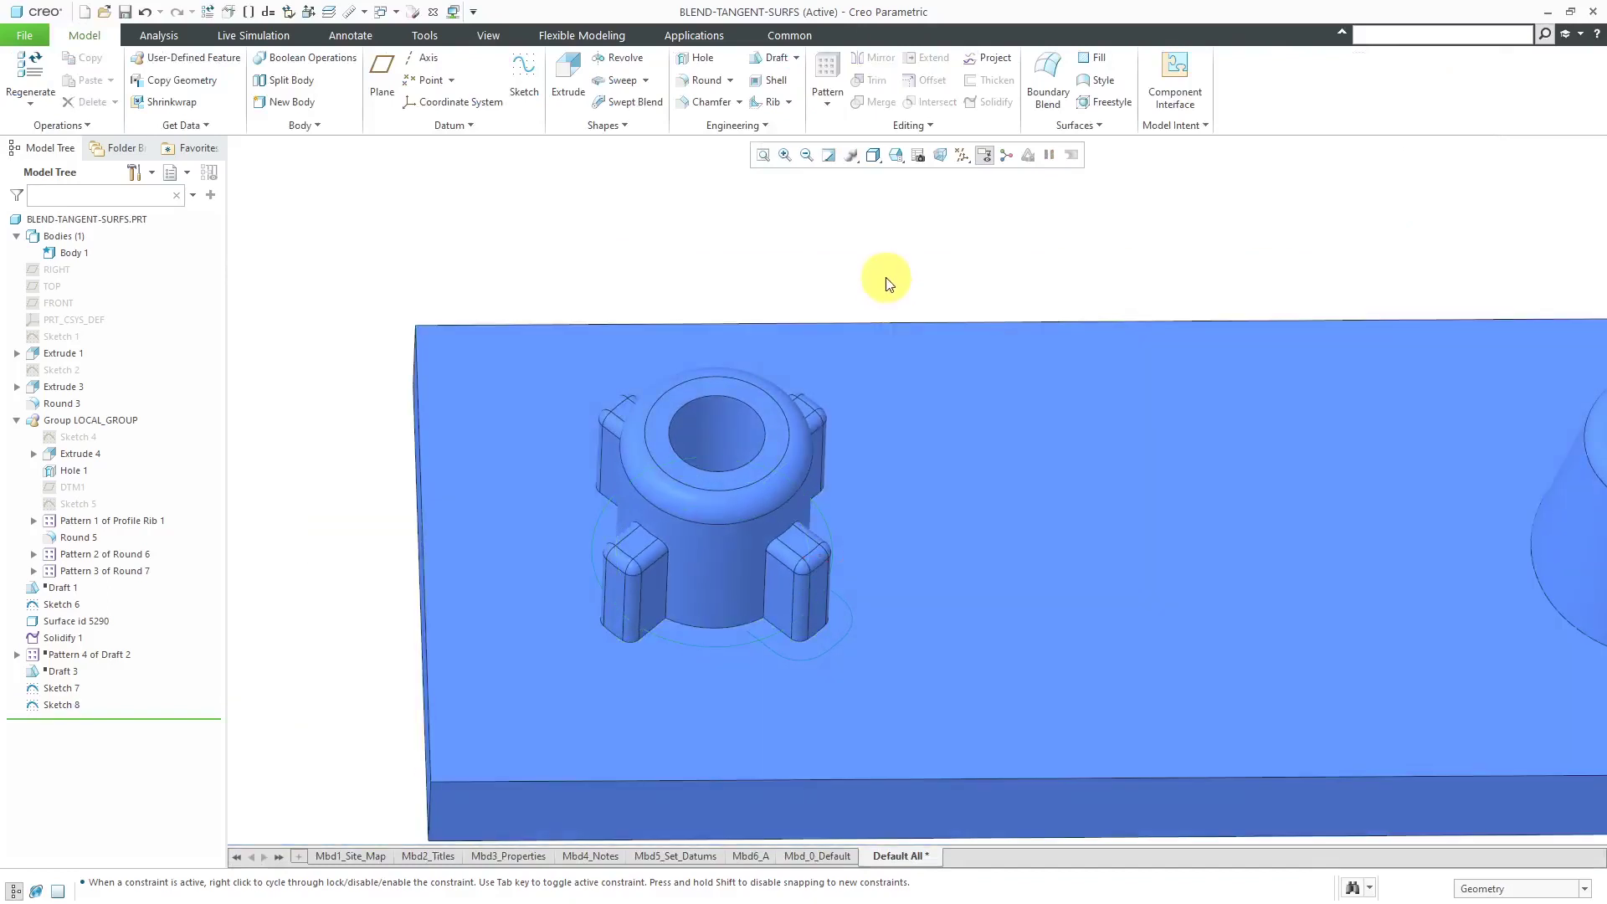
click(1092, 124)
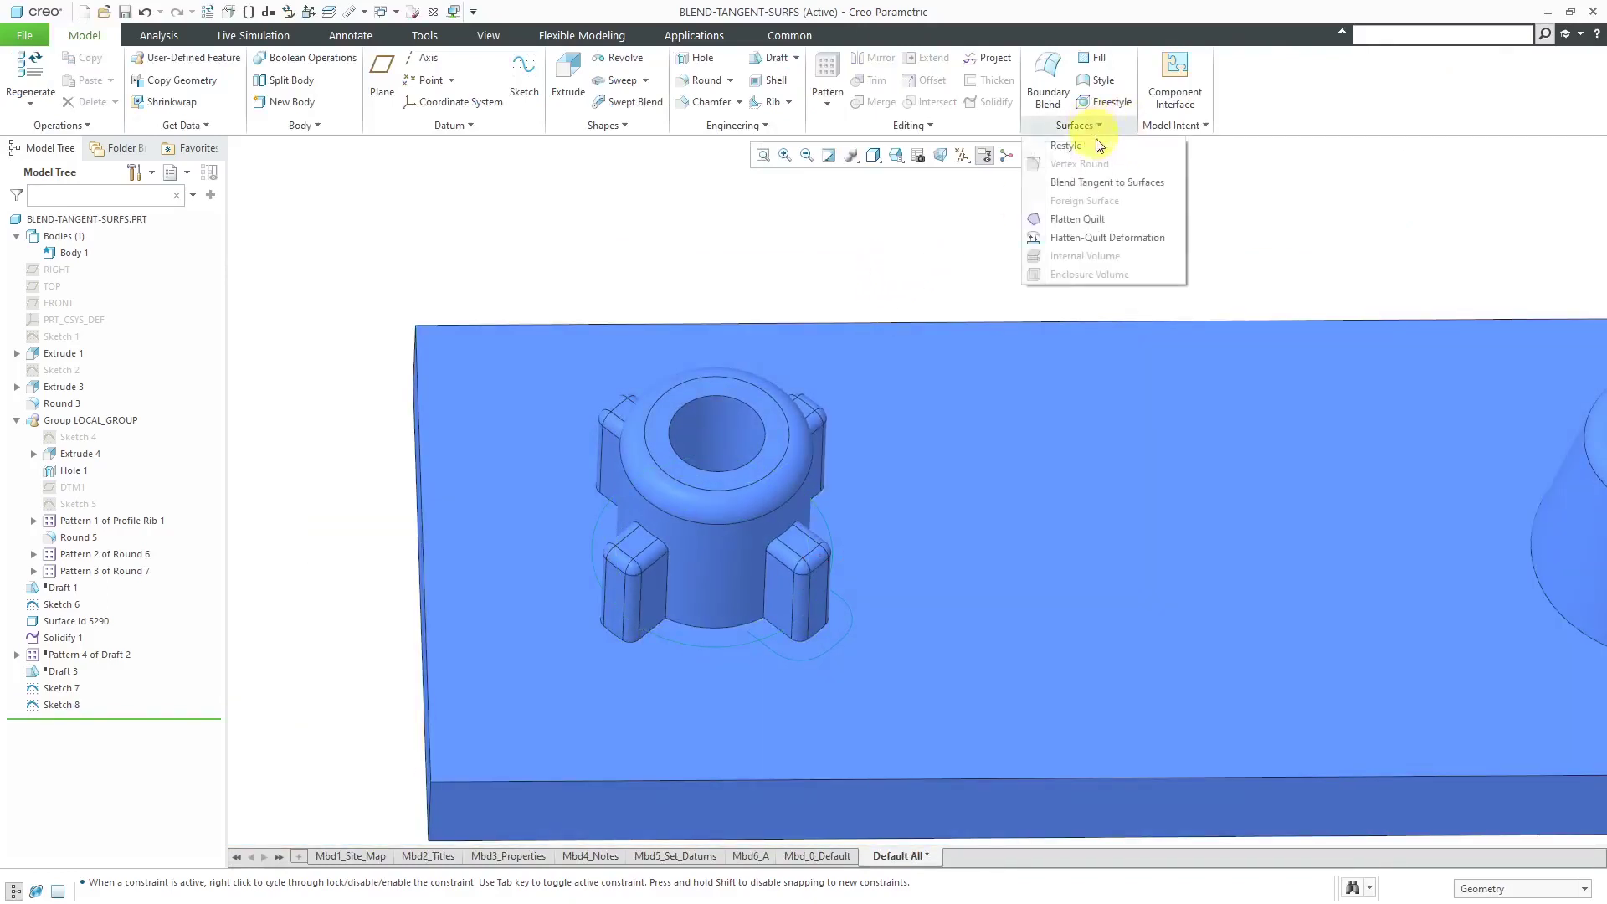
click(1112, 184)
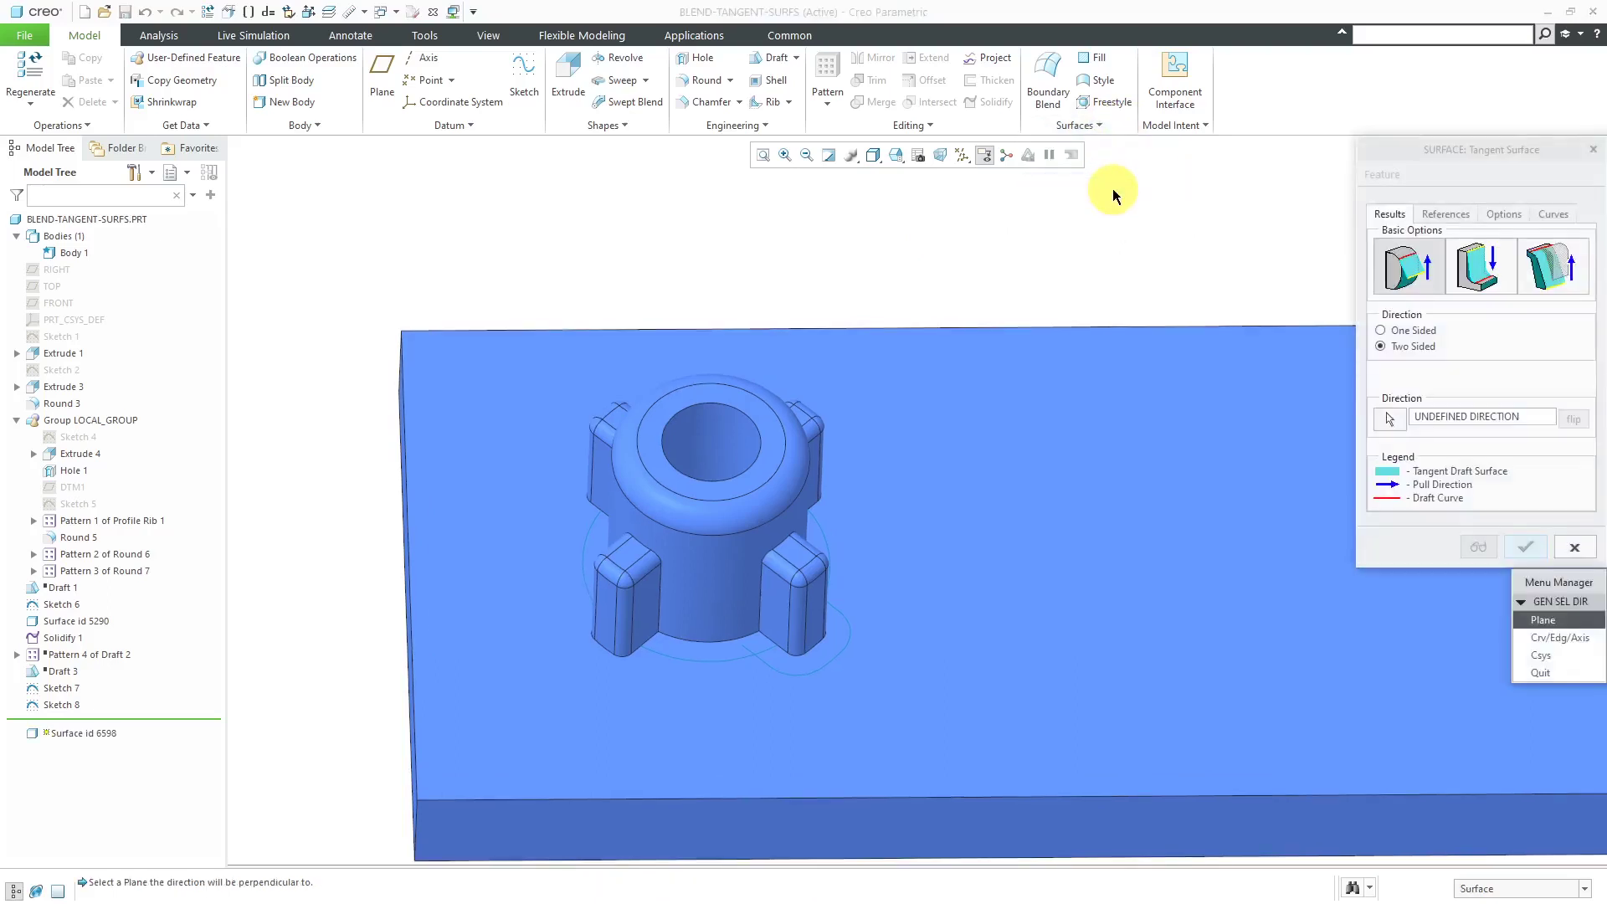
click(1405, 332)
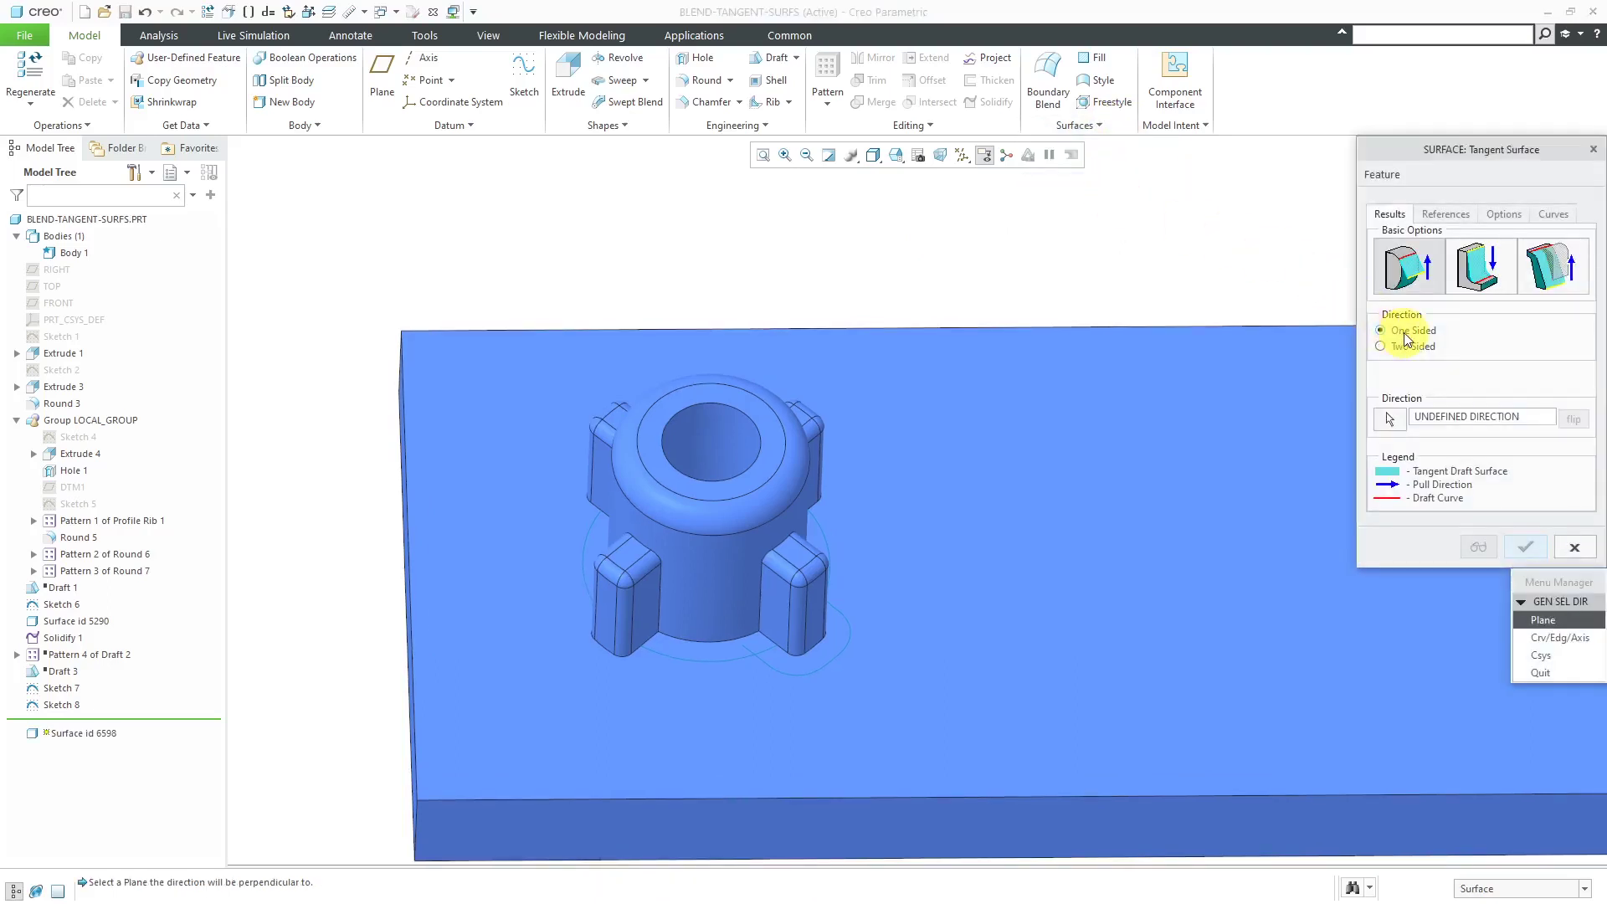
click(1043, 522)
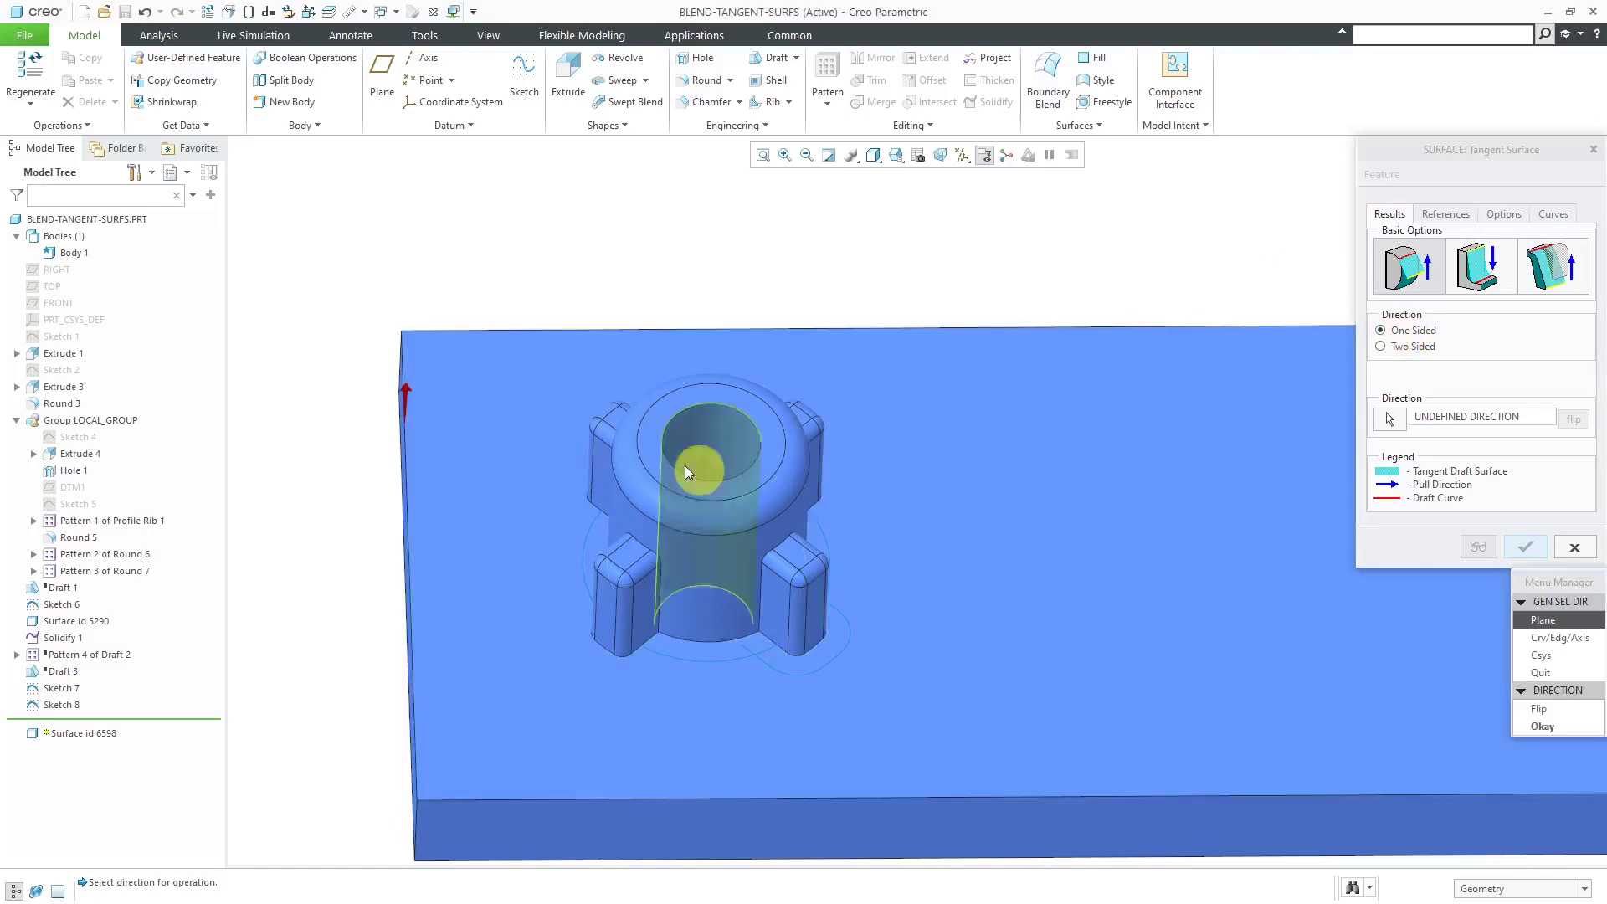
click(1537, 726)
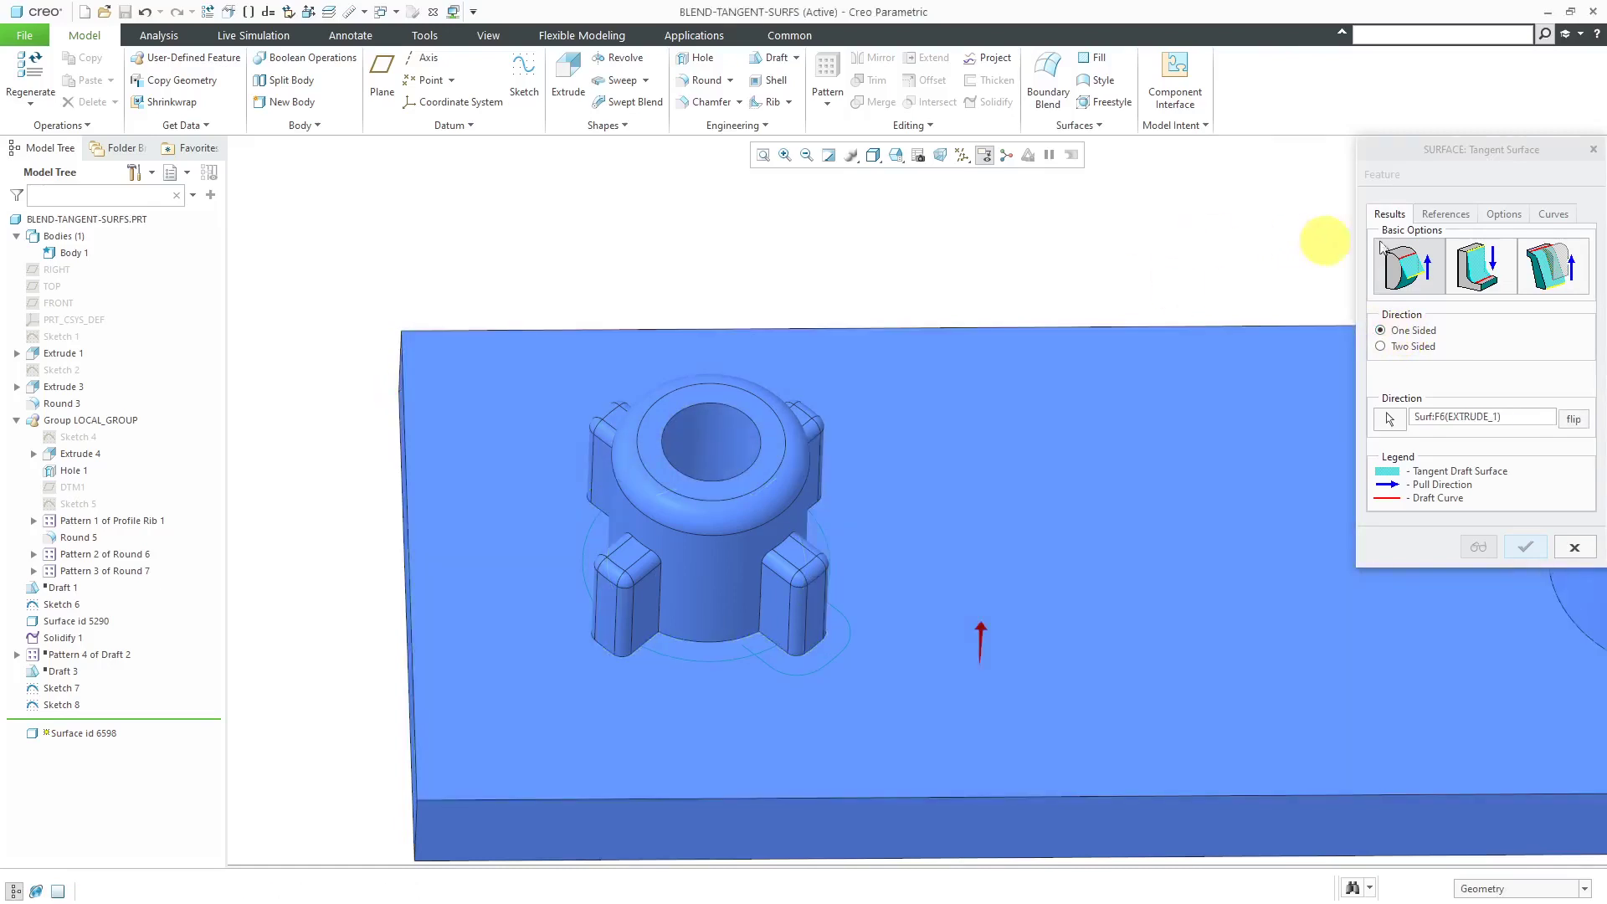
- Define the draft line from all segments of the offset curve around the front rib's base, picked one by one
click(1455, 215)
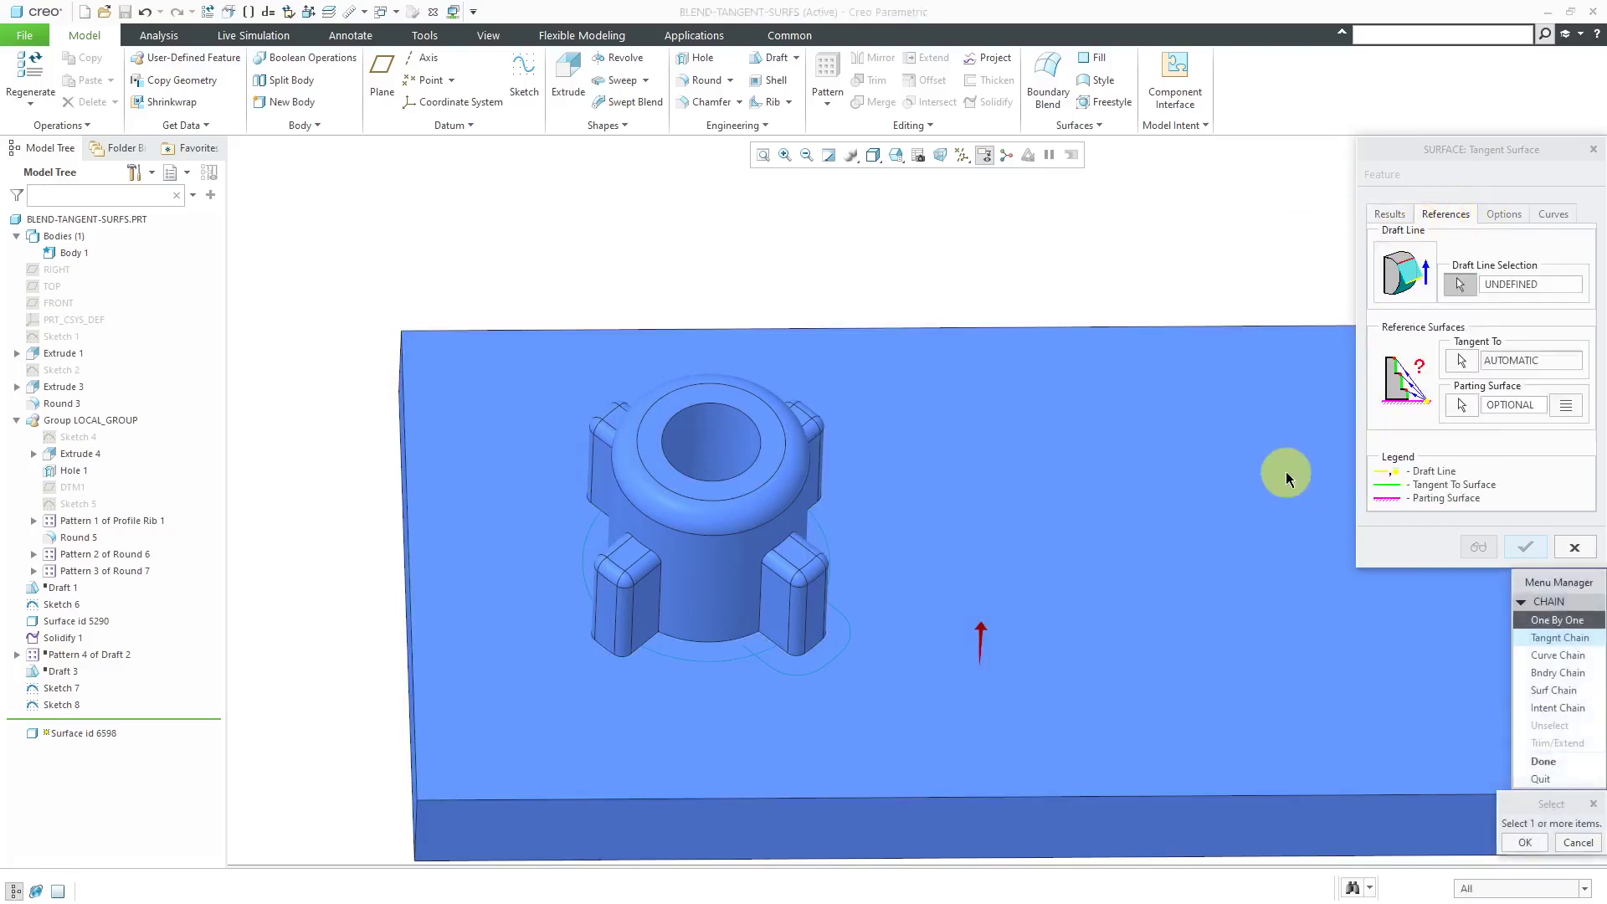
scroll(755, 652, down, 3)
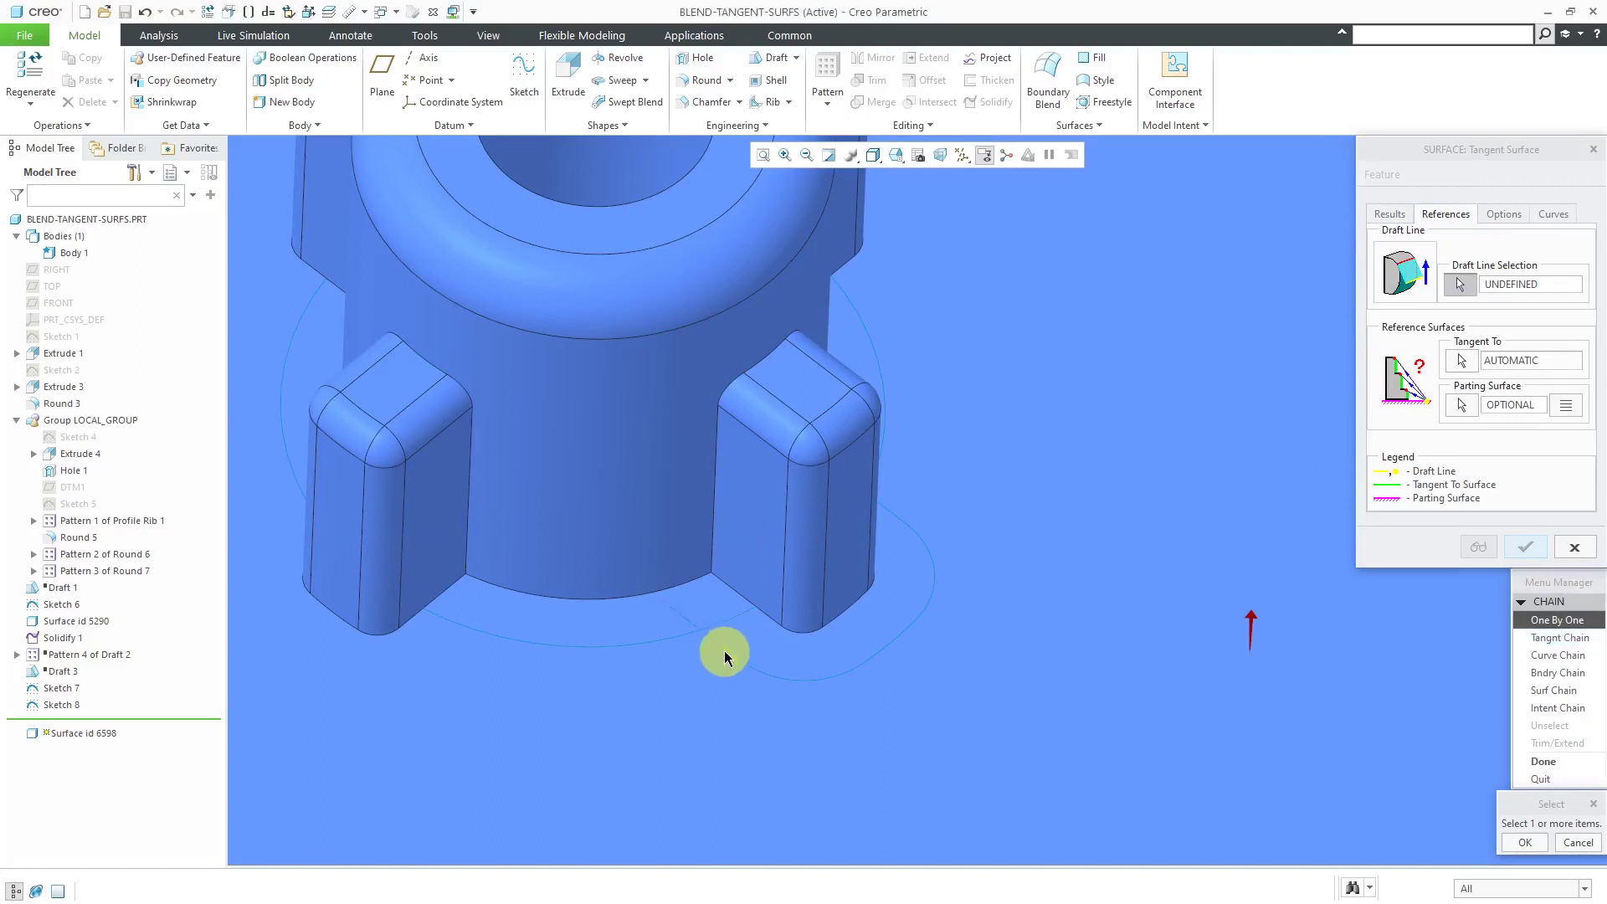
click(725, 651)
click(929, 585)
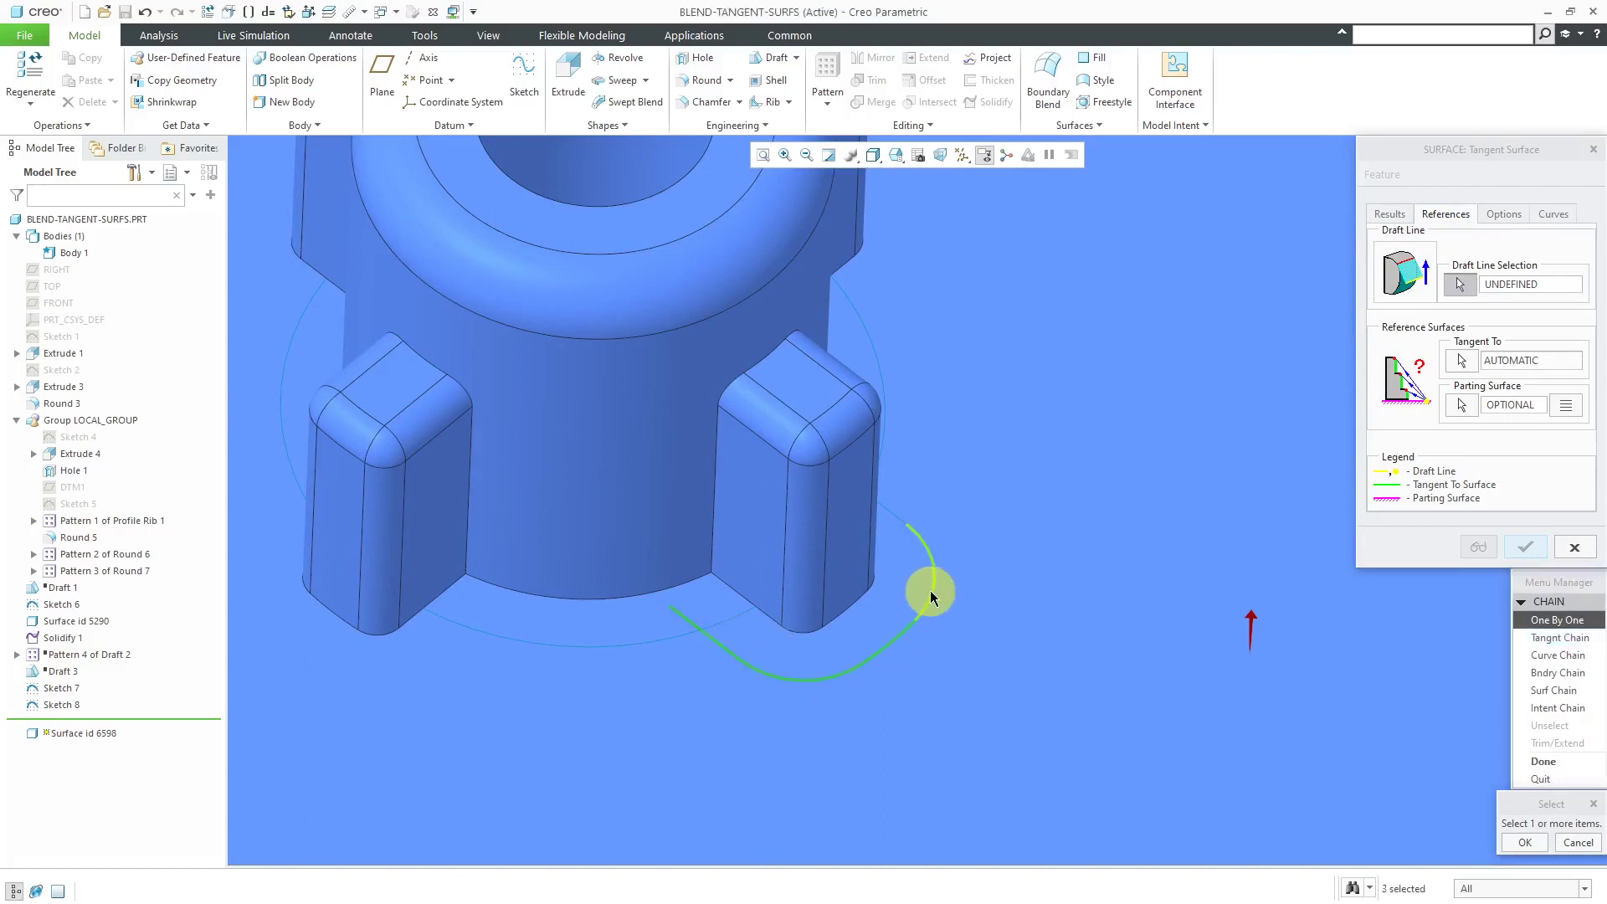
click(894, 513)
click(894, 514)
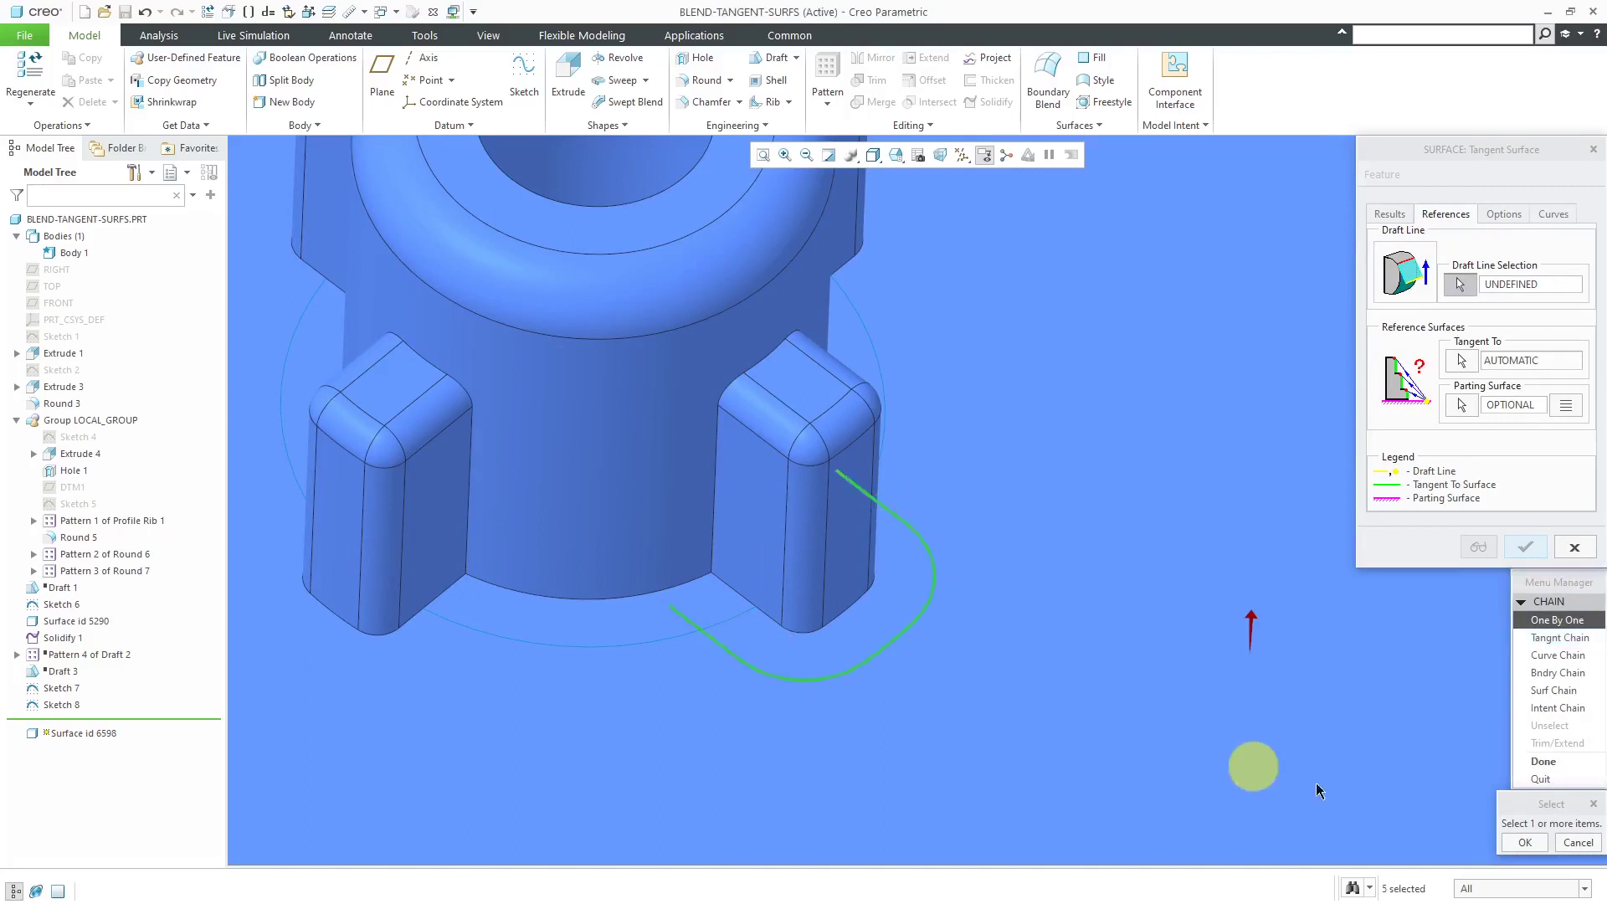
click(1544, 761)
- Set the round surfaces along the front rib's top edges as the tangent references and complete the tangent surface
click(1461, 360)
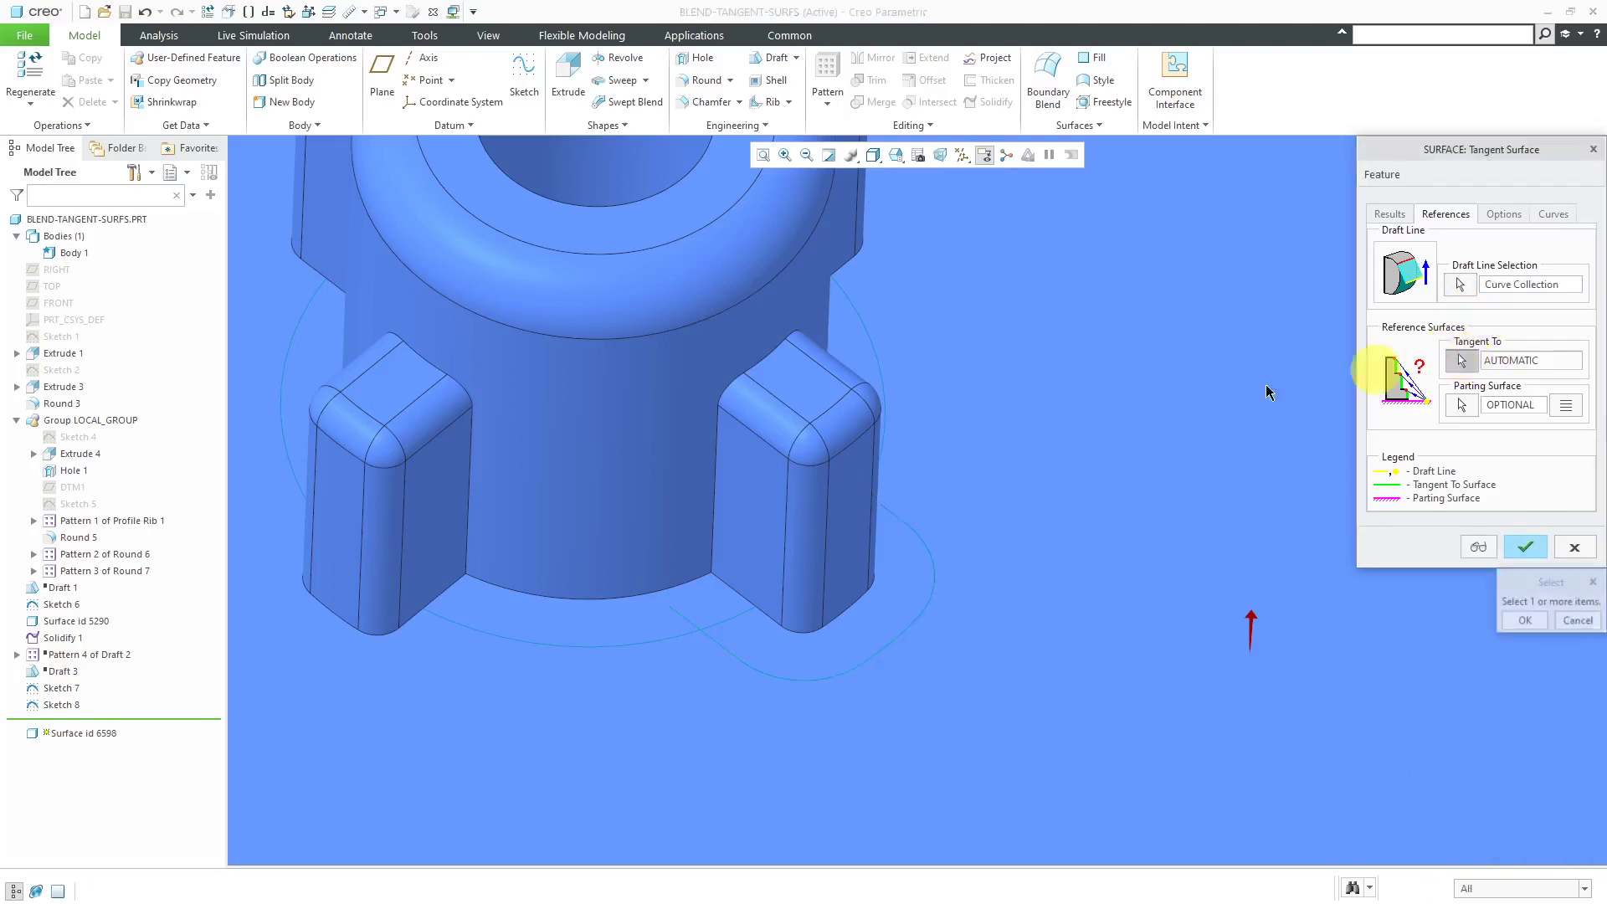
click(781, 426)
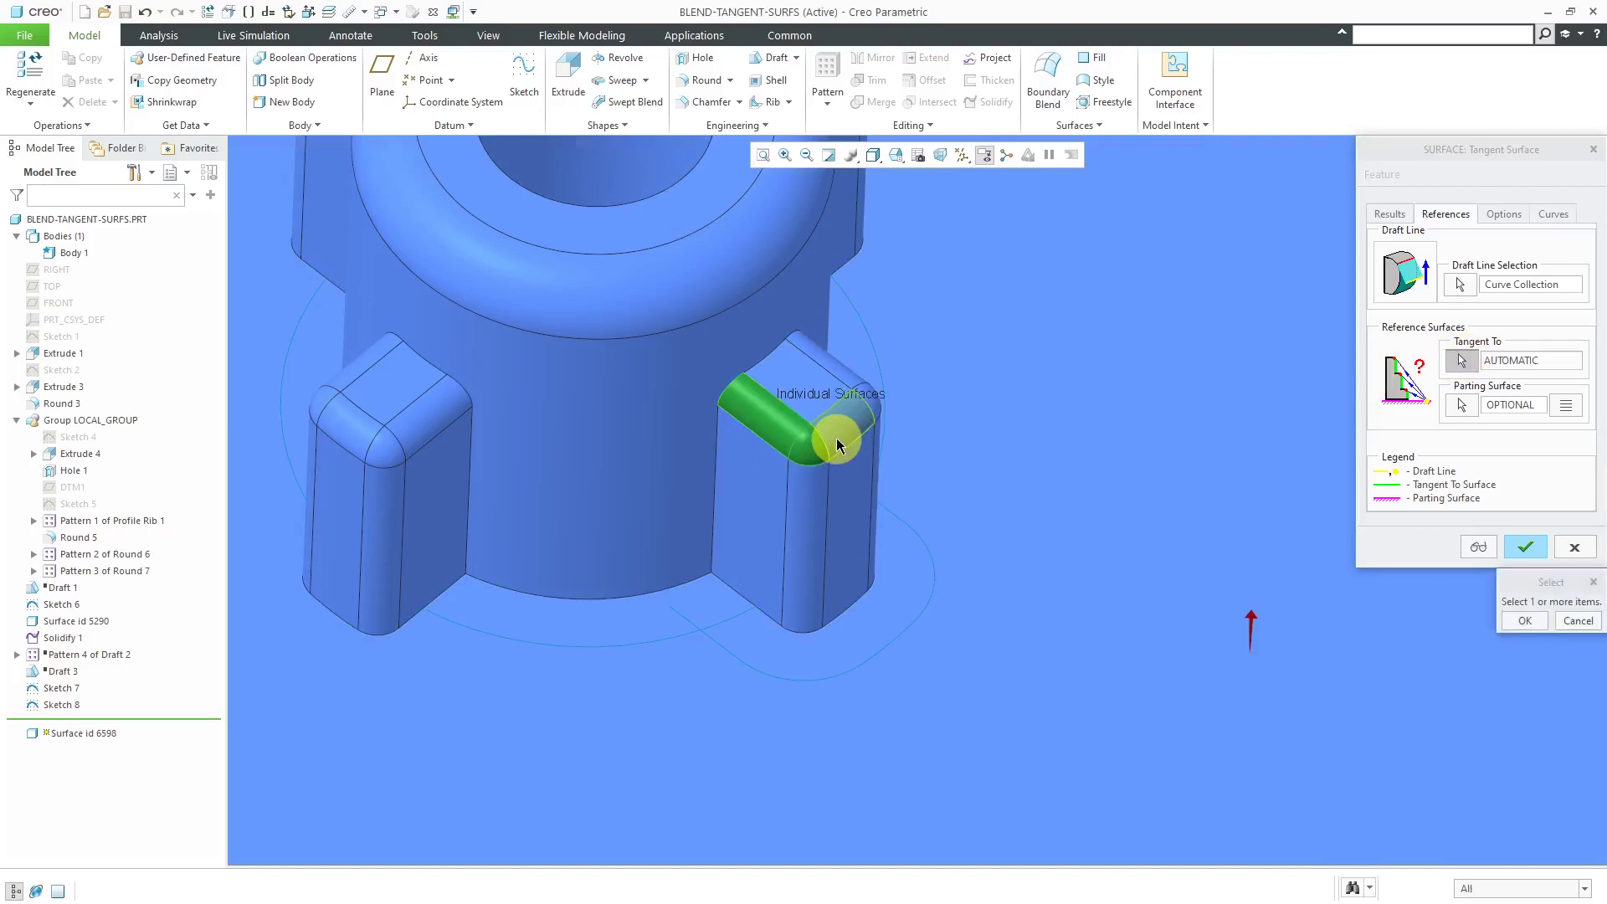
click(866, 396)
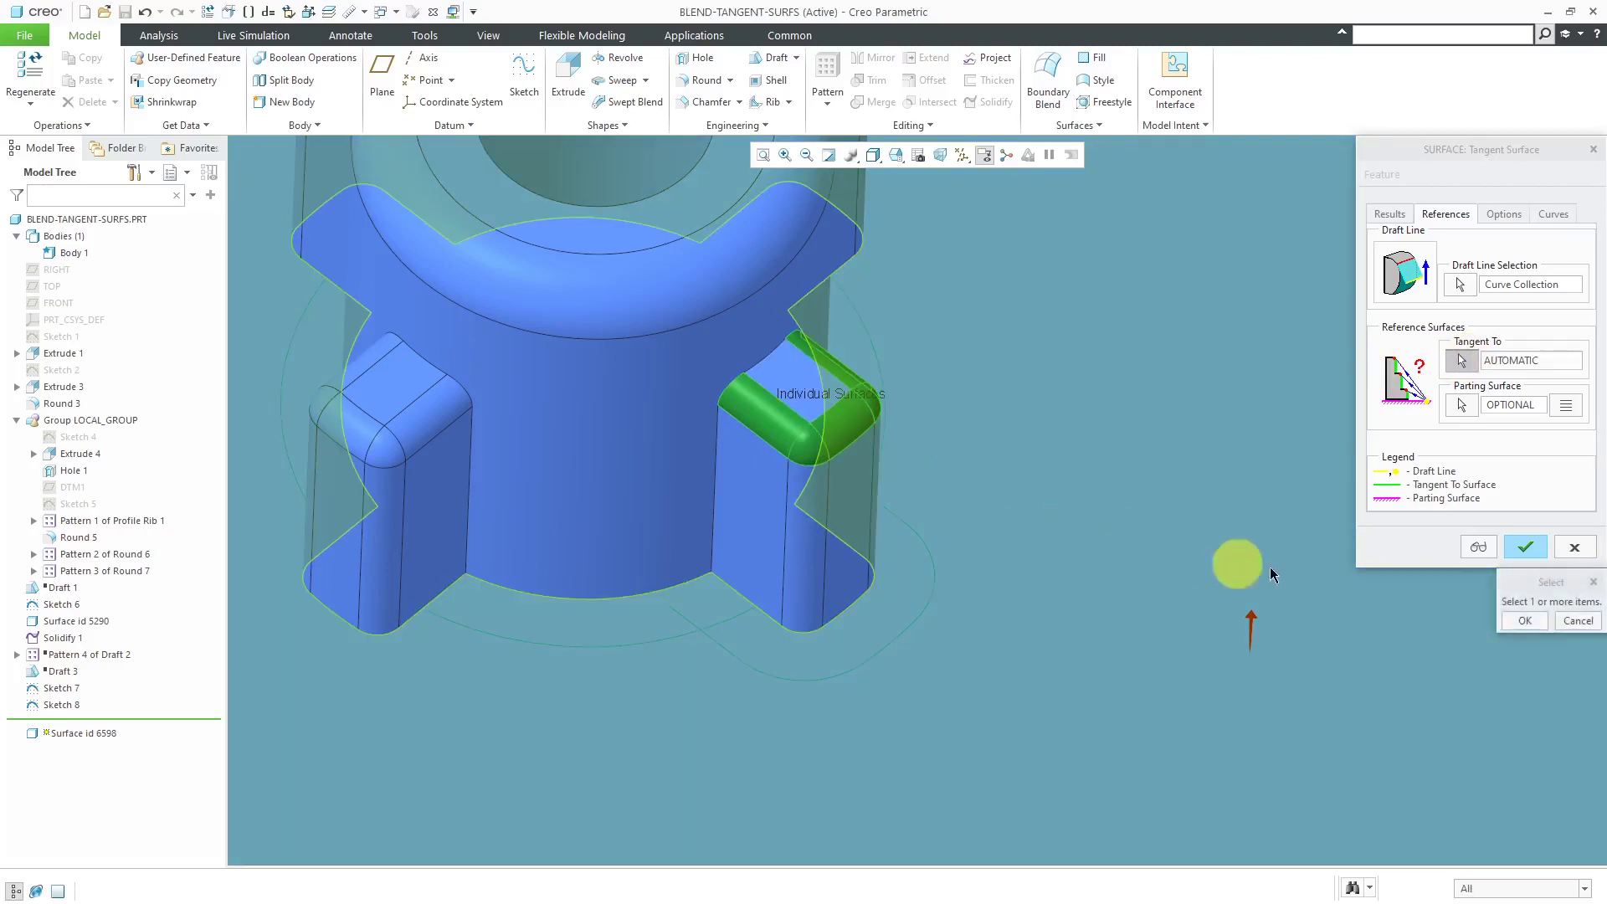
click(1520, 624)
click(1525, 546)
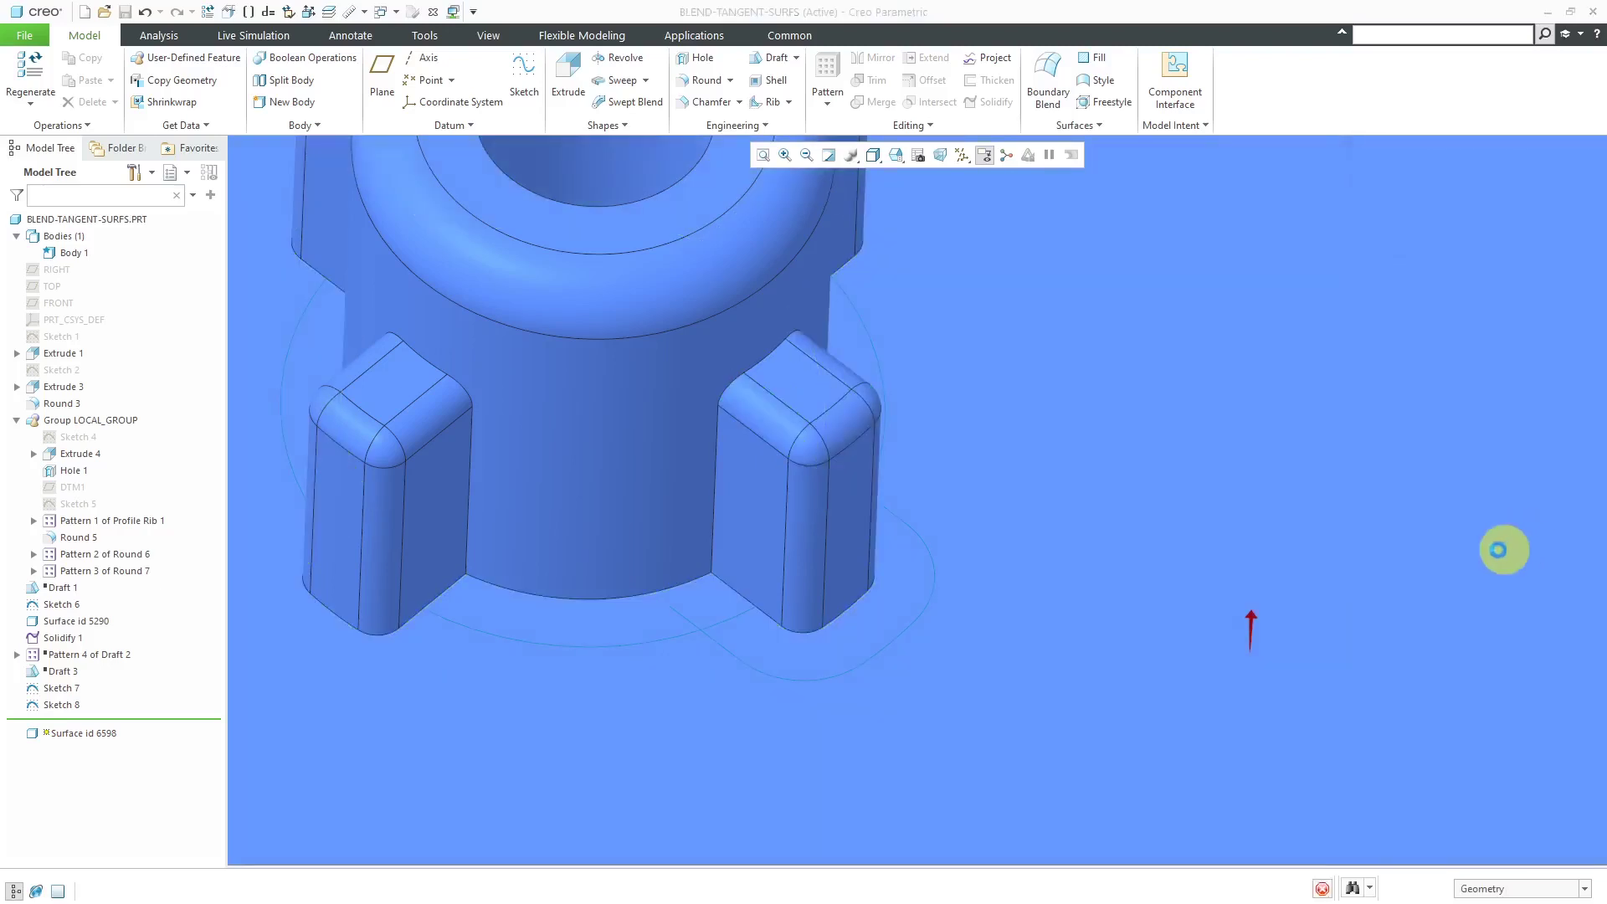
scroll(954, 611, down, 3)
scroll(676, 589, down, 3)
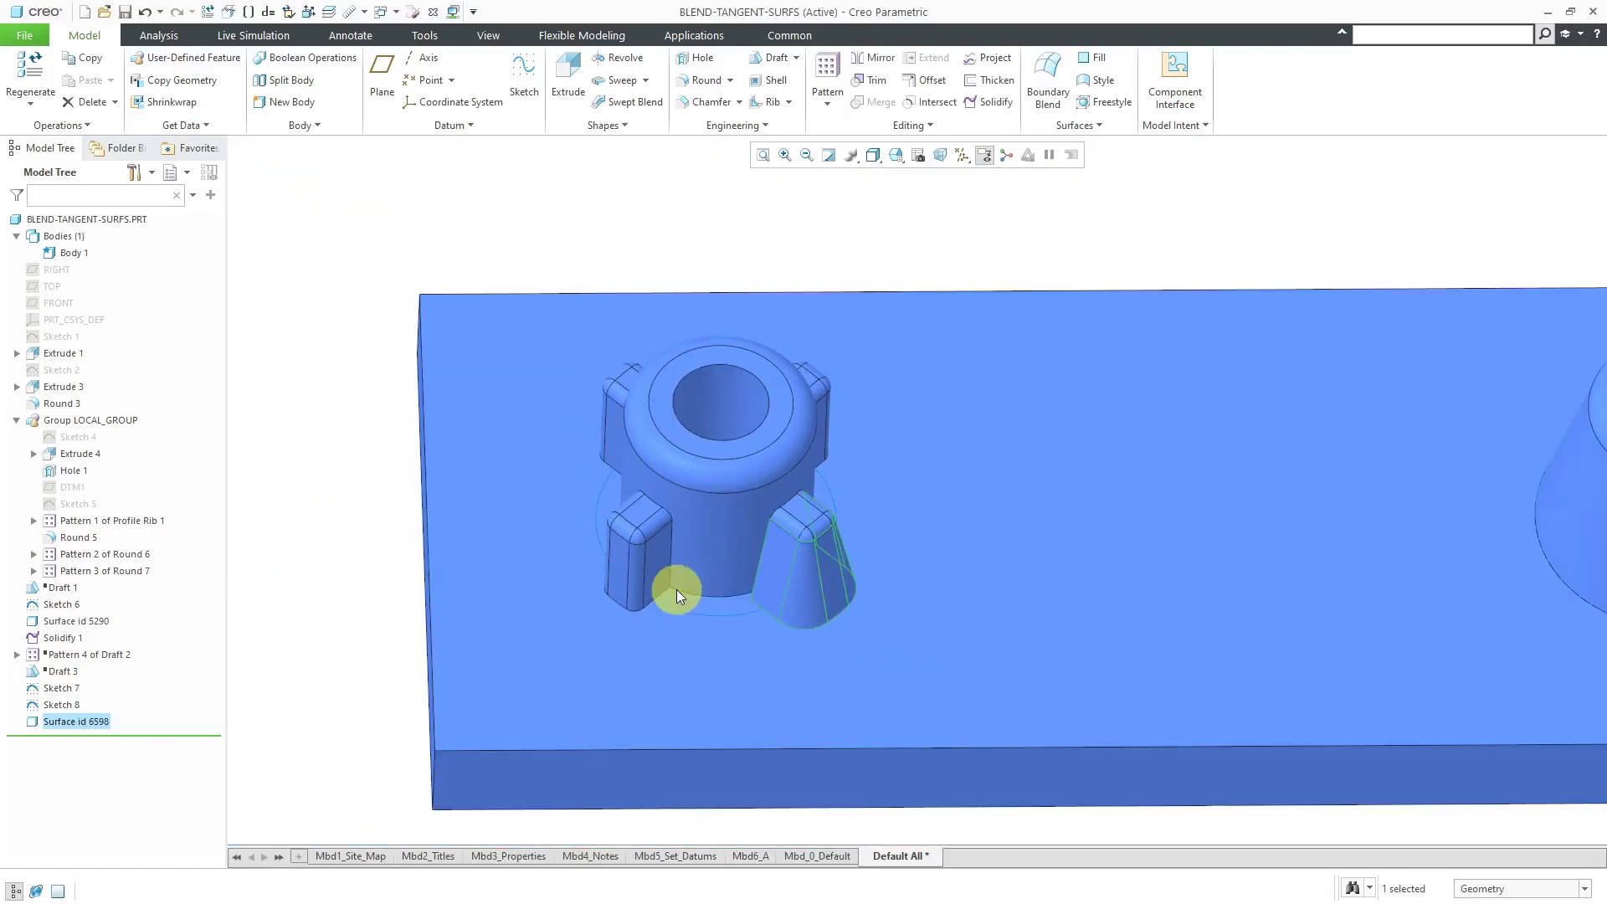
- Turn on the display of datum axes
click(962, 159)
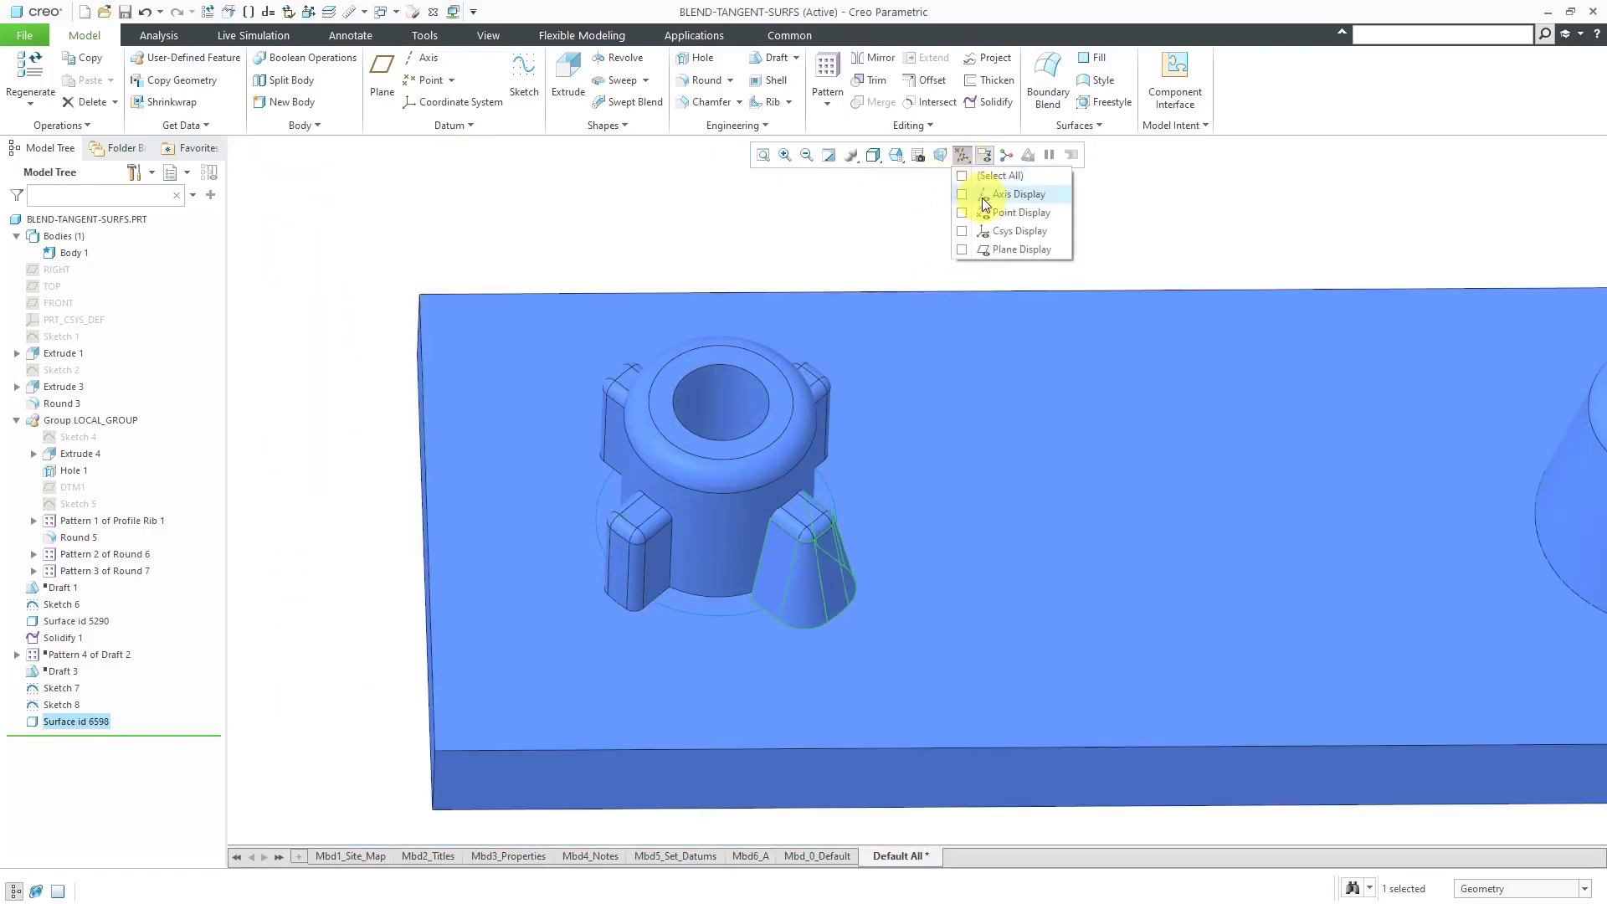
click(997, 193)
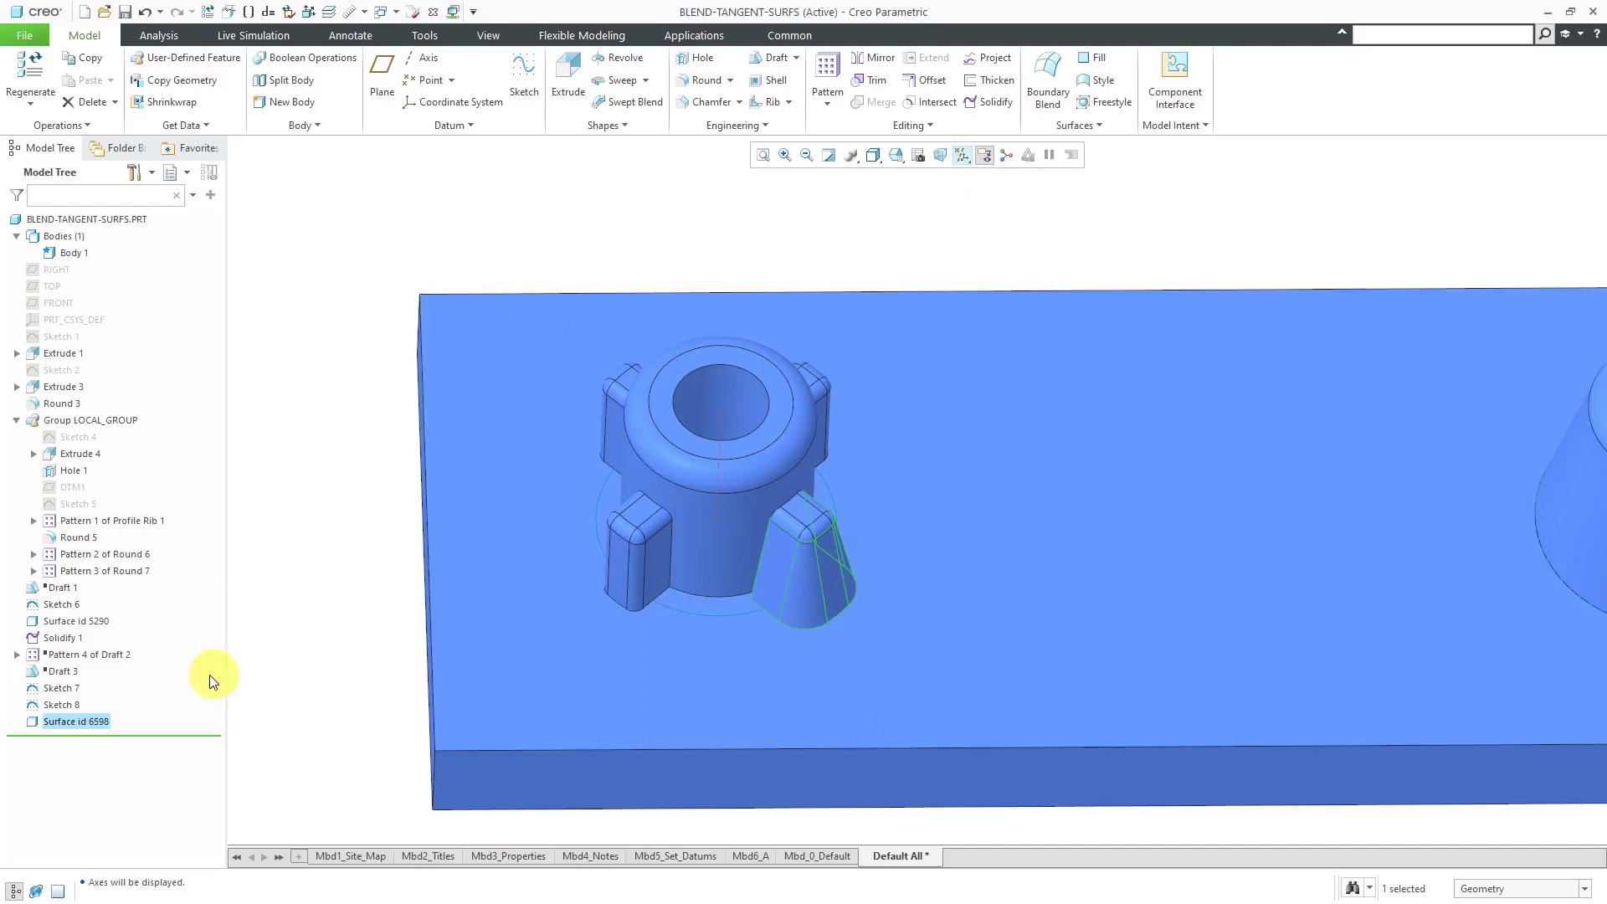
- Try a reference pattern of the front rib's tangent surface, and delete that pattern while keeping the original surface
right_click(94, 723)
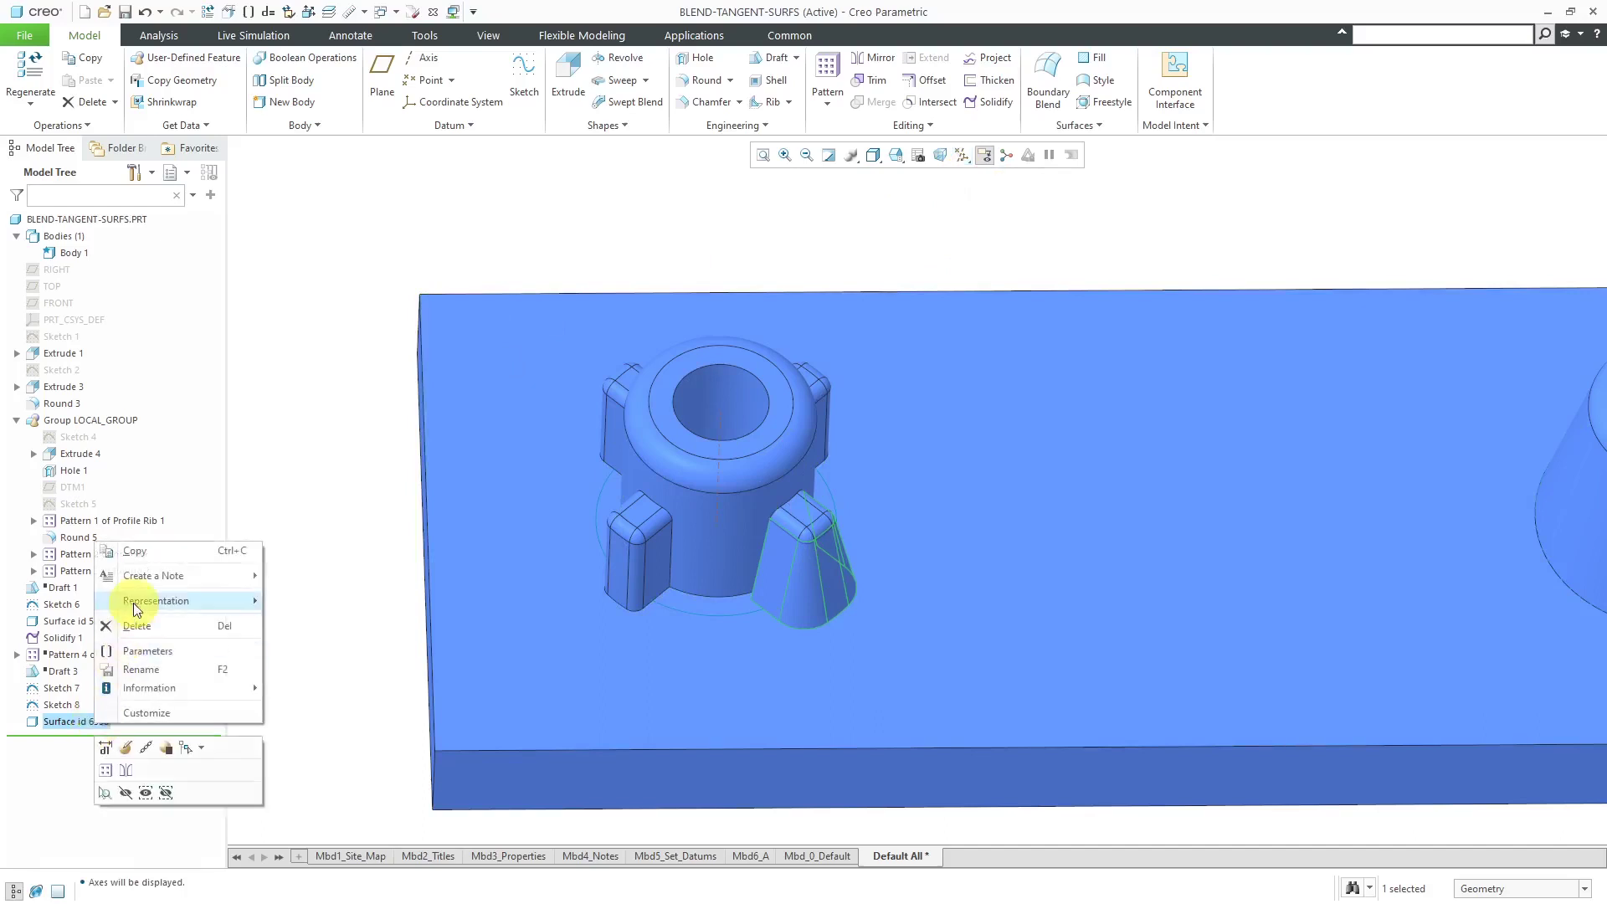
click(105, 770)
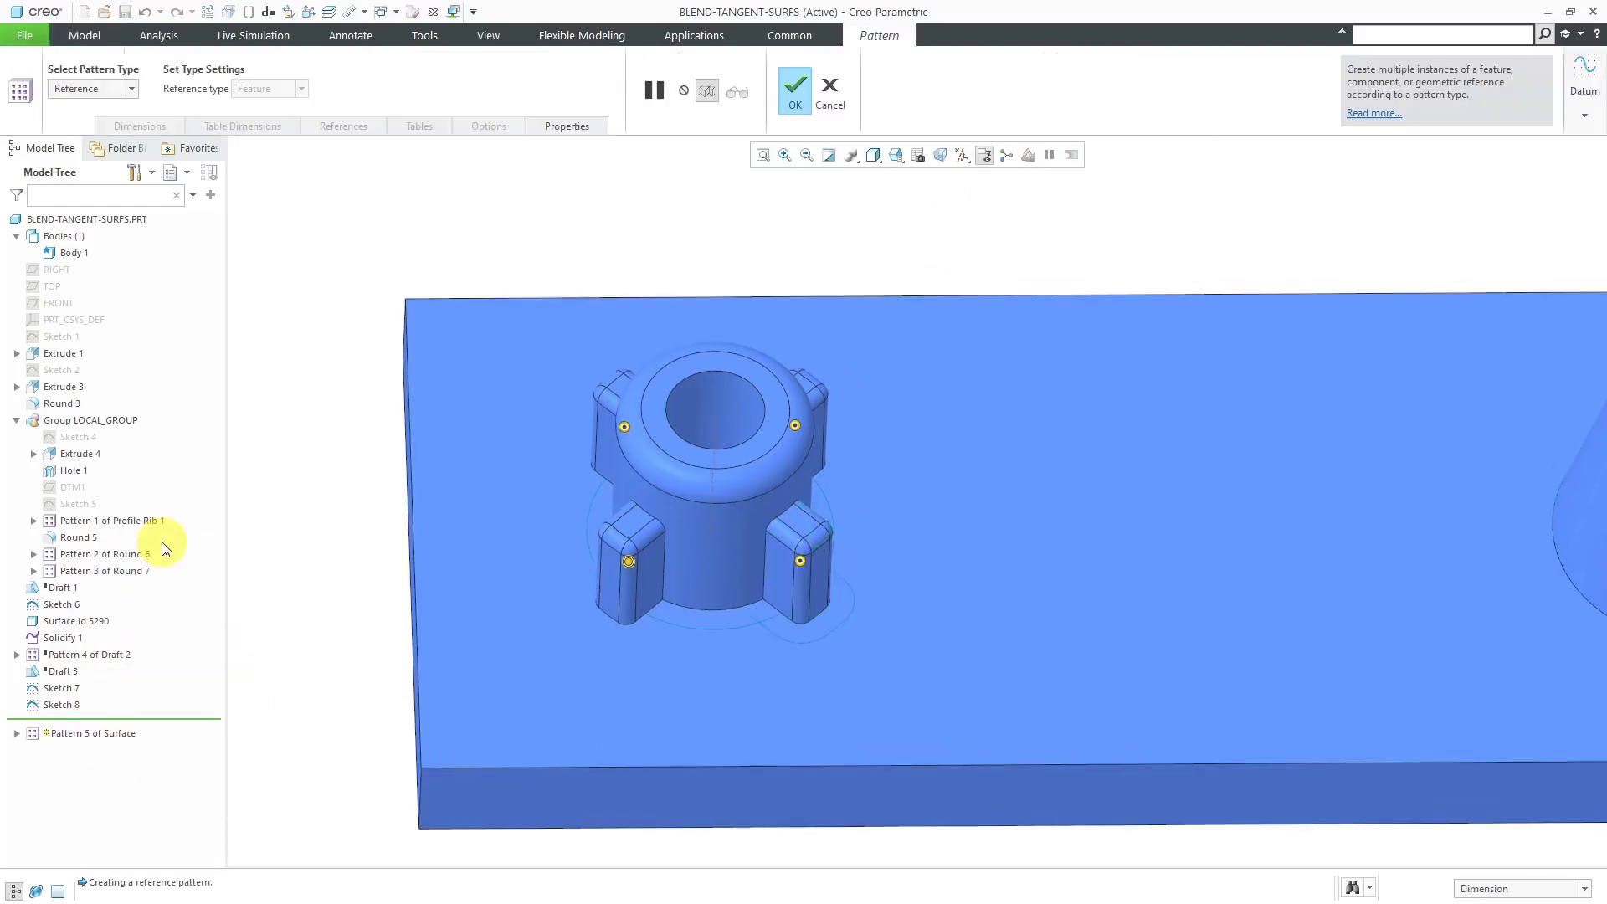
middle_click(603, 228)
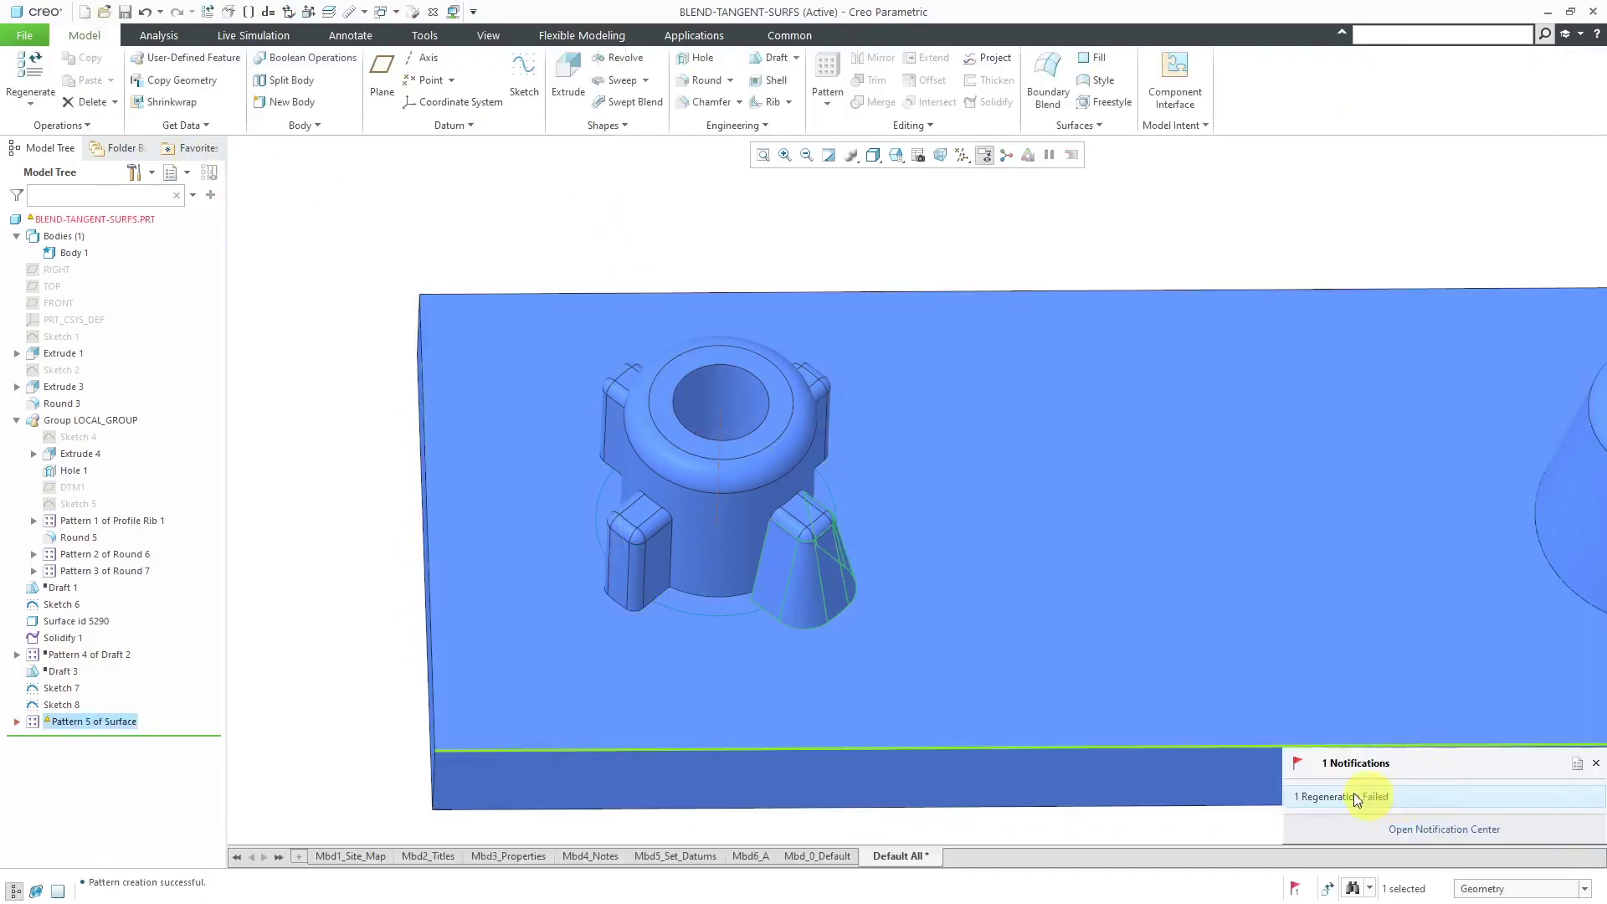
right_click(124, 721)
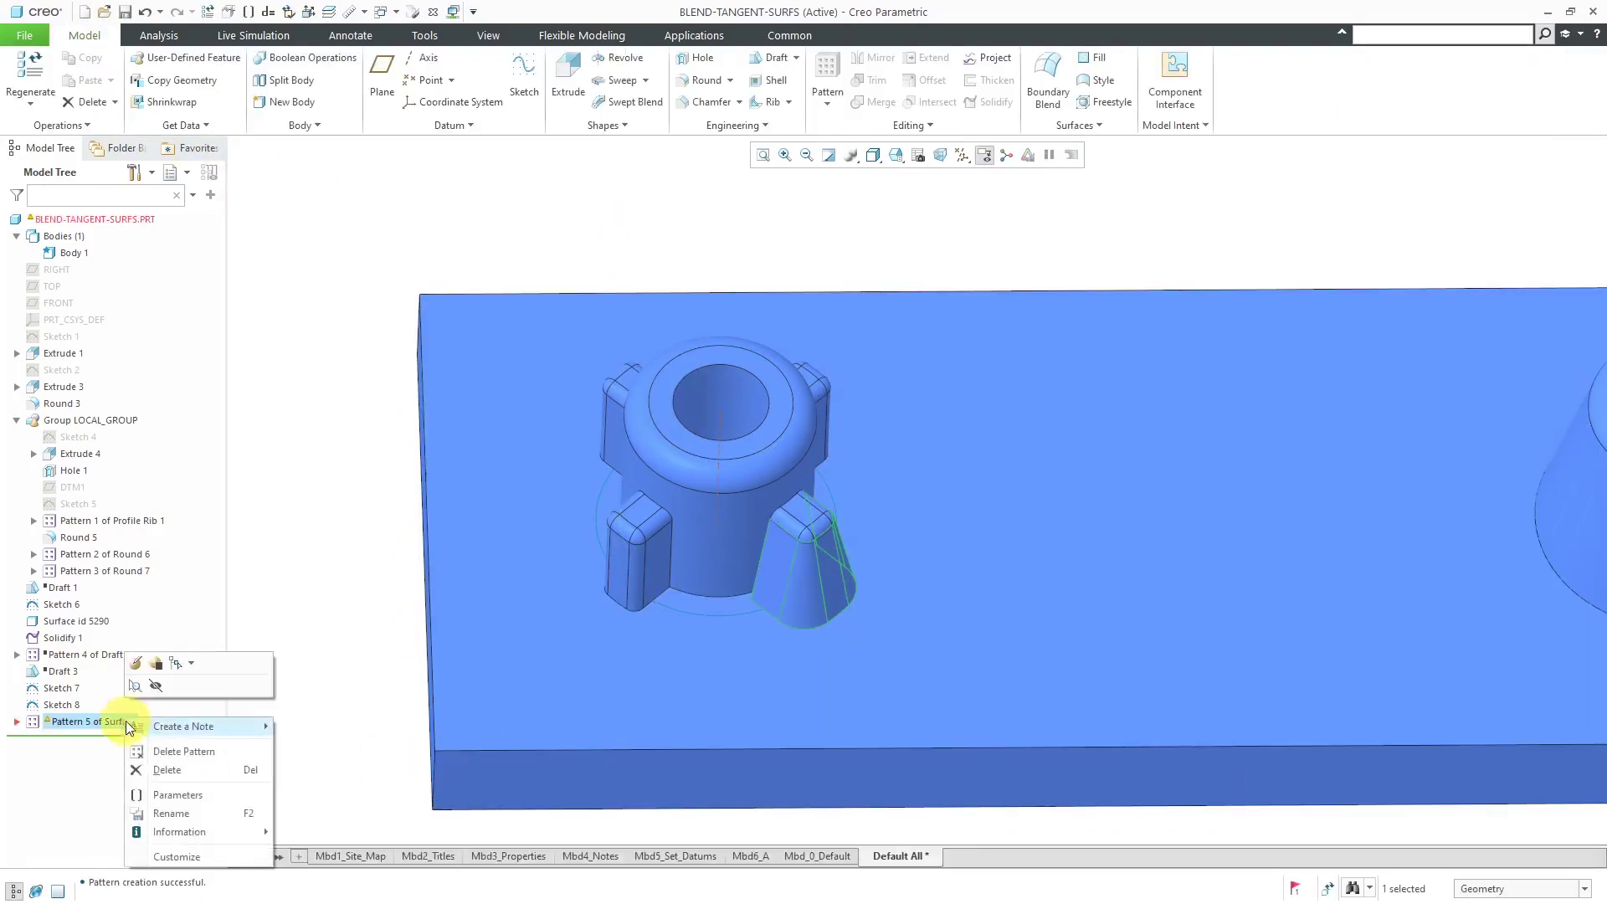
click(172, 760)
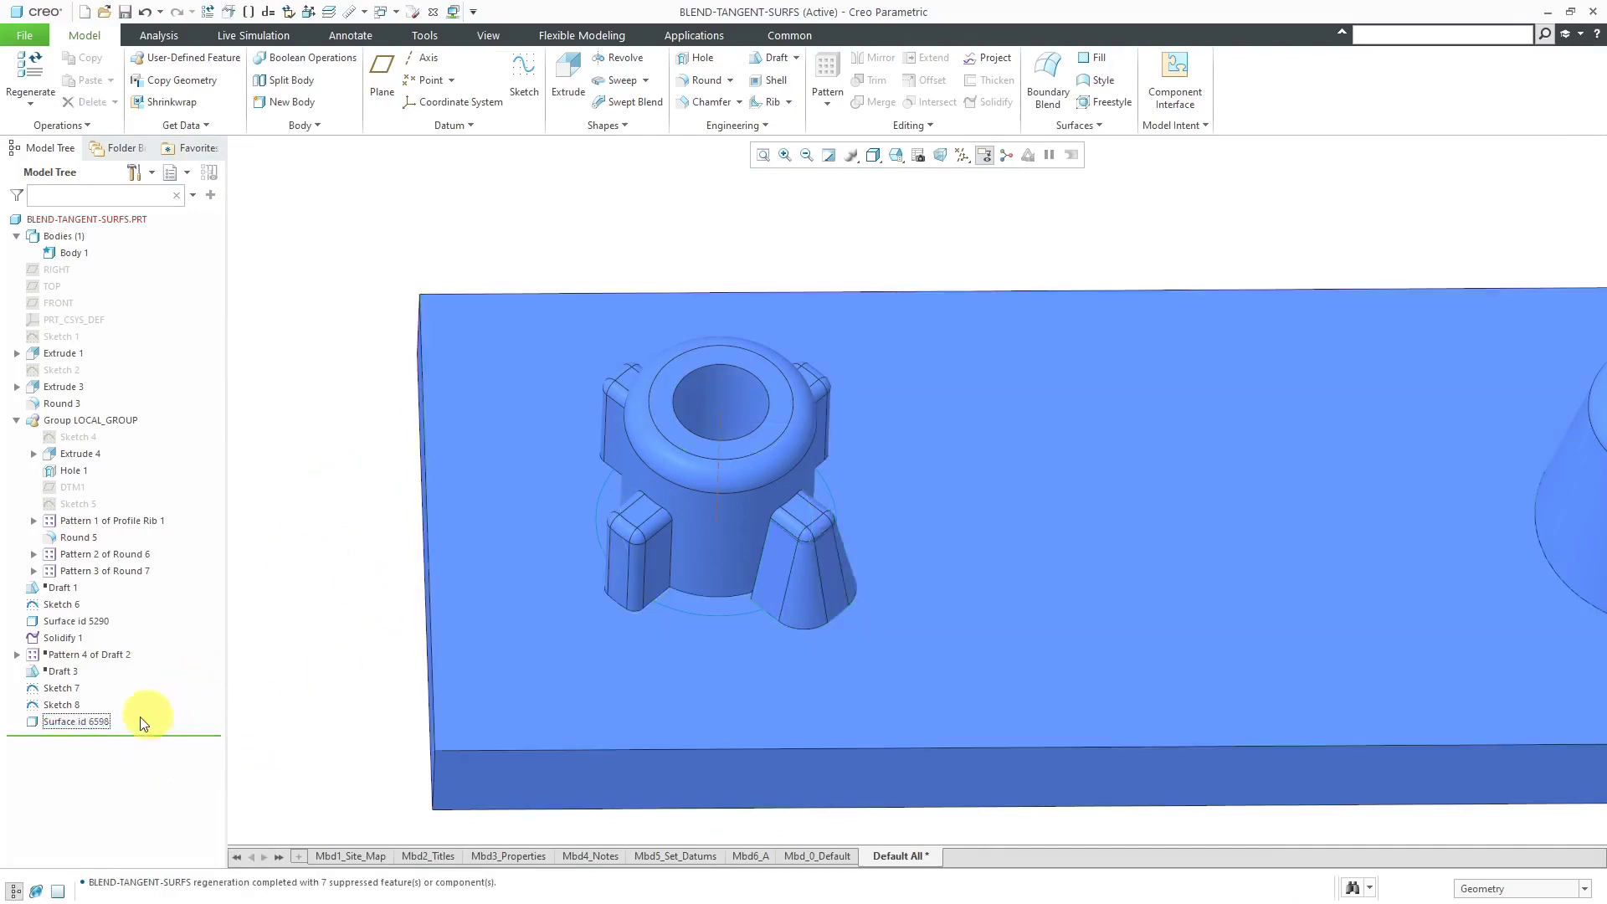
- Pattern the front rib's tangent surface around the hollow boss's center axis with 4 members spaced 90 degrees apart
click(99, 718)
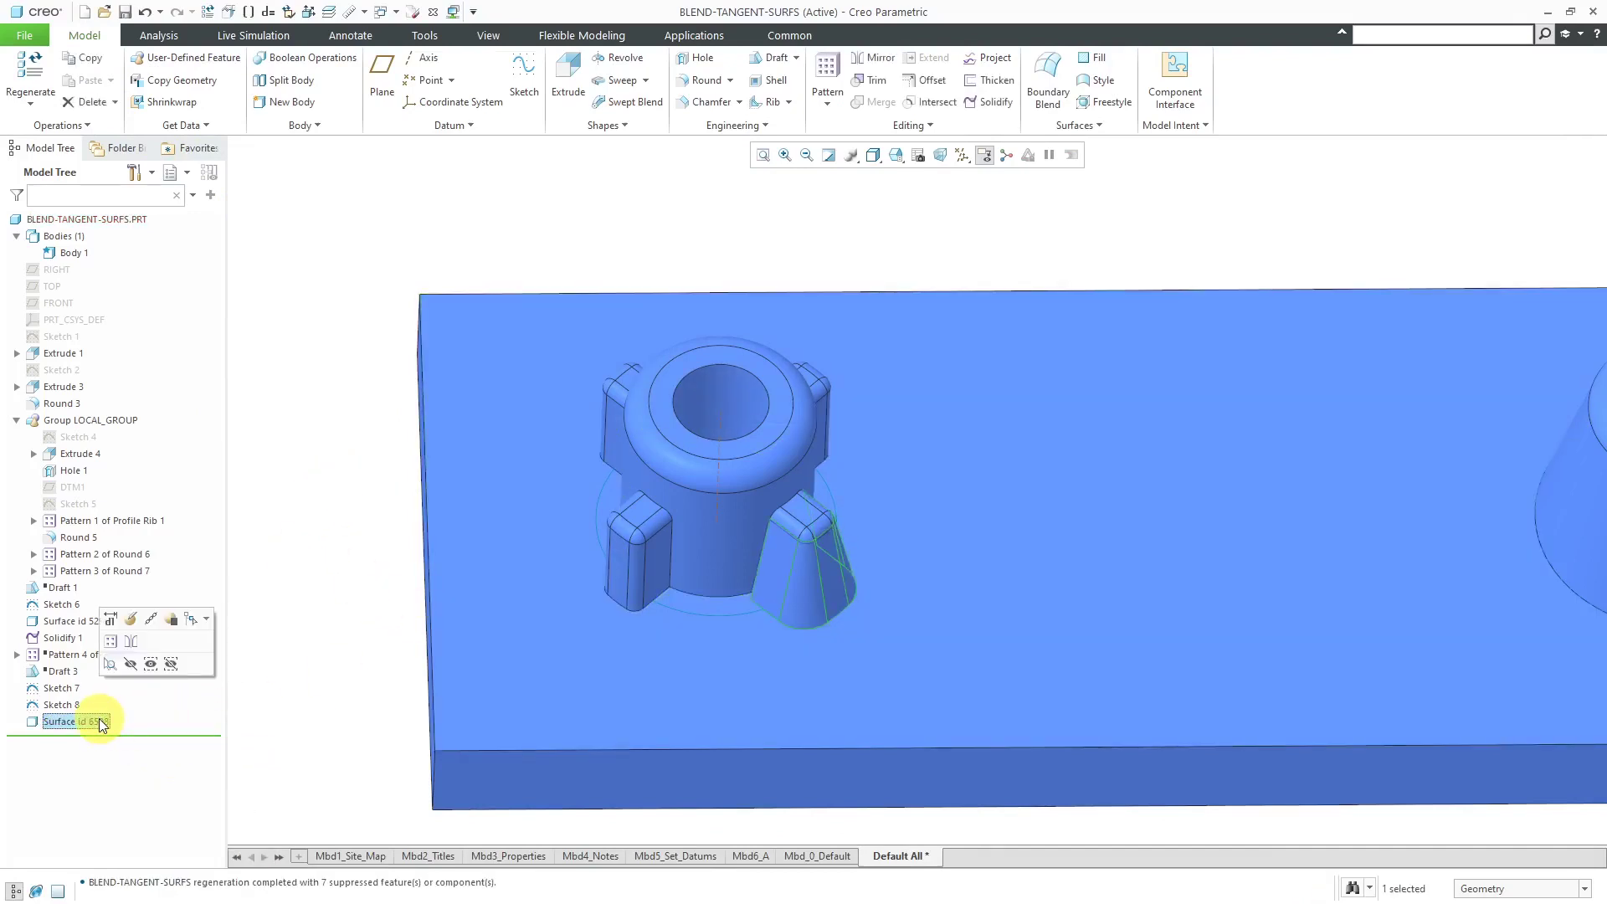
right_click(304, 416)
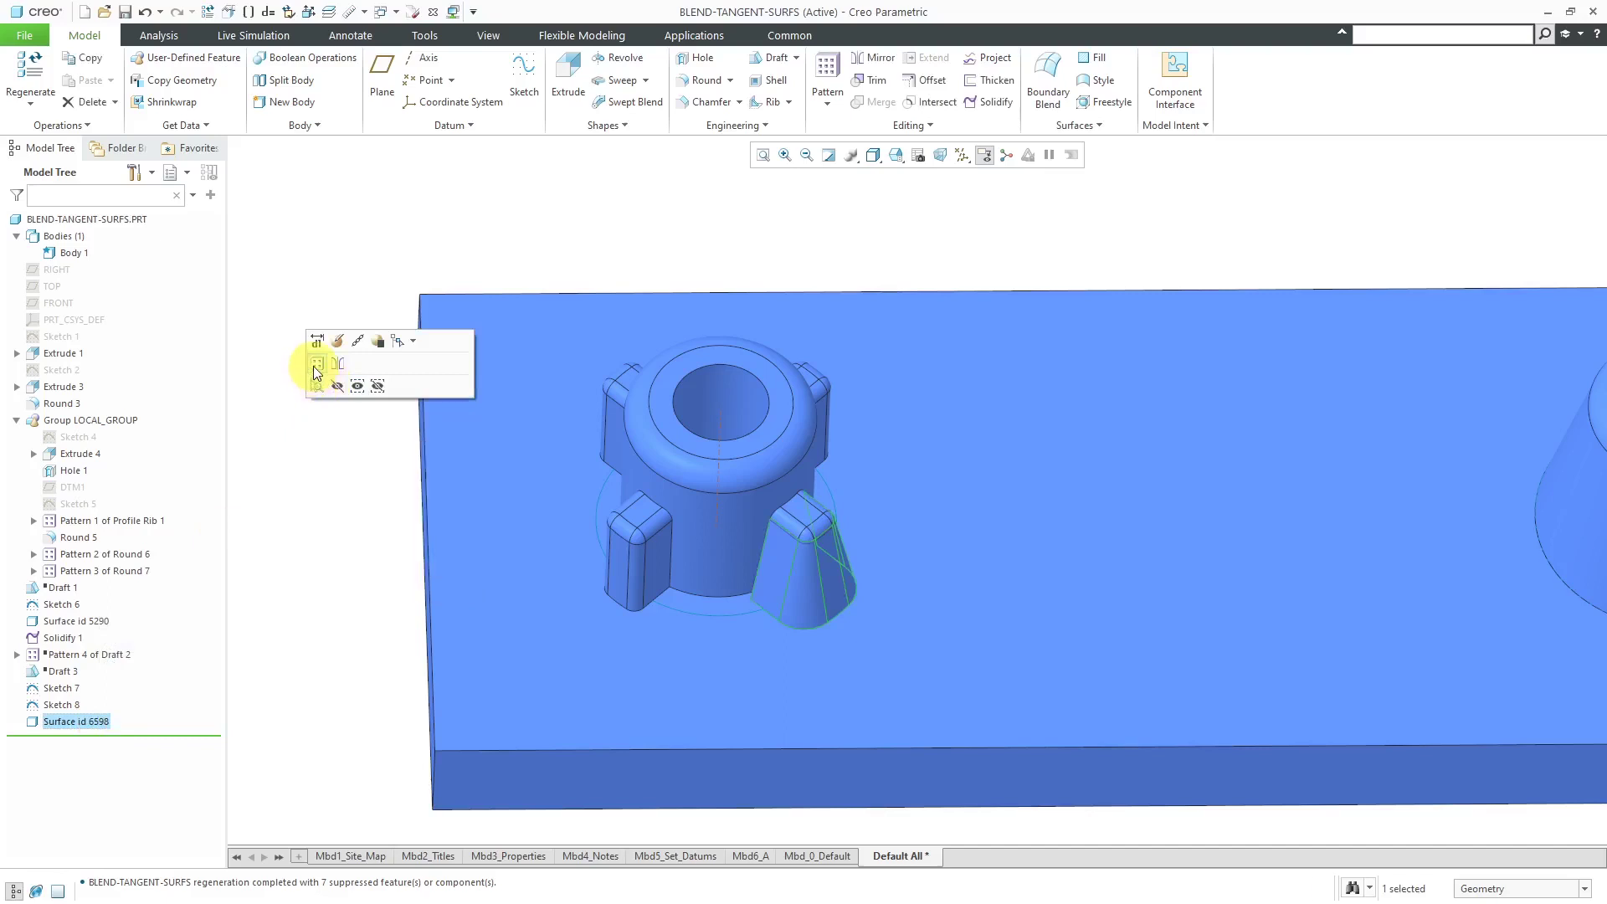
click(317, 365)
right_click(338, 255)
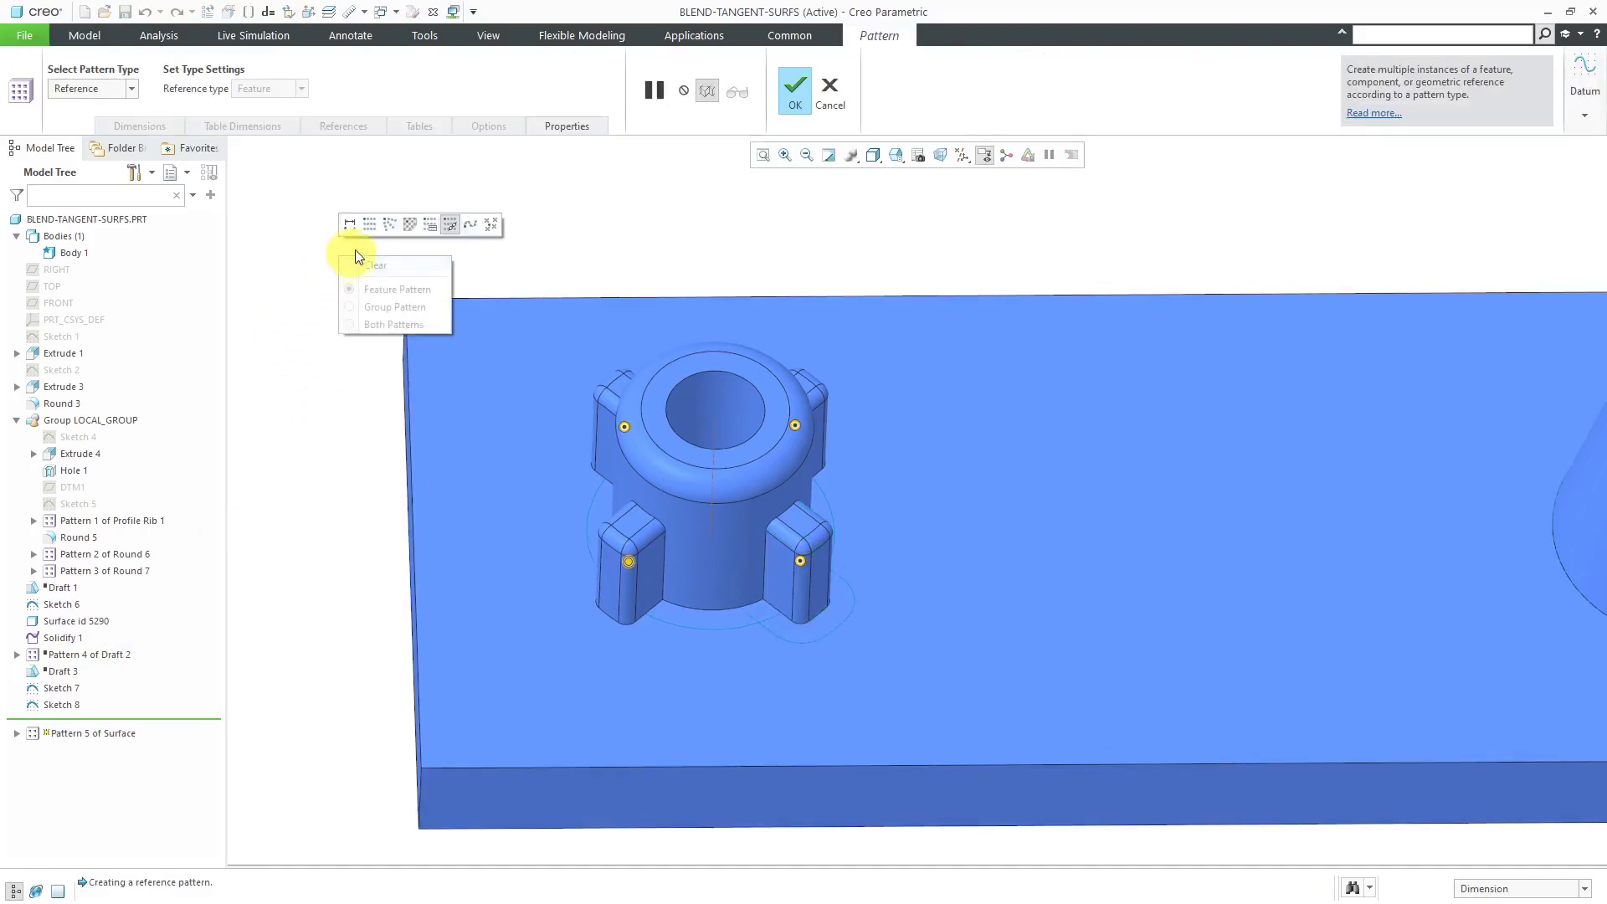
click(388, 224)
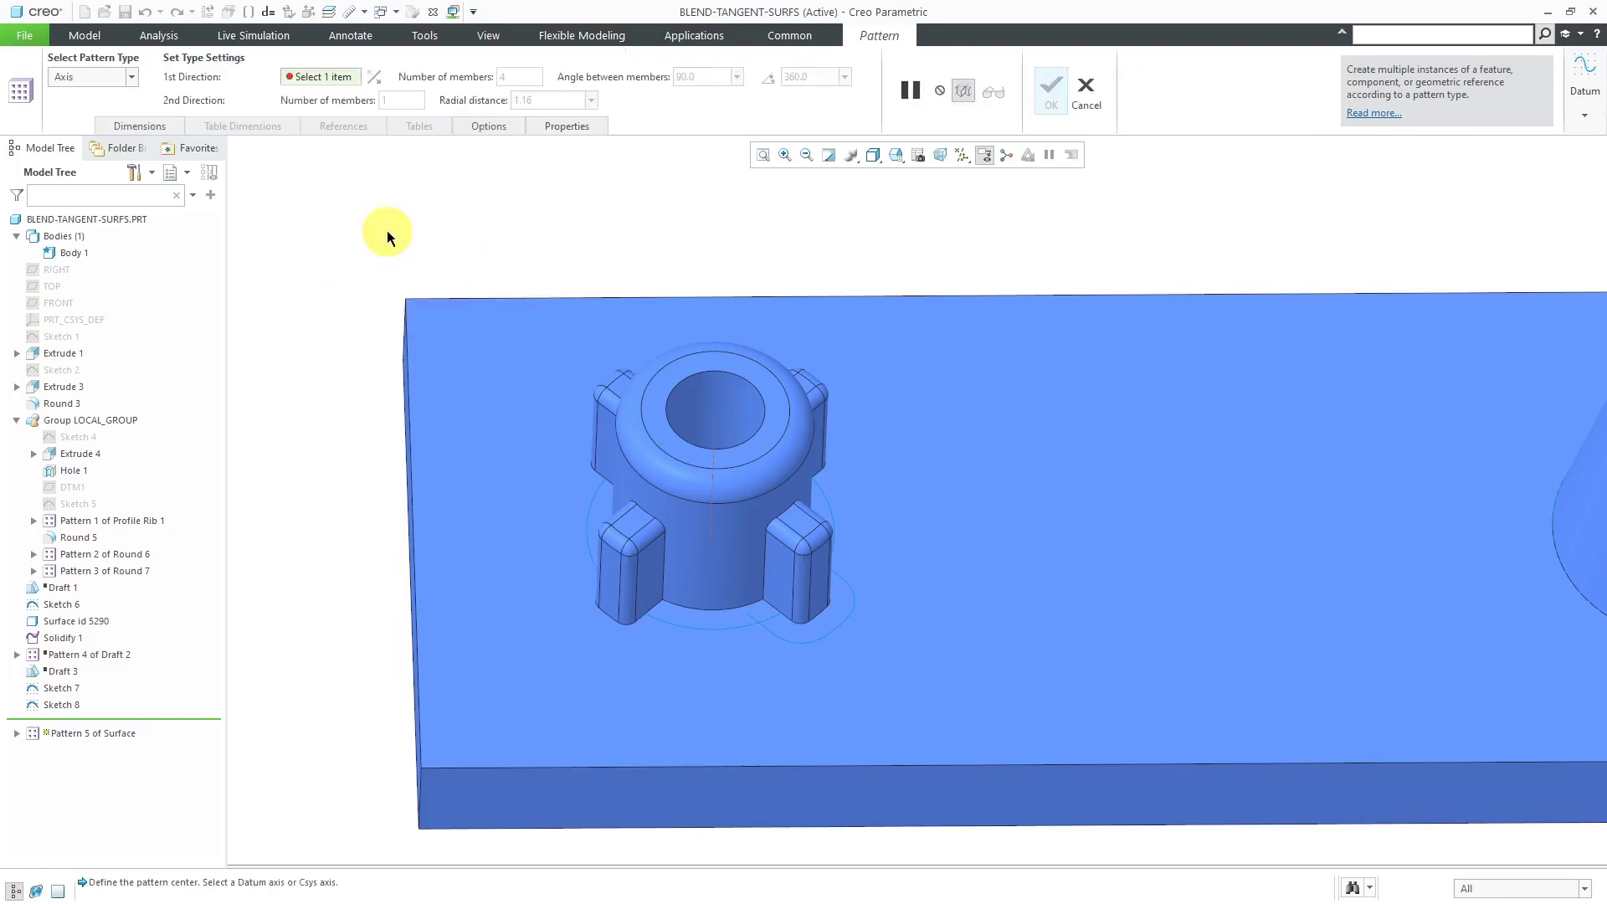
click(713, 422)
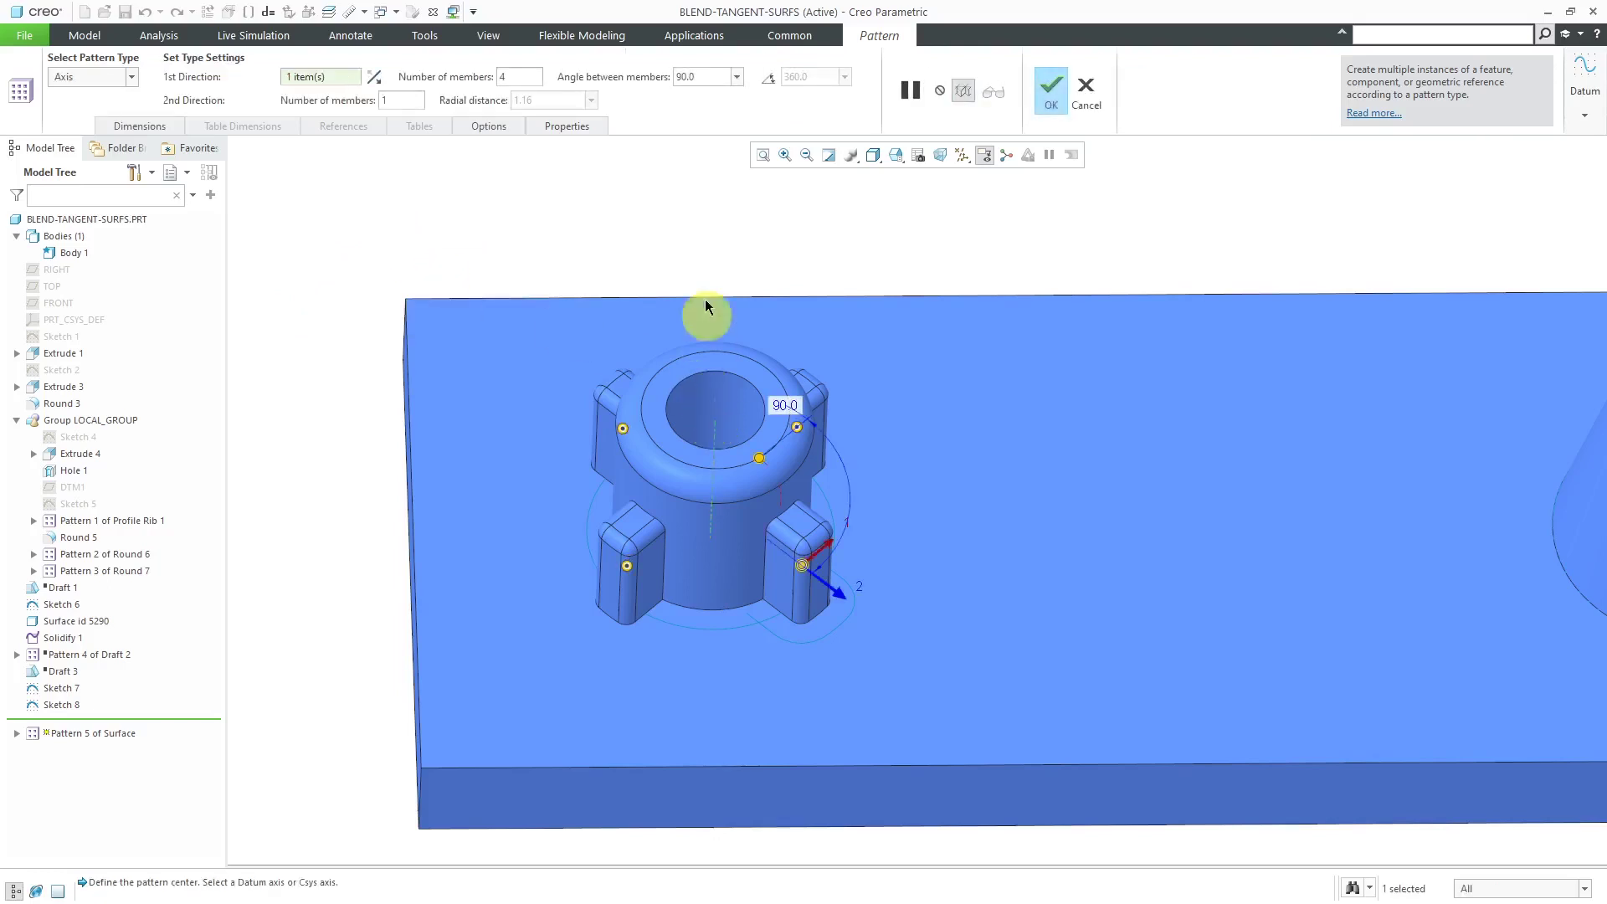
middle_click(668, 216)
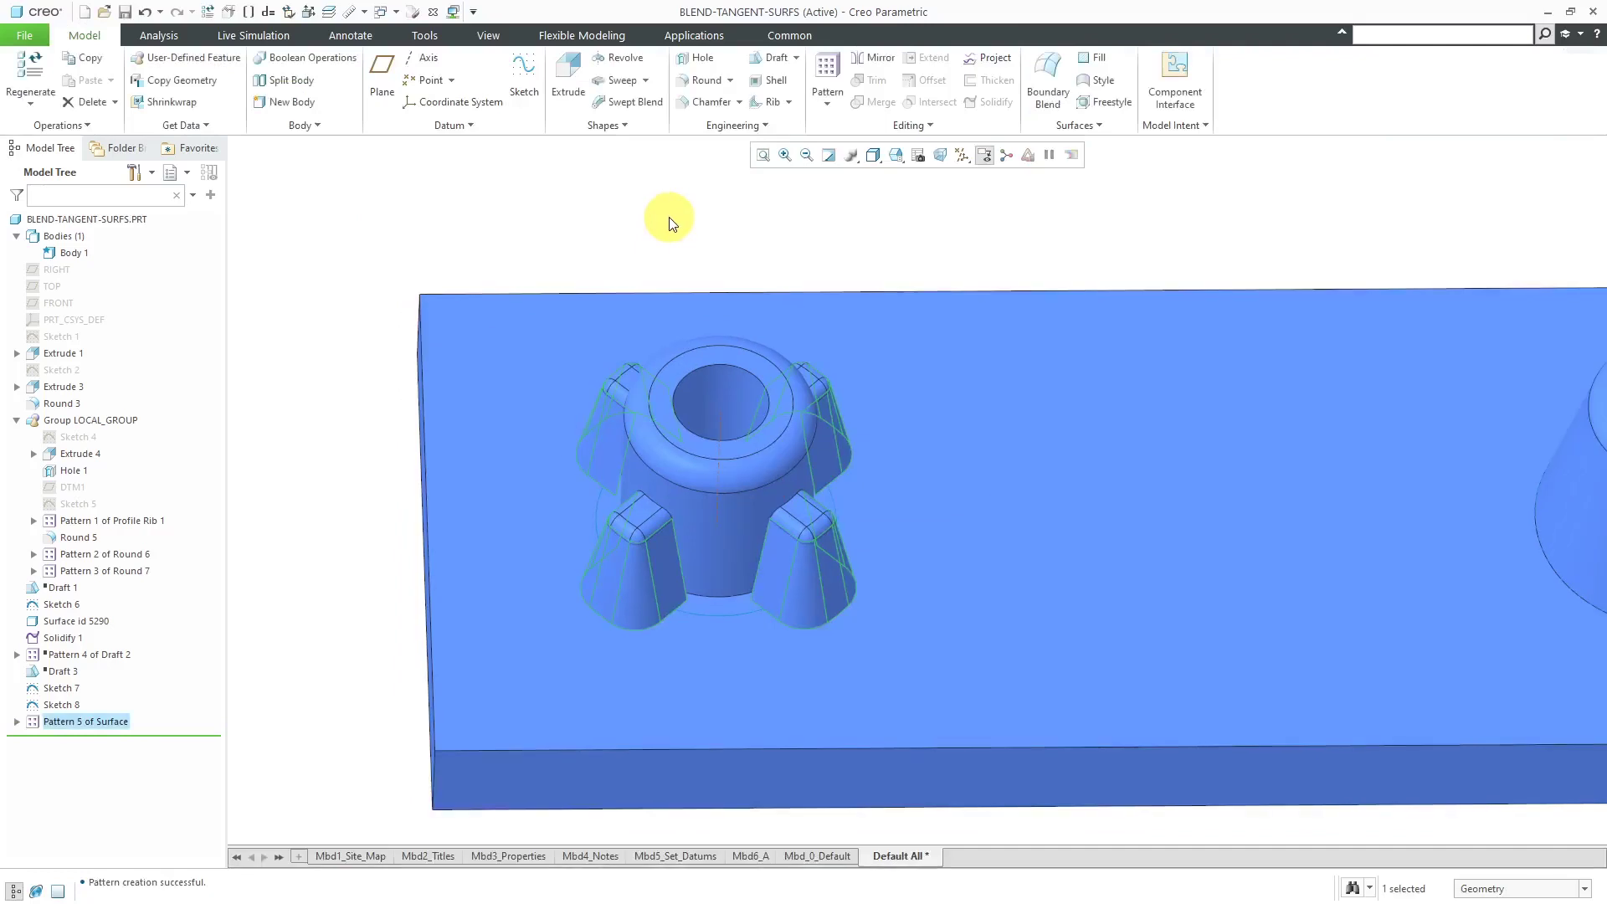
click(696, 249)
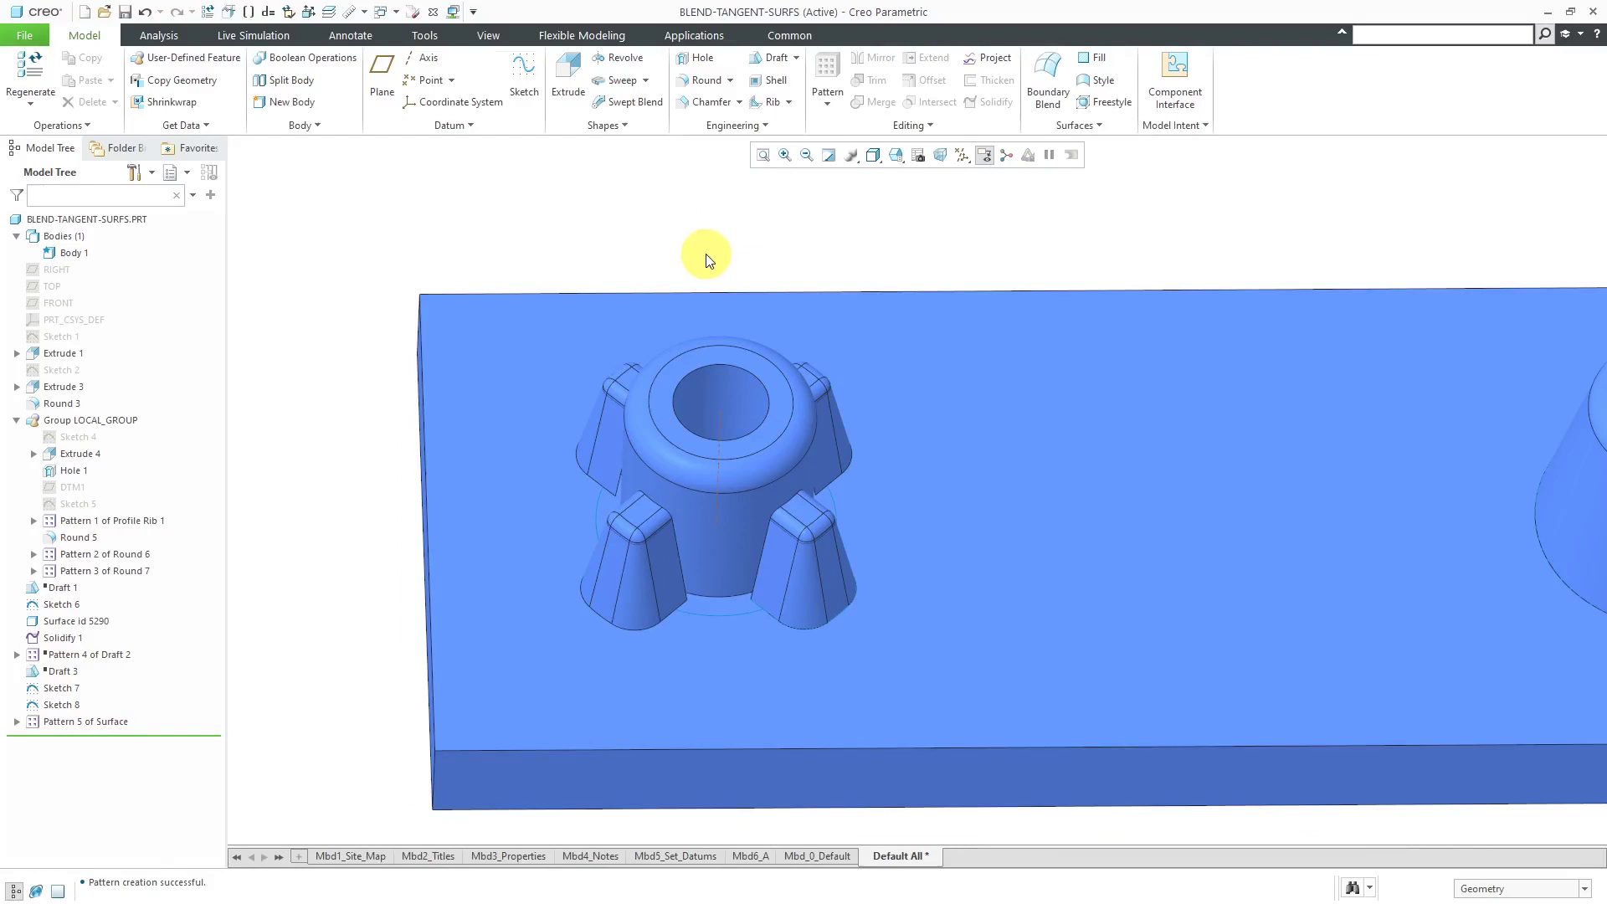
- Start another one-sided Blend Tangent to Surfaces feature for the hollow boss, pulling perpendicular to the base block's top face
click(1092, 129)
click(1107, 181)
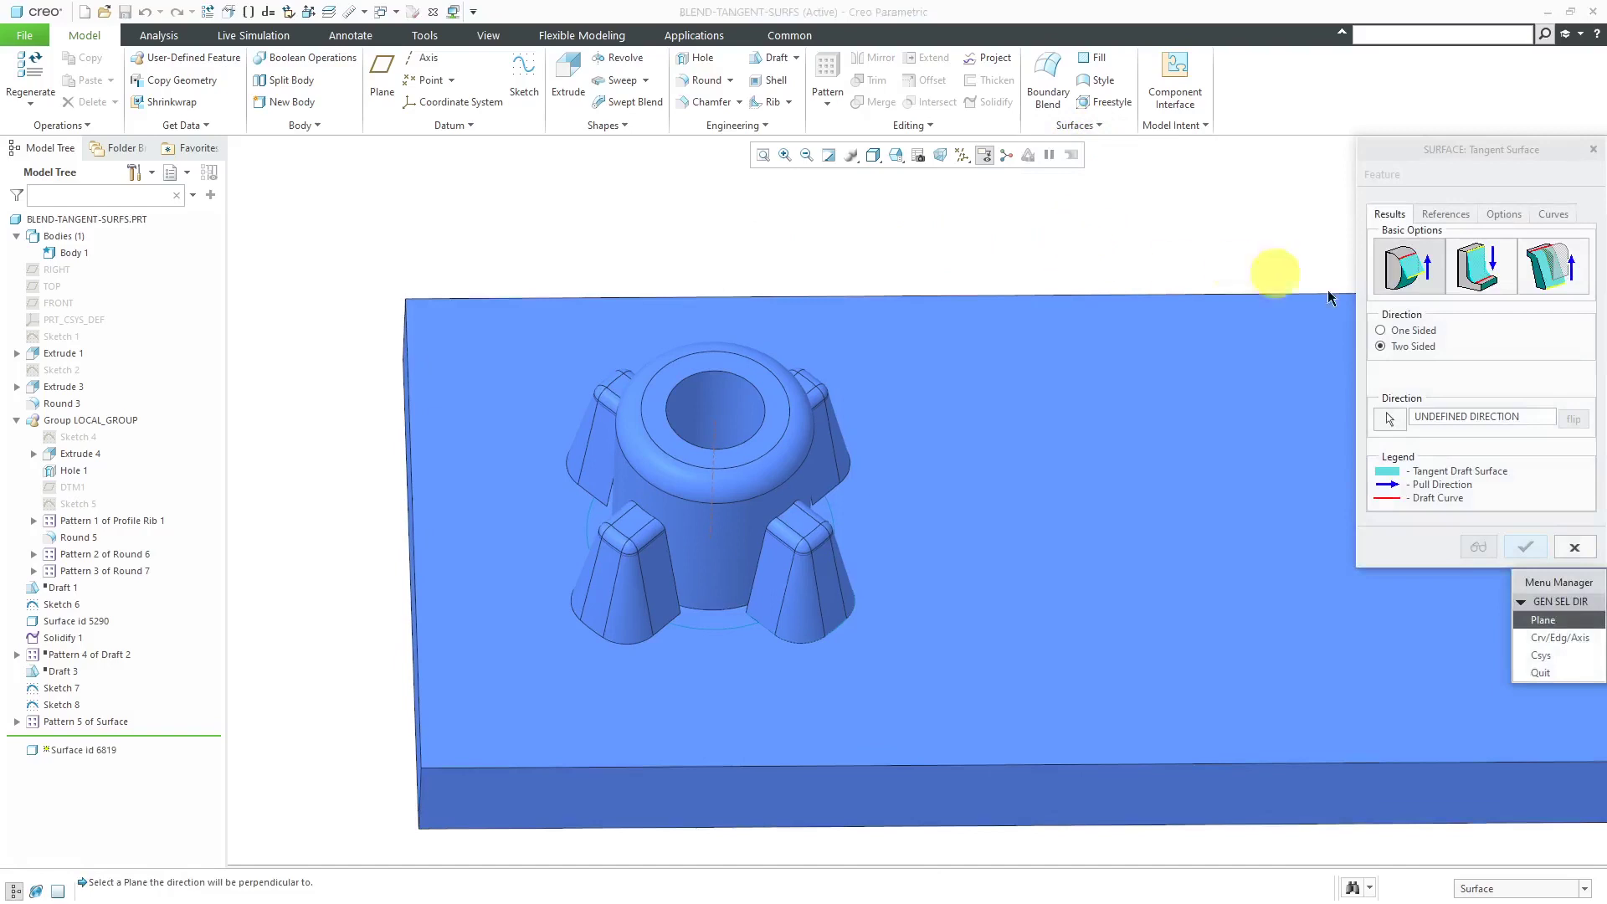
click(1407, 329)
click(1016, 507)
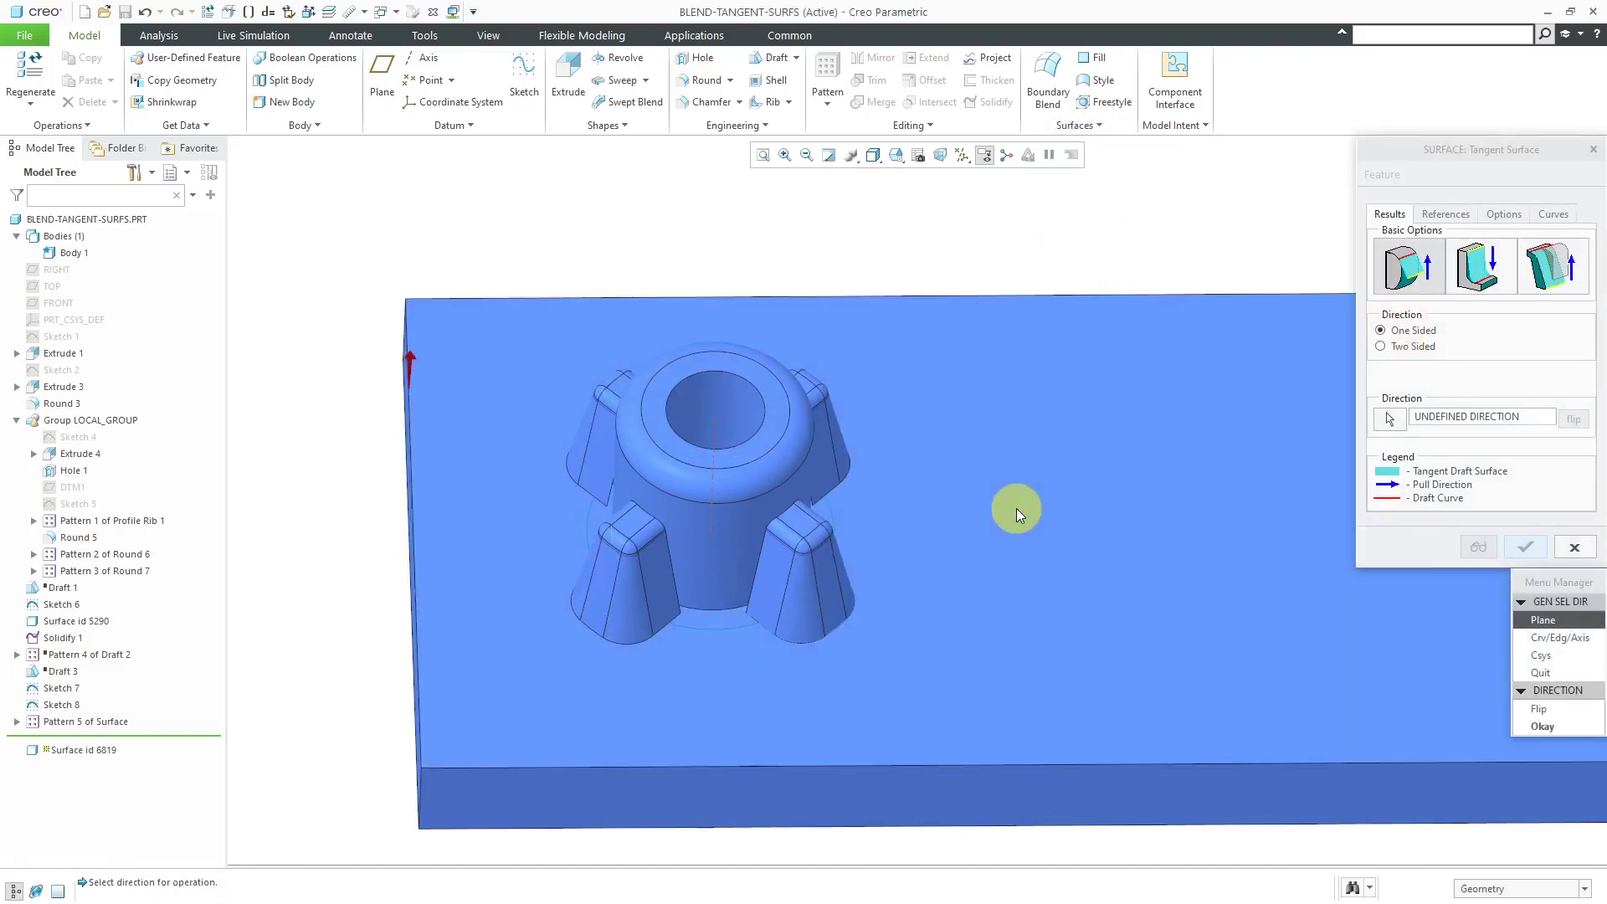
click(1541, 725)
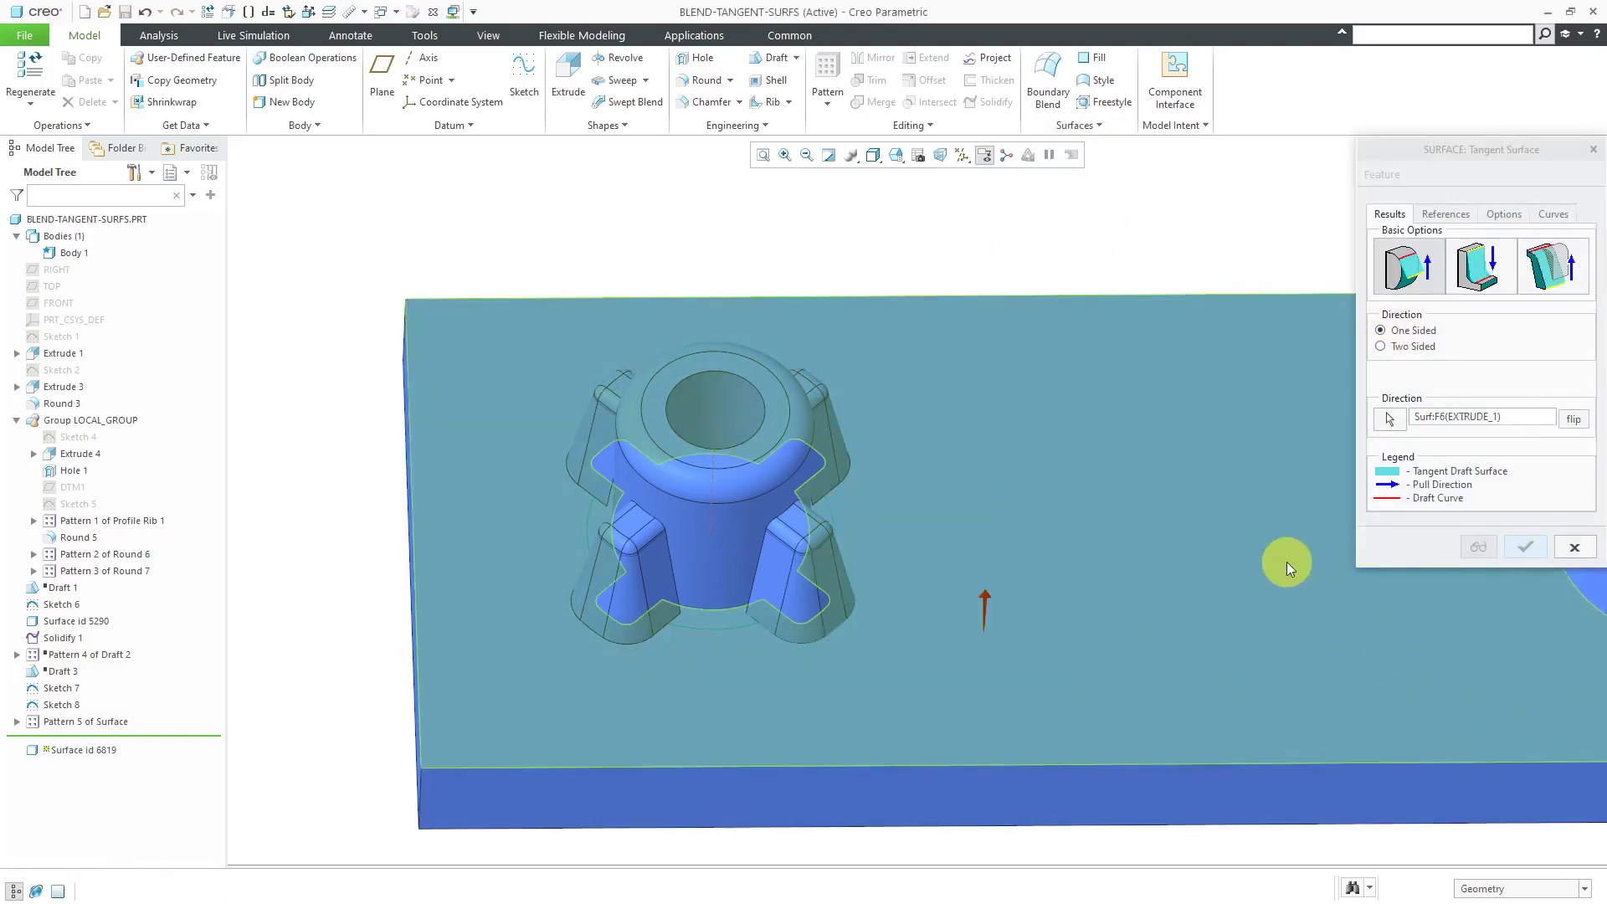
- Use both halves of the sketched circle around the hollow boss's base as the draft line of the tangent surface
click(1444, 215)
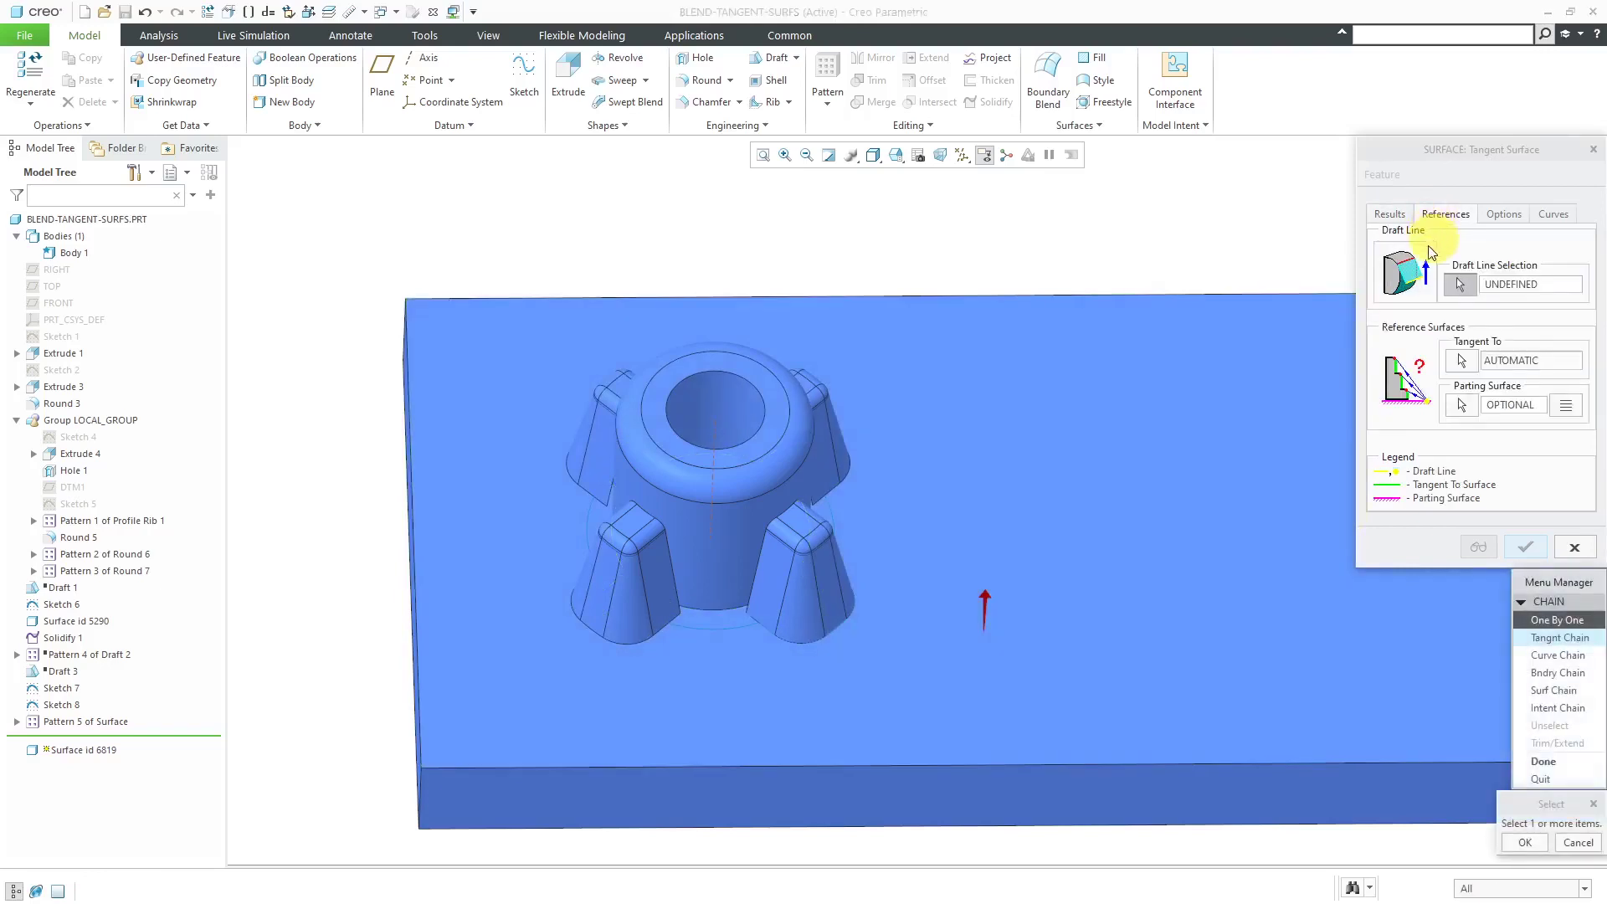
click(721, 629)
click(832, 503)
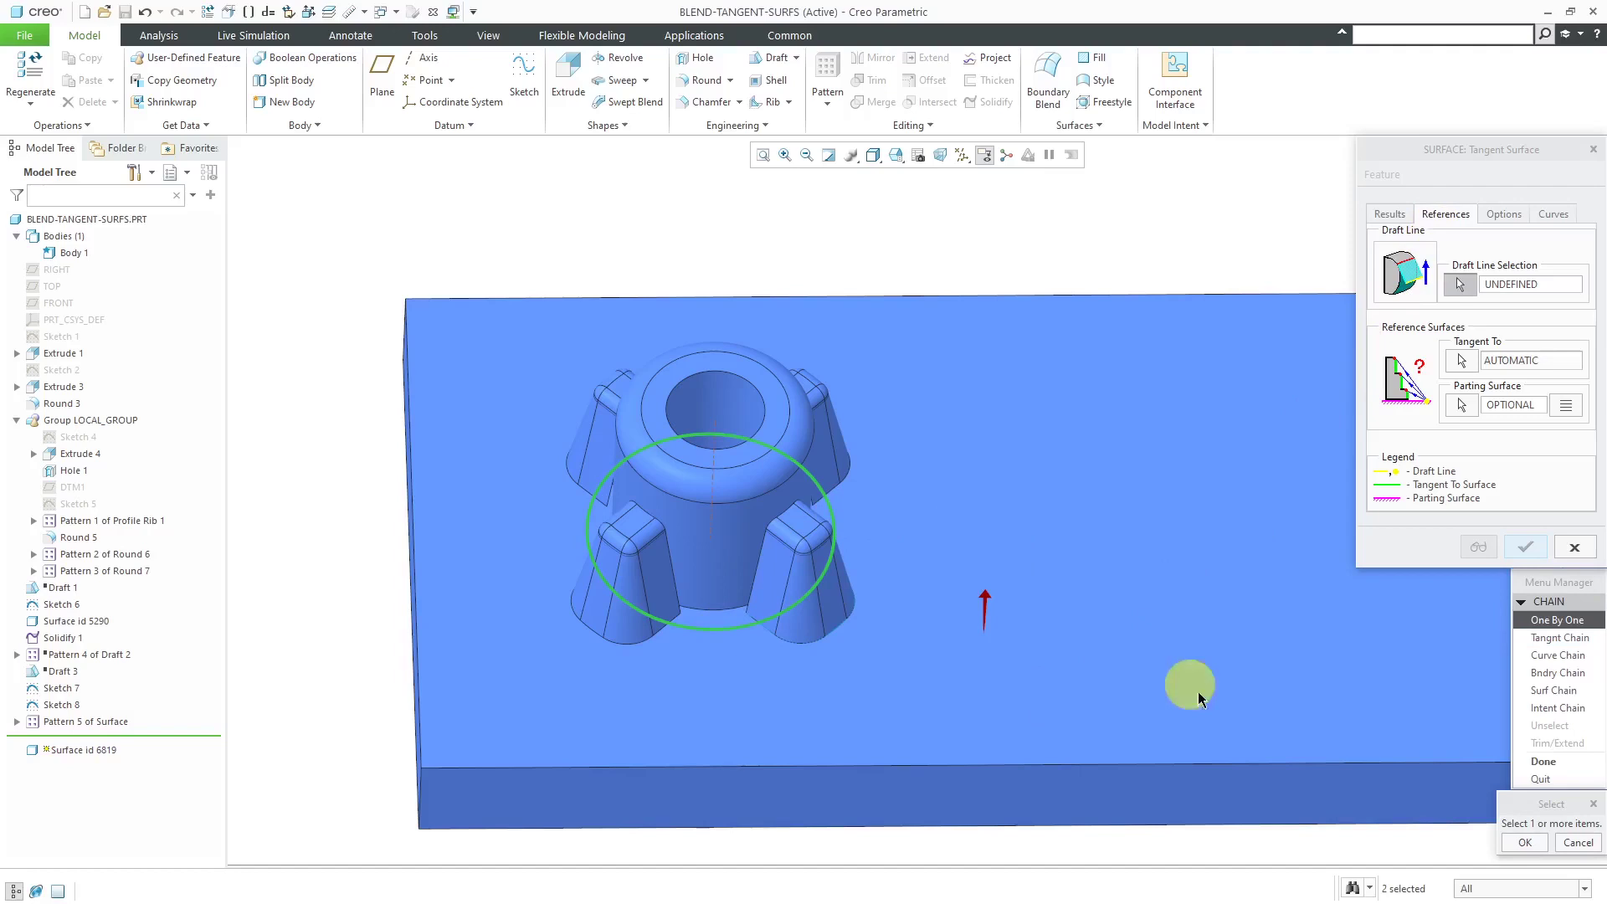
click(1524, 842)
click(1542, 761)
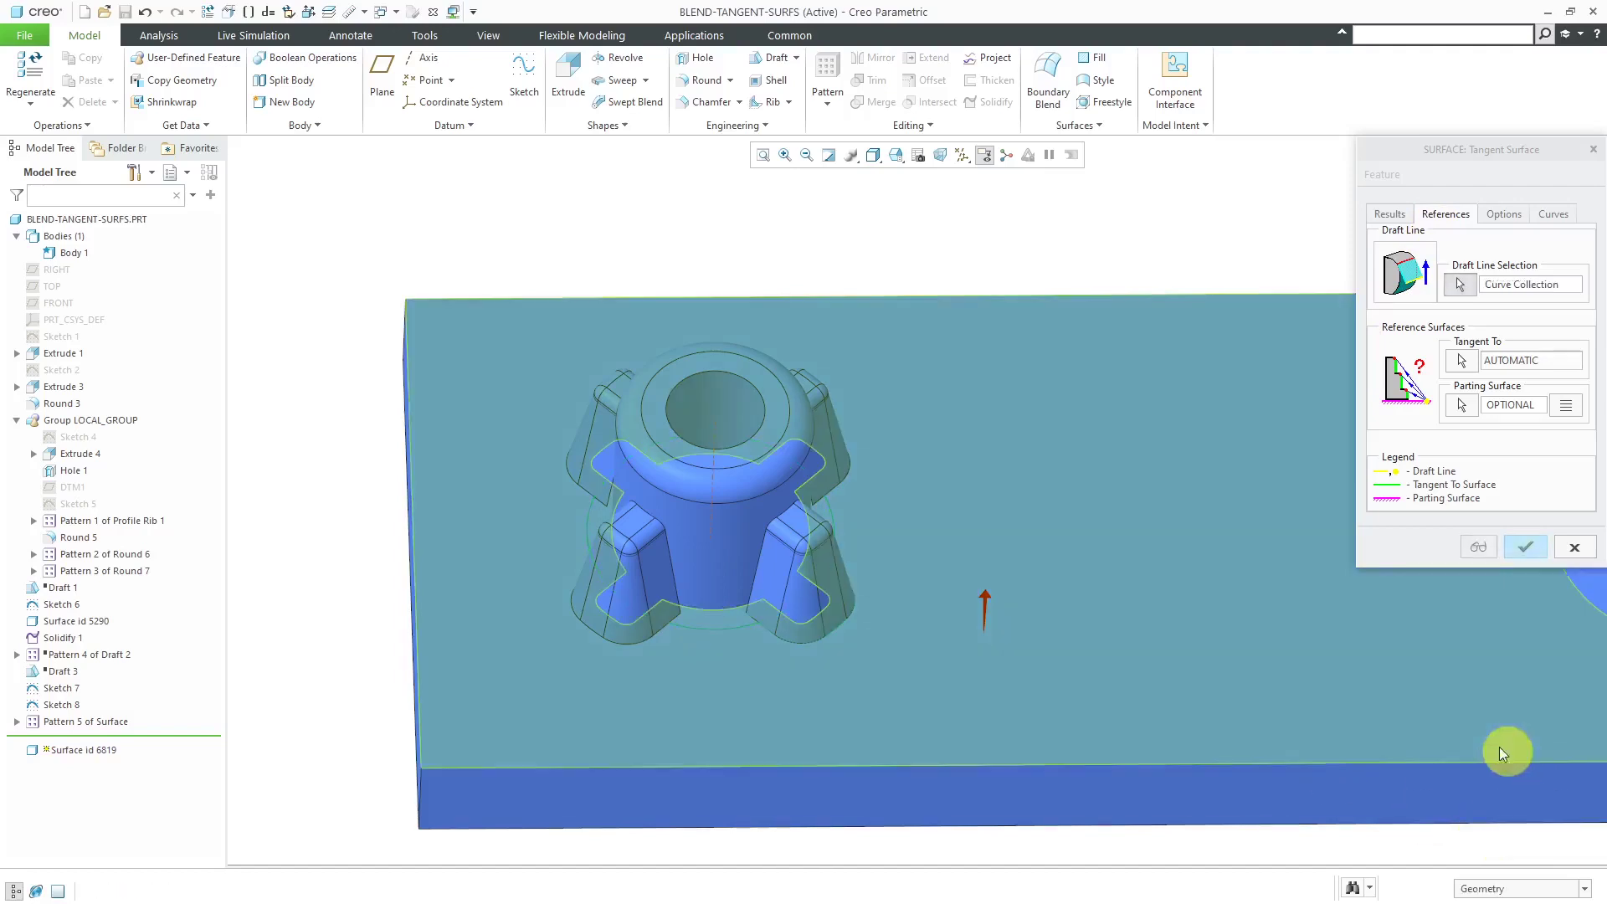
- Make the surface tangent to the round at the hollow boss's upper edge and complete the Blend Tangent to Surfaces feature
click(1456, 368)
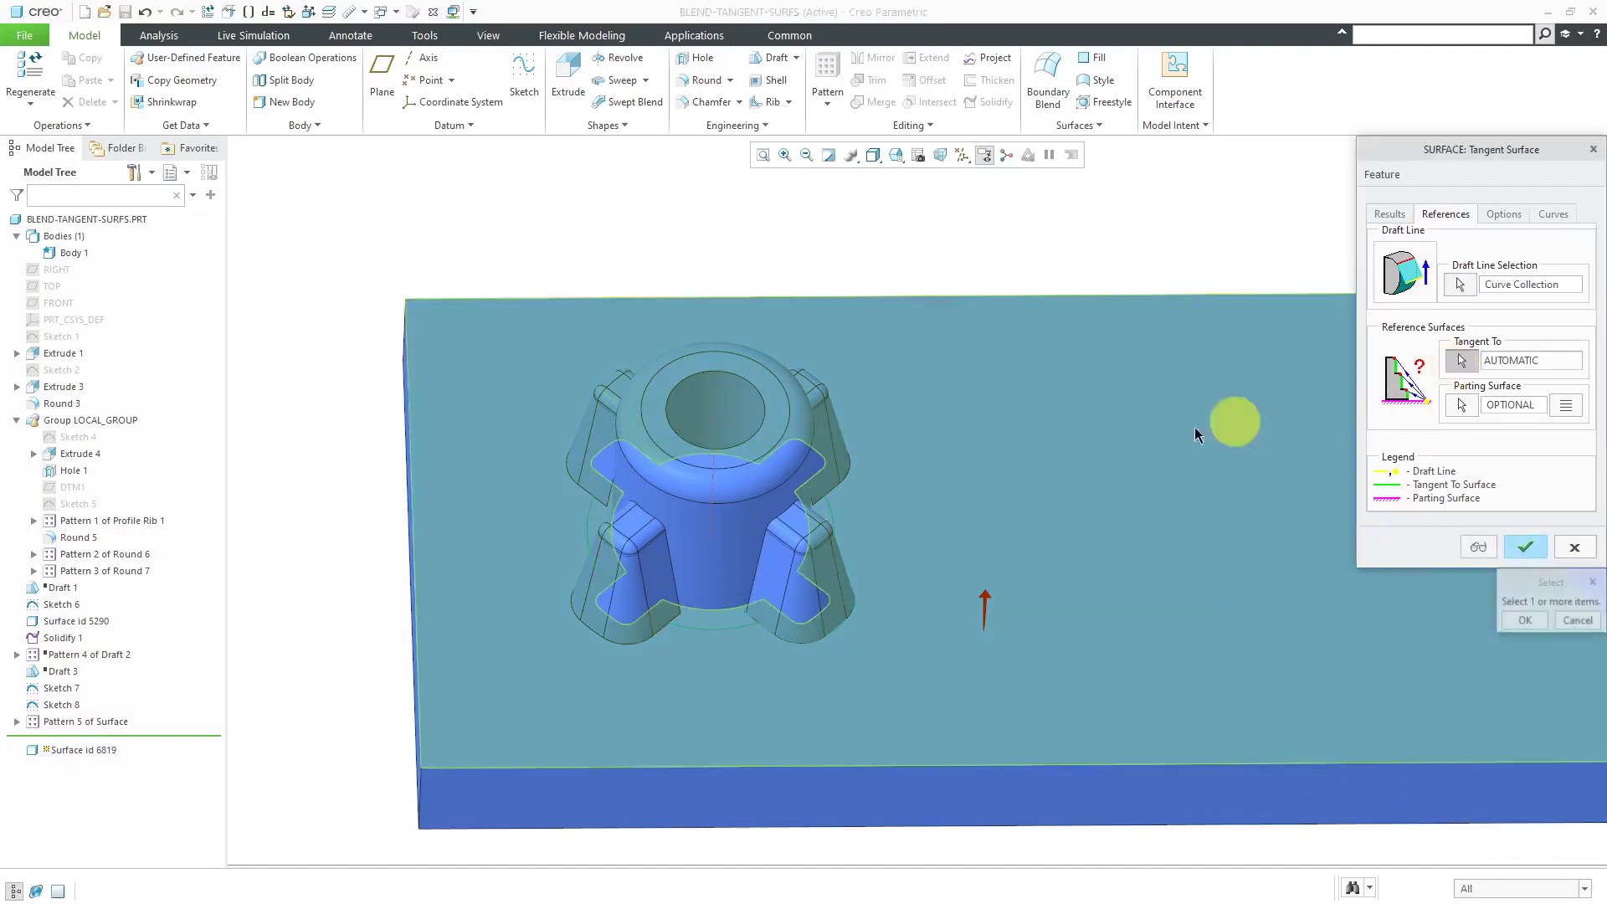
click(806, 406)
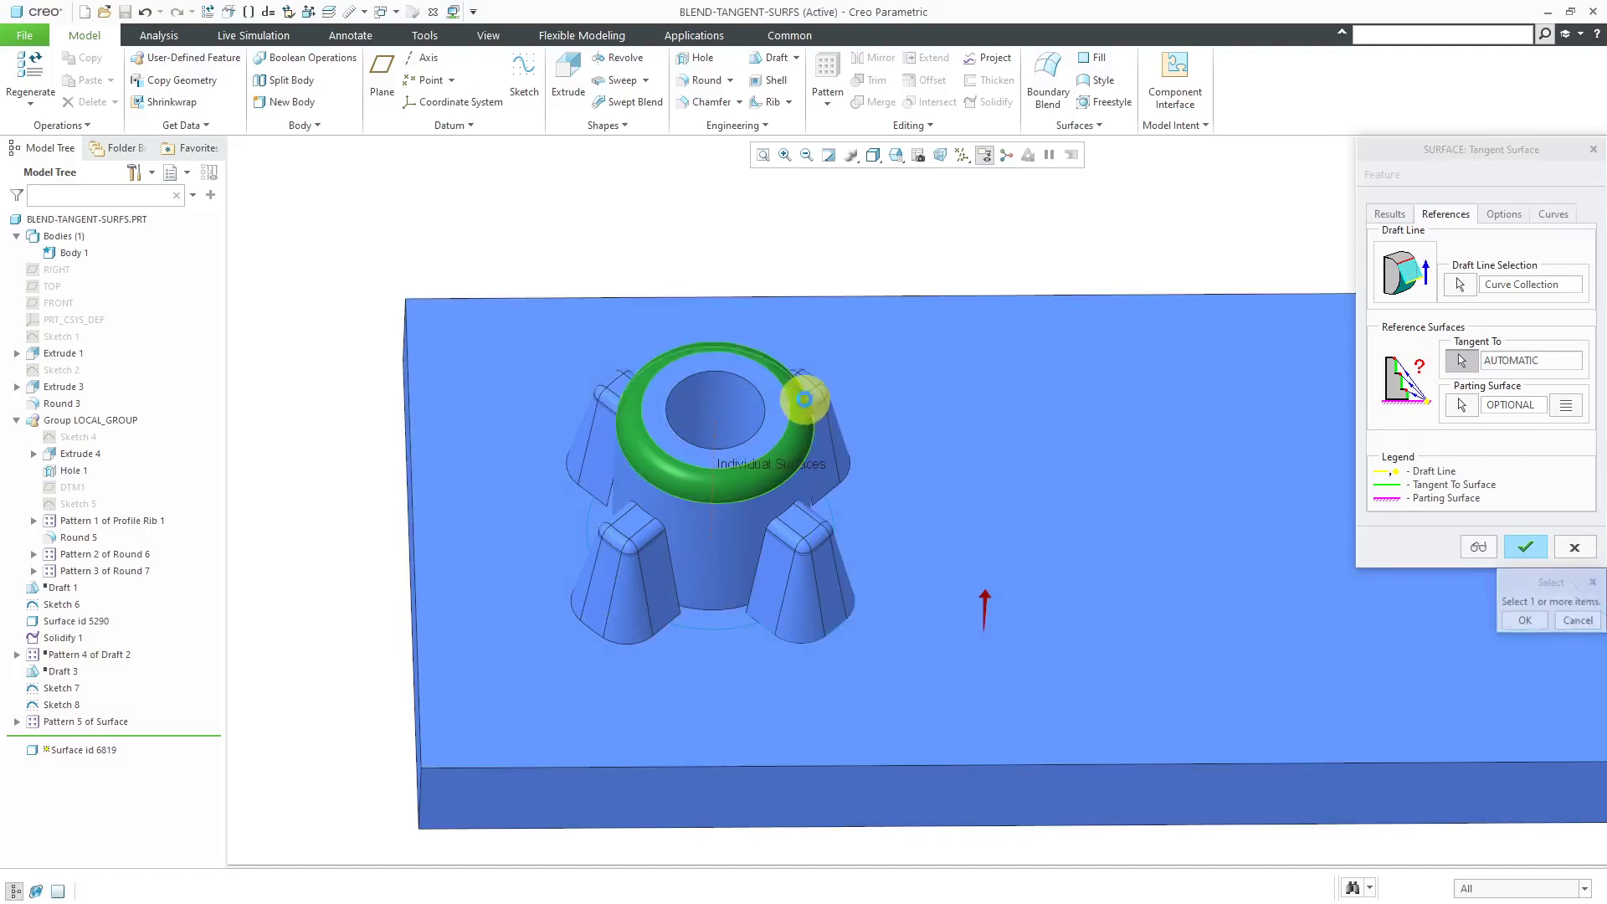
click(1530, 621)
click(1520, 549)
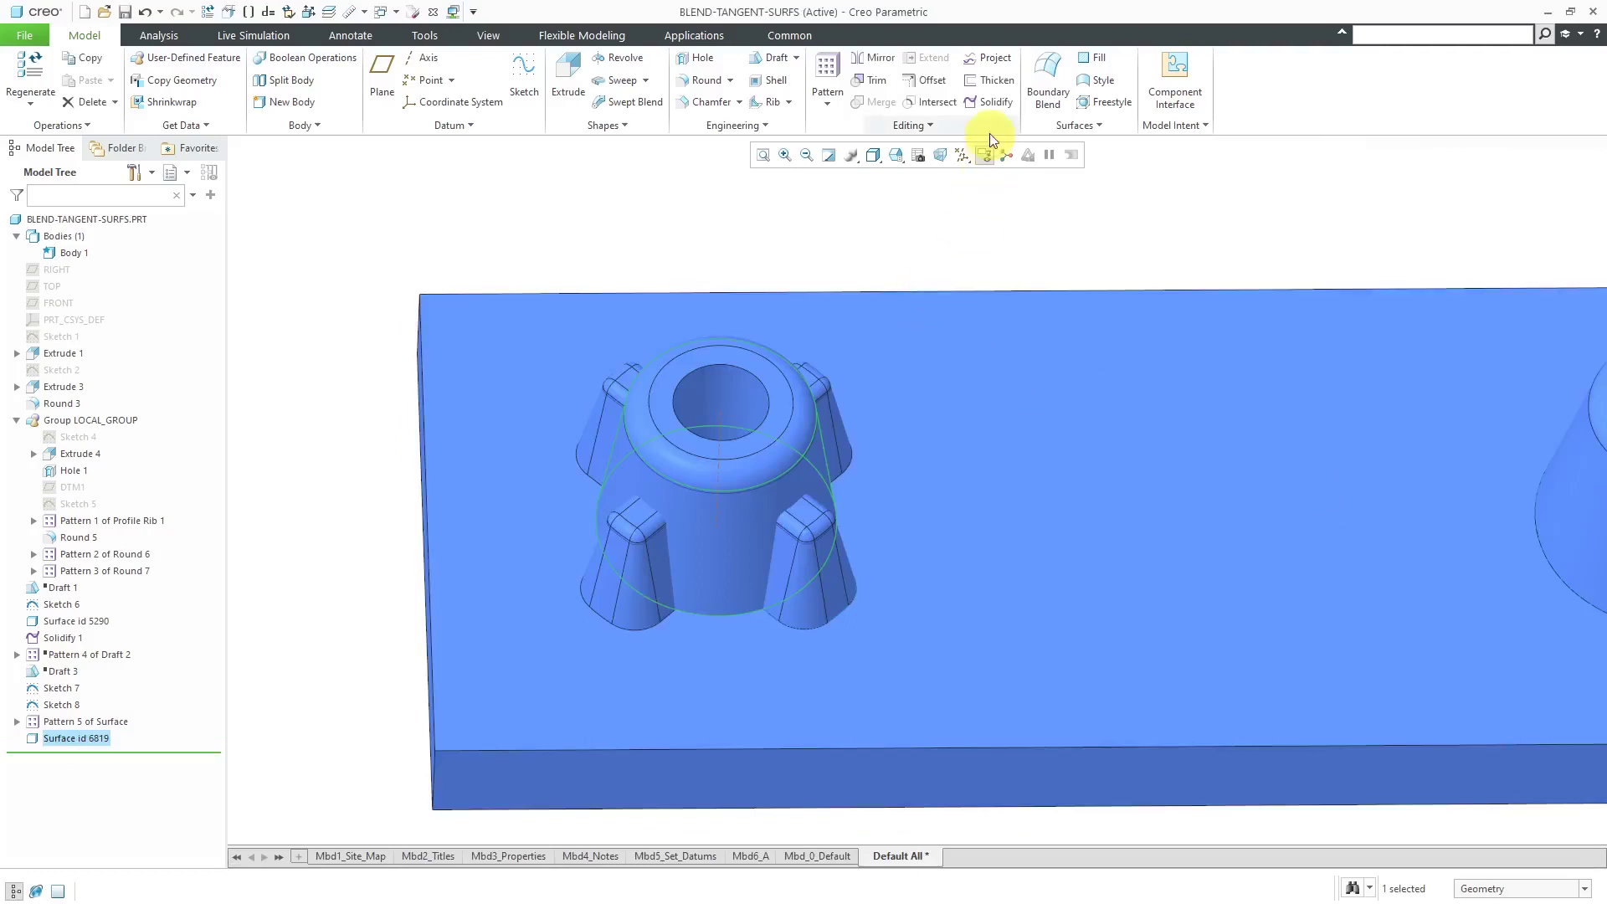
- Solidify the boss's tangent surface with the Fill with solid option
click(991, 107)
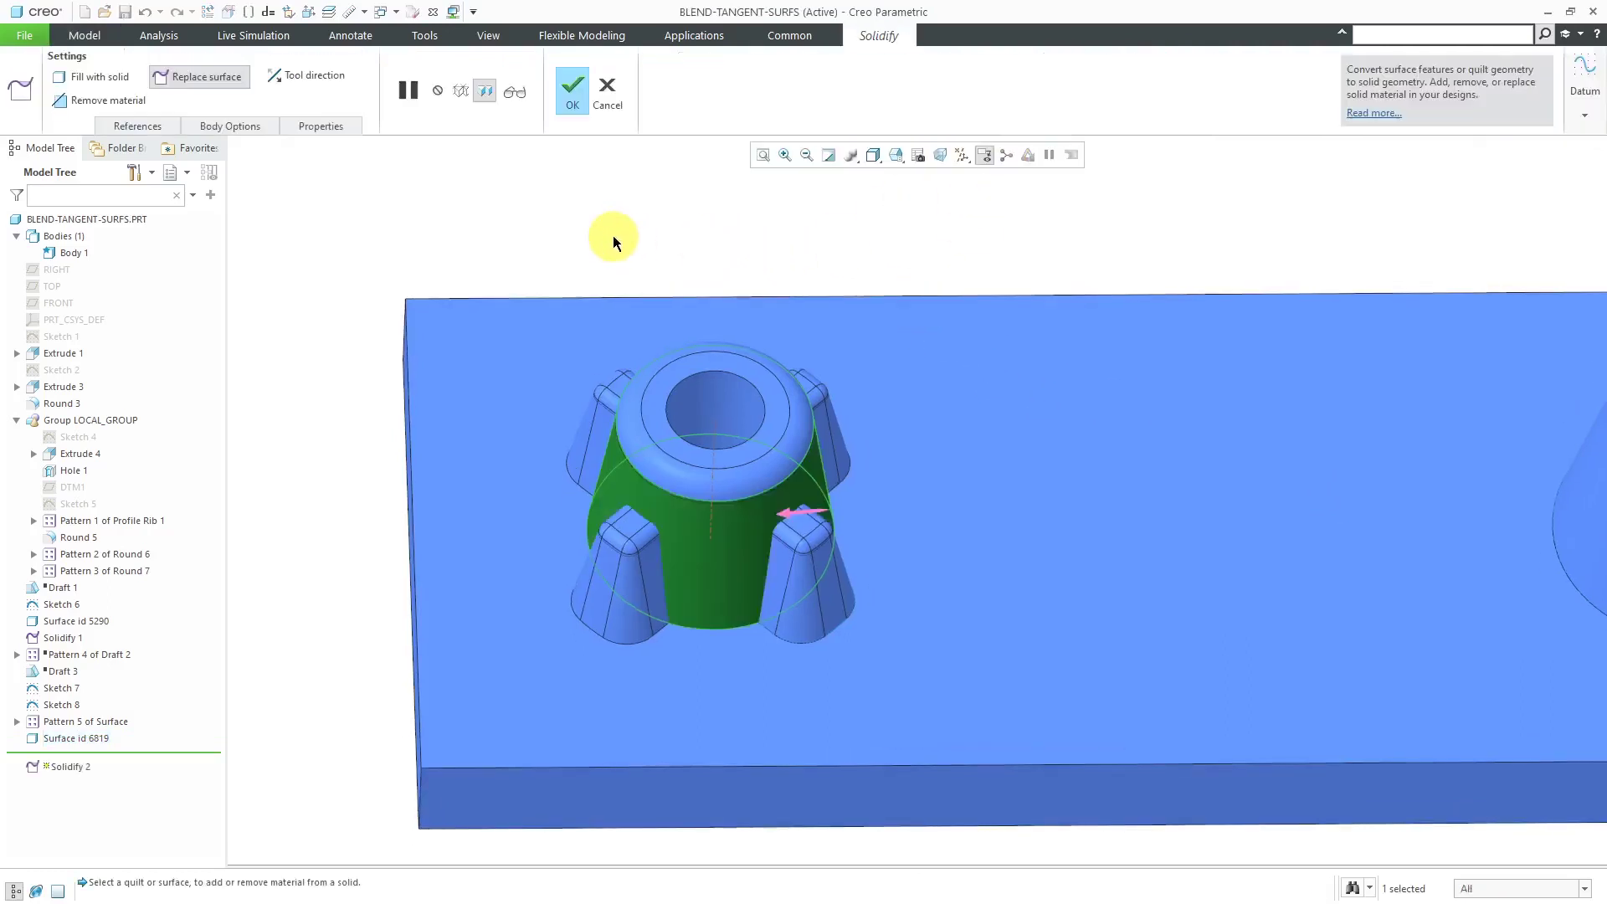
click(97, 80)
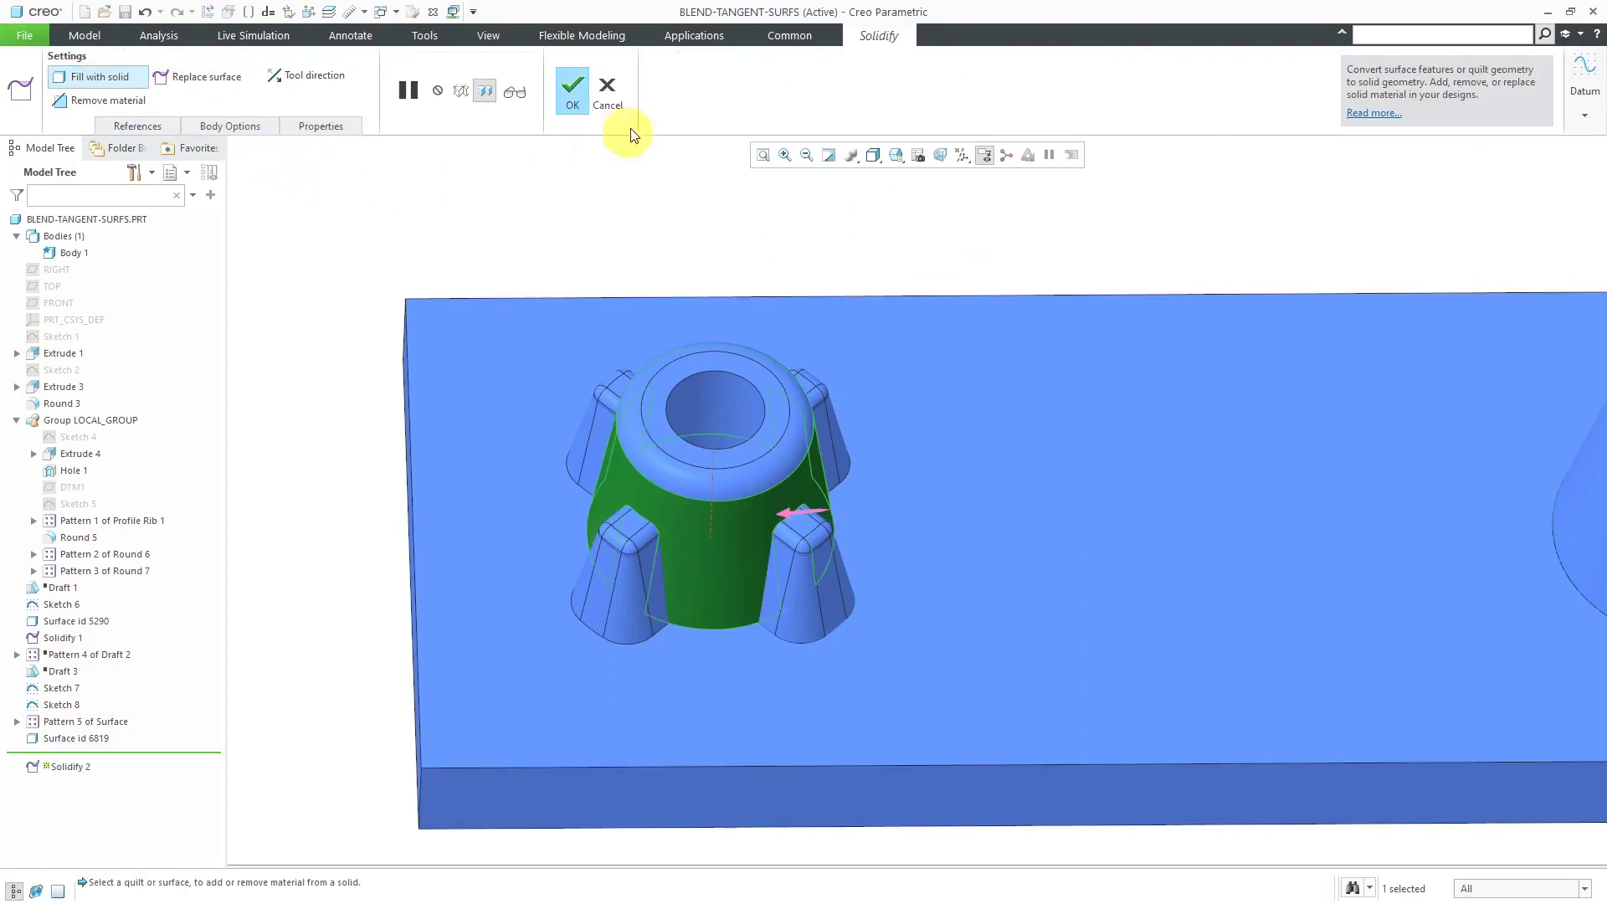
click(577, 99)
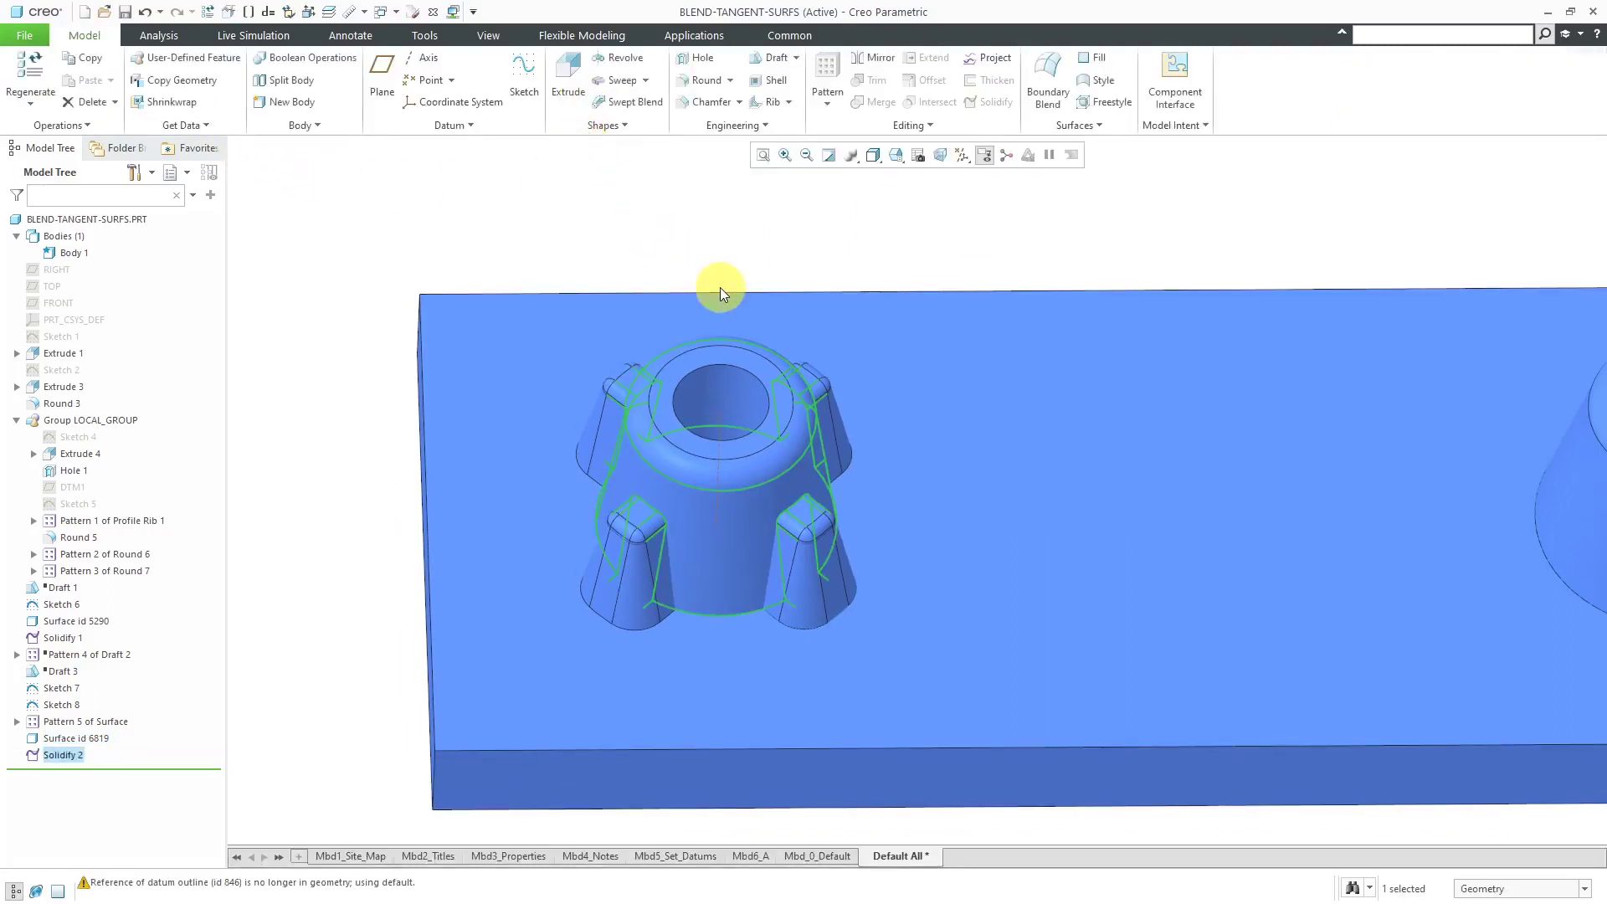
middle_drag(719, 288, 706, 262)
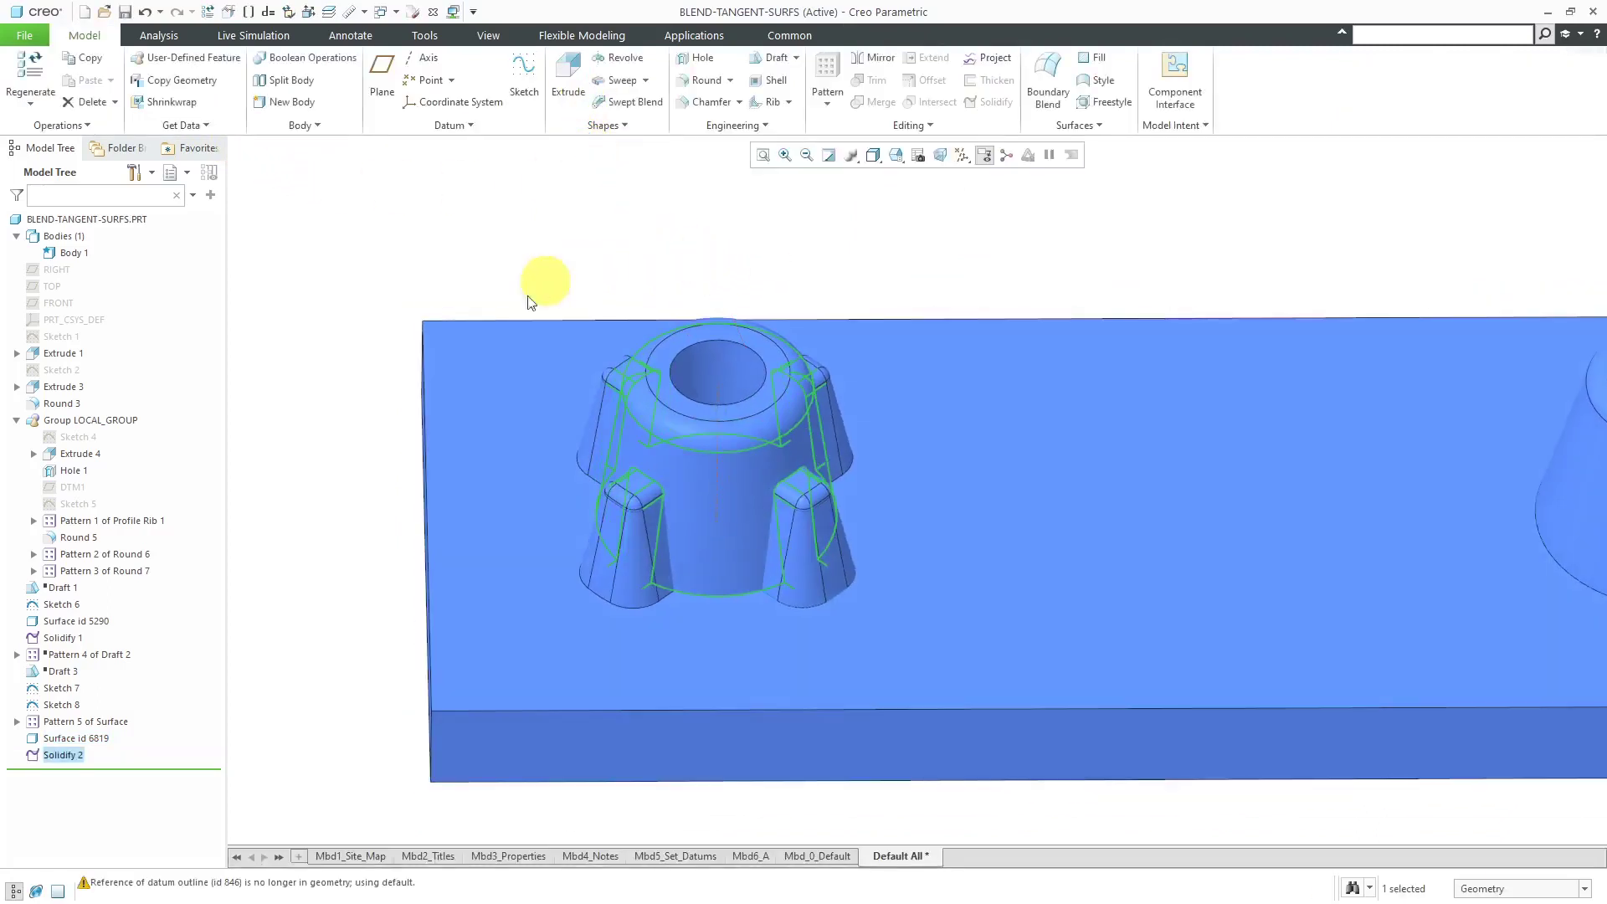
- Solidify the first surface of the rib surface pattern, filling it with solid material
click(107, 739)
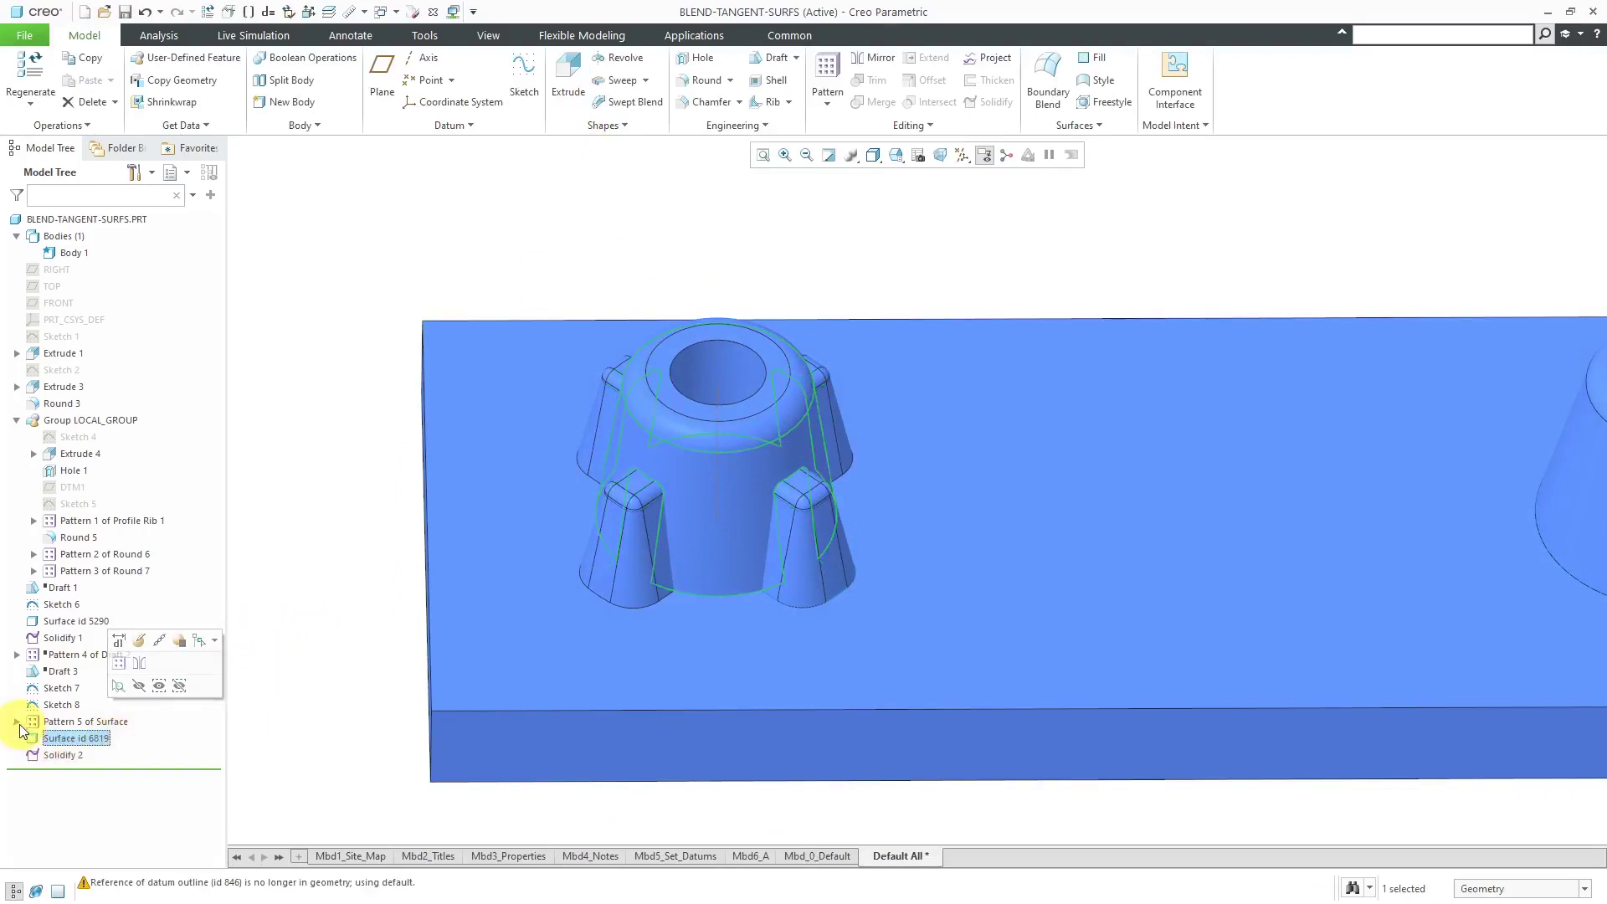
click(16, 721)
click(92, 738)
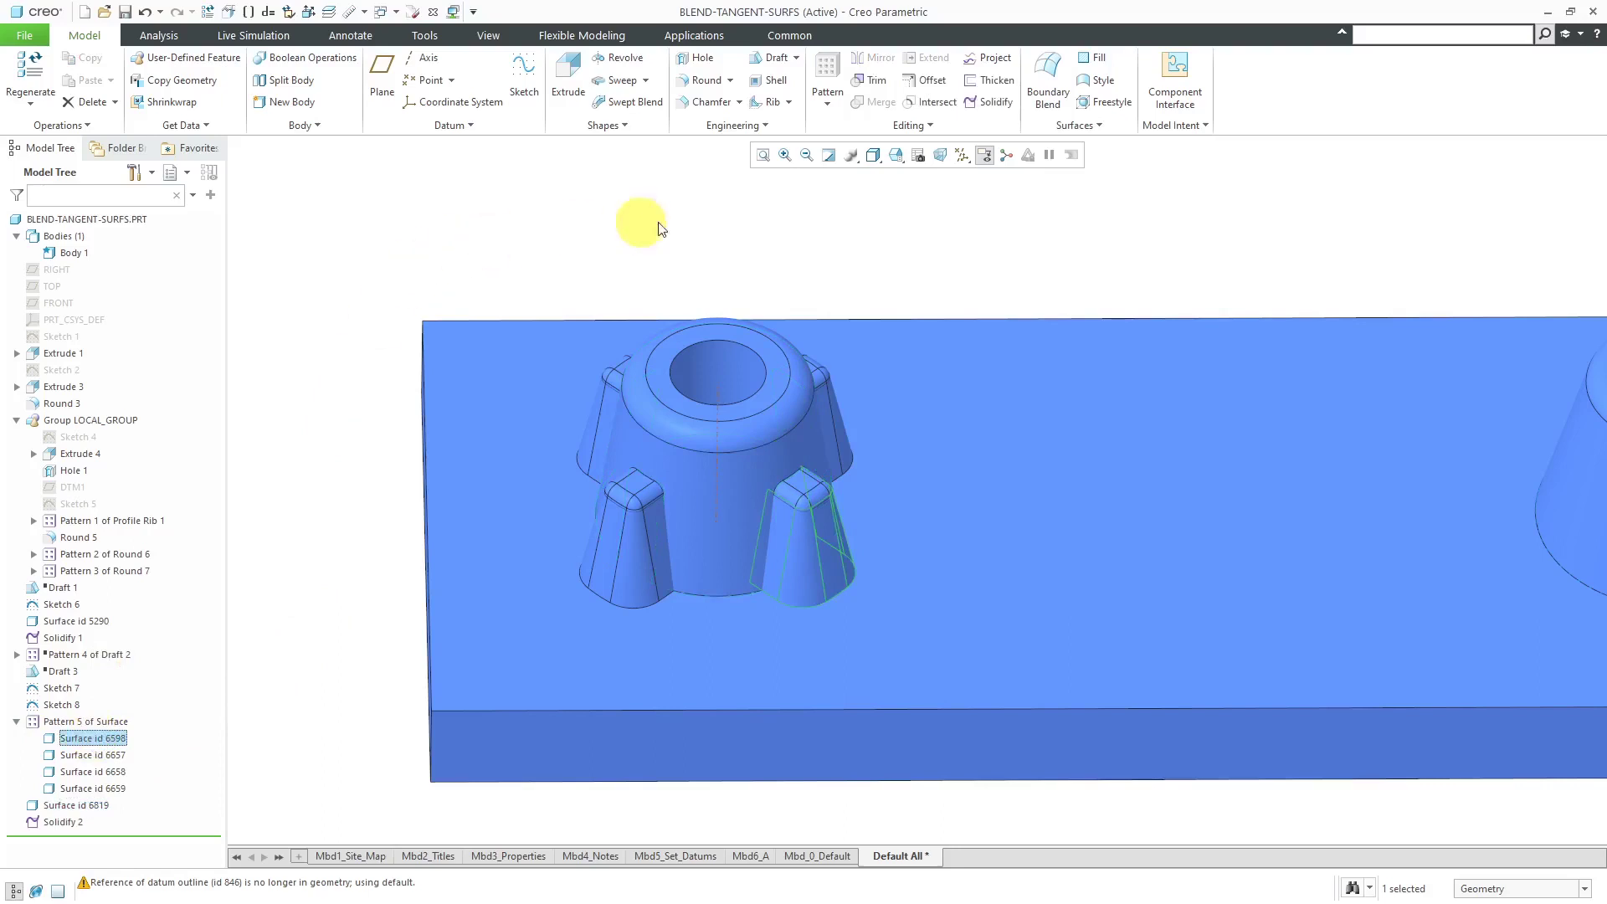
click(983, 103)
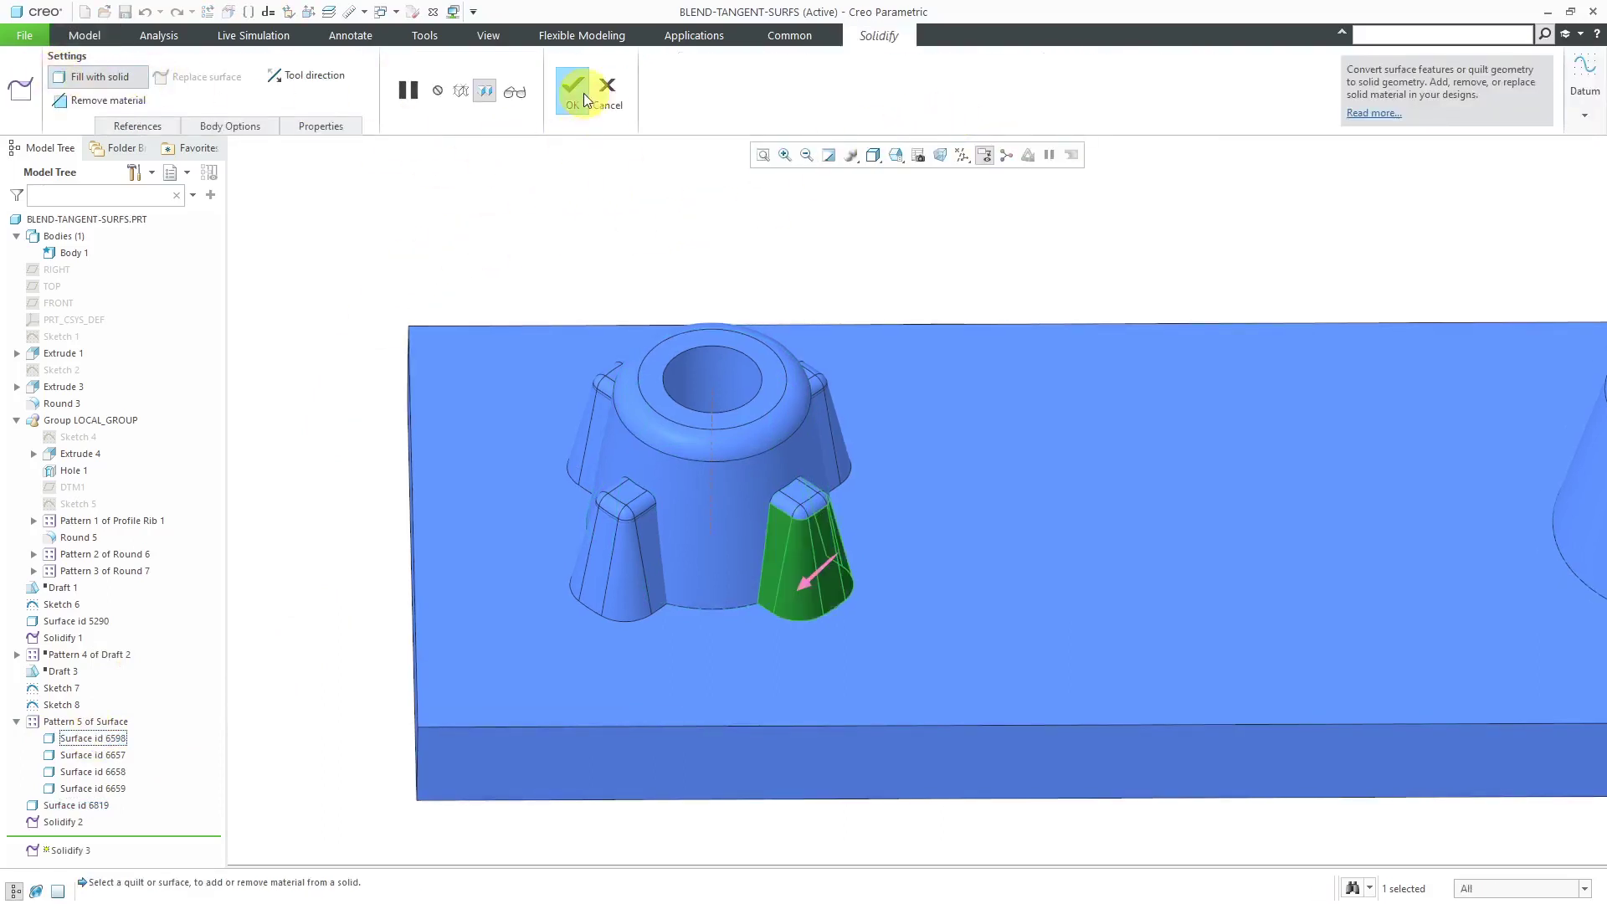
click(584, 93)
- Create a reference pattern of the rib's Solidify feature so all four ribs are filled
right_click(598, 249)
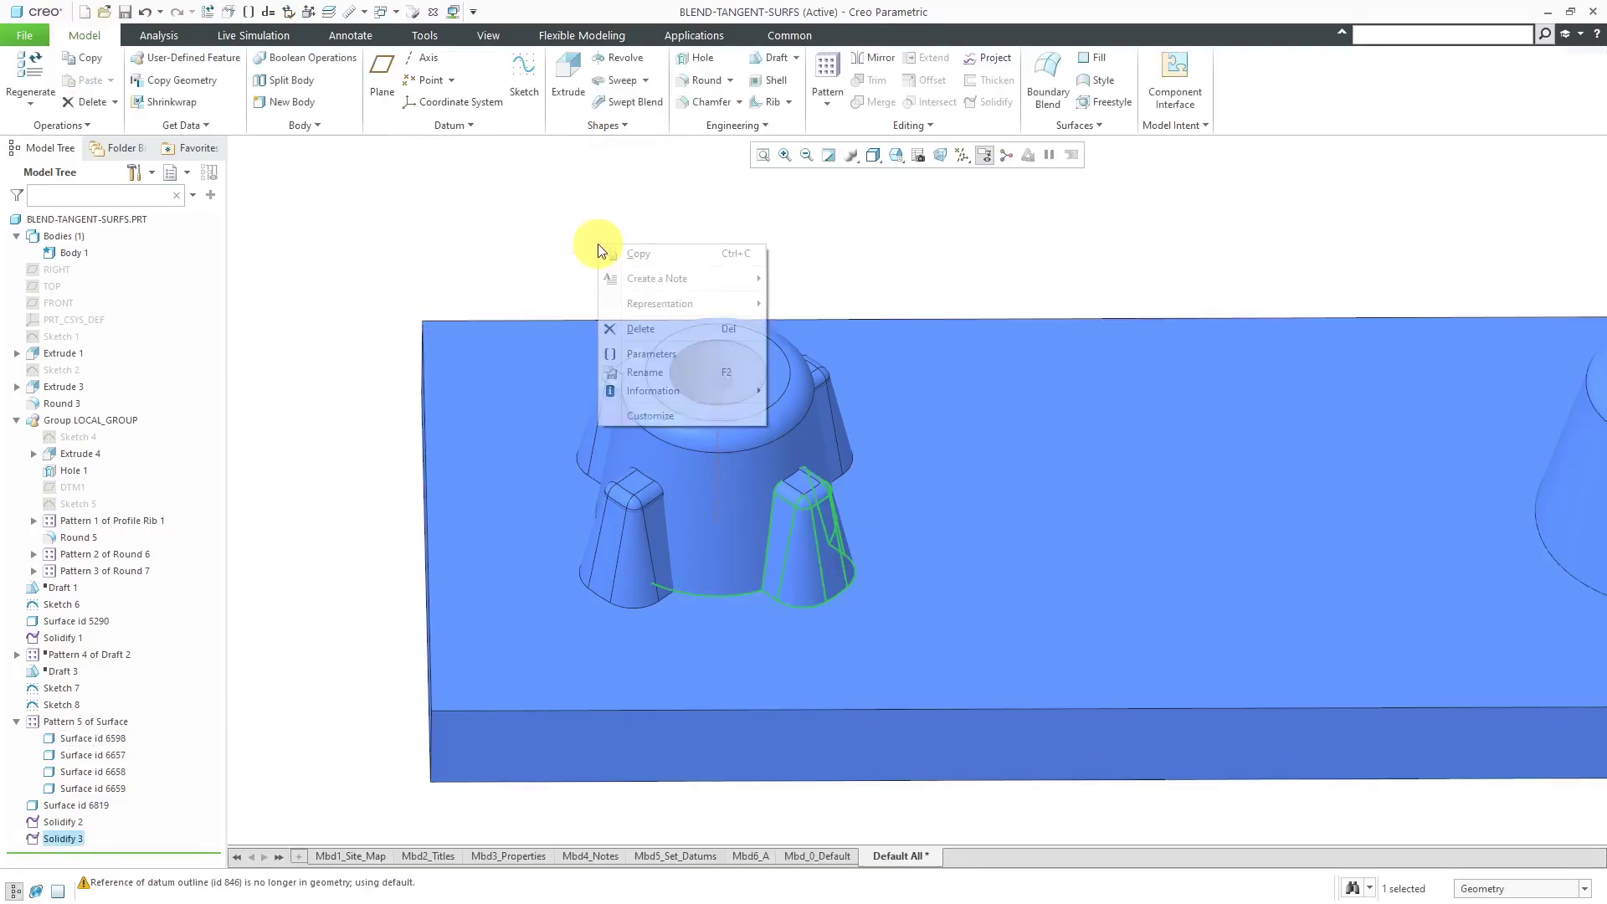
click(610, 190)
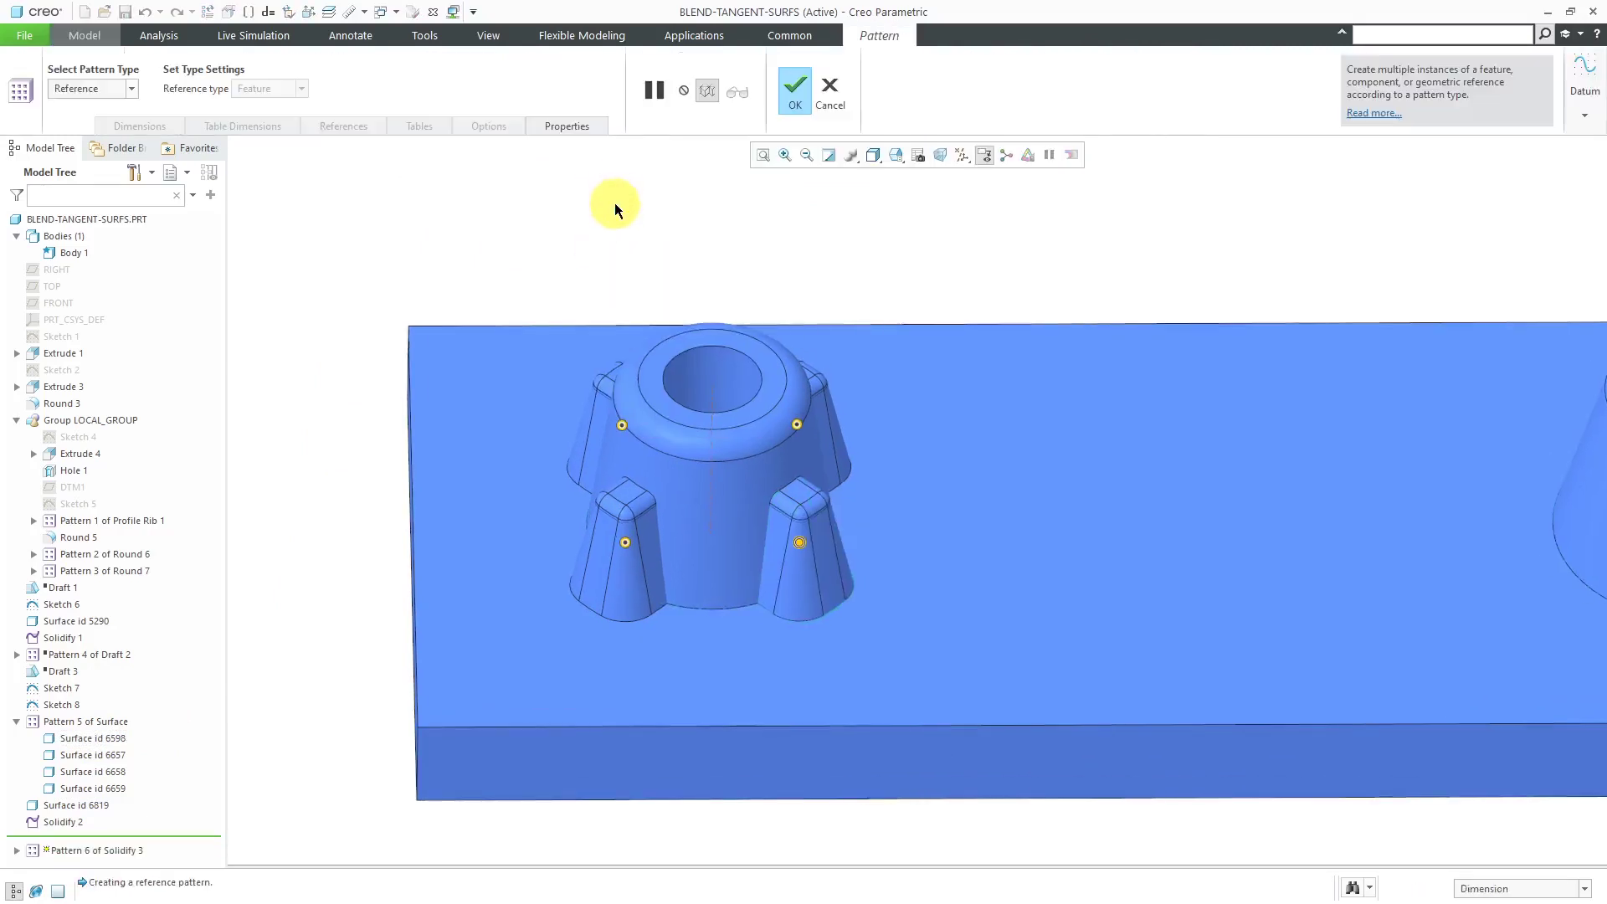
click(801, 97)
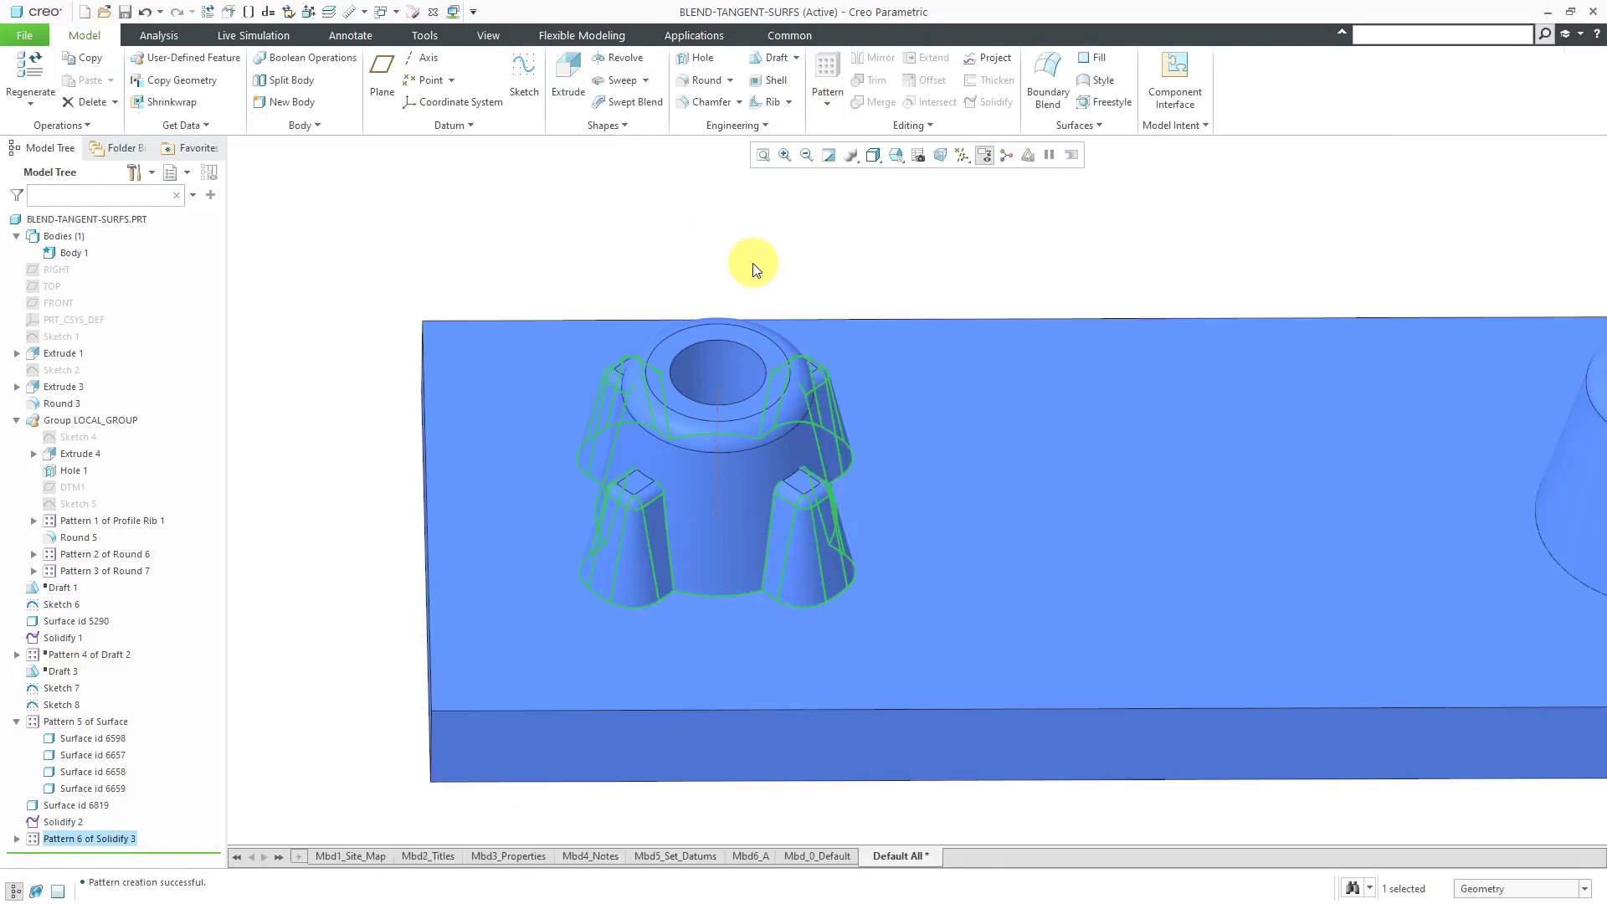
click(751, 263)
mouse_move(785, 544)
middle_down()
mouse_move(764, 491)
mouse_move(794, 513)
middle_up()
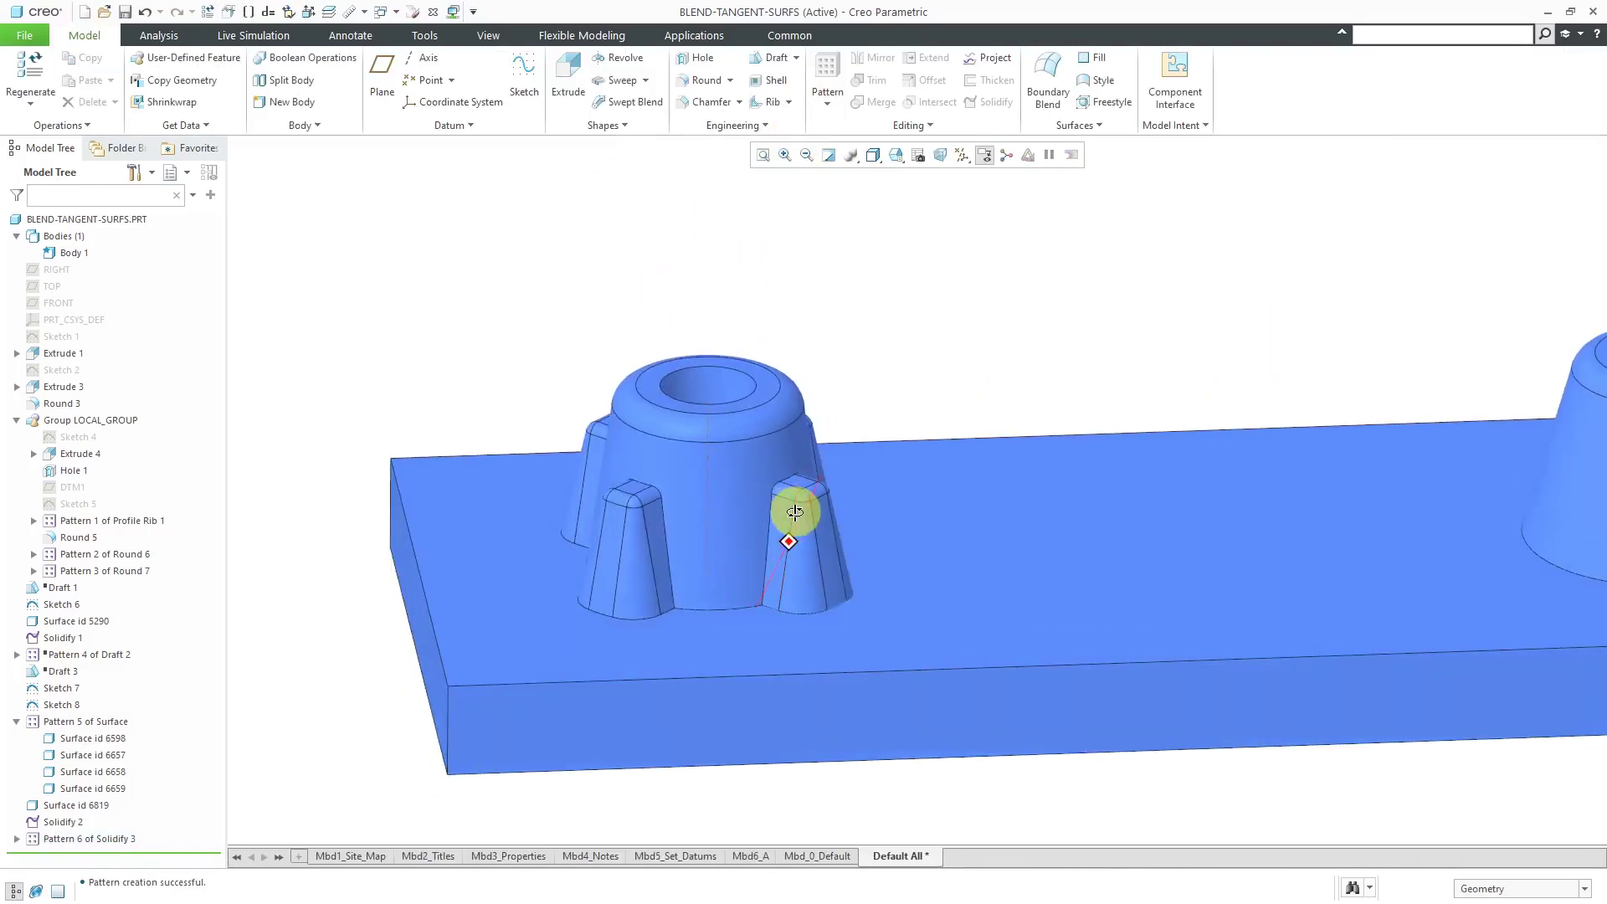
- Highlight the features from Sketch 7 through the Solidify pattern and examine them on the ribbed hollow boss
click(64, 688)
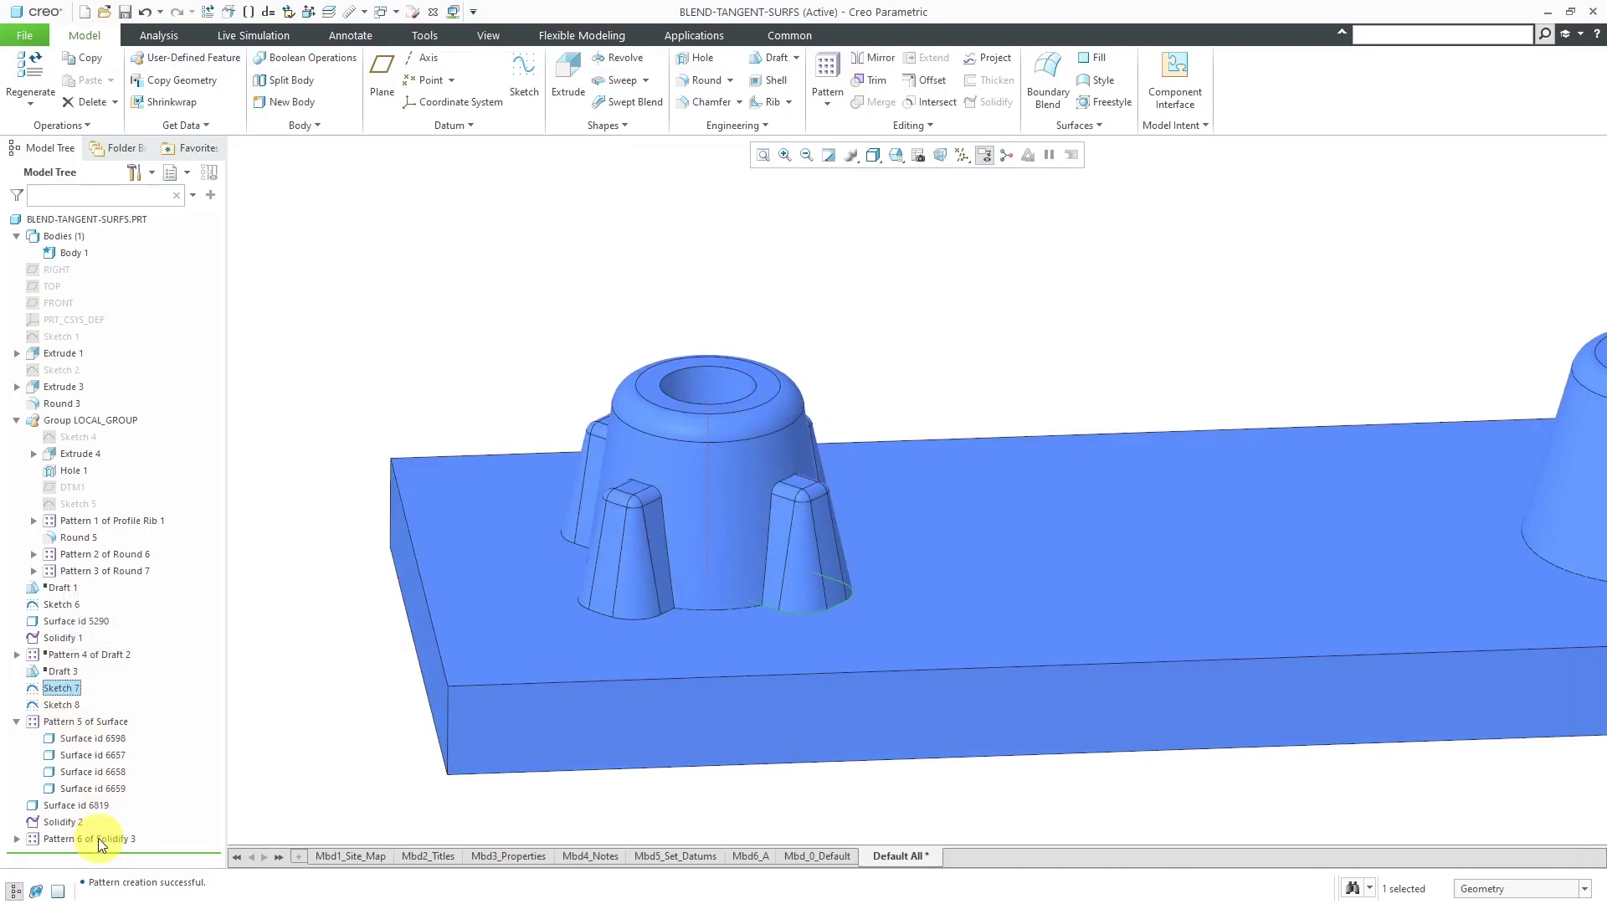
shift+click(98, 836)
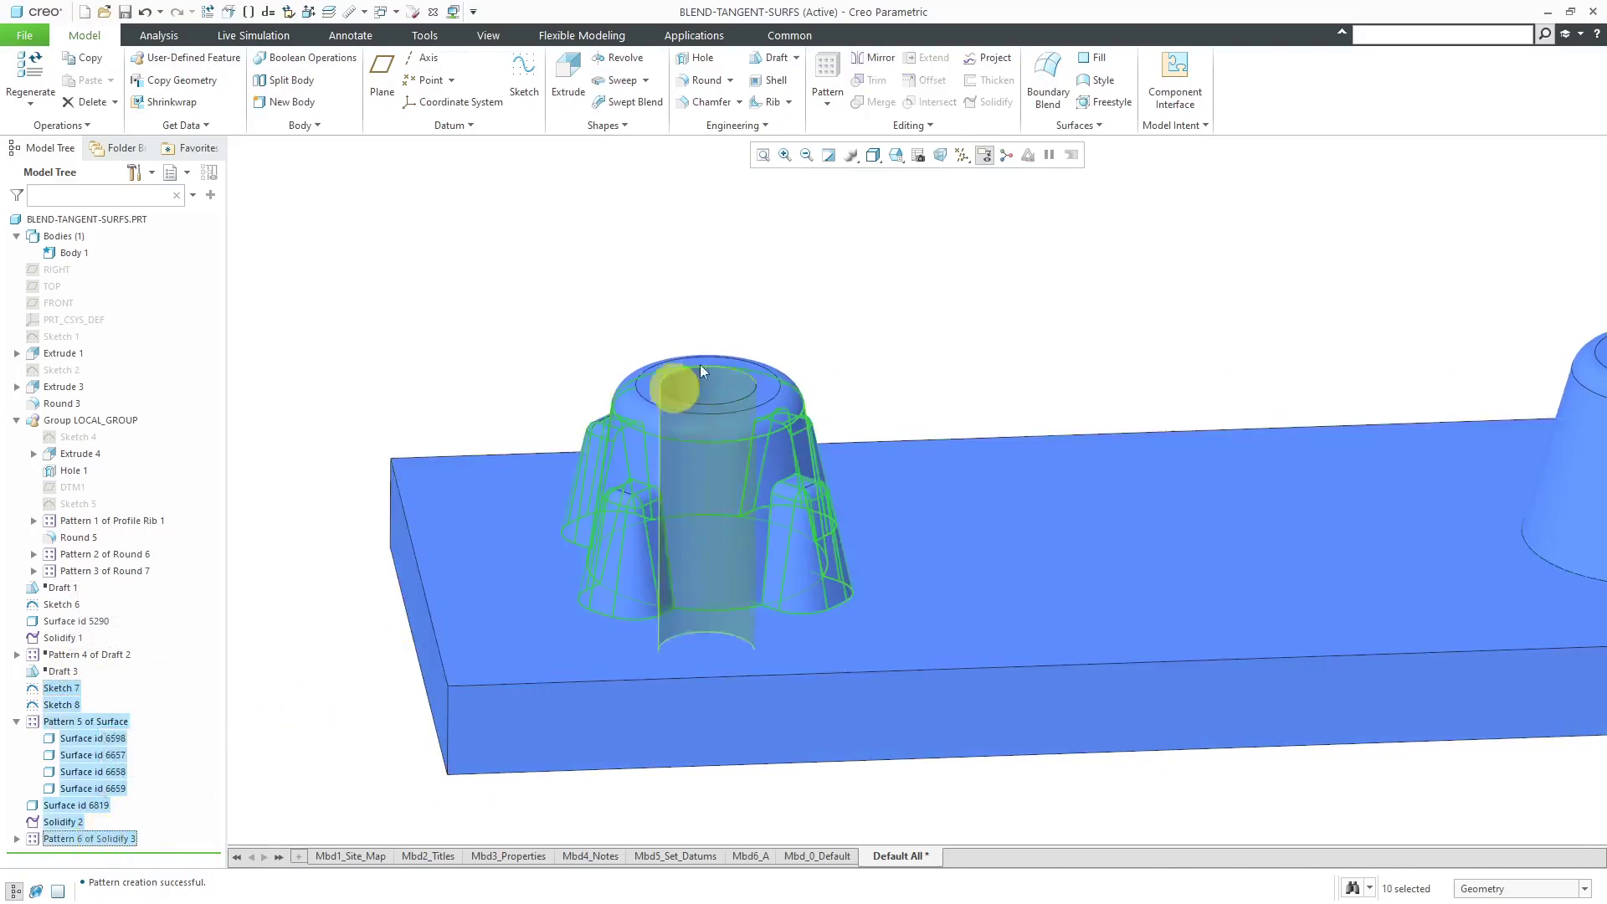
mouse_move(756, 276)
middle_down()
mouse_move(714, 276)
mouse_move(744, 287)
middle_up()
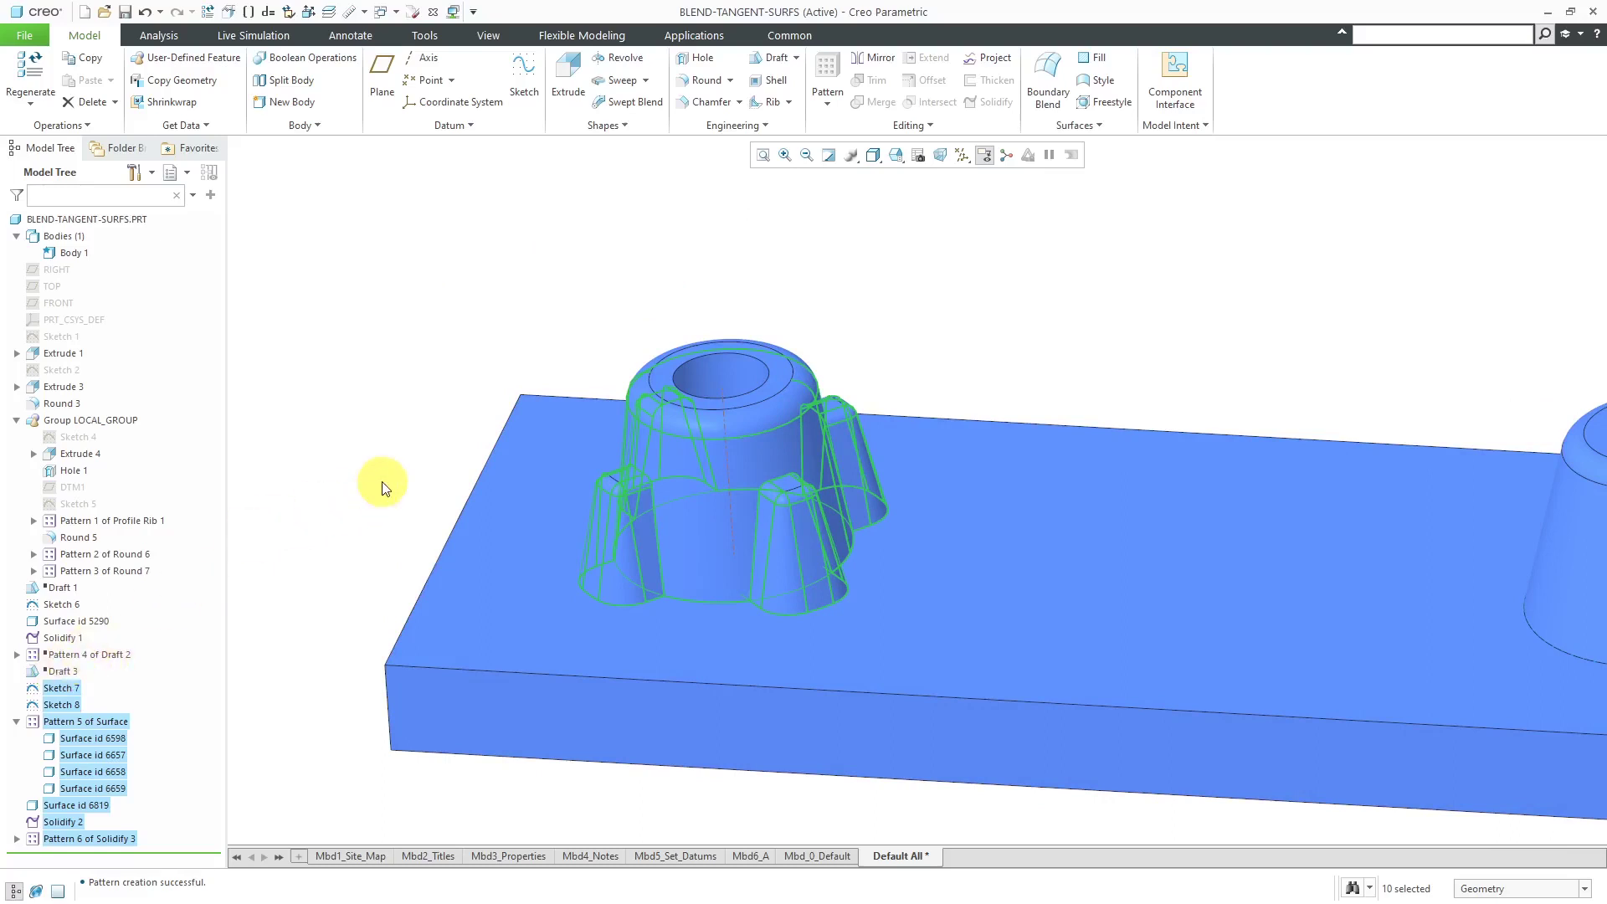
click(329, 384)
- Start a new Blend Tangent to Surfaces feature
scroll(332, 383, up, 2)
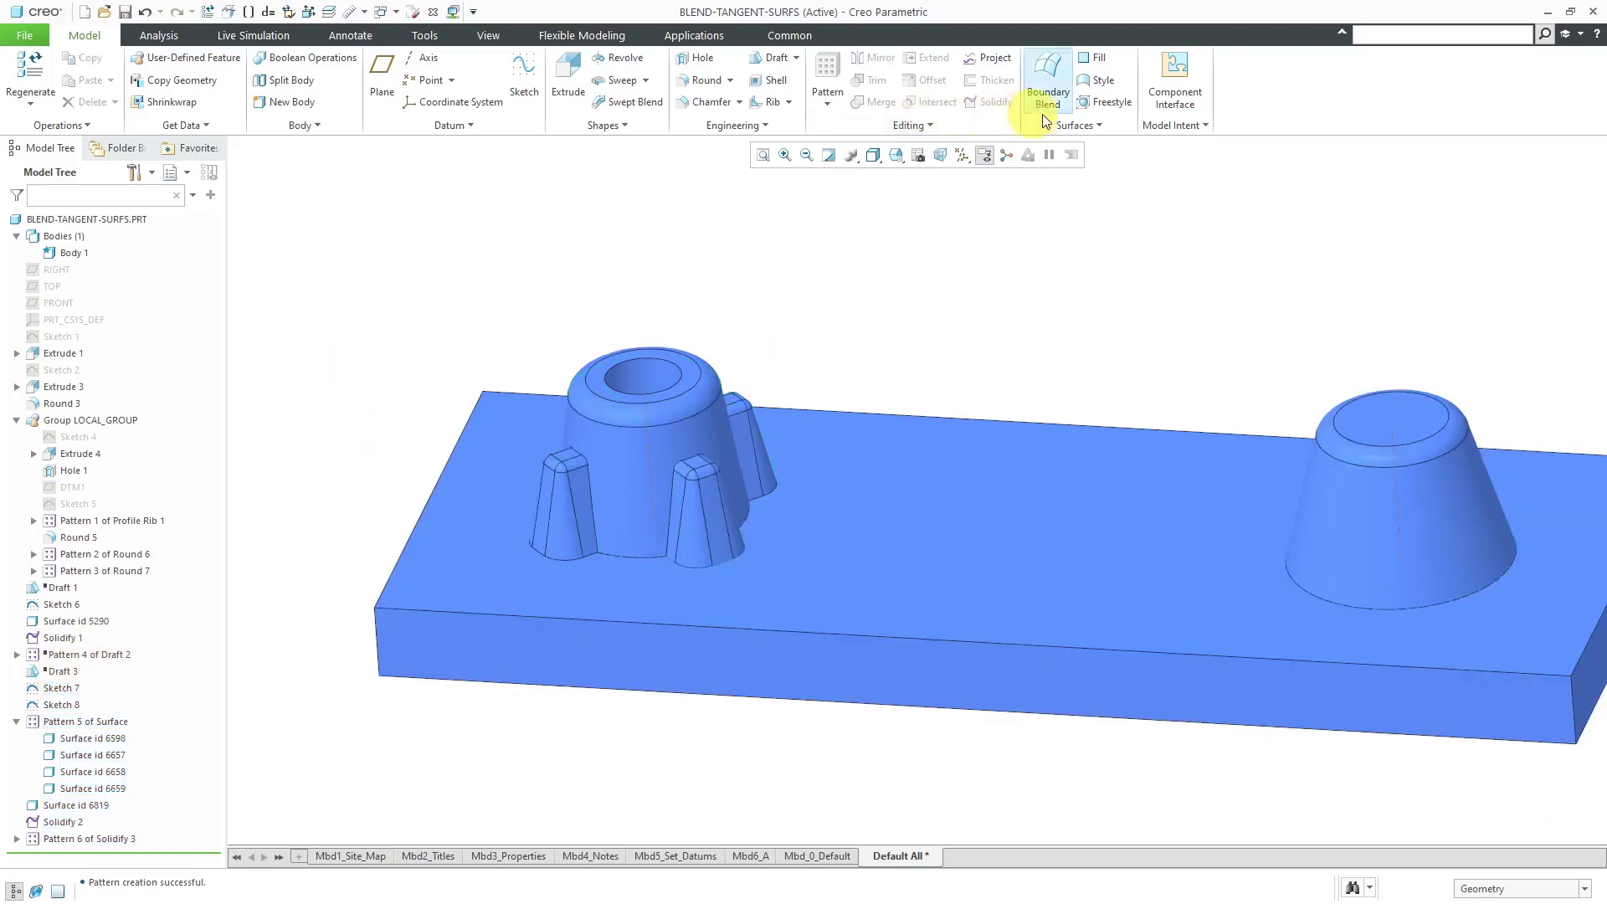
click(1082, 126)
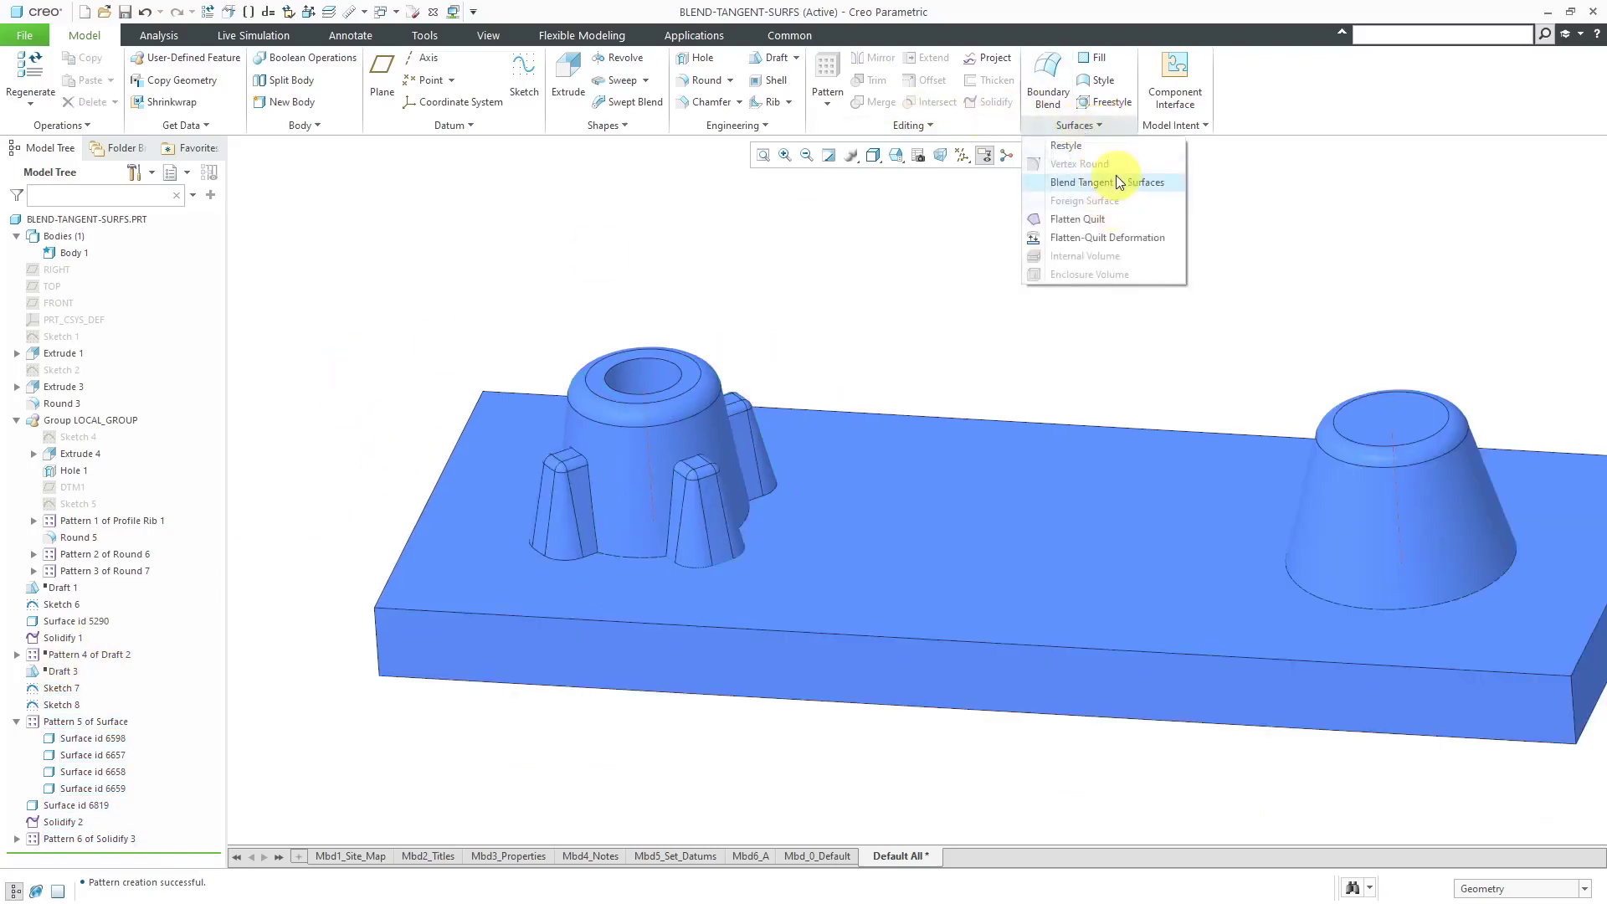
click(1116, 182)
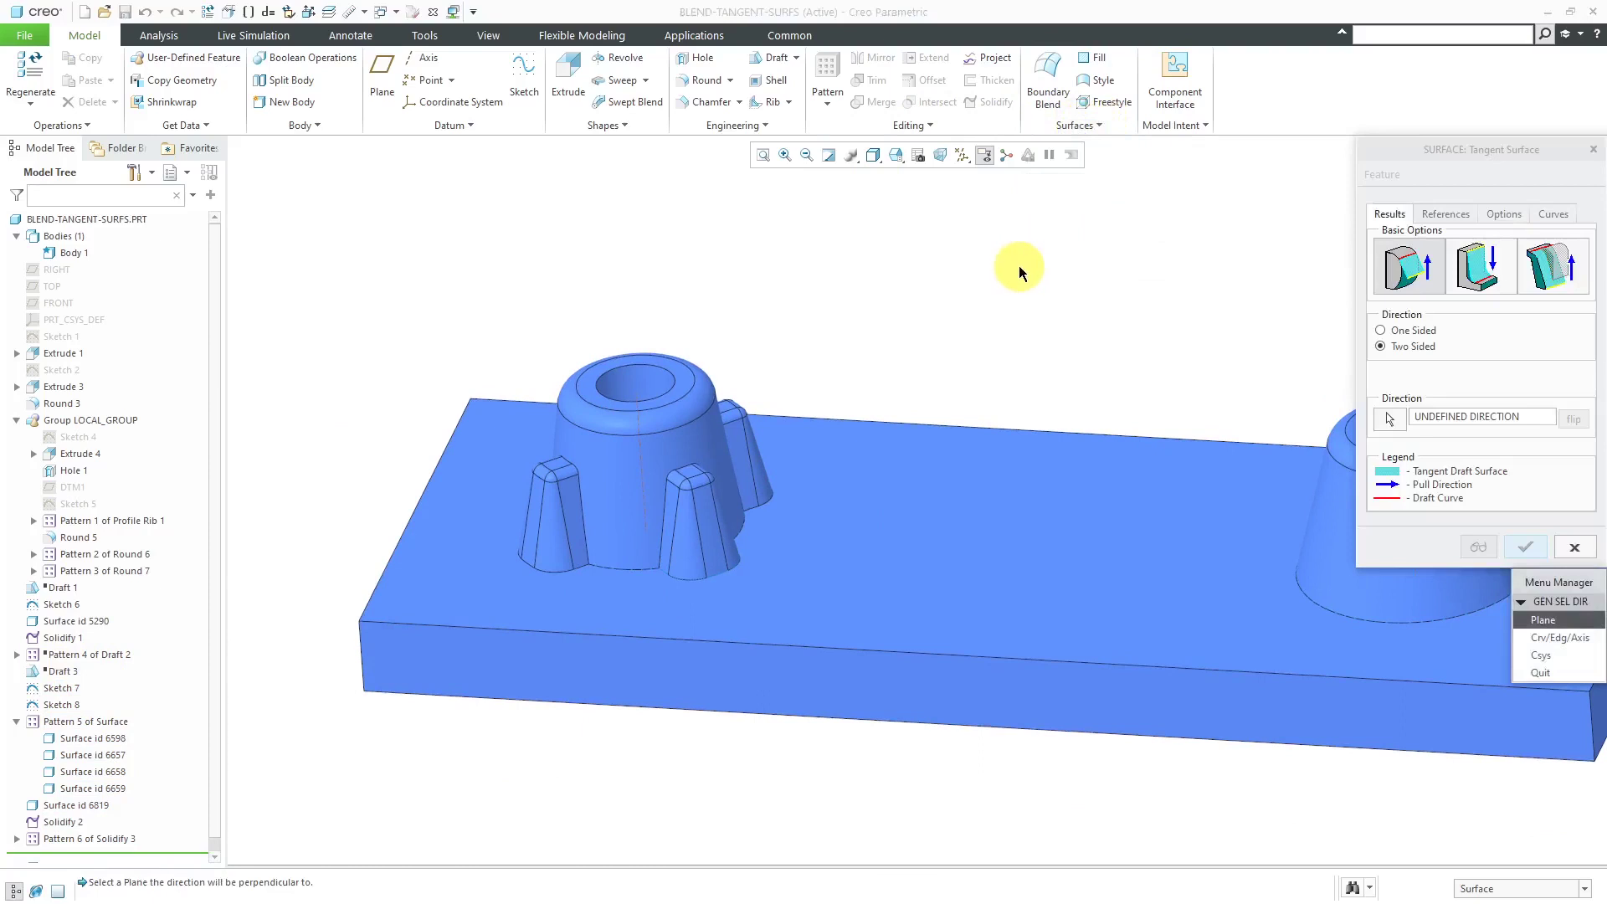